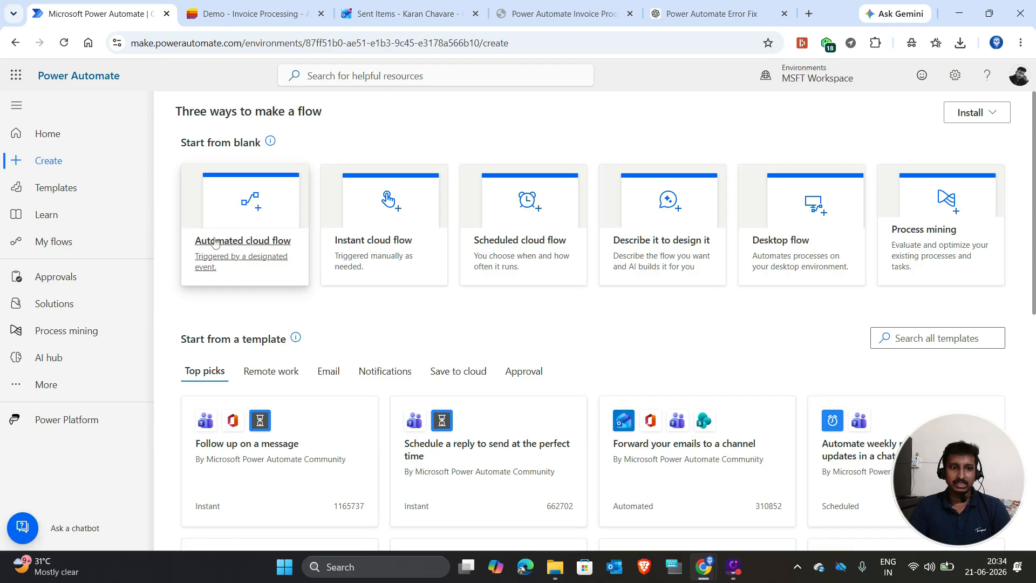
# Step: Start a new automated cloud flow and name it "Invoice Processing Workflow"
pyautogui.click(244, 241)
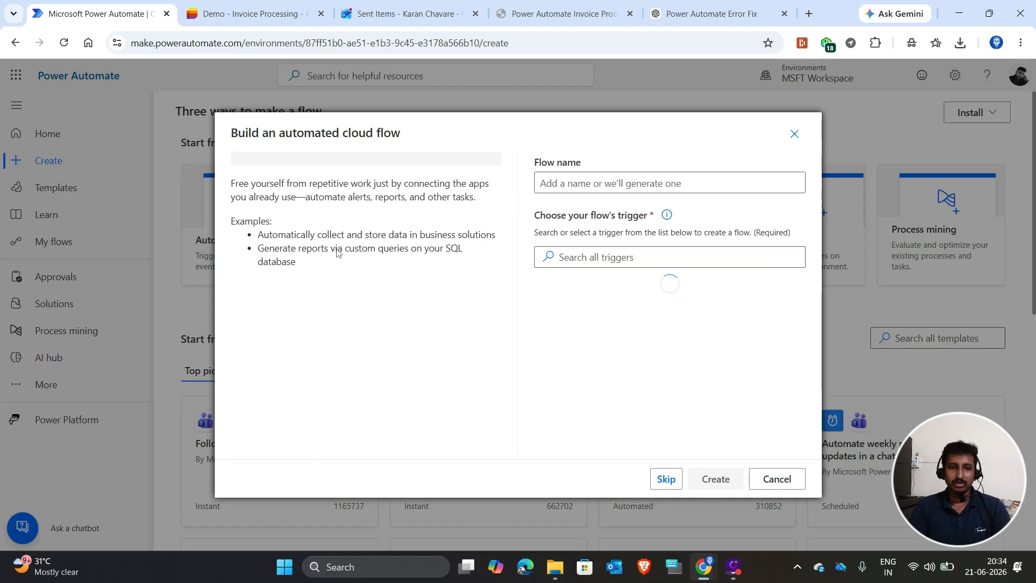
pyautogui.click(577, 188)
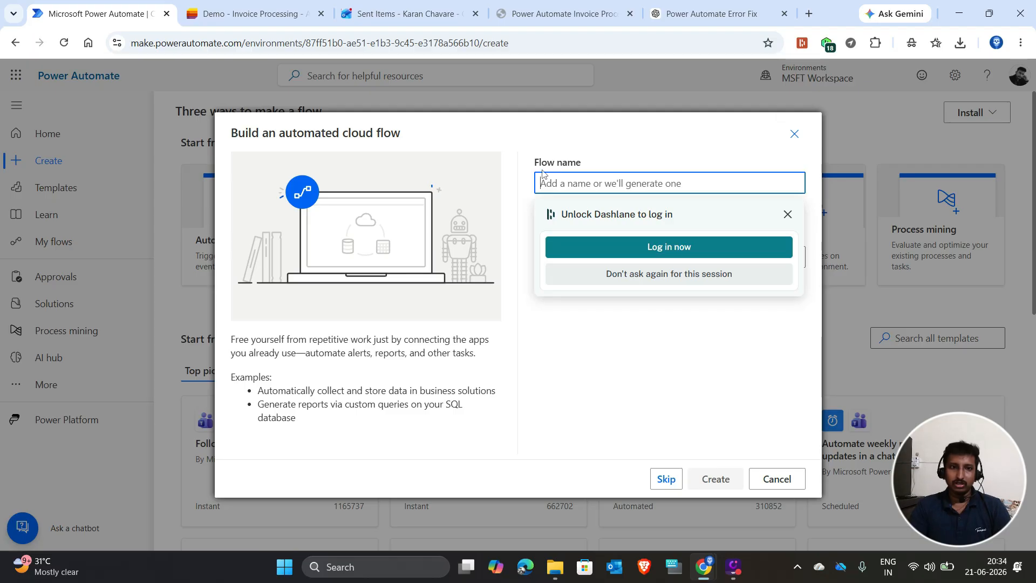
pyautogui.click(501, 181)
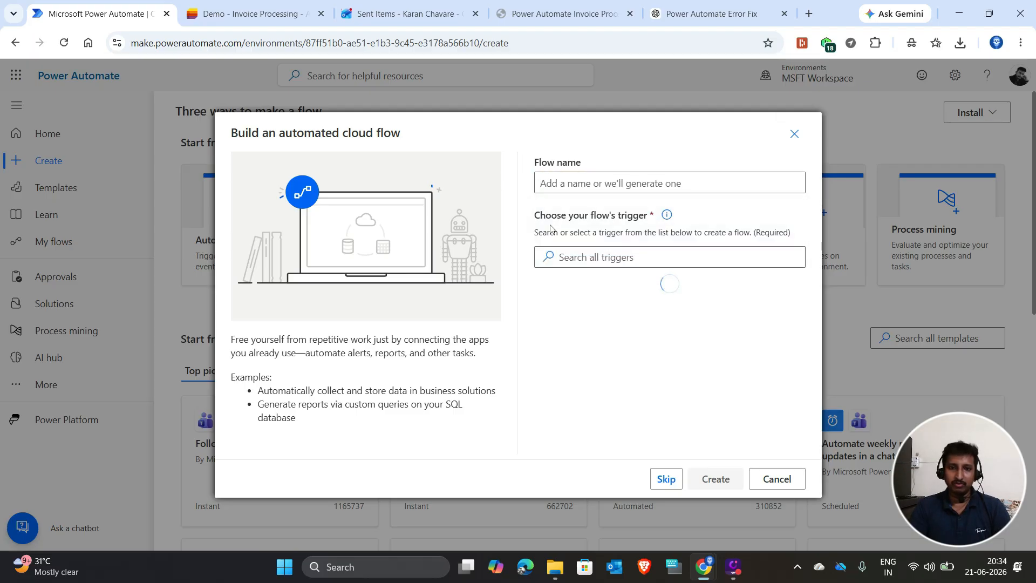
pyautogui.click(591, 183)
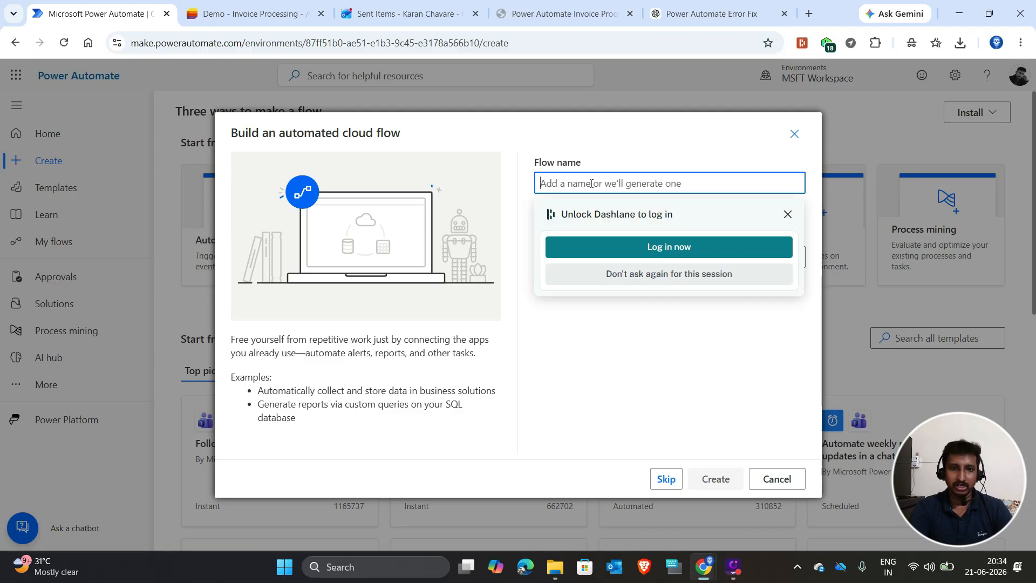
pyautogui.write('INvocie')
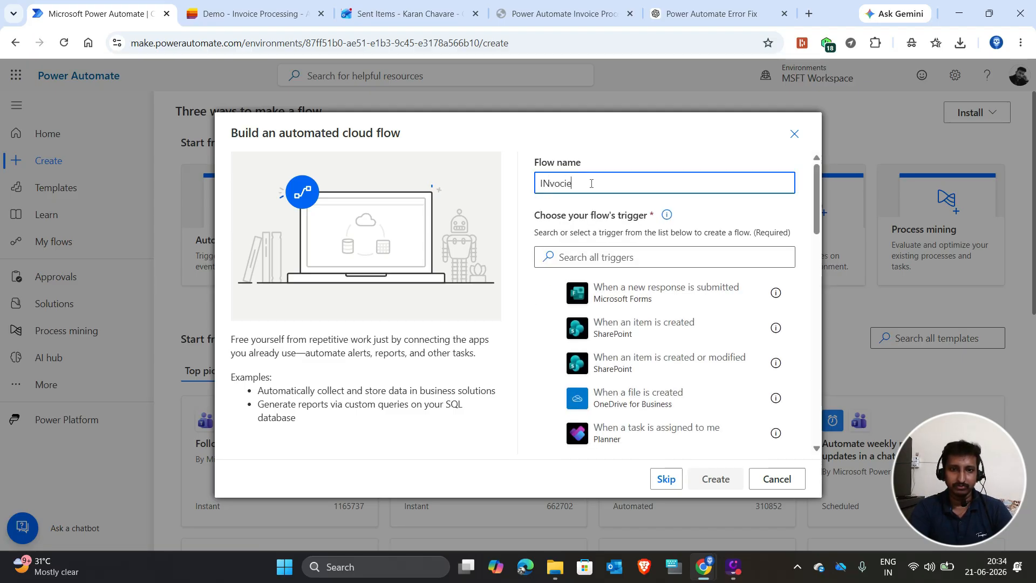
pyautogui.press('BackSpace')
pyautogui.press('BackSpace')
pyautogui.press('BackSpace')
pyautogui.press('BackSpace')
pyautogui.write('nv')
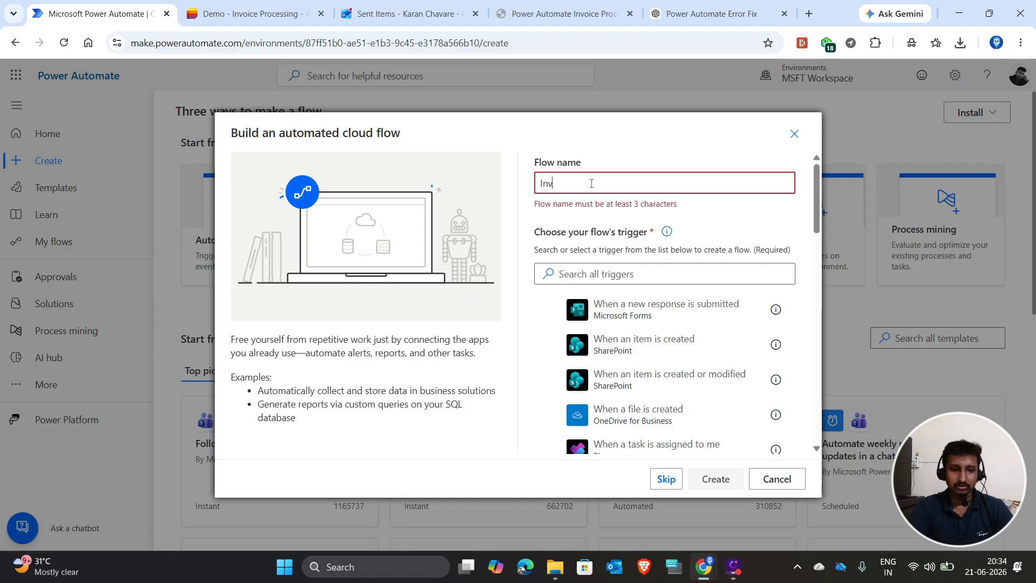
pyautogui.write('oice Pro')
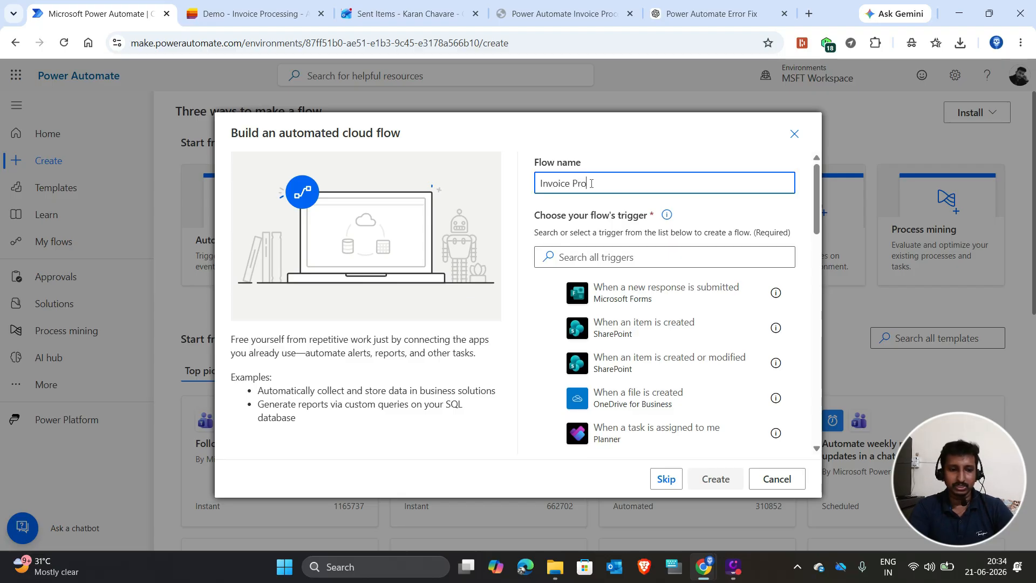
pyautogui.write('cessing')
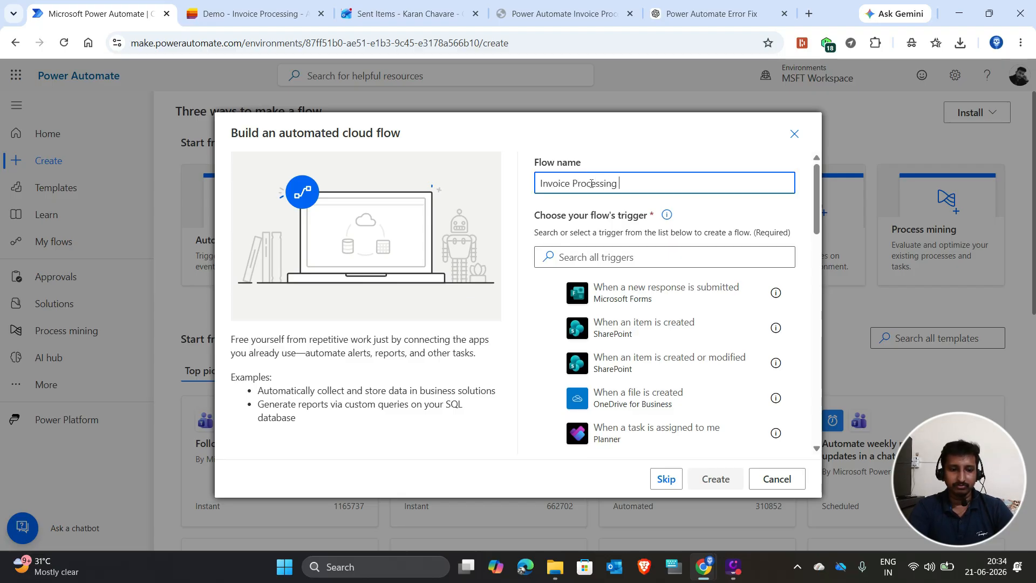
pyautogui.write(' Workflow')
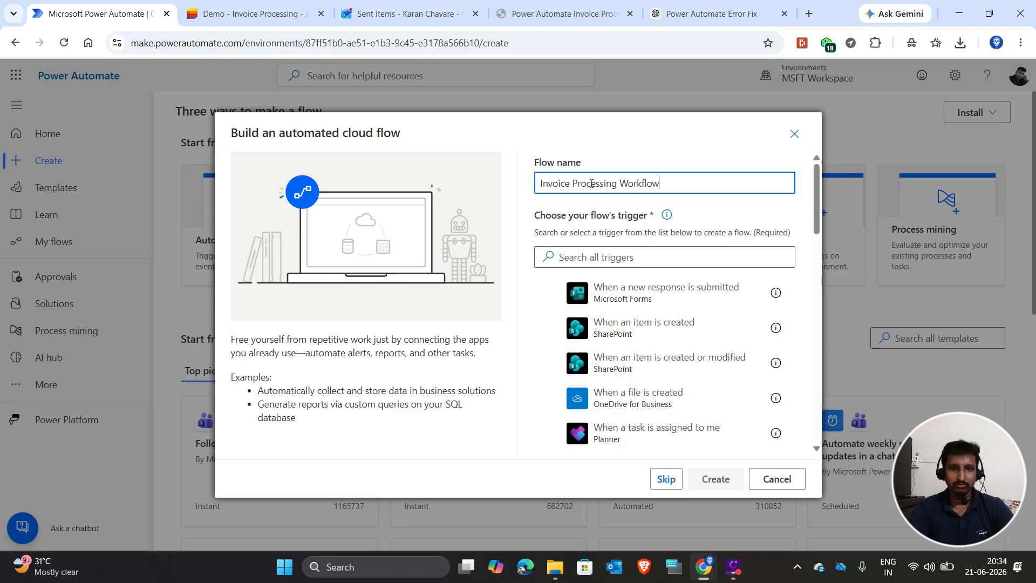
# Step: Search for "When a ne", choose the Office 365 Outlook trigger "When a new email arrives (V3)", and create the flow
pyautogui.click(650, 259)
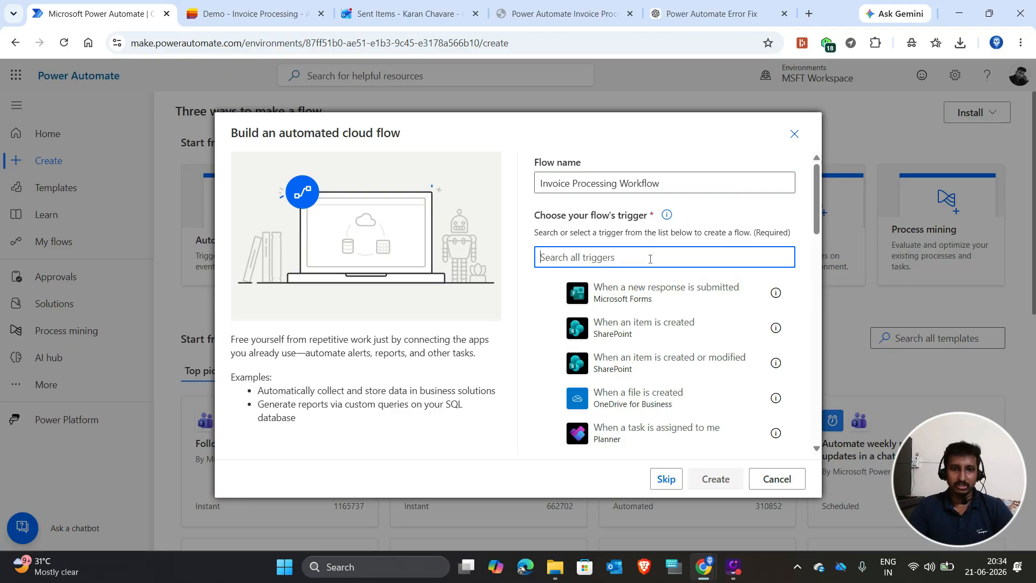
pyautogui.write('When')
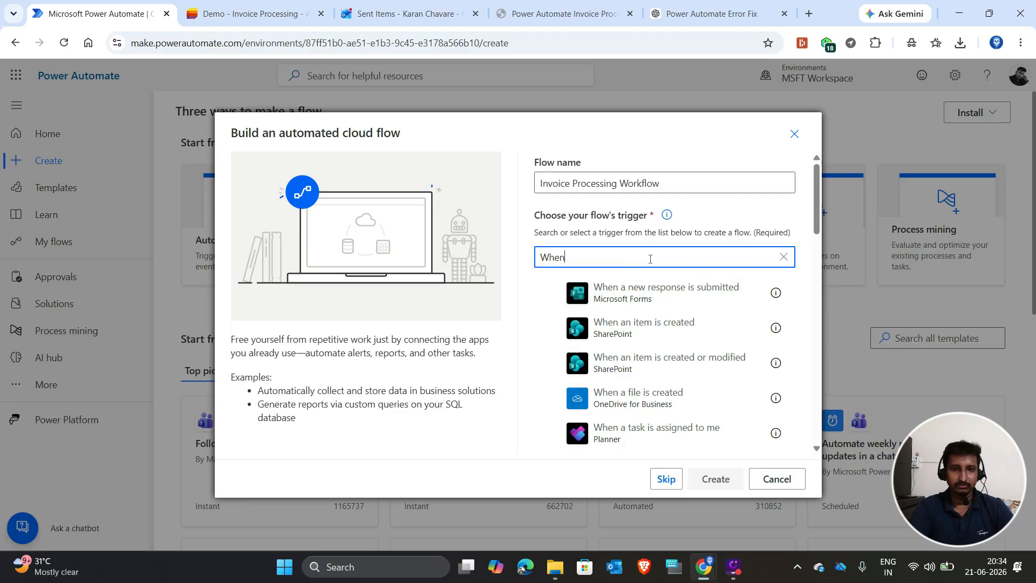
pyautogui.write(' a ne')
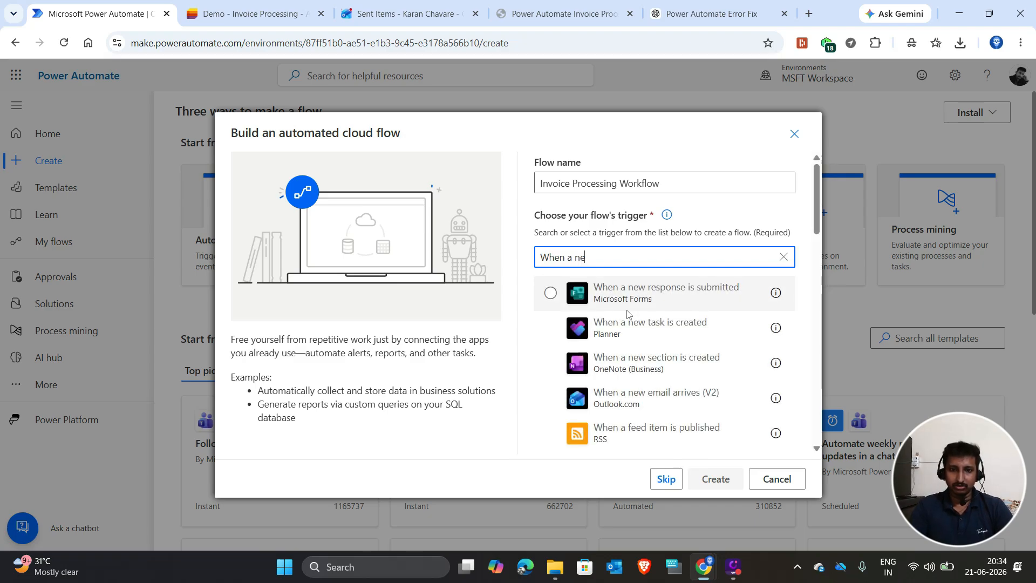
pyautogui.scroll(-2, 639, 400)
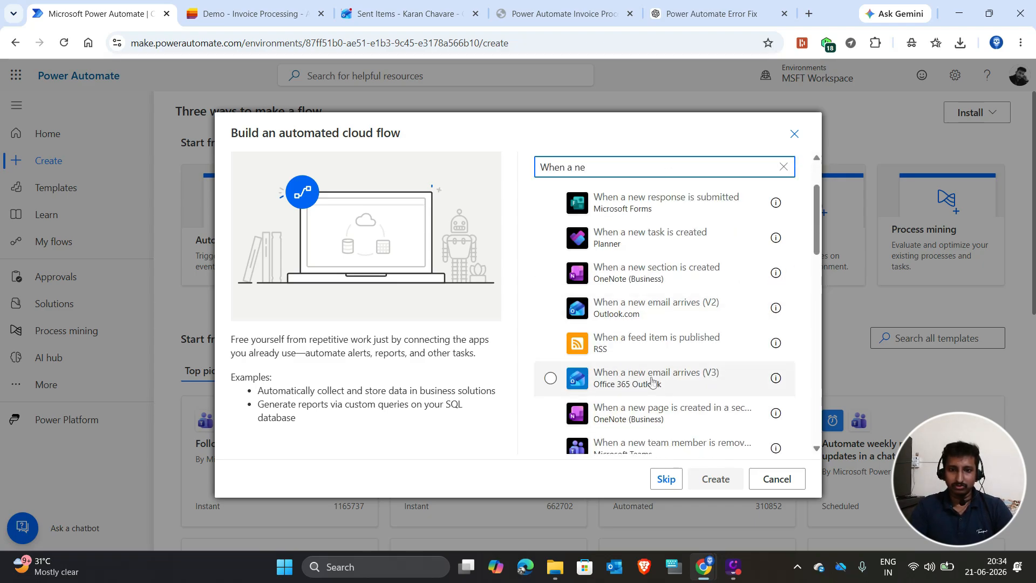
pyautogui.click(652, 379)
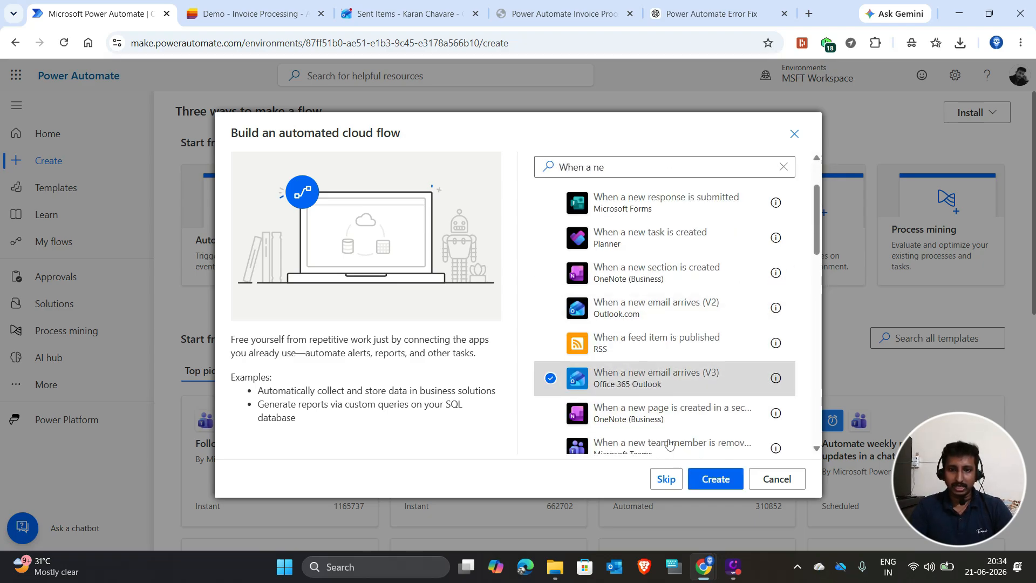
pyautogui.click(723, 484)
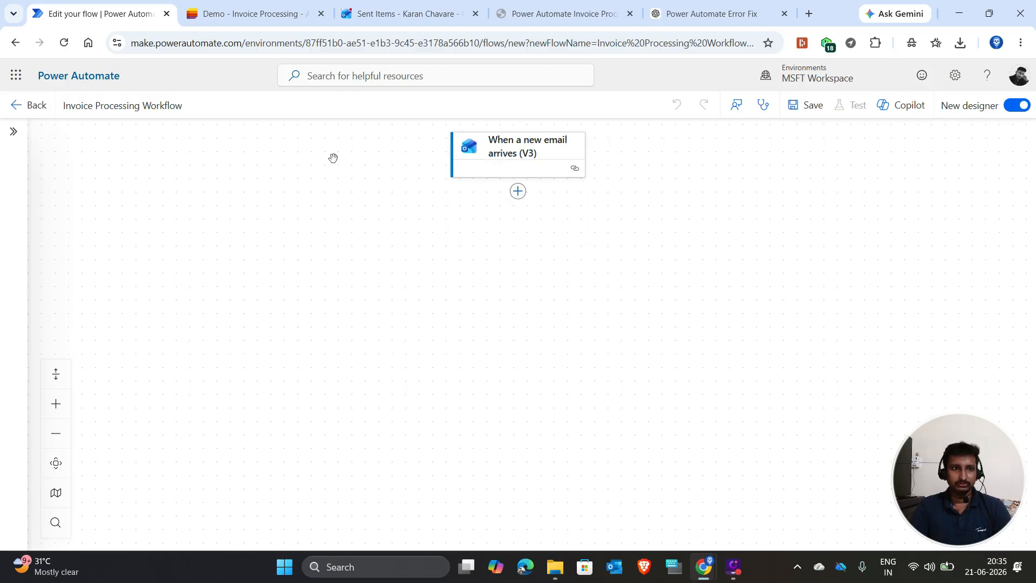
# Step: Show all advanced parameters of the email trigger and set both Include Attachments and Only with Attachments to Yes
pyautogui.click(500, 158)
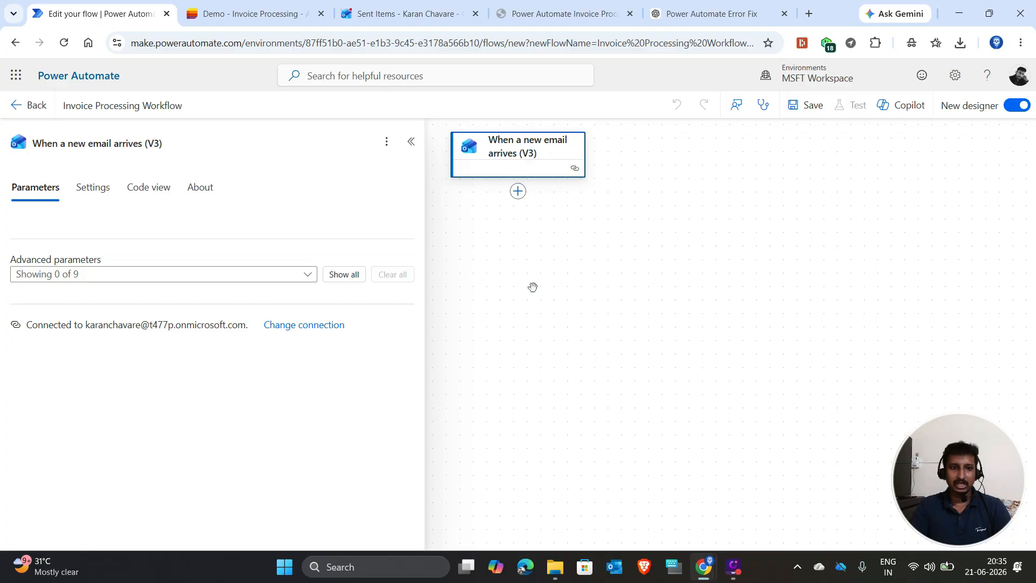
pyautogui.click(343, 275)
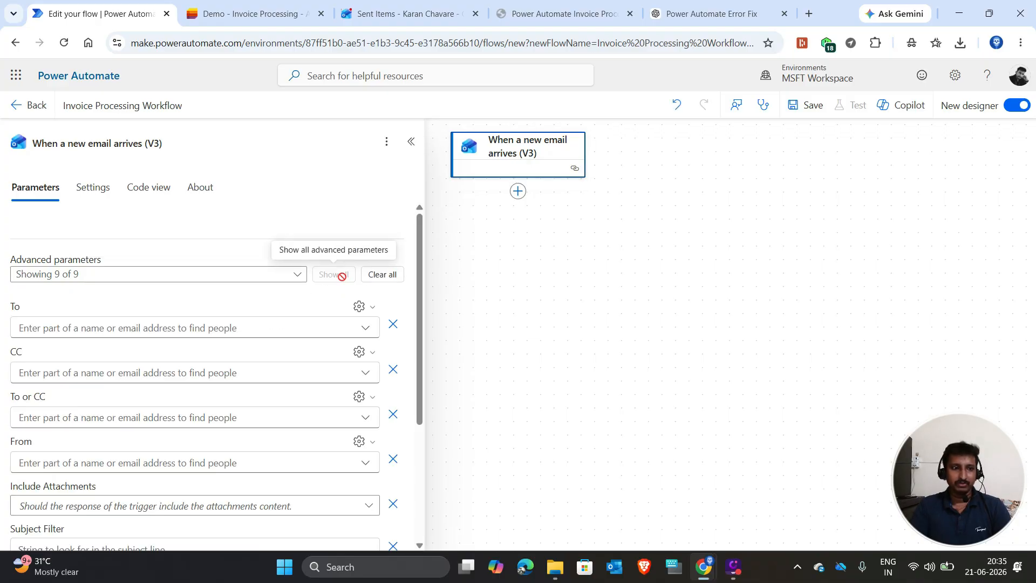
pyautogui.scroll(-2, 44, 378)
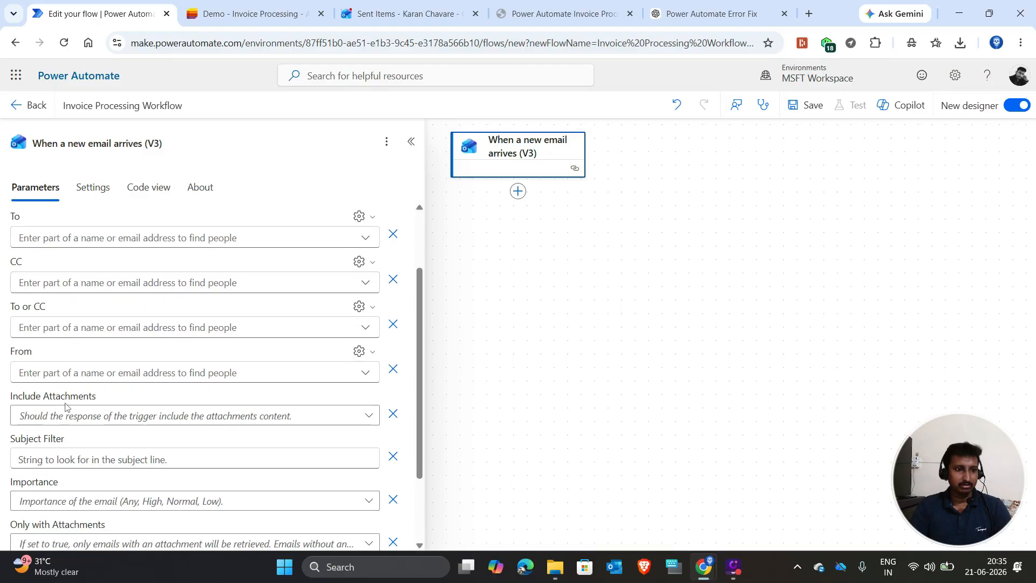
pyautogui.click(54, 416)
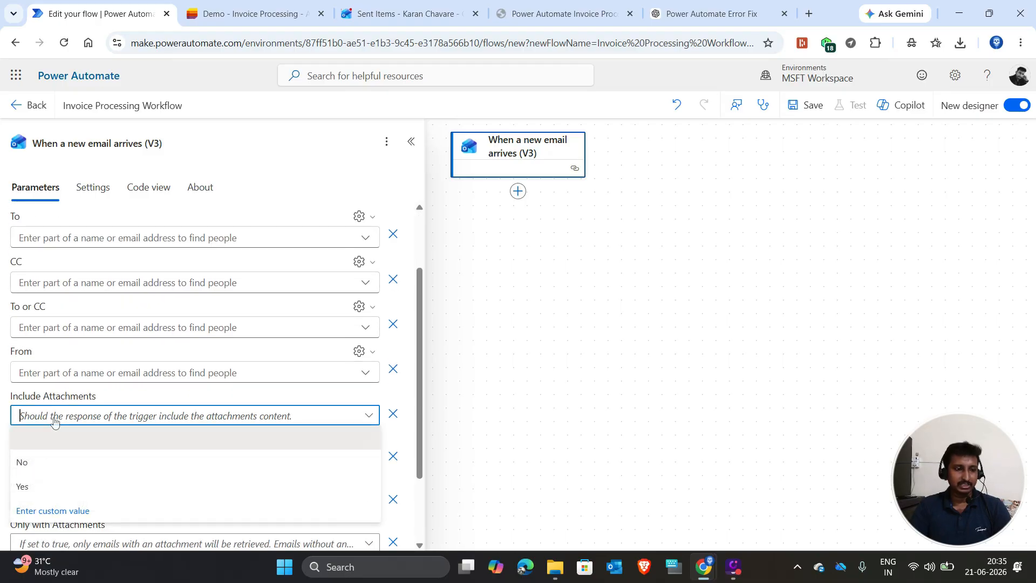
pyautogui.click(30, 488)
pyautogui.scroll(-2, 103, 417)
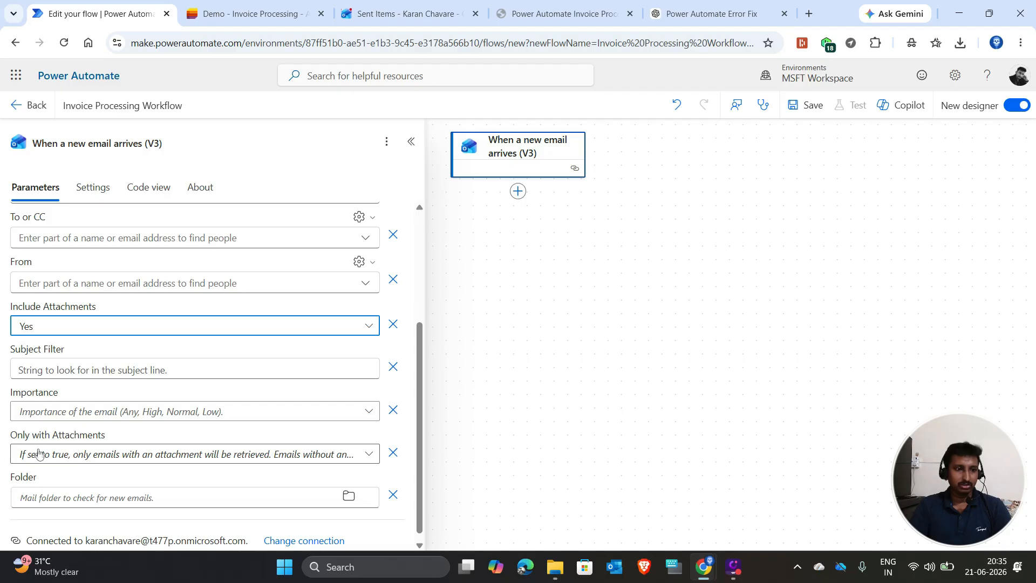
pyautogui.click(38, 454)
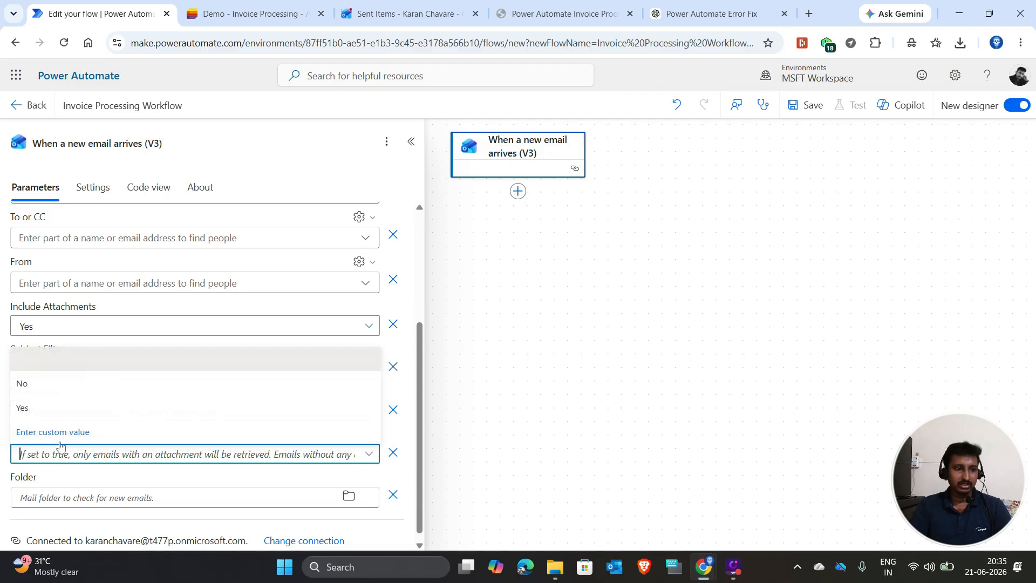
pyautogui.click(38, 408)
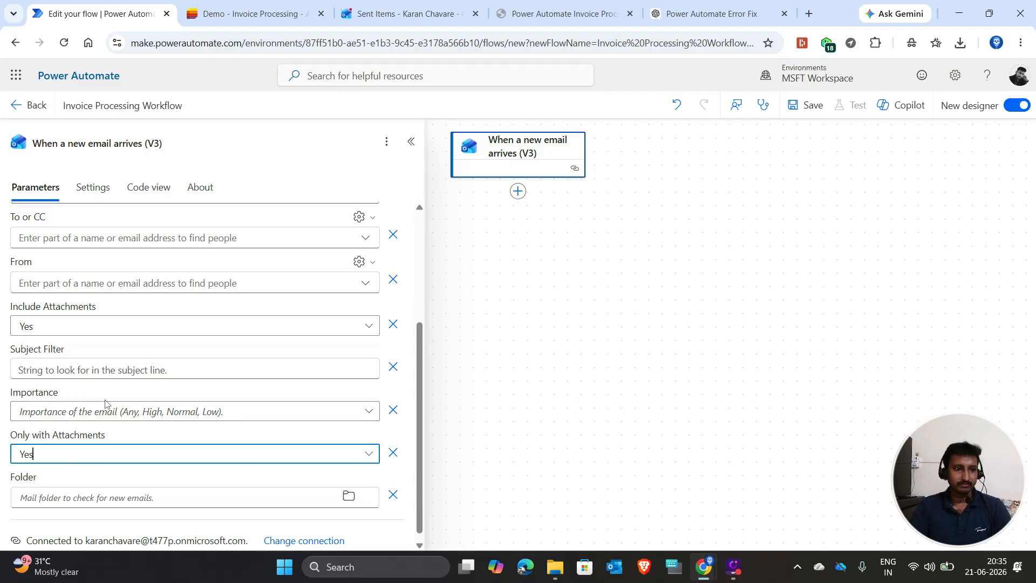
# Step: Open the expression editor for the trigger's Subject Filter and enter the function contains()
pyautogui.click(70, 373)
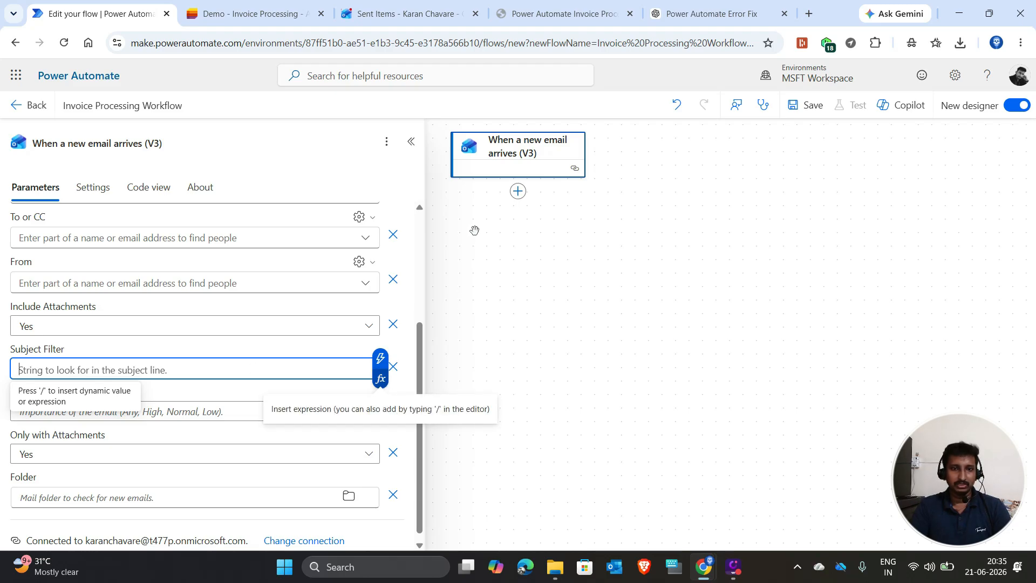
pyautogui.click(427, 160)
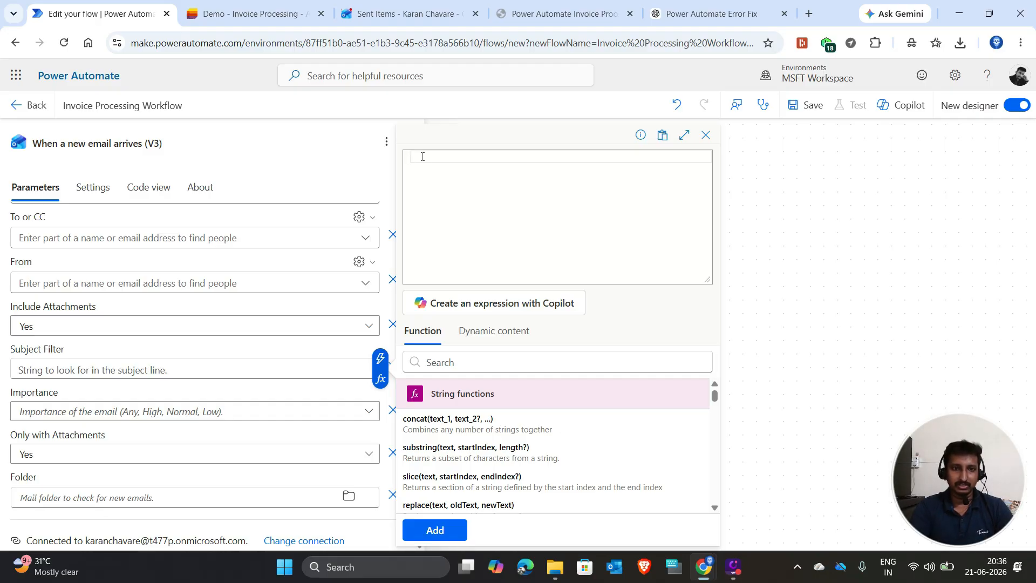
pyautogui.write('contail')
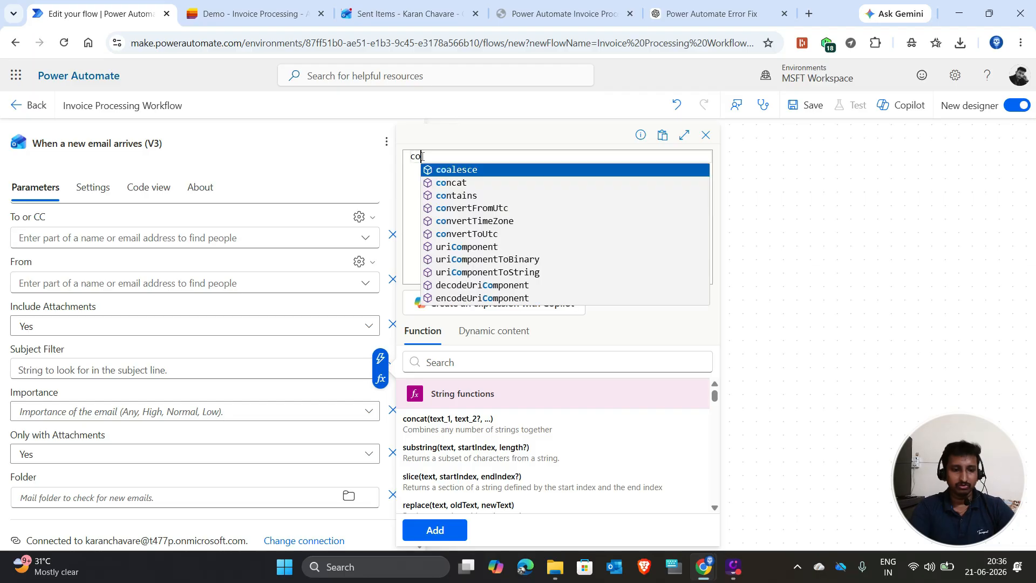
pyautogui.press('BackSpace')
pyautogui.press('BackSpace')
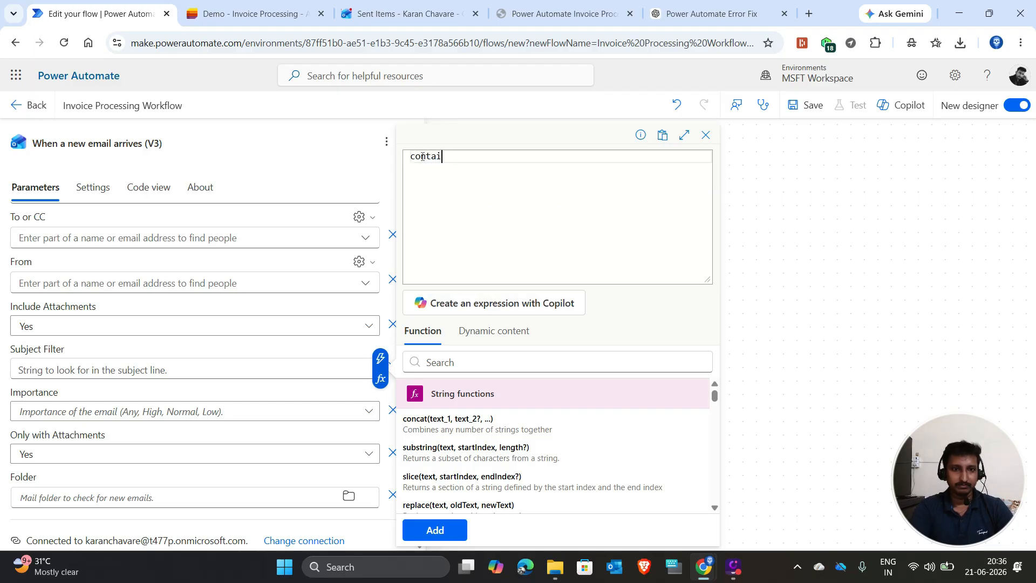
pyautogui.write('ins(')
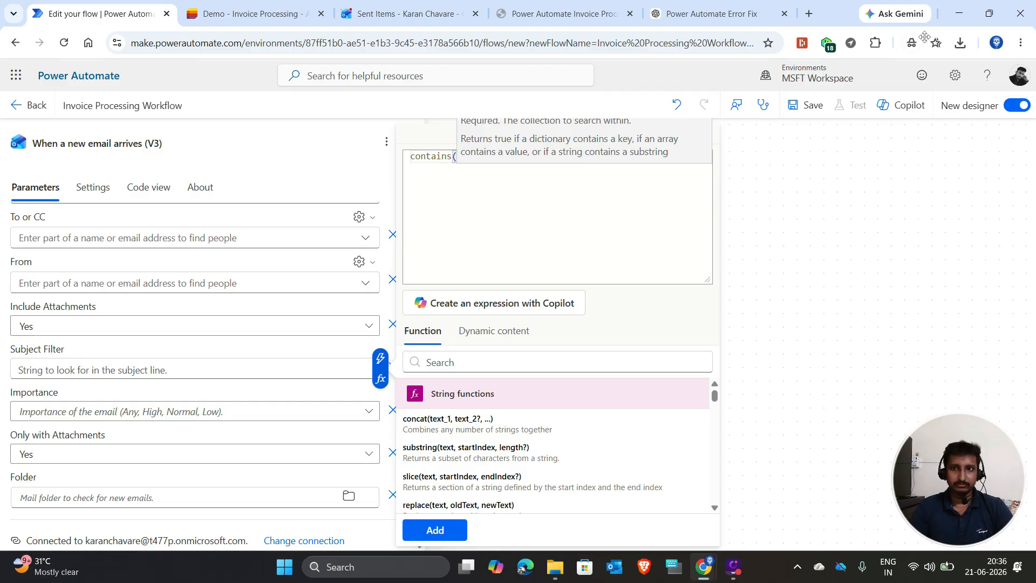
# Step: Insert the triggerOutputs() function as the argument inside the parentheses of contains()
pyautogui.click(452, 156)
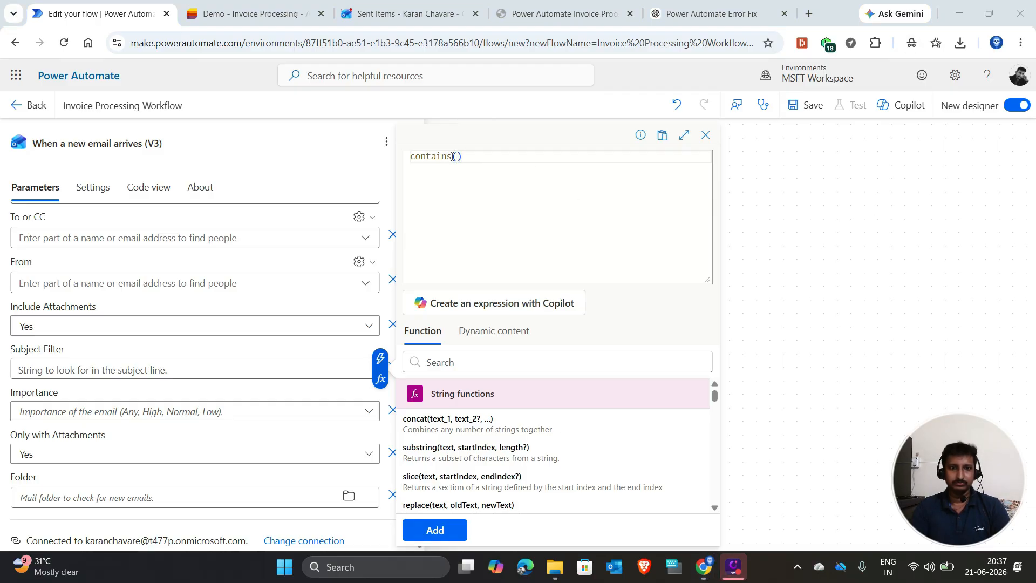
pyautogui.click(454, 156)
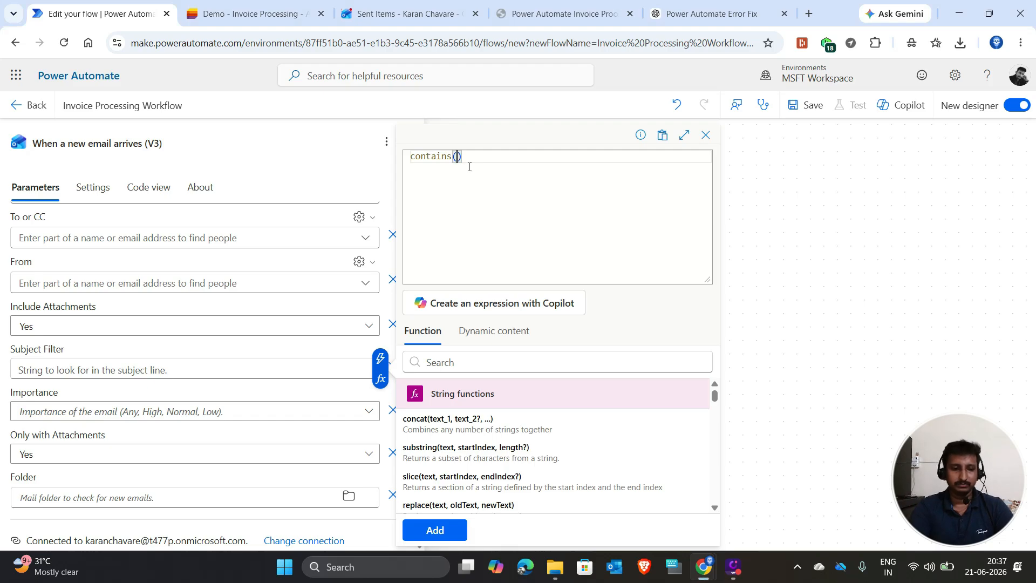
pyautogui.write('trigee')
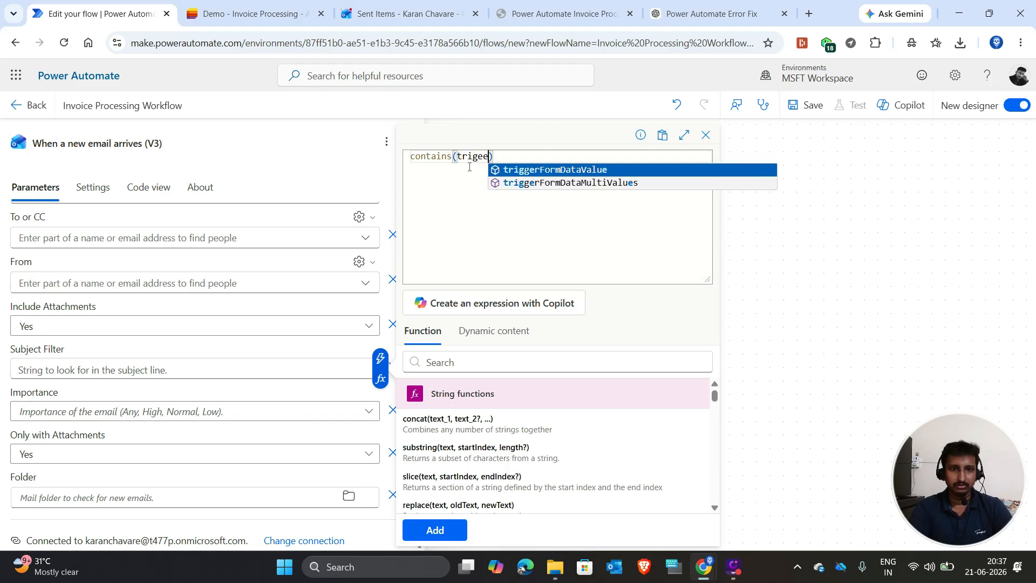
pyautogui.press('BackSpace')
pyautogui.press('BackSpace')
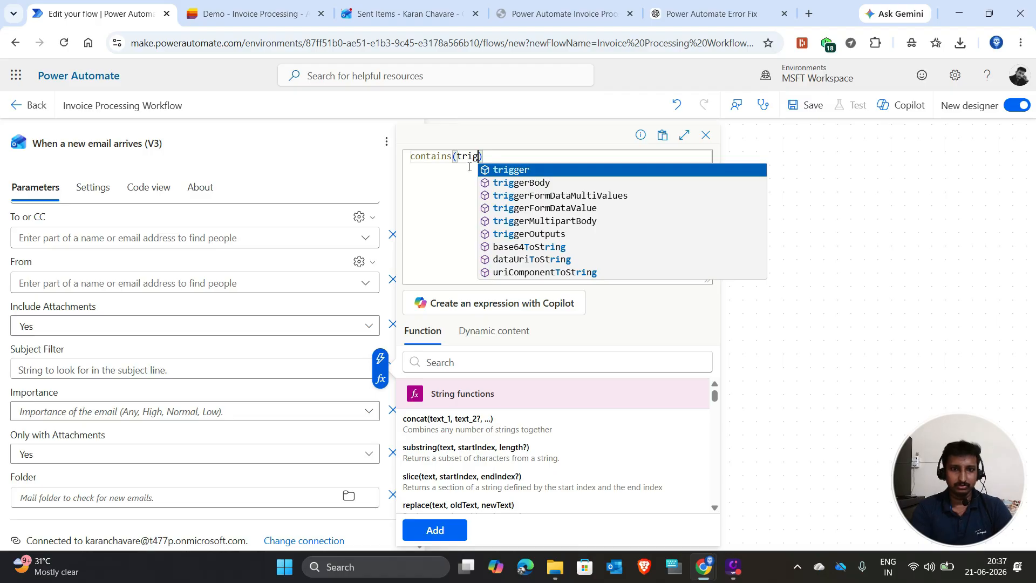
pyautogui.press('Down')
pyautogui.press('Down')
pyautogui.press('Down')
pyautogui.press('Down')
pyautogui.press('Down')
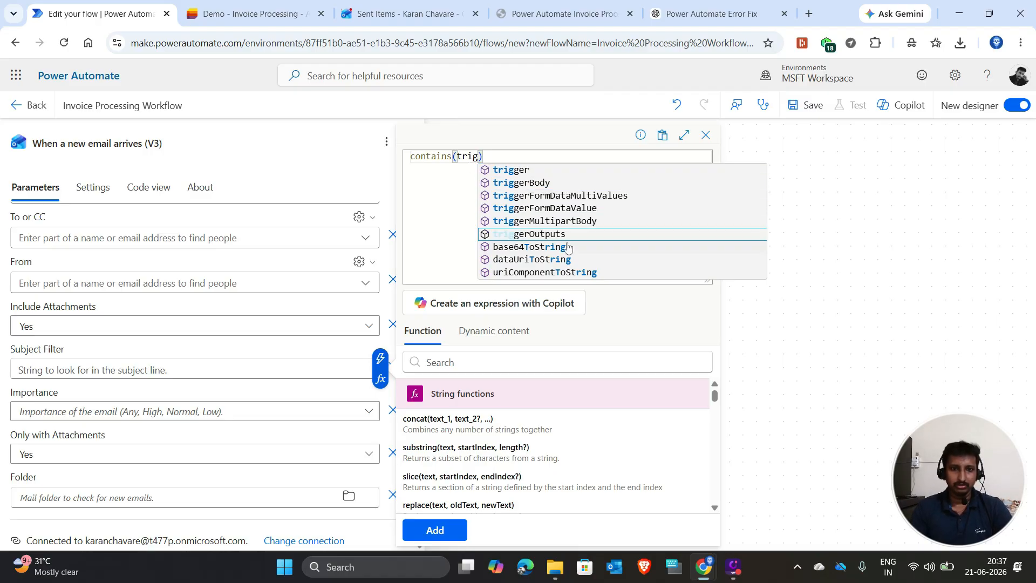
pyautogui.press('Return')
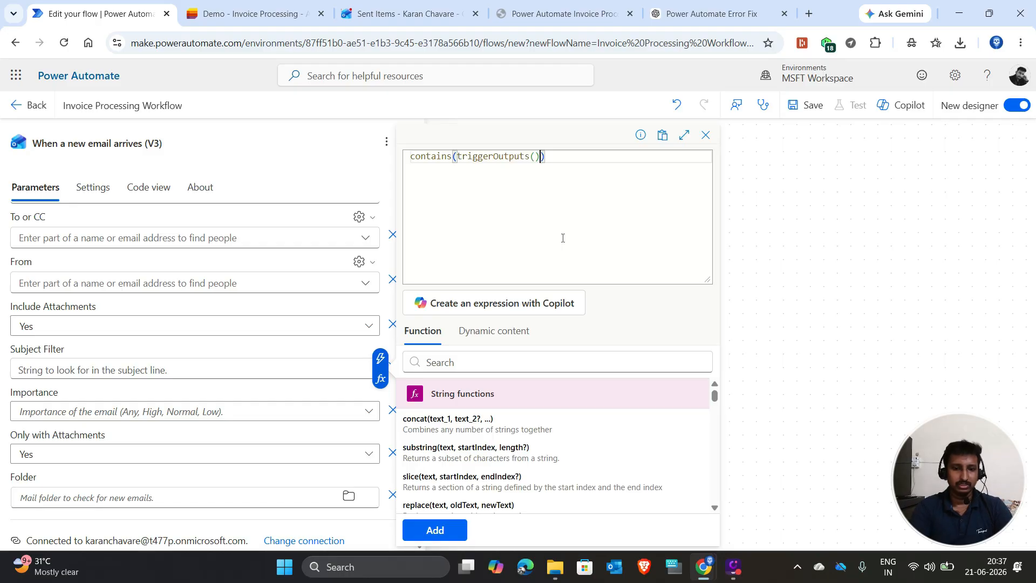
# Step: Extend triggerOutputs() with the property reference ?['body/Subject'], enclosed in single quotes
pyautogui.write('?')
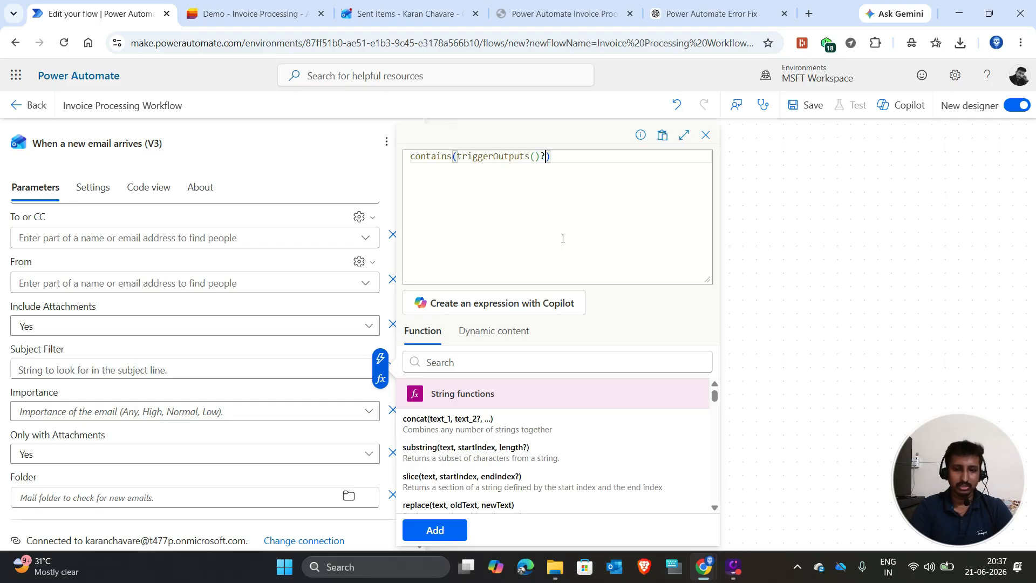
pyautogui.write('[')
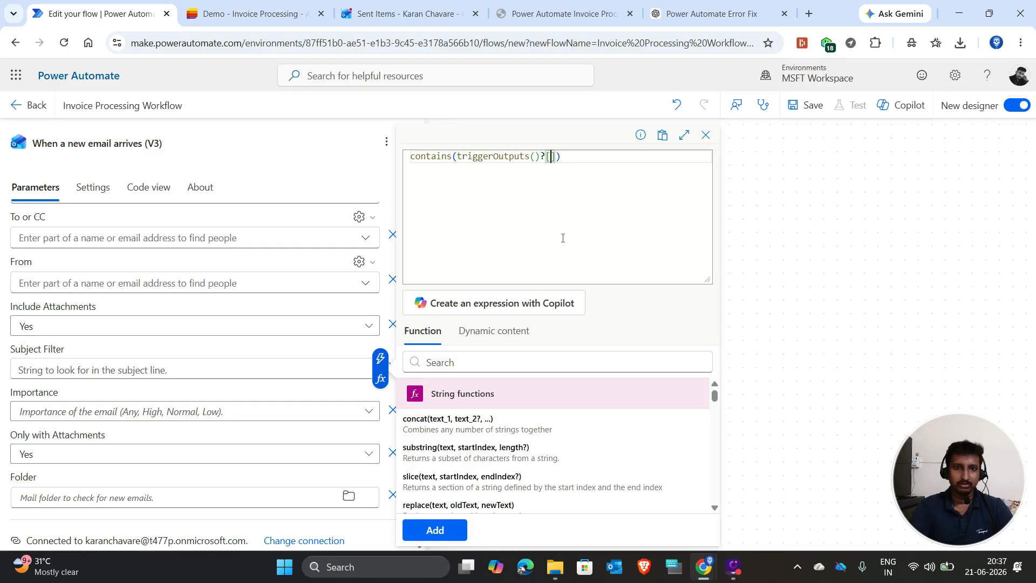
pyautogui.write('bo')
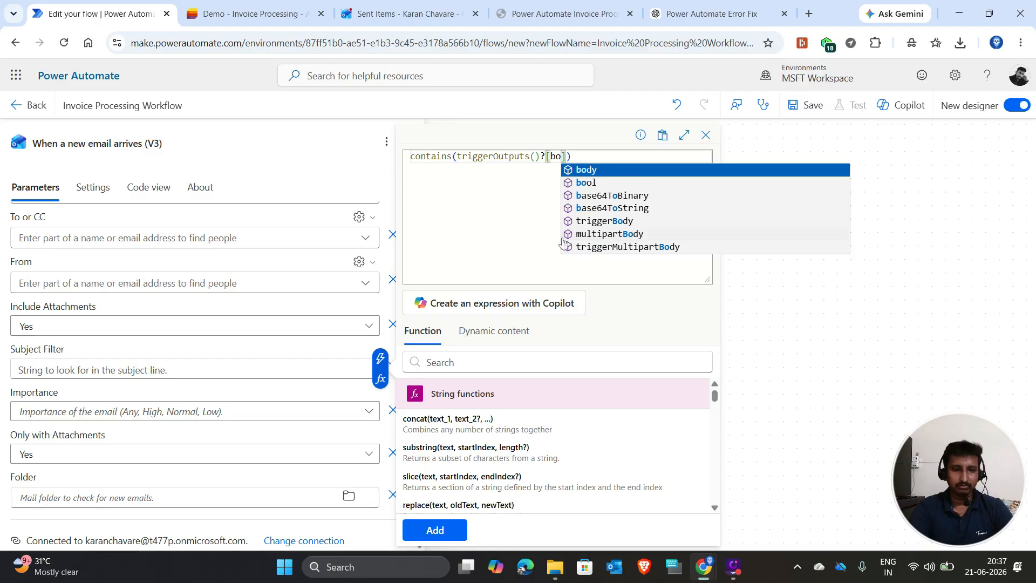
pyautogui.write('dy/Subject')
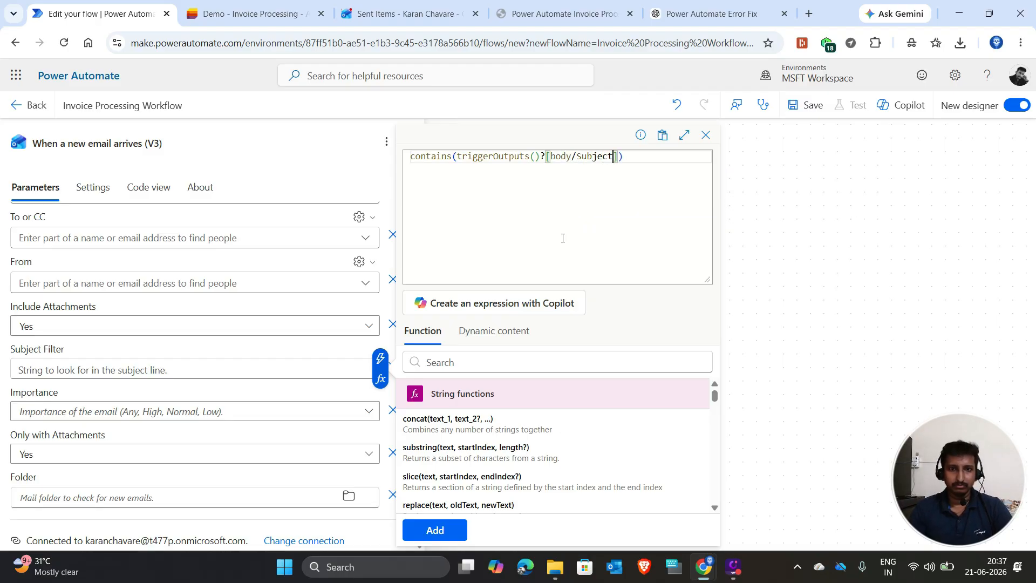
pyautogui.click(553, 154)
pyautogui.write("'")
pyautogui.click(616, 155)
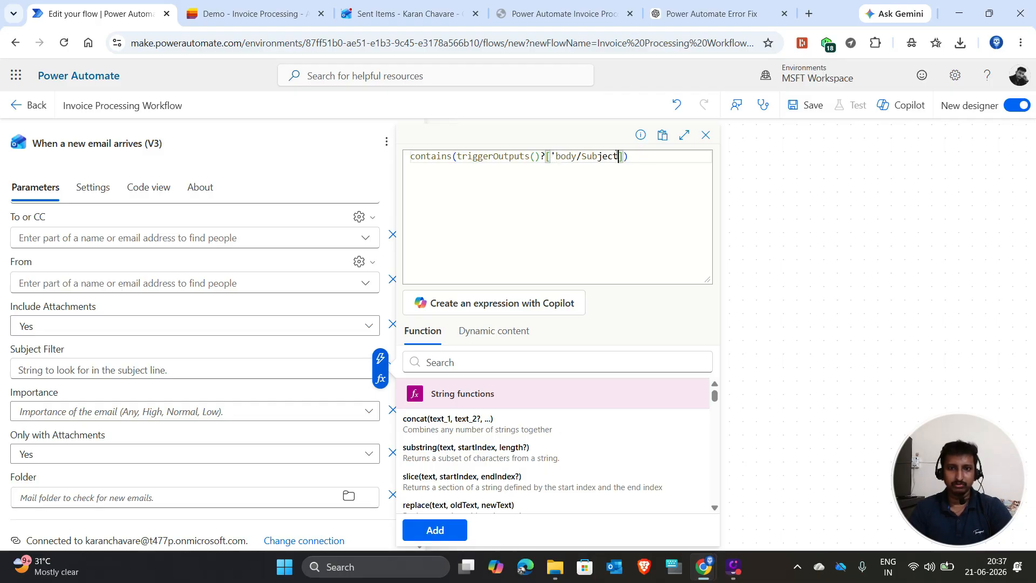
pyautogui.write("'")
# Step: Append ,'Invoice') to the end of the contains expression and add the expression to the trigger's Subject Filter
pyautogui.click(657, 156)
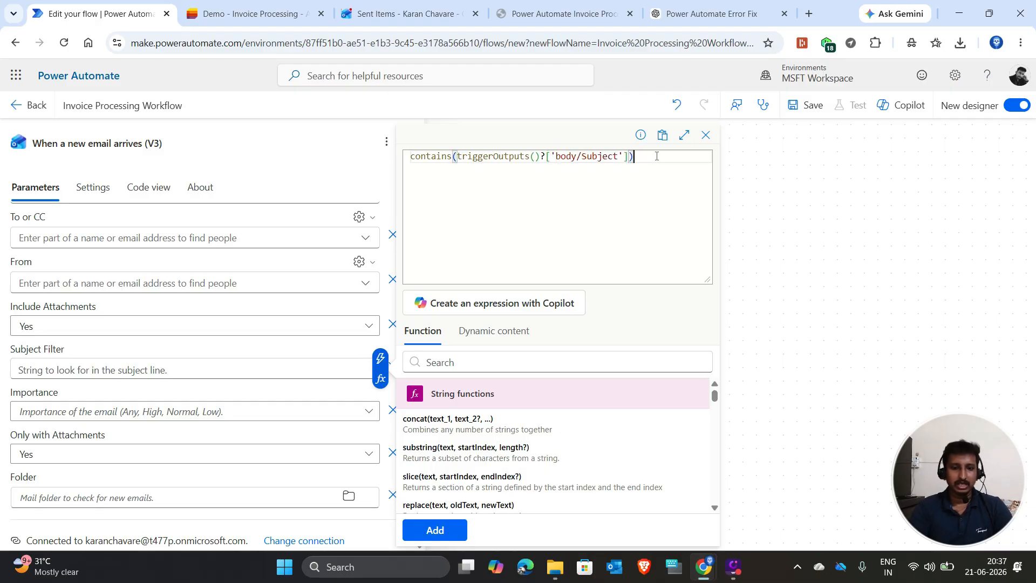
pyautogui.write(",'")
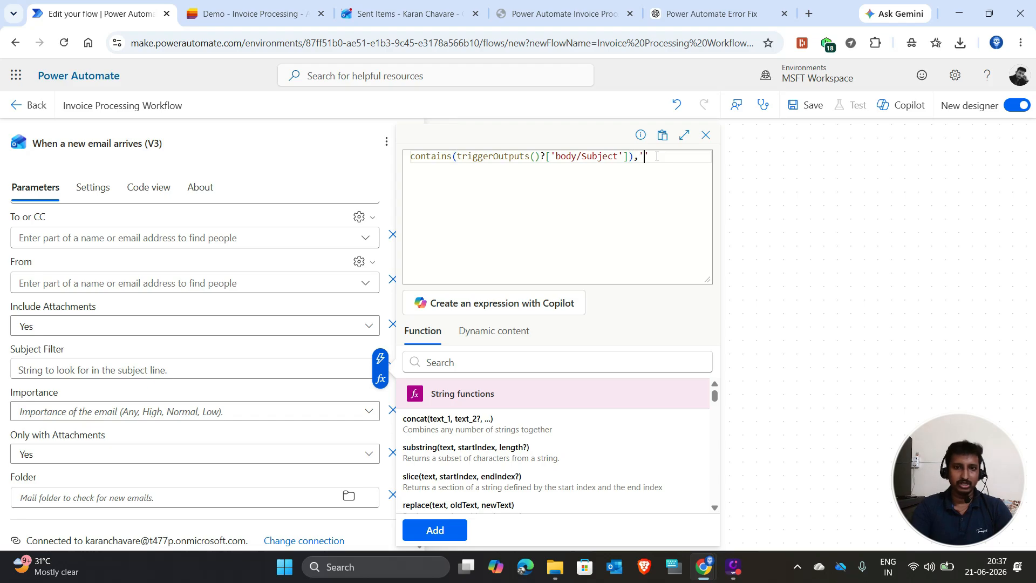
pyautogui.write("Invoice'")
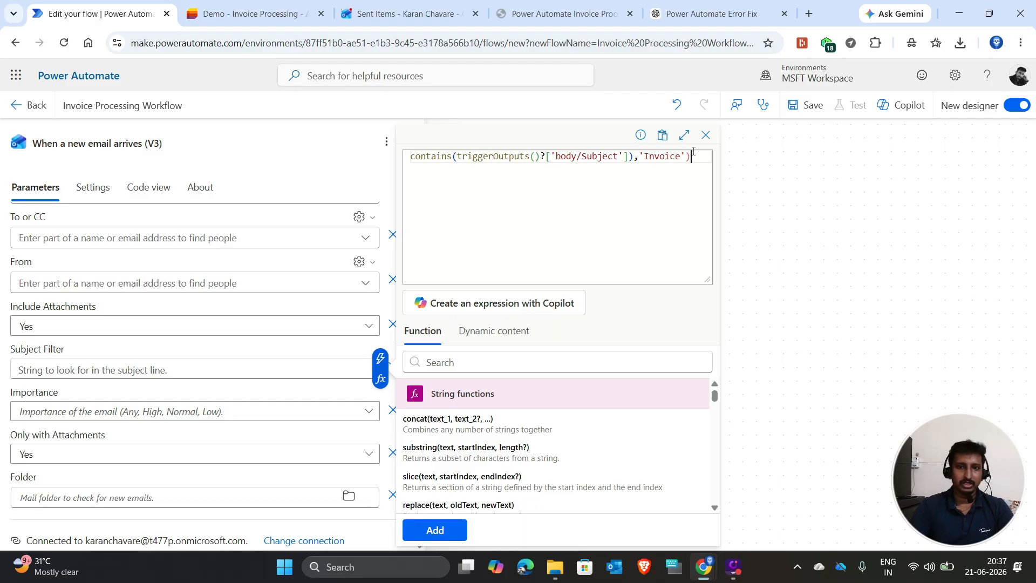
pyautogui.click(438, 531)
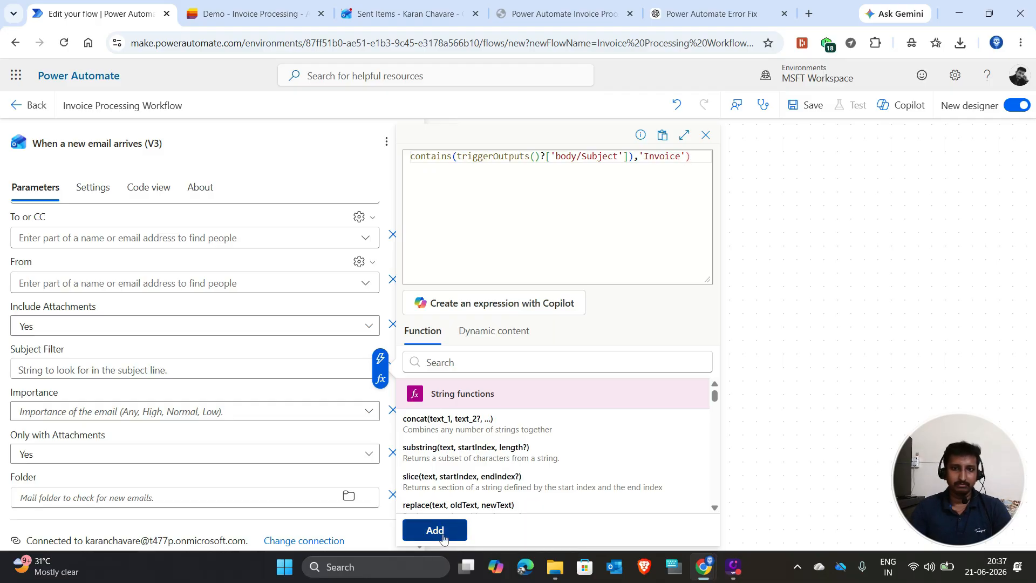
pyautogui.click(160, 349)
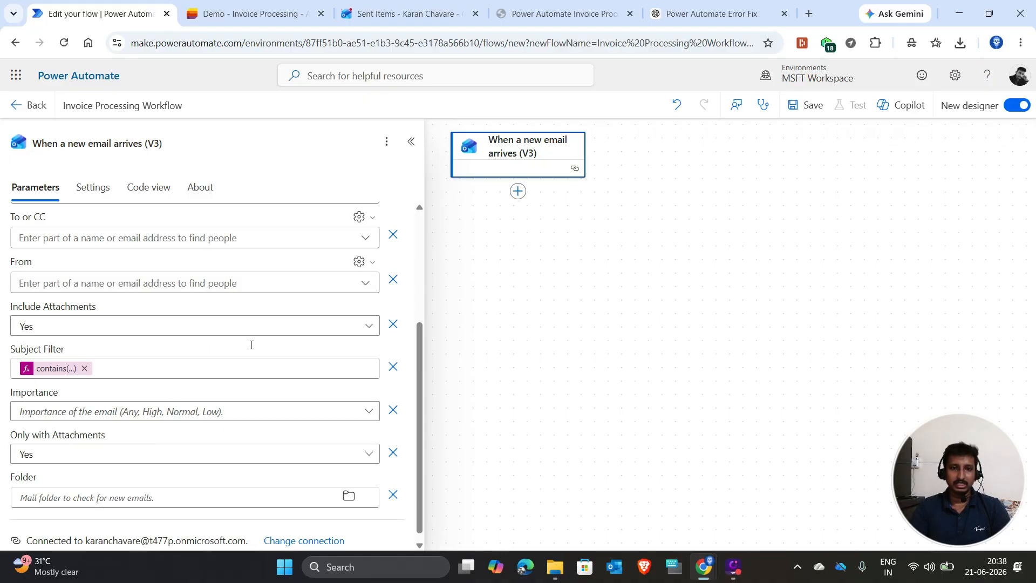
# Step: Search for "get attac" and add the Office 365 Outlook action Get Attachment (V2) below the email trigger
pyautogui.click(517, 195)
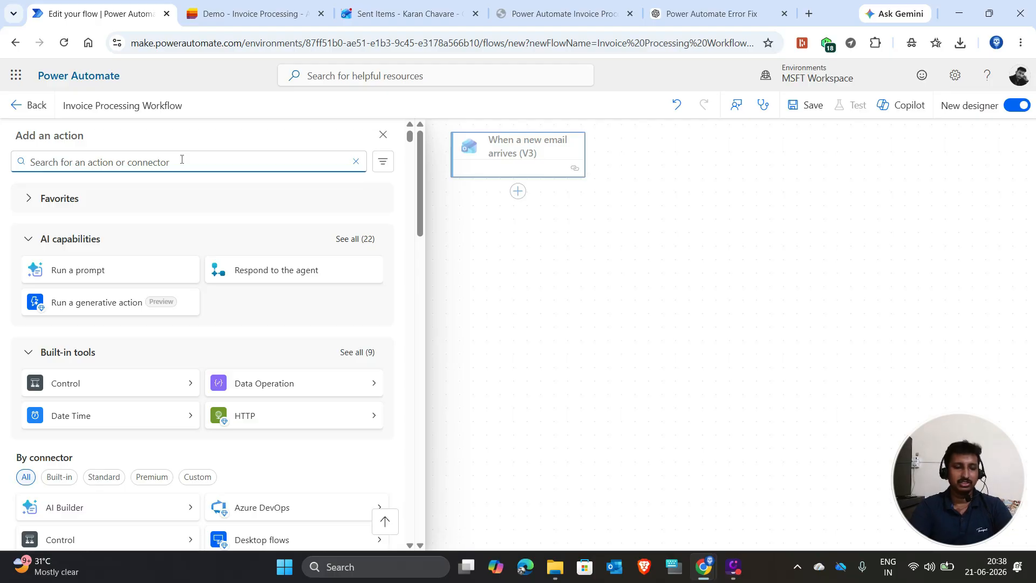
pyautogui.write('get at')
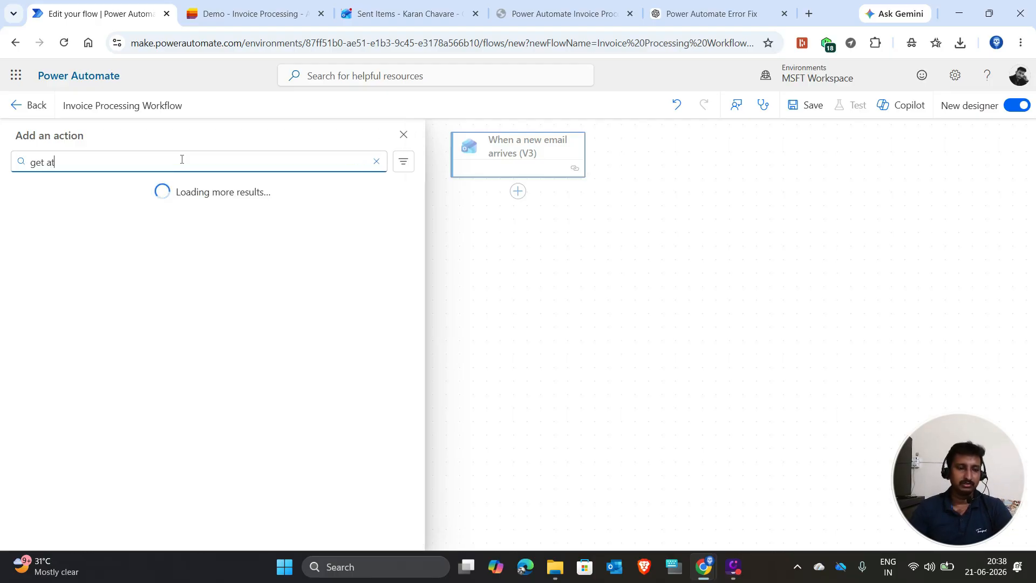
pyautogui.write('tac')
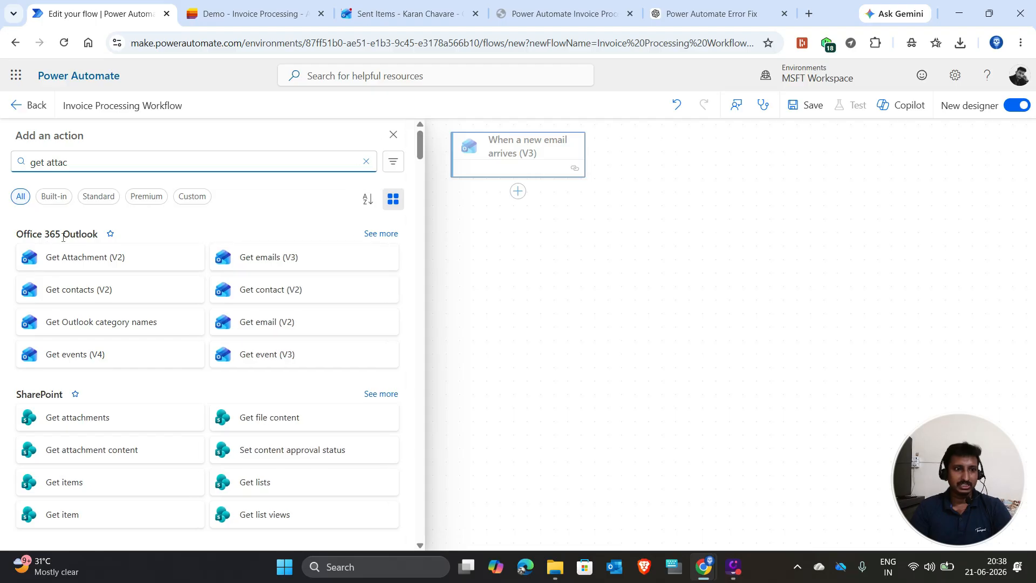
pyautogui.click(92, 268)
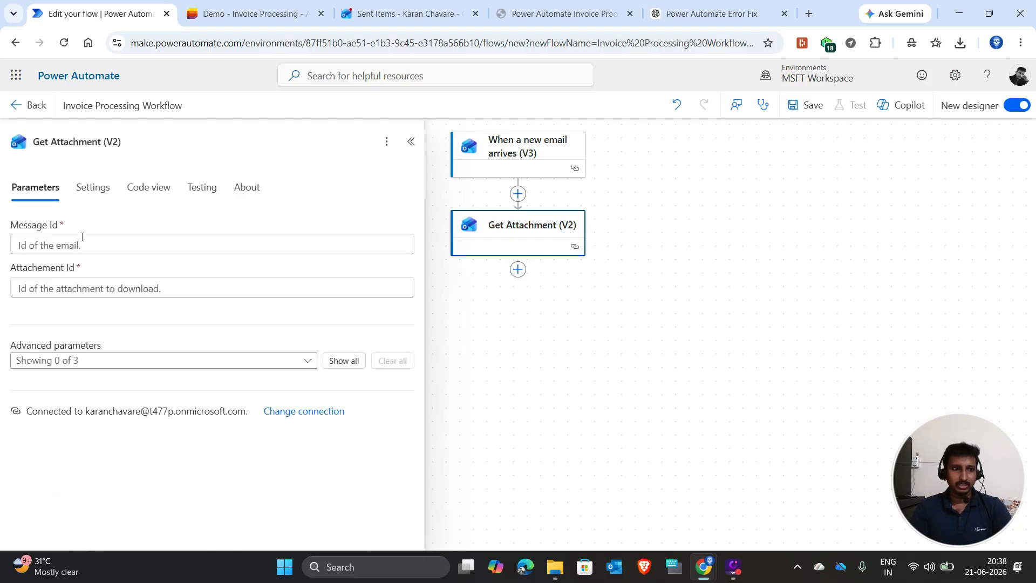
# Step: Set the Message Id of Get Attachment (V2) to the trigger's dynamic value Message Id
pyautogui.click(44, 242)
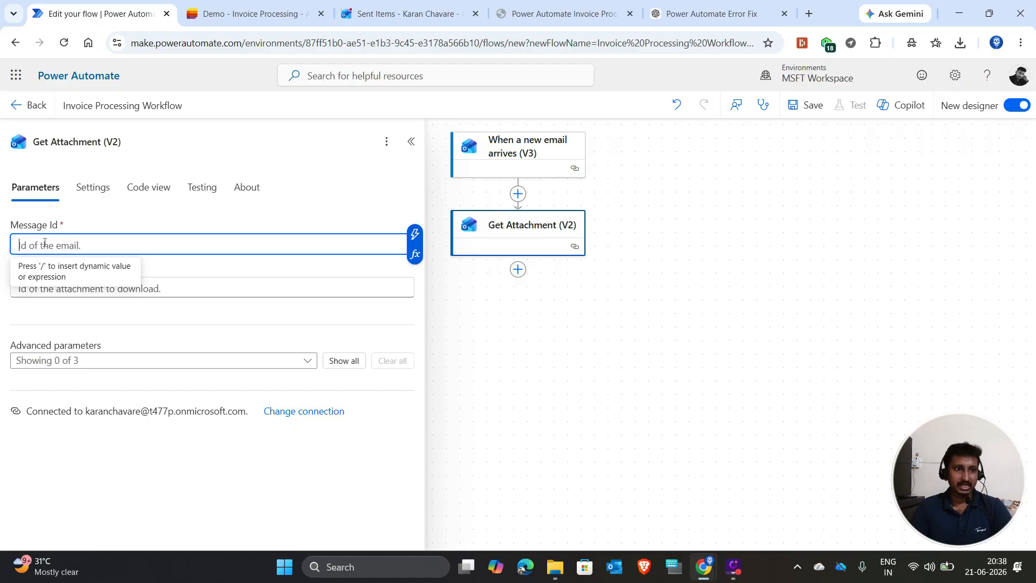
pyautogui.click(414, 235)
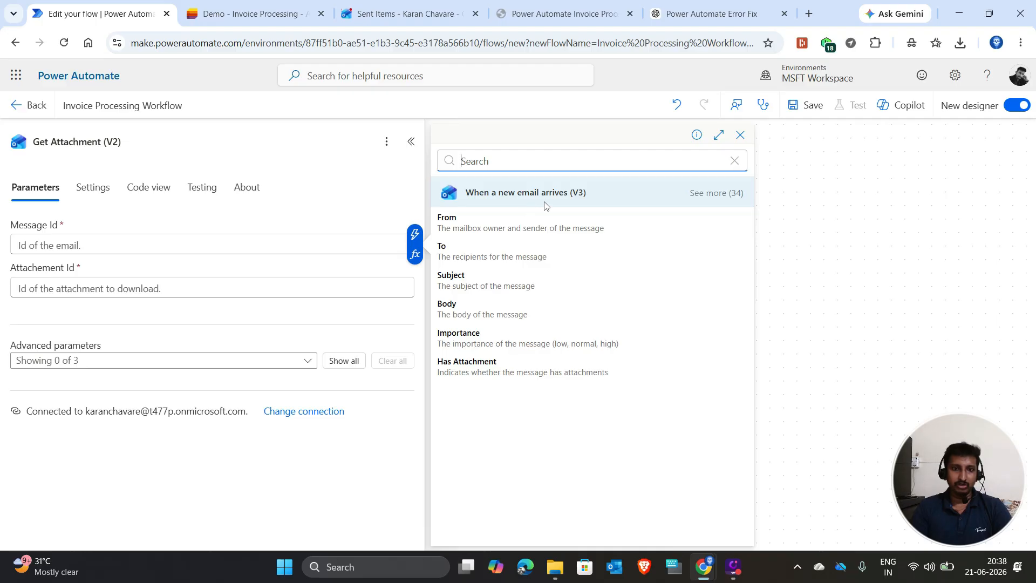
pyautogui.click(709, 199)
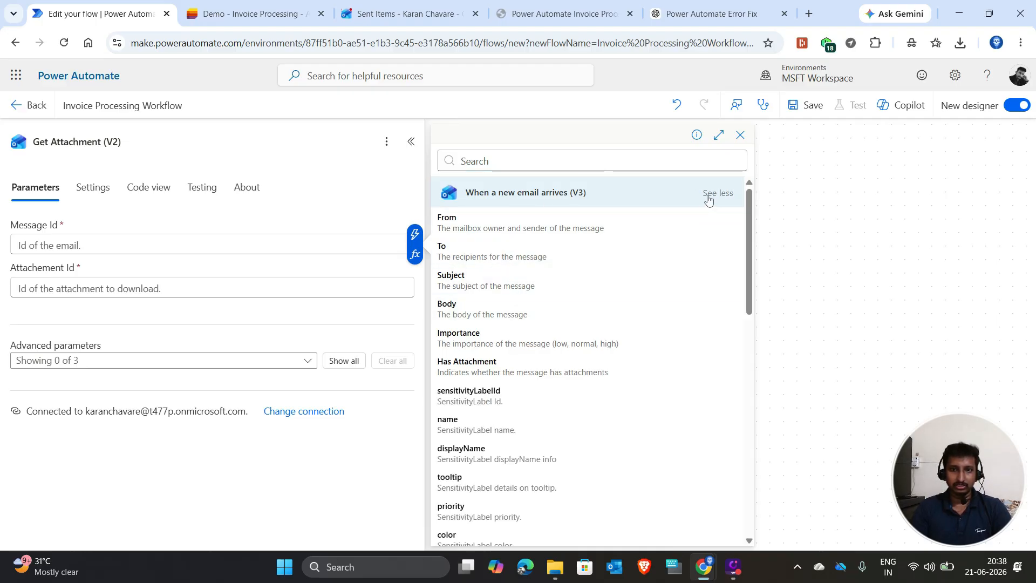
pyautogui.scroll(-6, 580, 358)
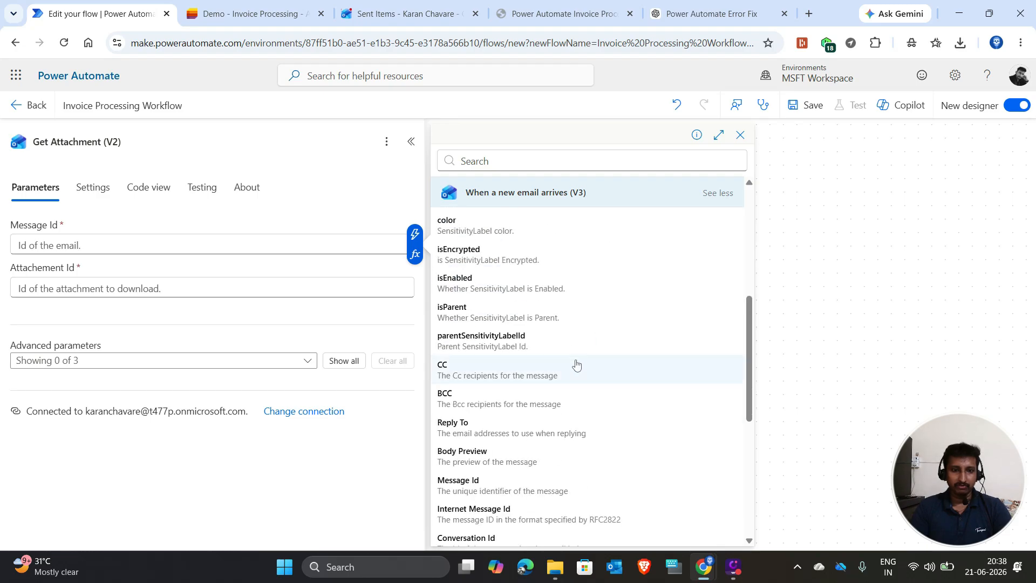
pyautogui.scroll(-4, 576, 366)
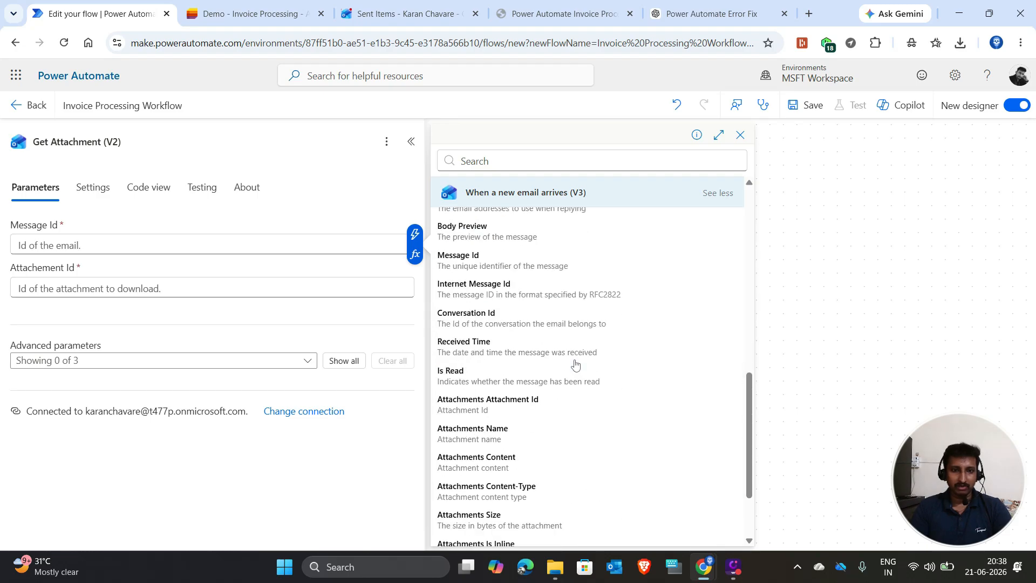
pyautogui.click(476, 258)
# Step: Set the attachment ID of Get Attachment (V2) to the trigger's dynamic value Attachments Attachment Id and collapse the action's settings
pyautogui.click(81, 289)
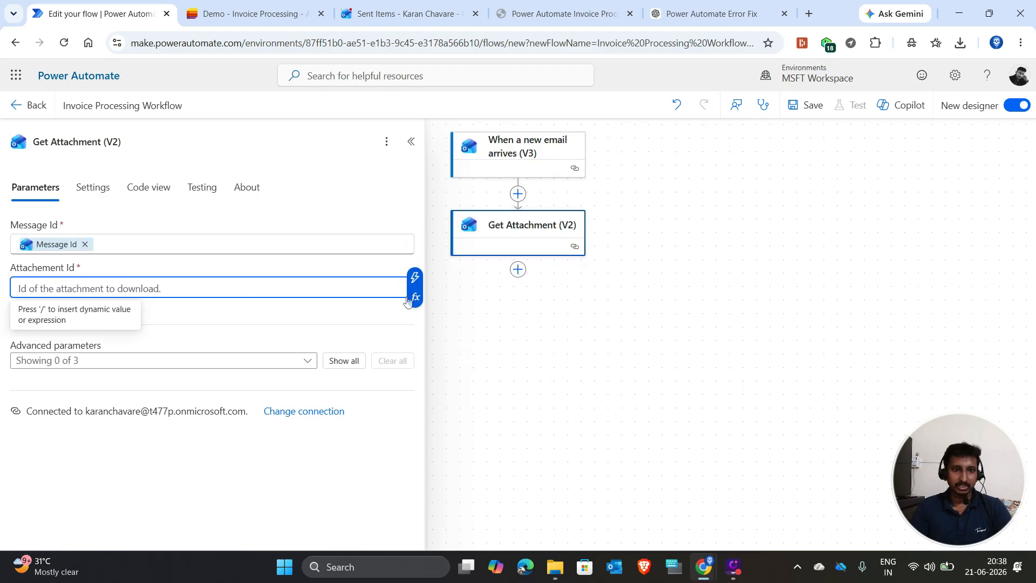
pyautogui.click(414, 277)
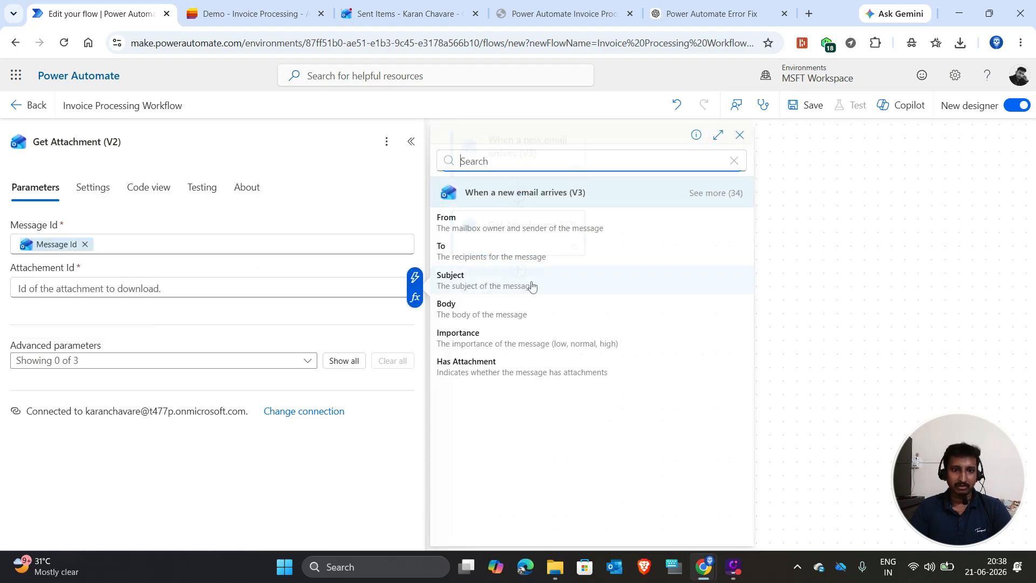
pyautogui.click(718, 193)
pyautogui.scroll(-10, 601, 343)
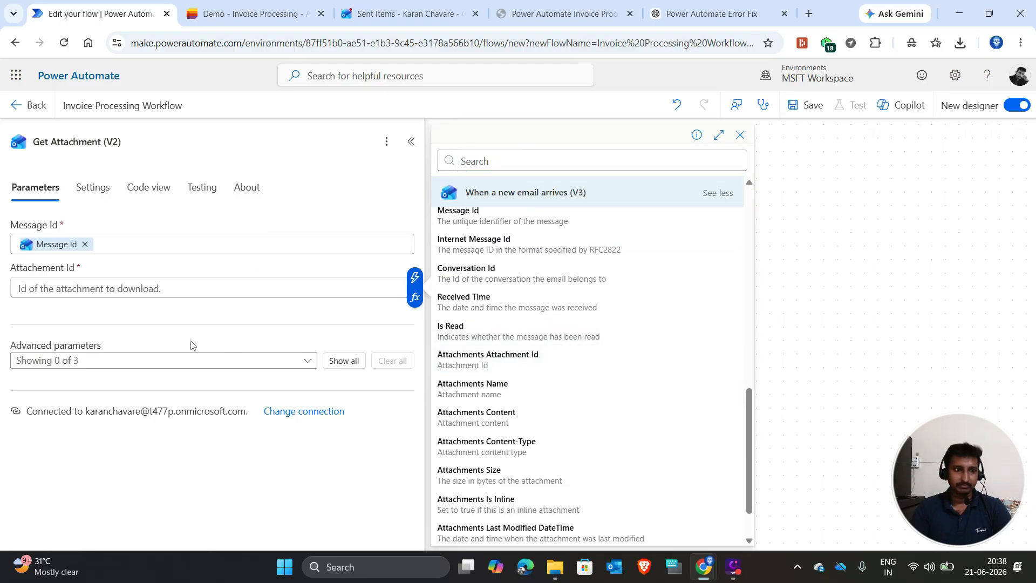
pyautogui.click(411, 146)
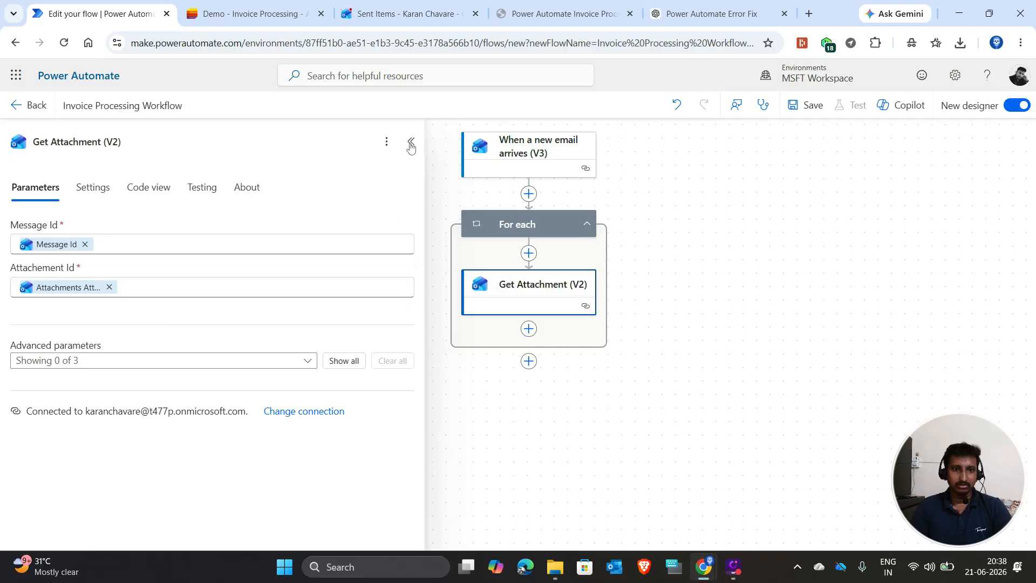
pyautogui.click(410, 142)
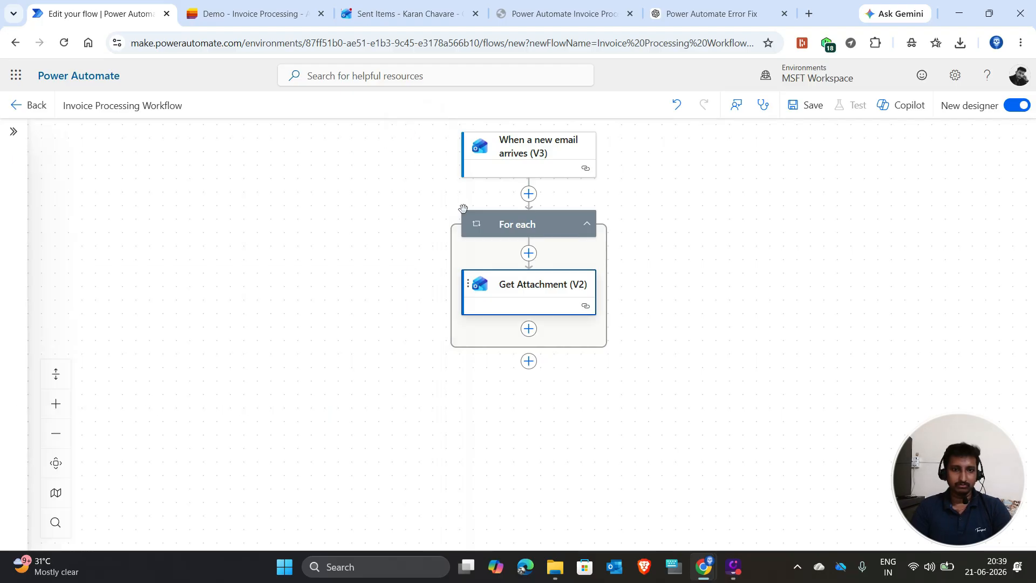
# Step: Add the SharePoint Create file action after Get Attachment (V2) inside the For each loop and set its Site Address to the Demo site
pyautogui.click(529, 328)
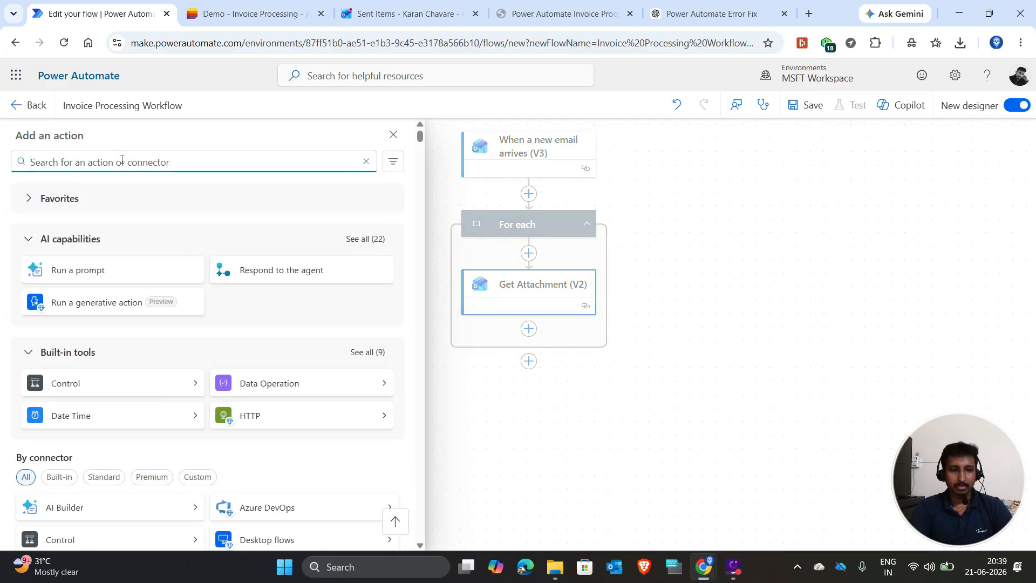
pyautogui.write('create')
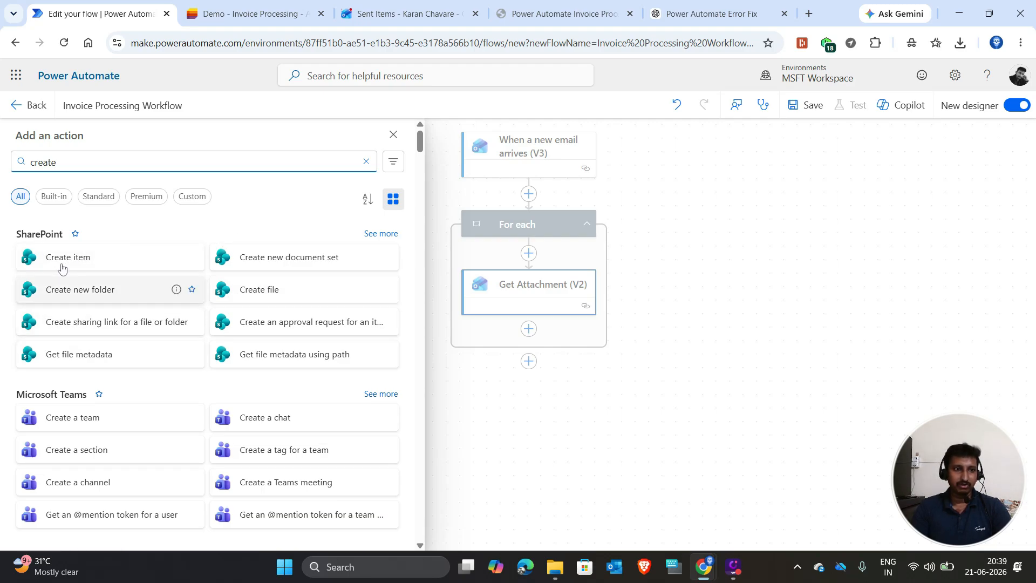
pyautogui.click(275, 290)
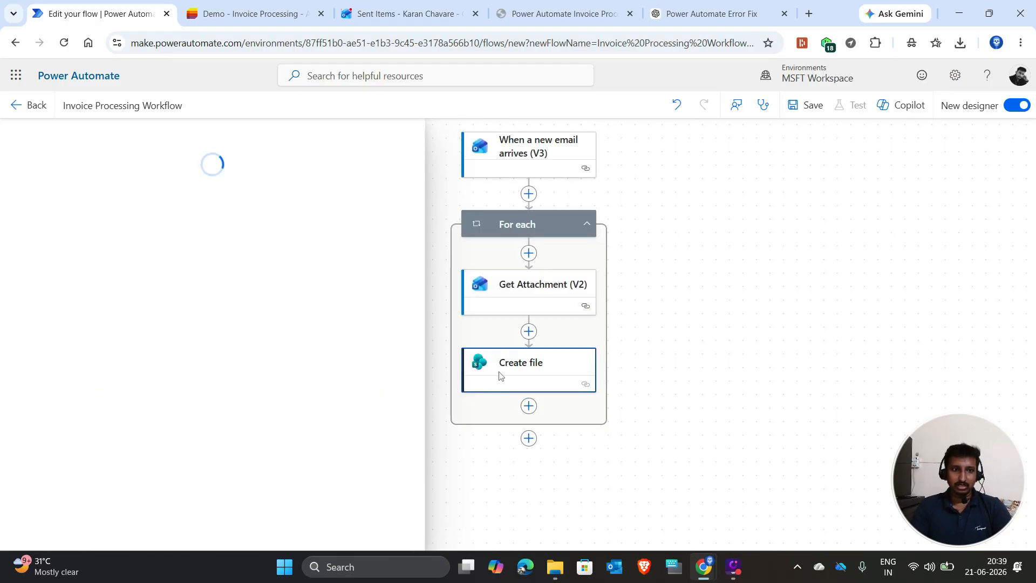
pyautogui.click(142, 238)
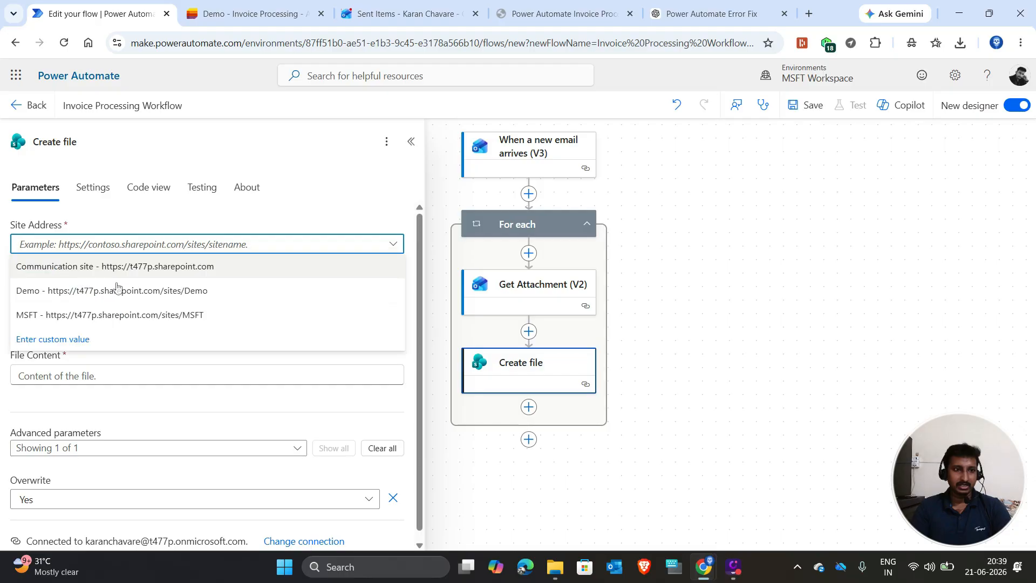
pyautogui.click(65, 291)
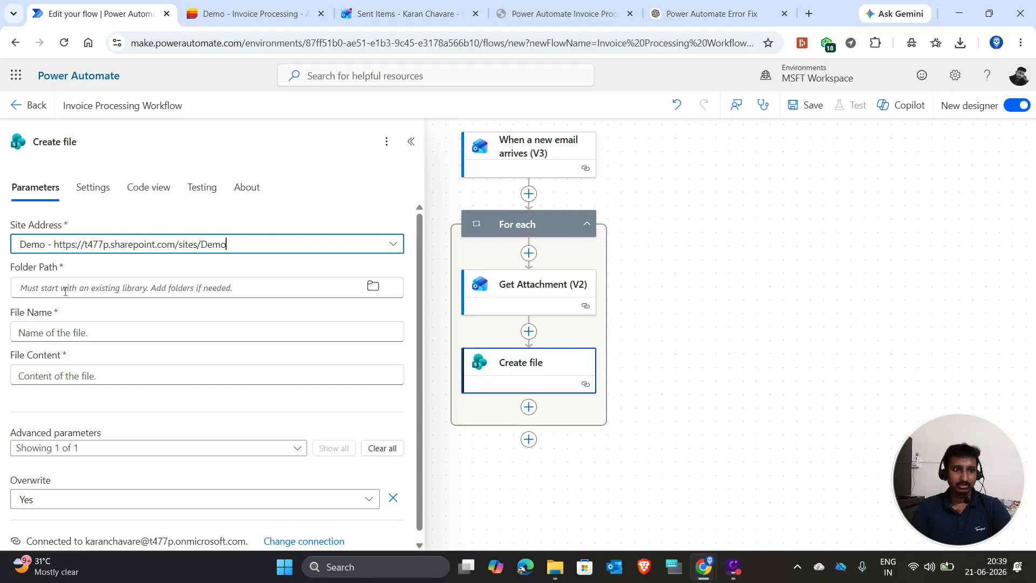
# Step: Set the Folder Path of the Create file action to the site's /Shared Documents library
pyautogui.click(373, 286)
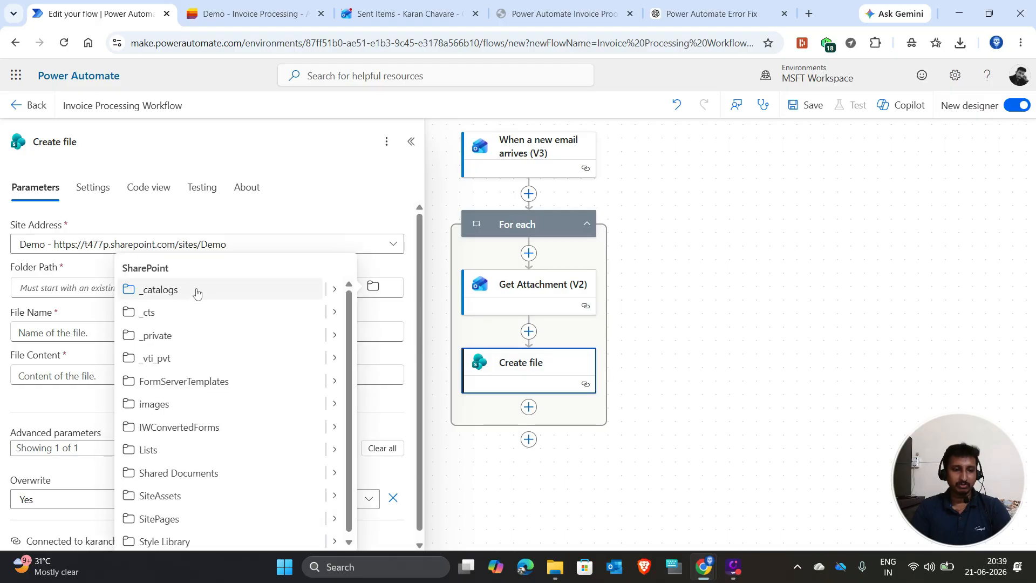
pyautogui.click(335, 473)
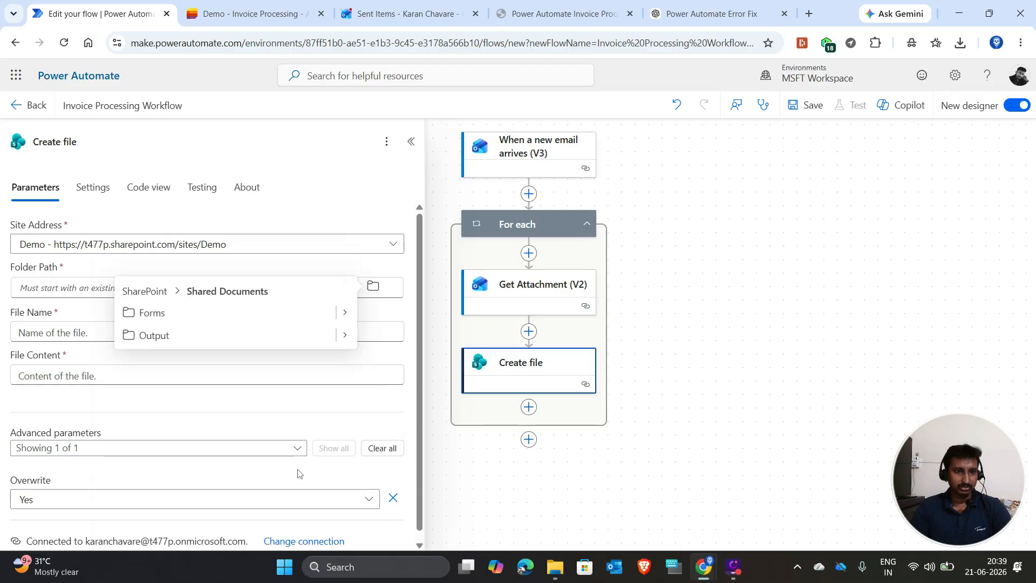
pyautogui.click(155, 298)
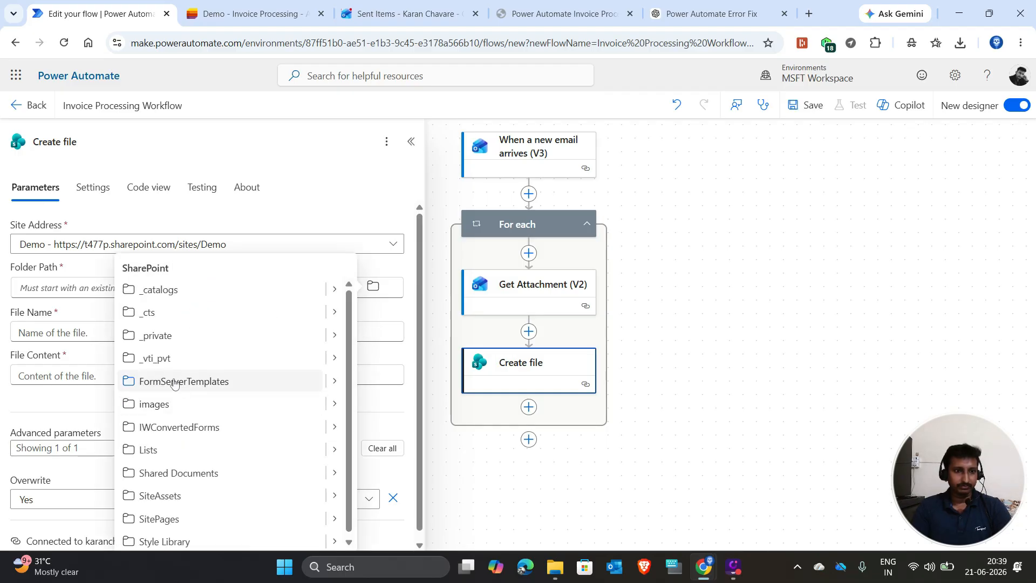
pyautogui.click(182, 473)
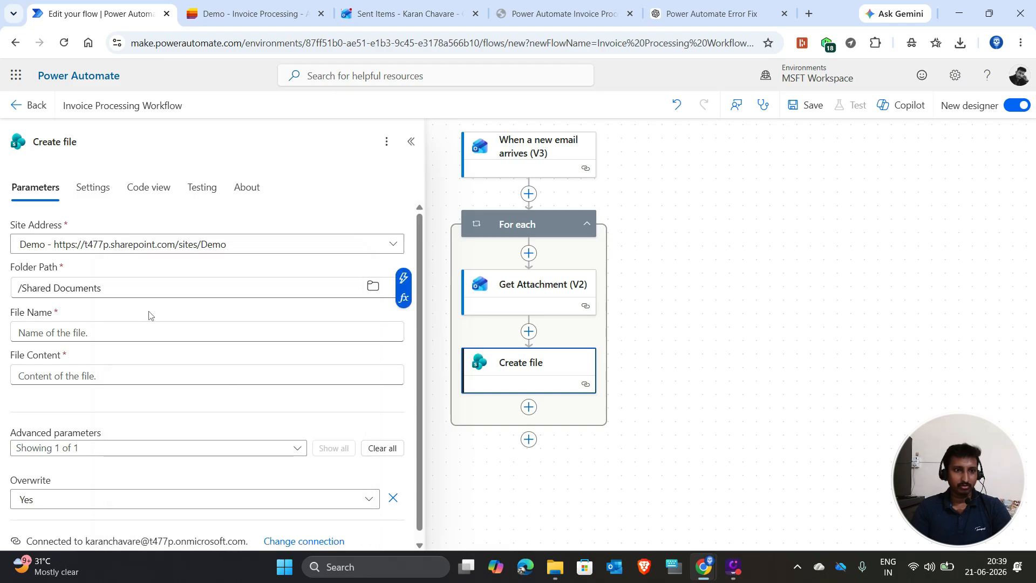
# Step: Set the File Name of Create file to the dynamic value Name from Get Attachment (V2)
pyautogui.click(29, 330)
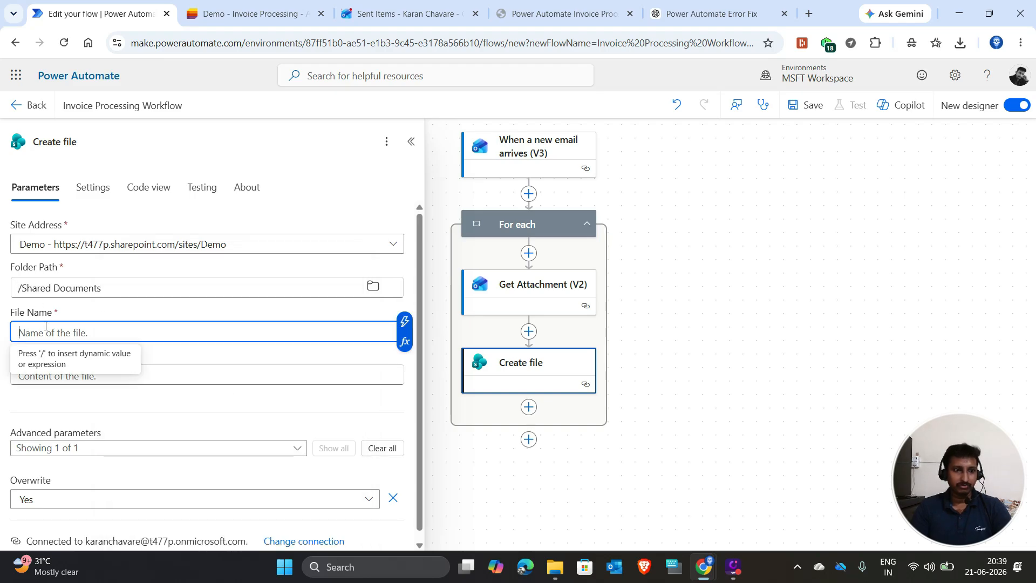
pyautogui.click(404, 322)
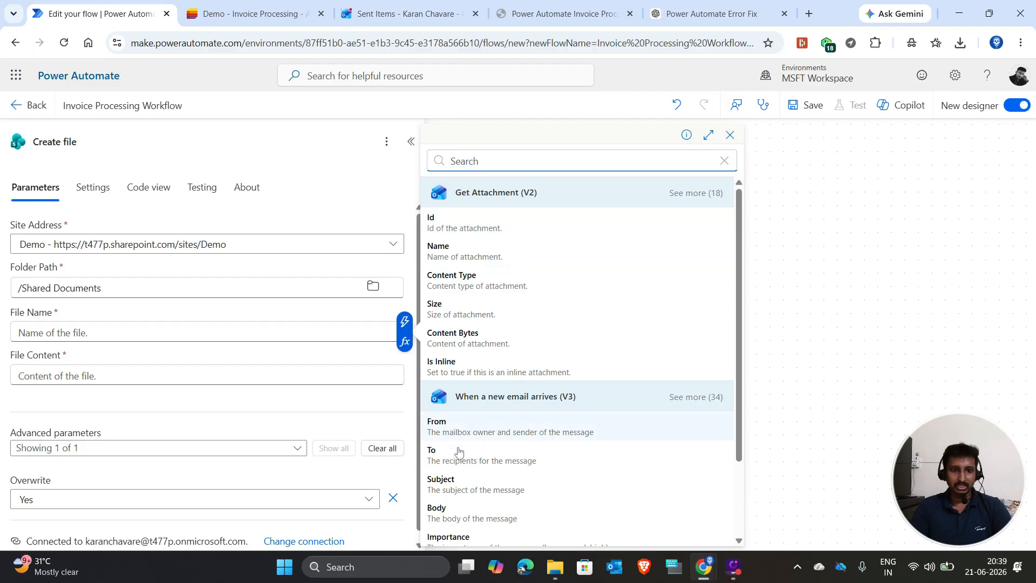
pyautogui.scroll(-2, 480, 430)
pyautogui.scroll(2, 469, 217)
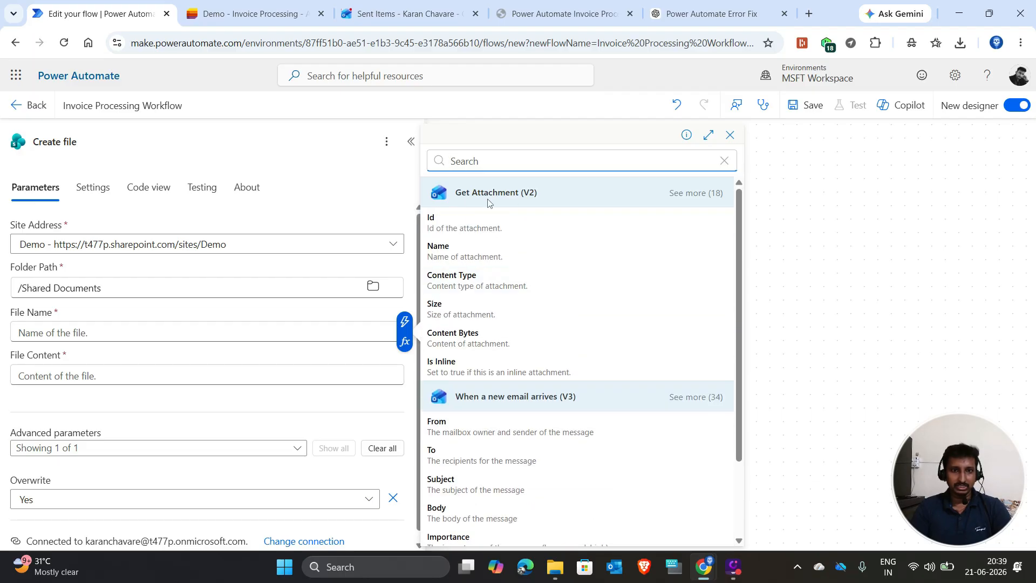
pyautogui.click(449, 254)
pyautogui.click(449, 255)
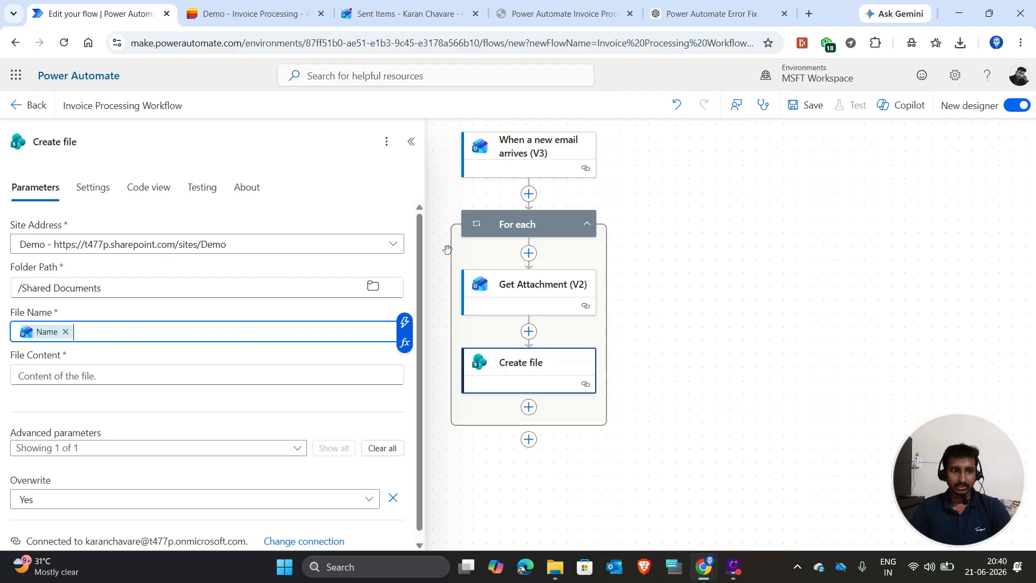
# Step: Set the File Content of Create file to Content Bytes from Get Attachment (V2) and collapse the action's settings
pyautogui.click(193, 373)
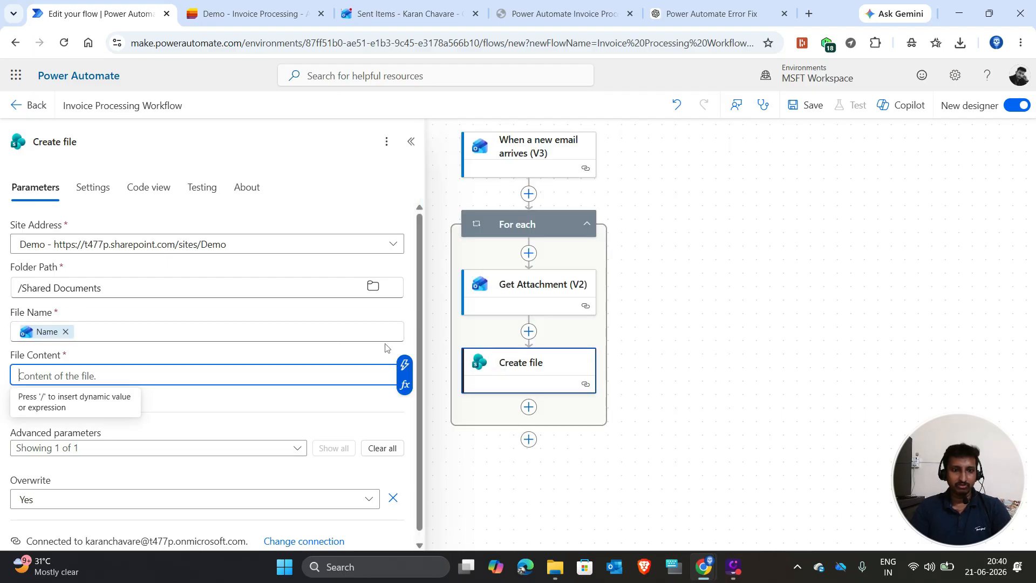
pyautogui.click(404, 362)
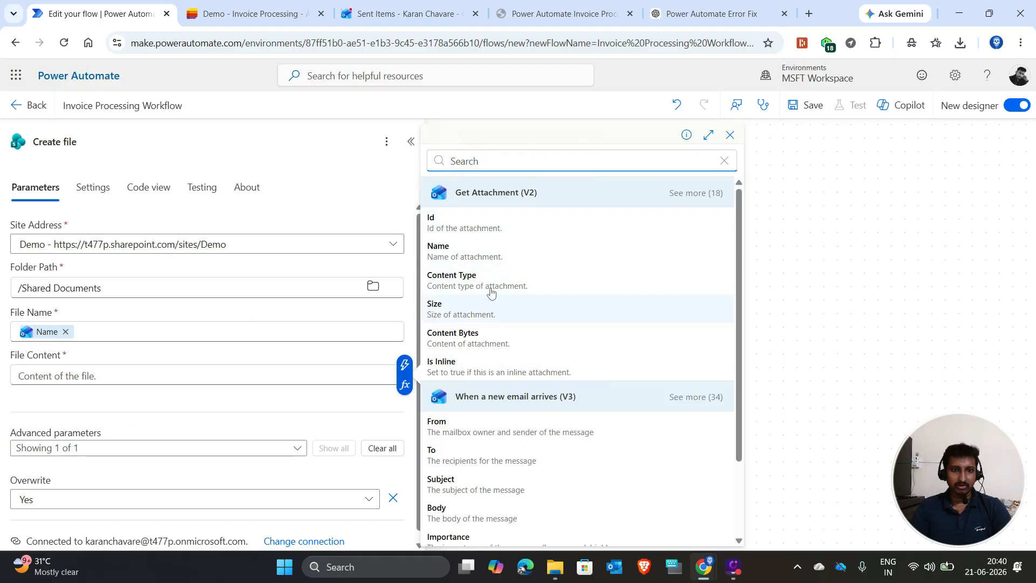
pyautogui.click(460, 337)
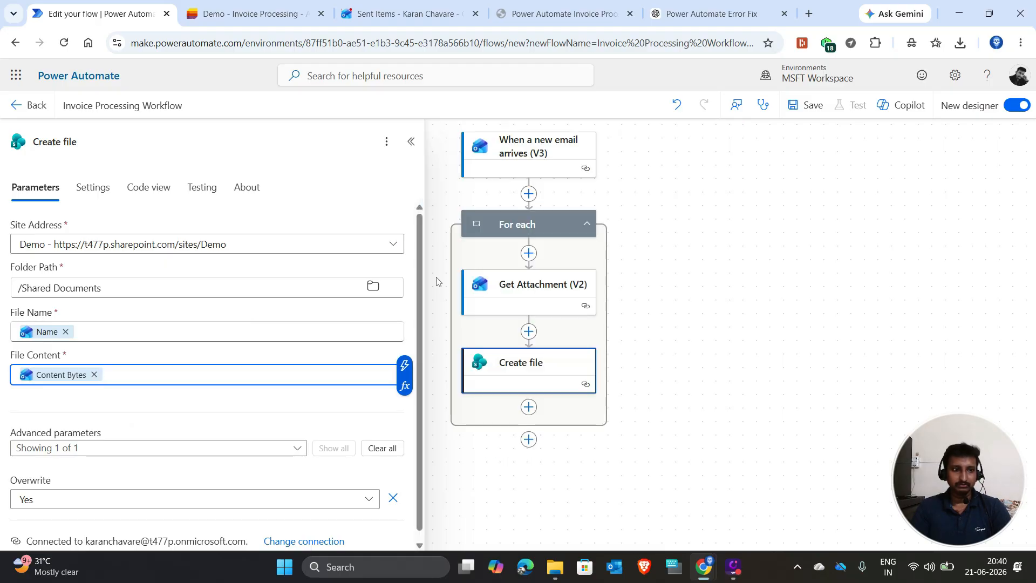
pyautogui.click(411, 141)
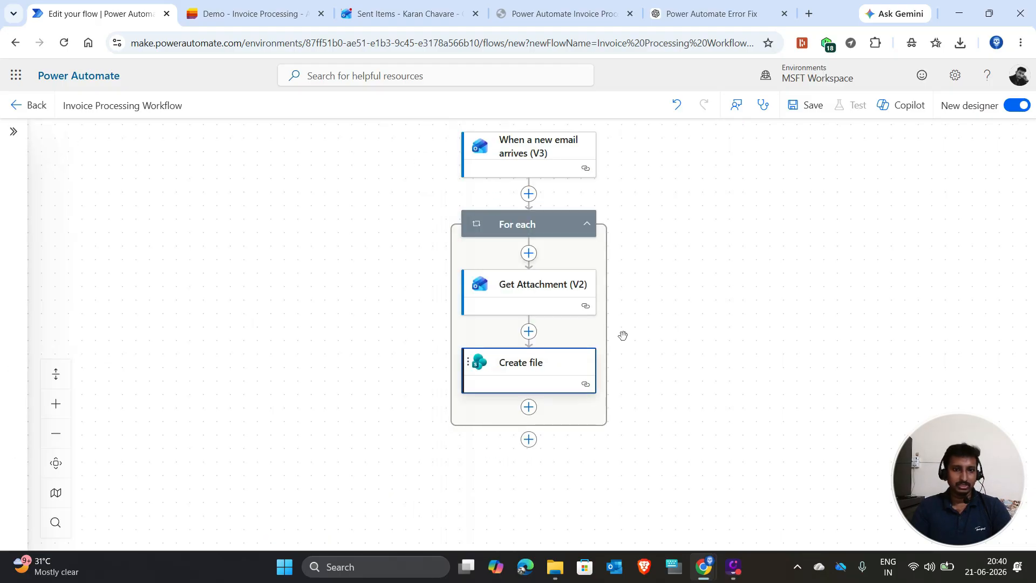
# Step: Search for "Ai bui" and add the AI Builder action Process invoices after Create file inside the For each loop
pyautogui.scroll(-1, 545, 402)
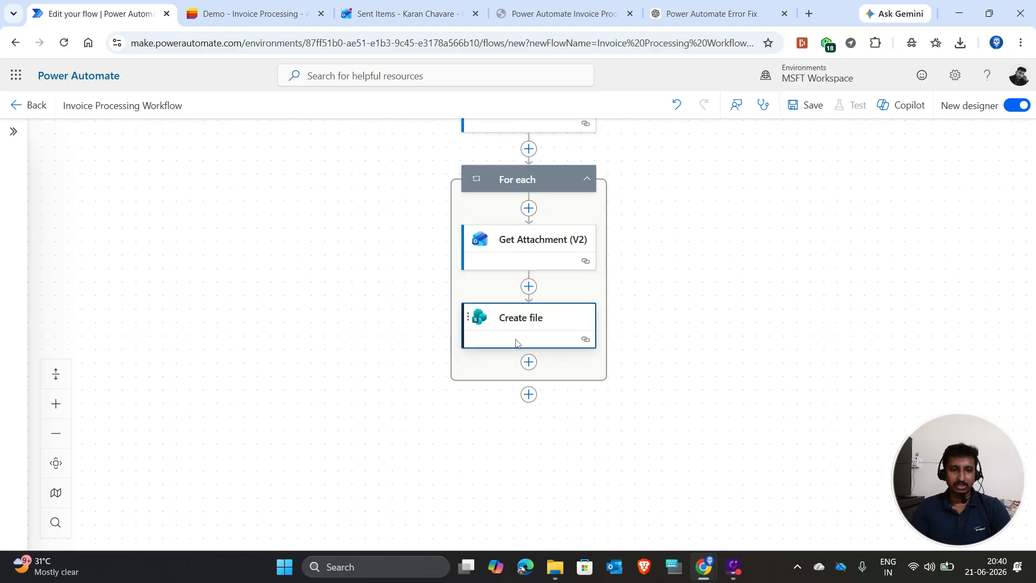
pyautogui.click(528, 361)
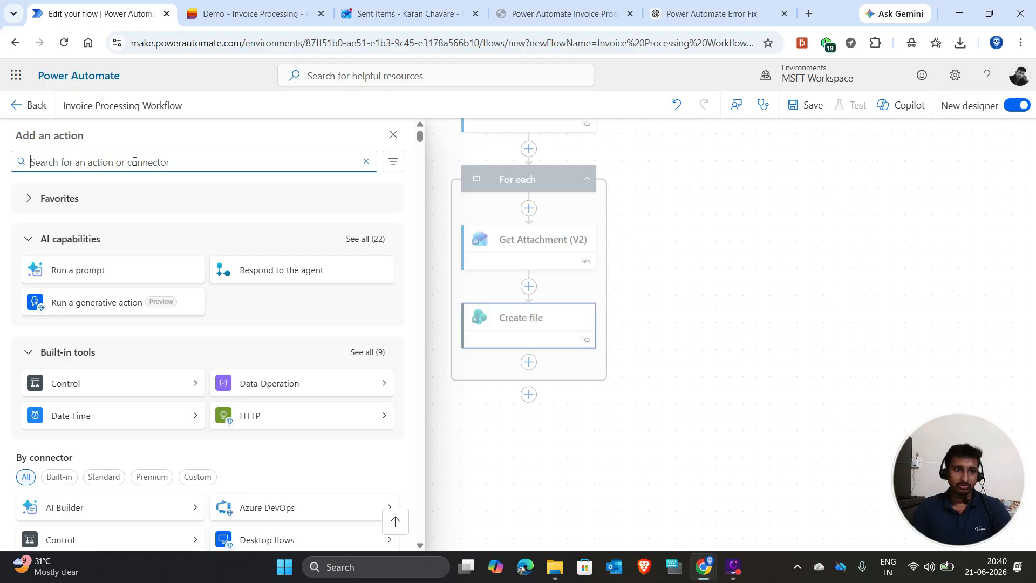
pyautogui.write('Ai bui')
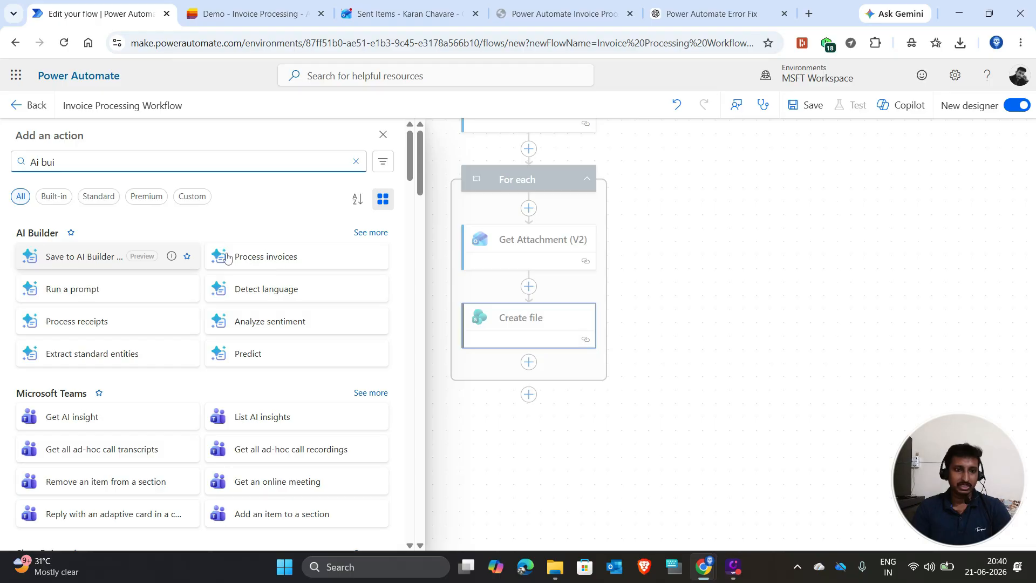
pyautogui.click(271, 261)
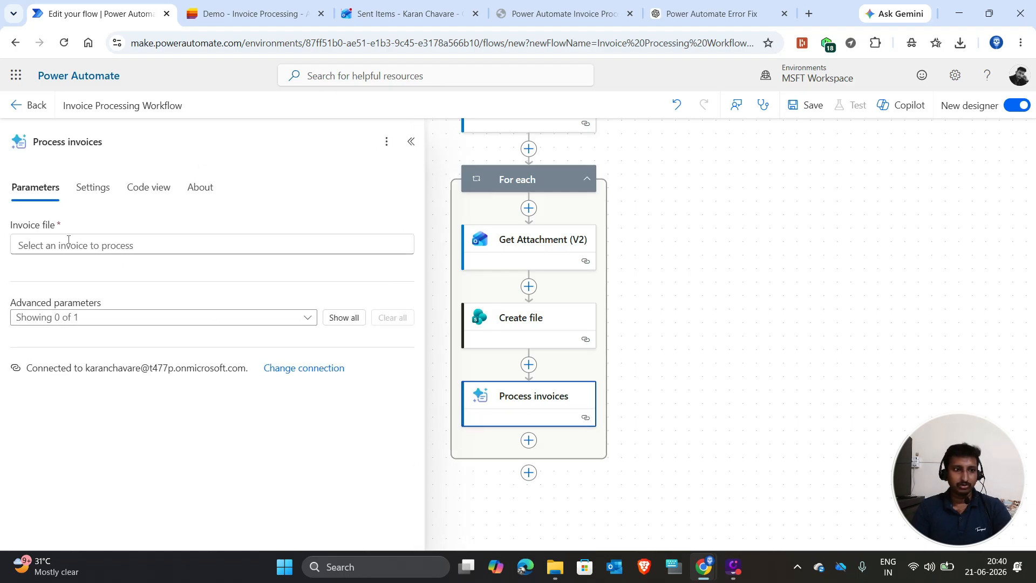
pyautogui.click(41, 248)
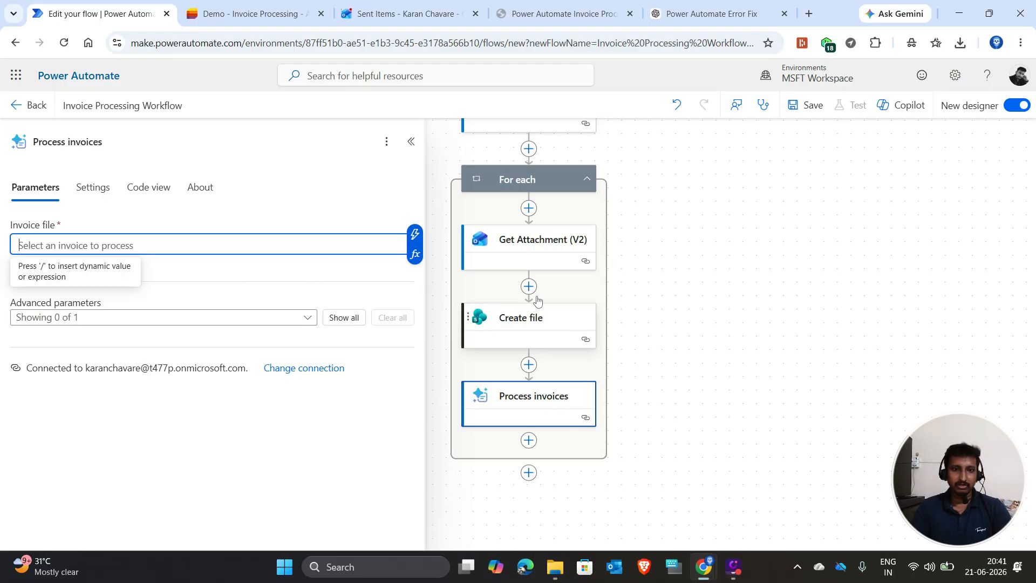
# Step: Insert the SharePoint Get file content action between Create file and Process invoices and set its Site Address to the Demo site
pyautogui.click(528, 364)
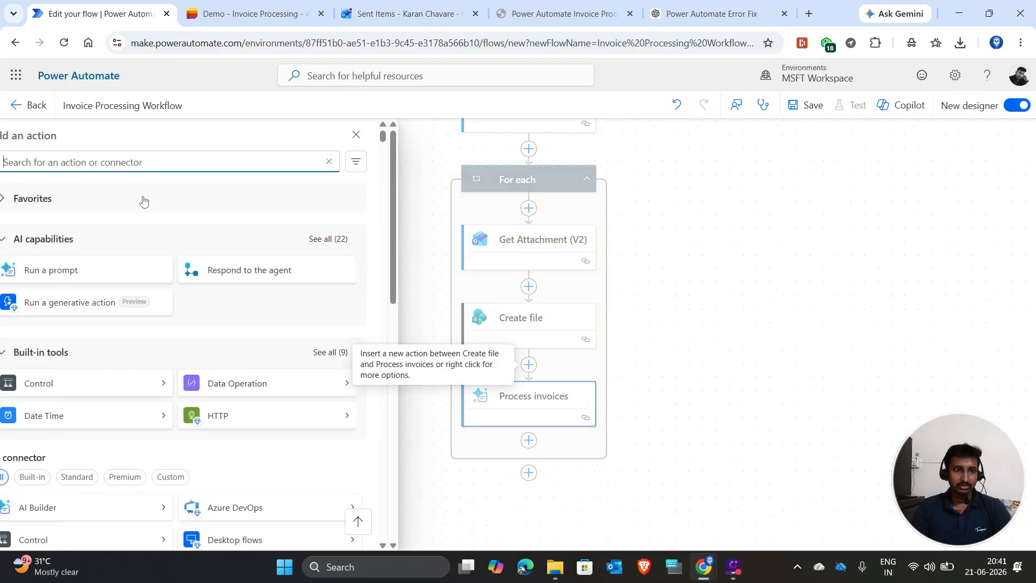
pyautogui.write('get')
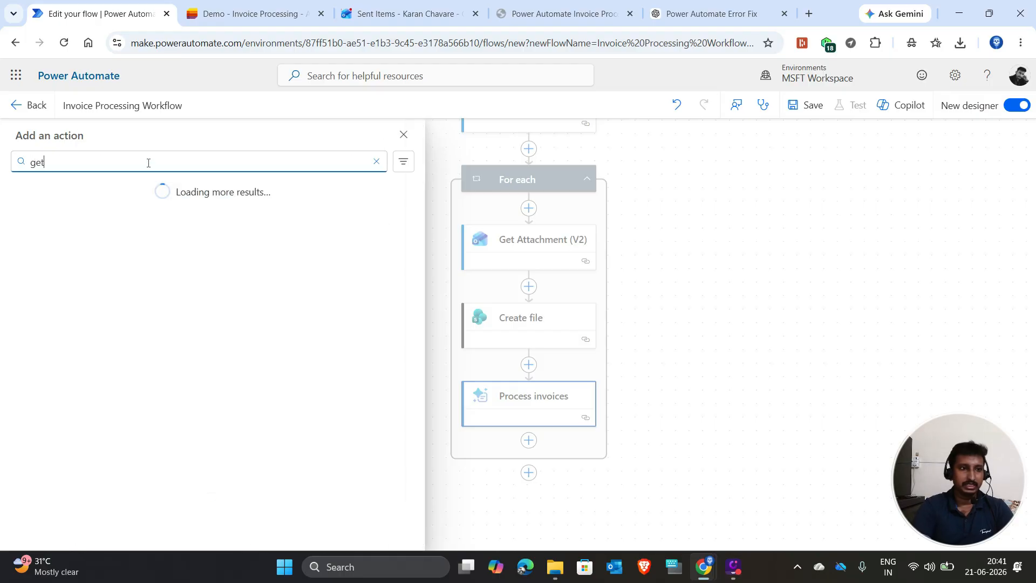
pyautogui.write(' file')
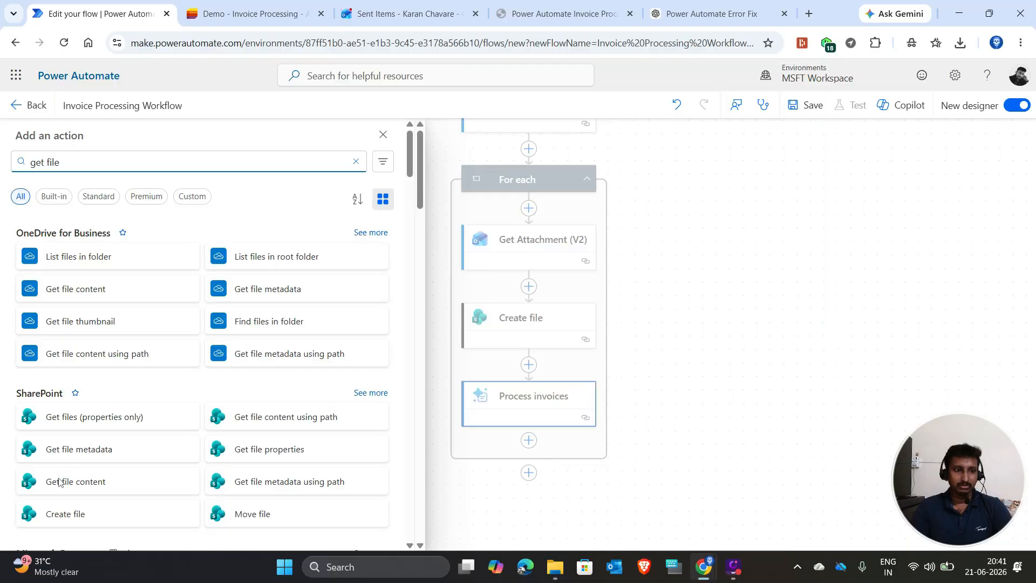
pyautogui.click(76, 484)
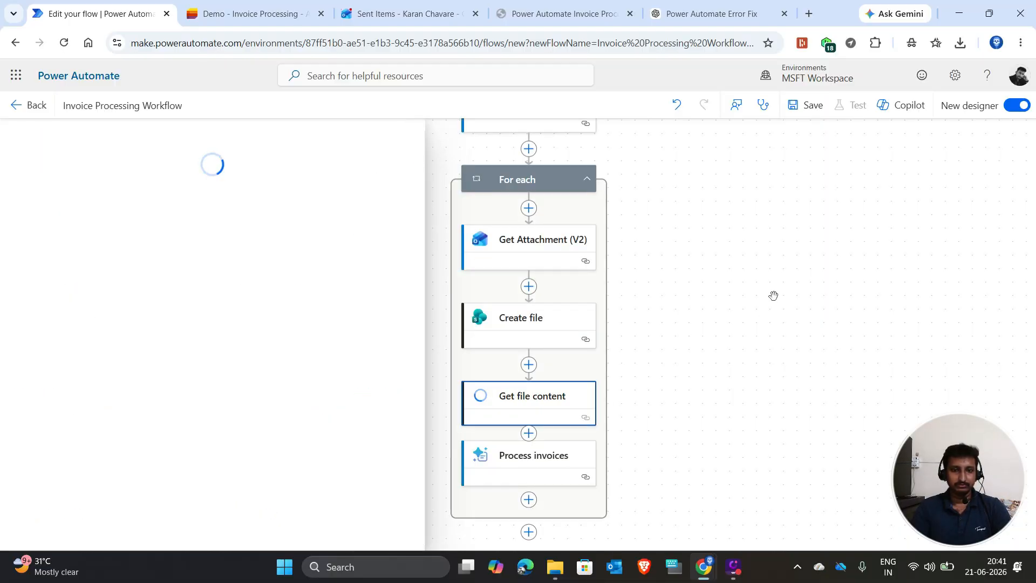
pyautogui.click(99, 245)
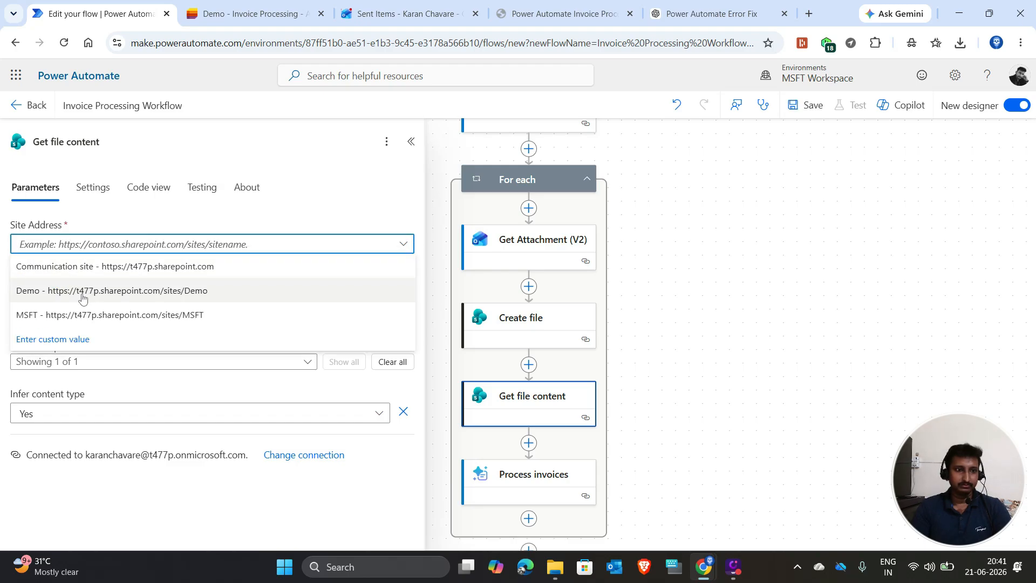
pyautogui.click(124, 290)
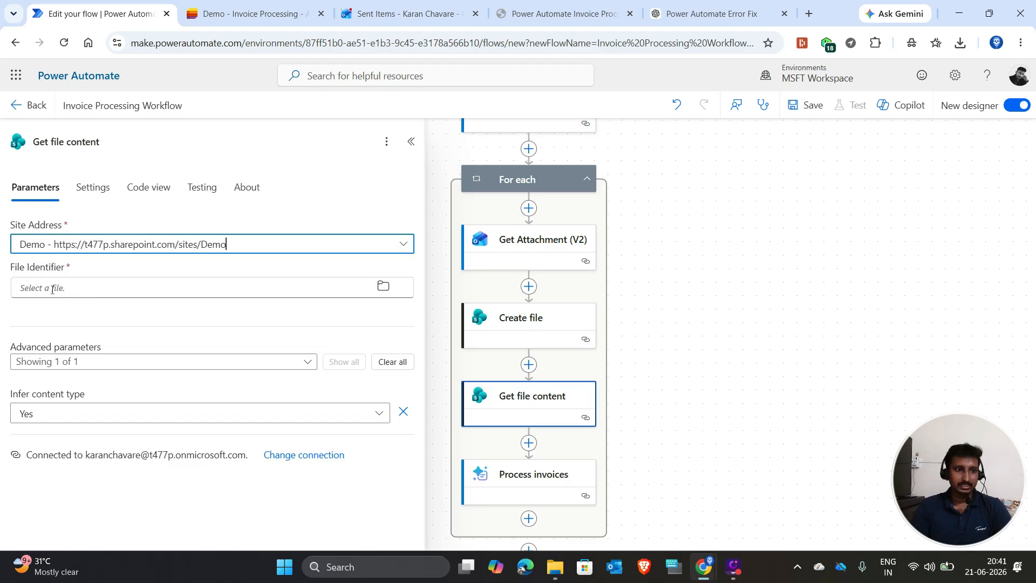
# Step: Set the File Identifier of Get file content to body/Id from Create file and collapse the action's settings
pyautogui.click(30, 283)
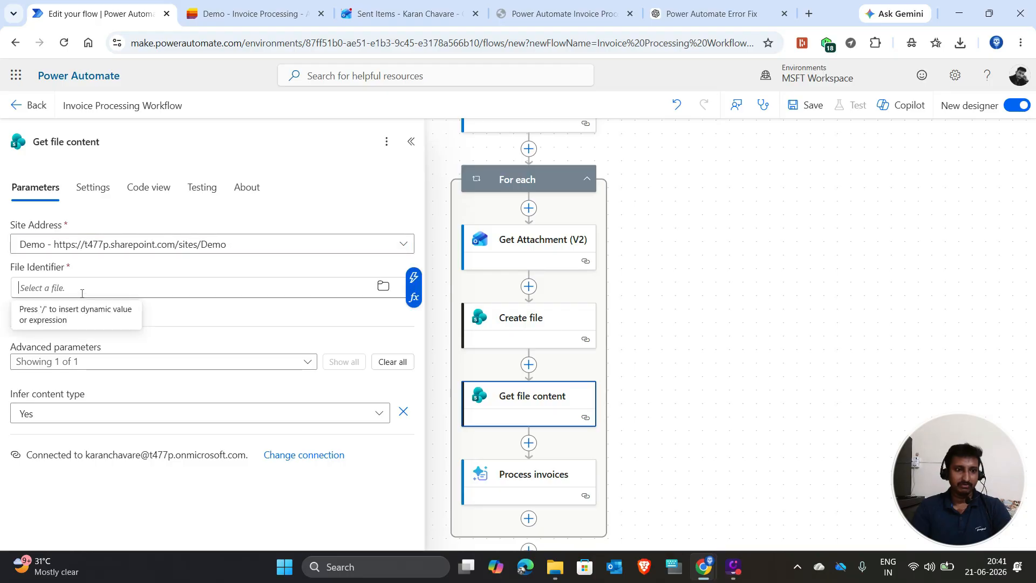
pyautogui.click(413, 277)
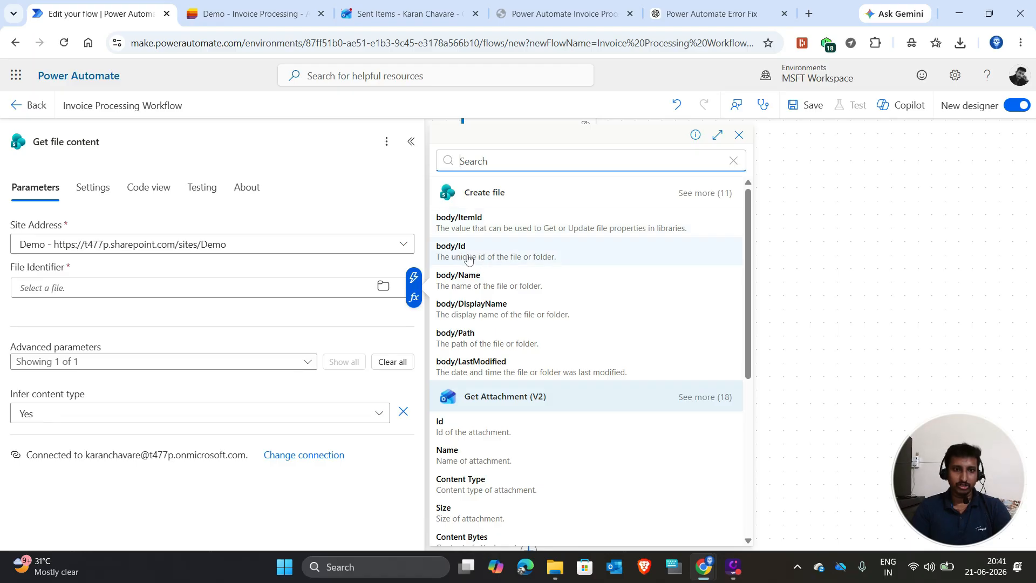
pyautogui.click(530, 261)
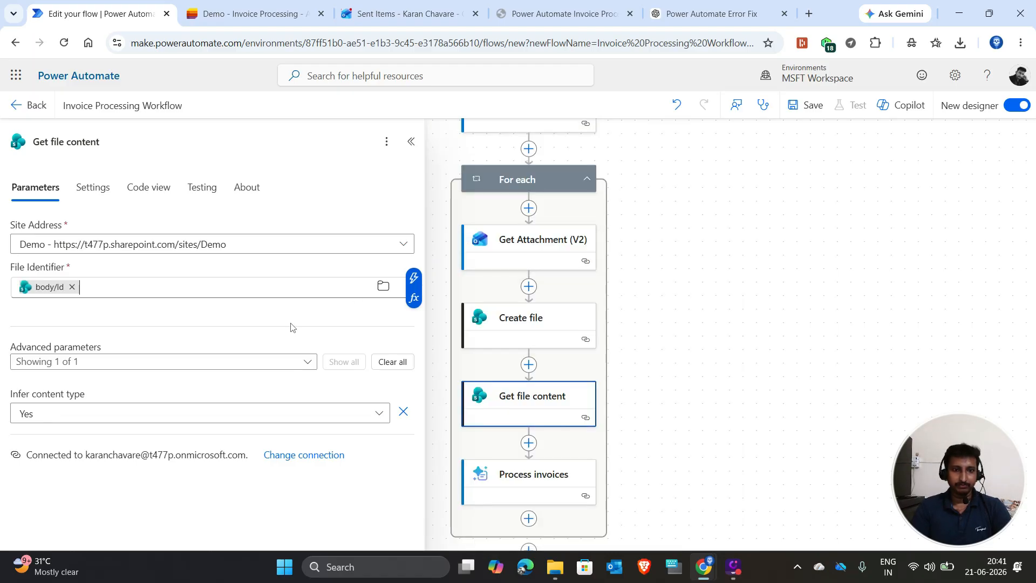
pyautogui.click(411, 144)
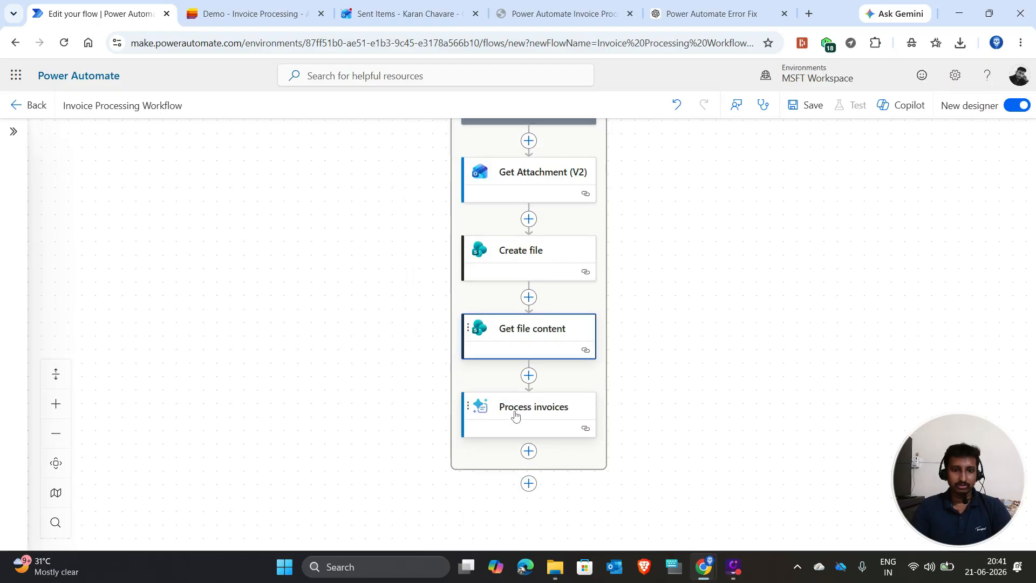
# Step: Set the Invoice file of Process invoices to File Content from Get file content and collapse the action's settings
pyautogui.click(515, 416)
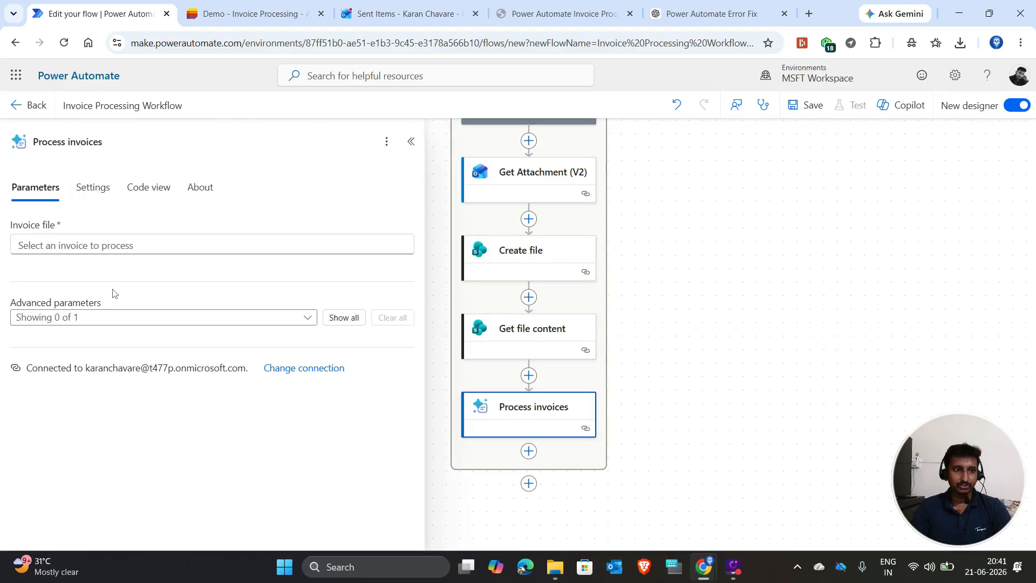
pyautogui.click(49, 246)
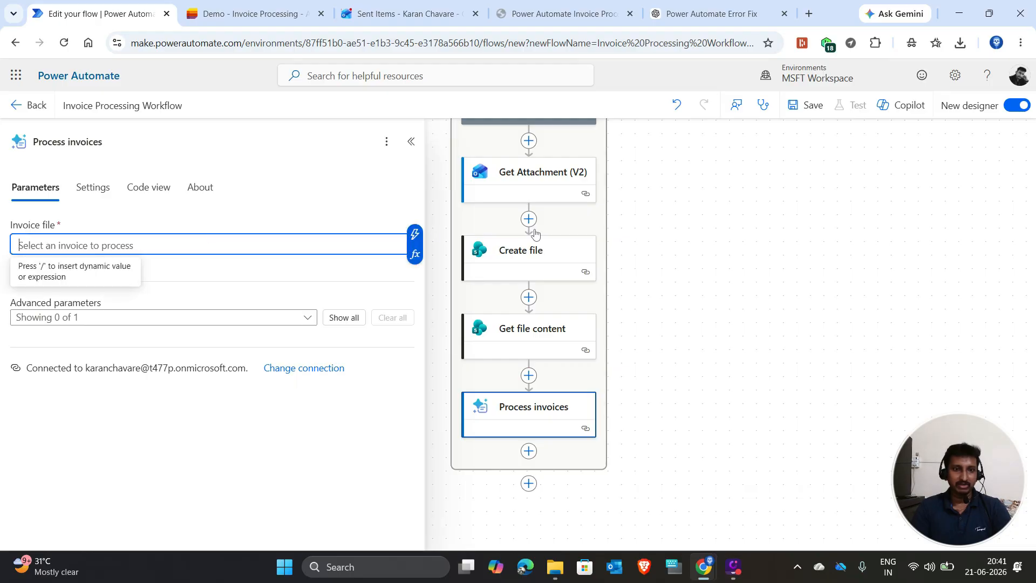
pyautogui.click(415, 234)
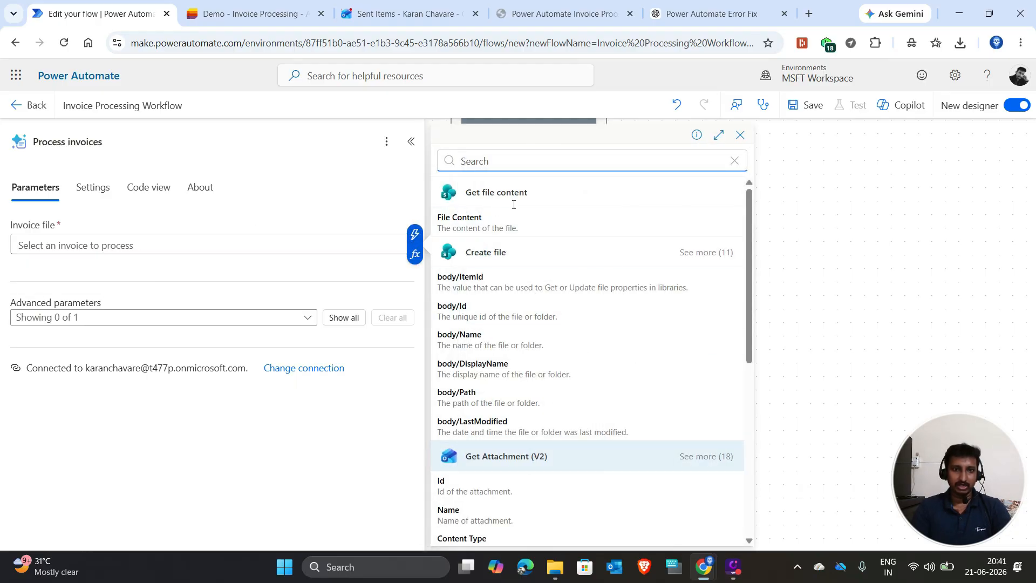
pyautogui.click(493, 224)
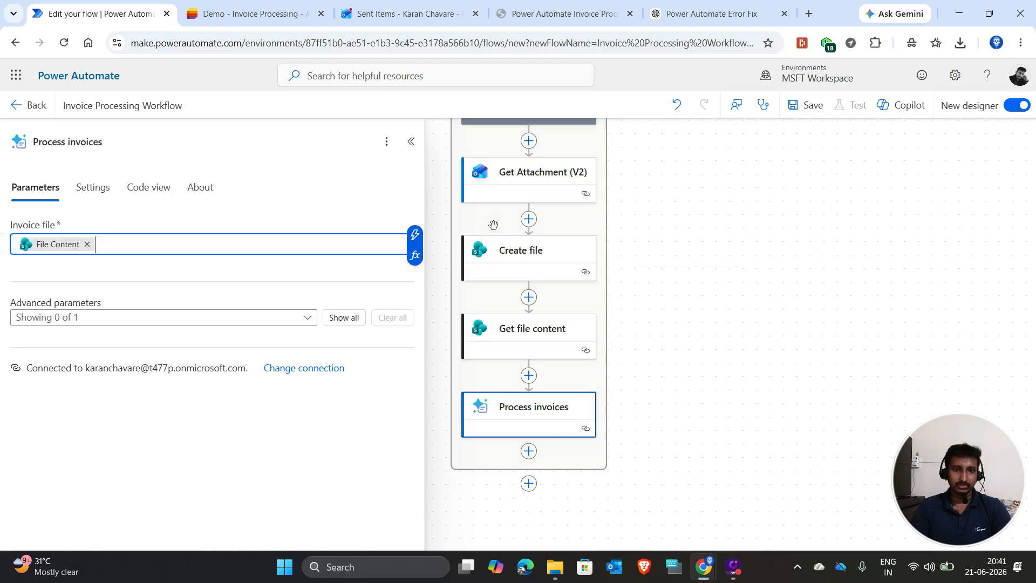
pyautogui.click(411, 141)
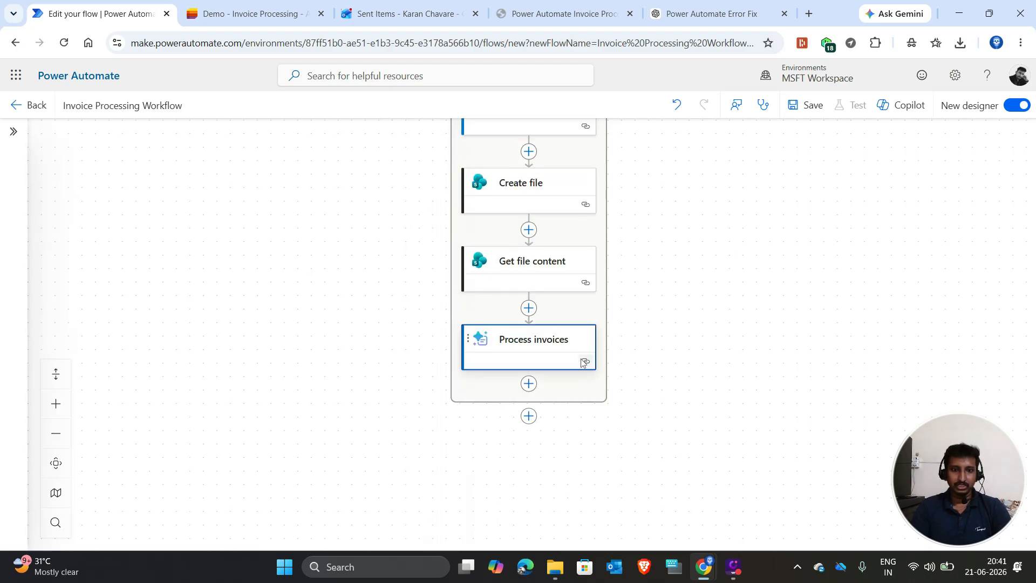
# Step: Add a Data Operation Compose action after Process invoices inside the For each loop
pyautogui.click(529, 385)
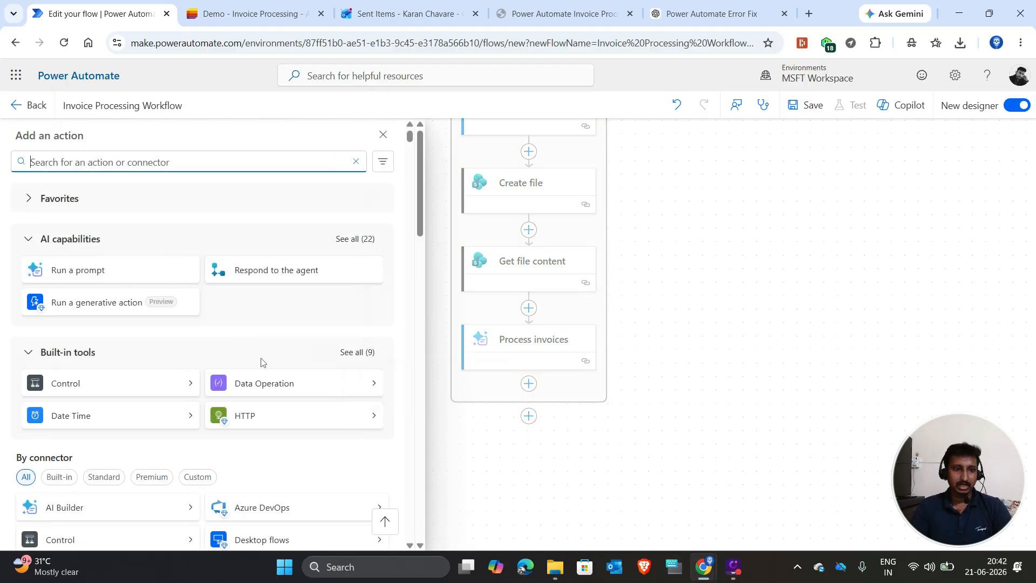
pyautogui.click(251, 388)
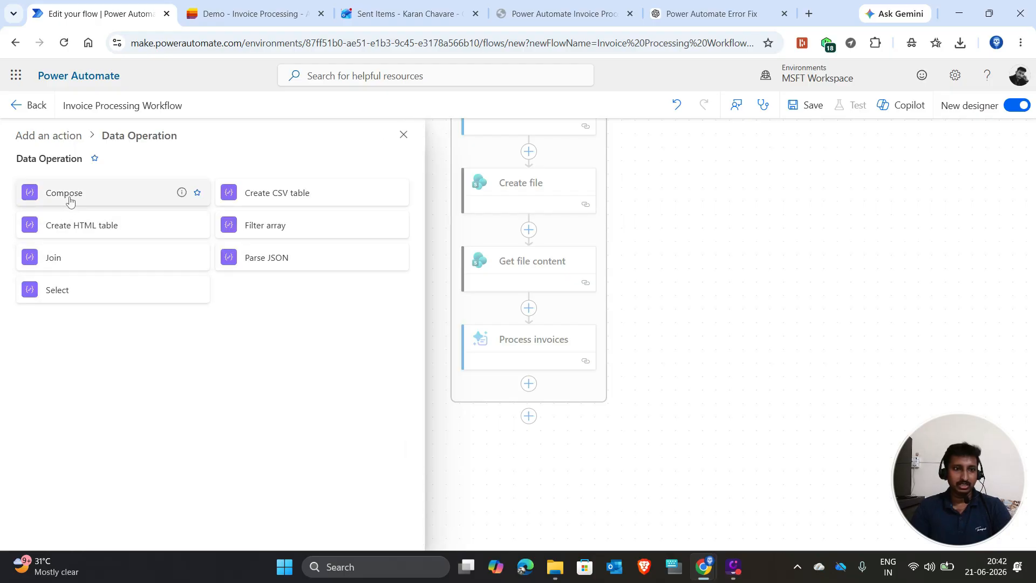
pyautogui.click(69, 199)
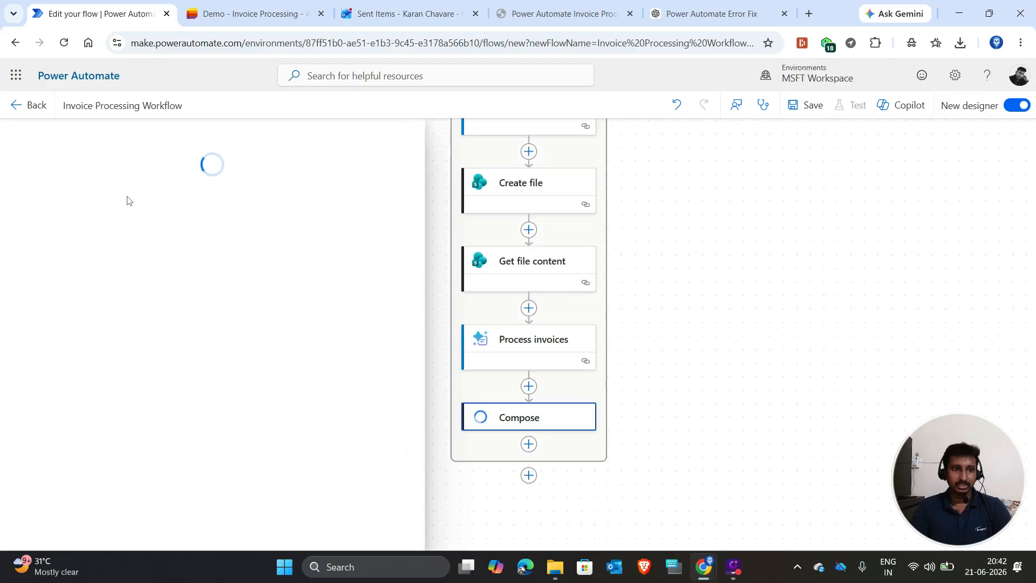
# Step: Rename the new Compose action as Vendor Name
pyautogui.moveTo(99, 143); pyautogui.dragTo(2, 143)
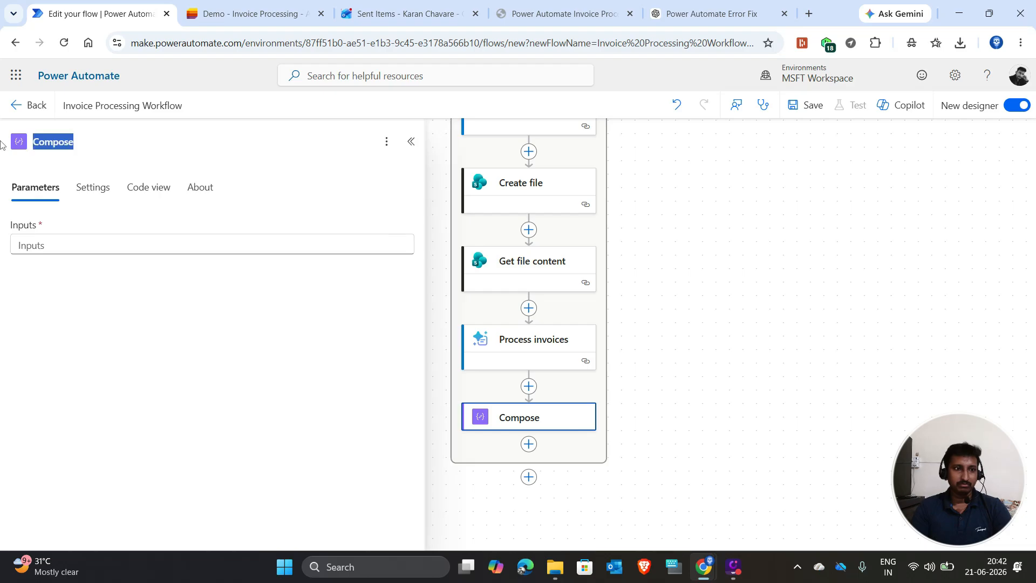
pyautogui.write('Vendo')
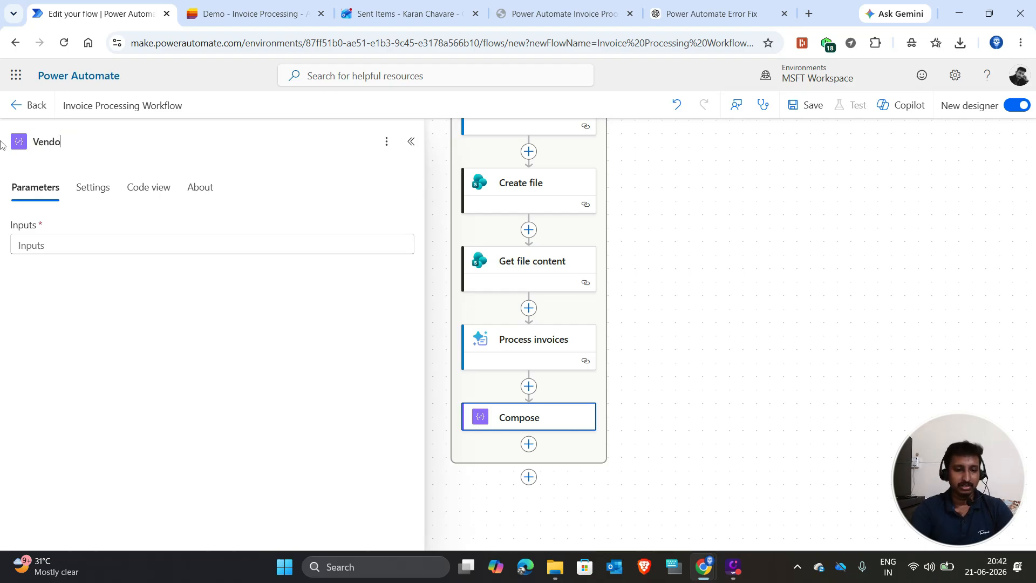
pyautogui.write('r NAme')
pyautogui.press('BackSpace')
pyautogui.press('BackSpace')
pyautogui.press('BackSpace')
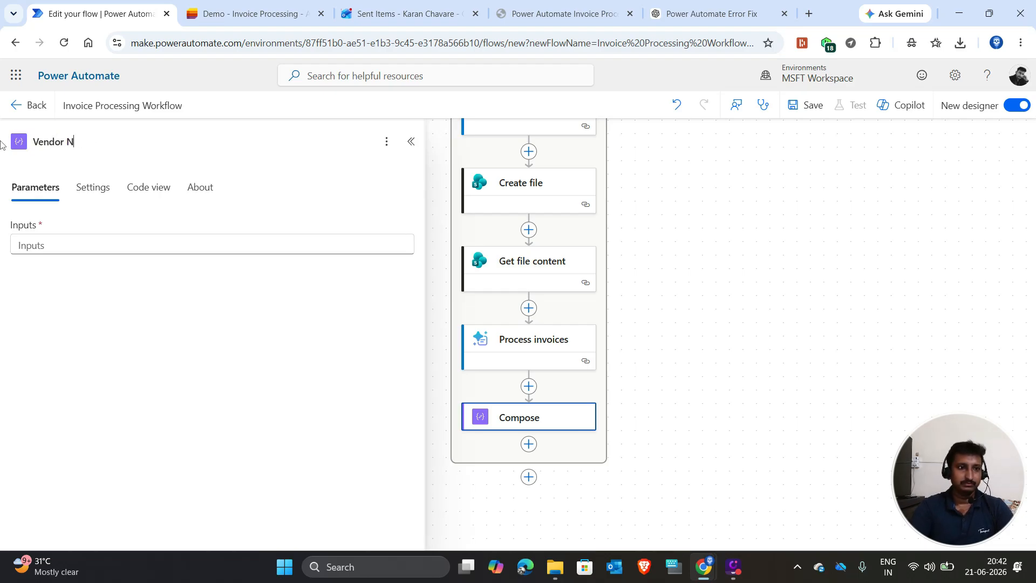
# Step: Set the Inputs of the Vendor Name action to the Vendor name output of Process invoices
pyautogui.click(57, 239)
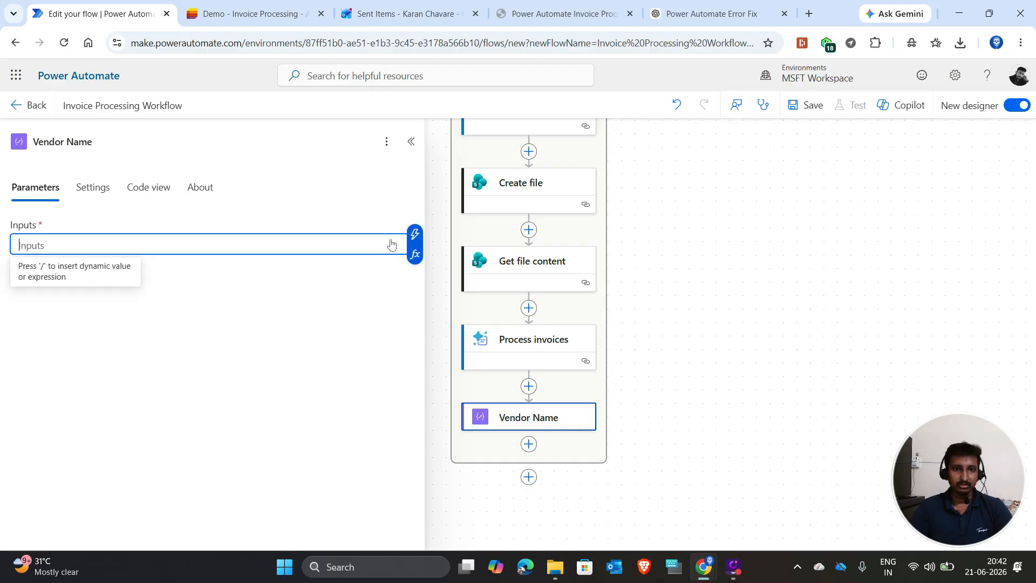
pyautogui.click(415, 234)
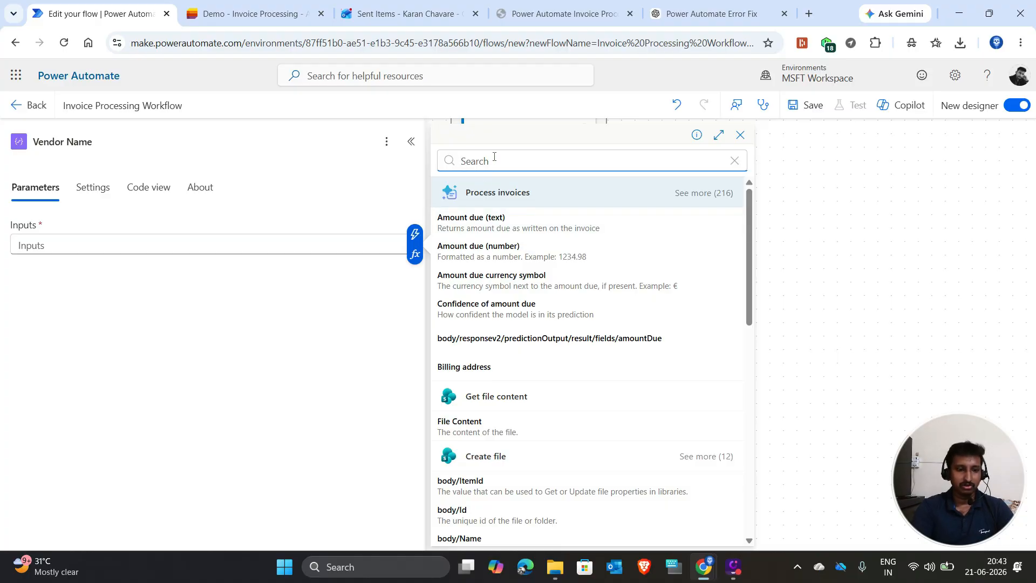
pyautogui.write('Vend')
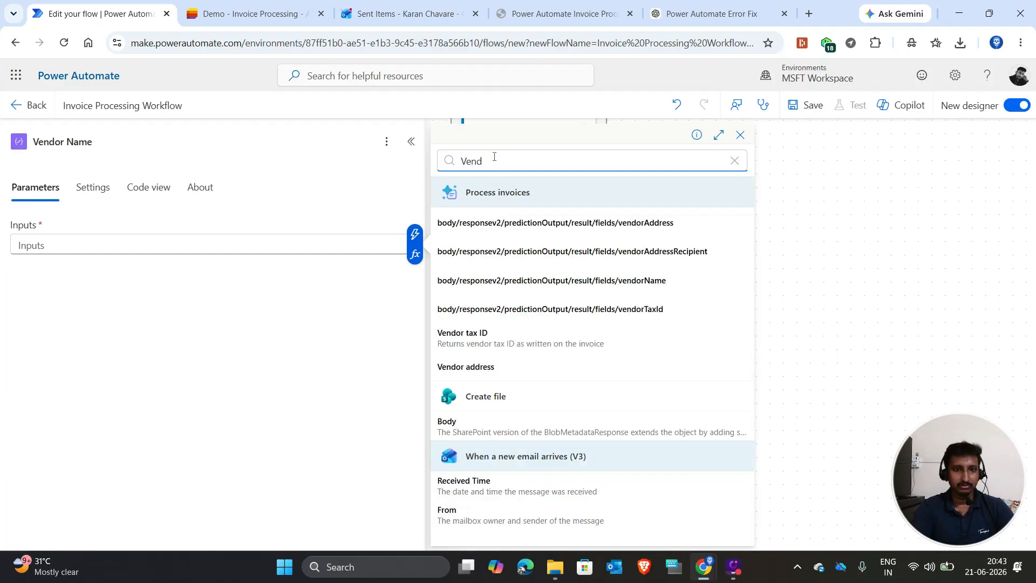
pyautogui.write('or name')
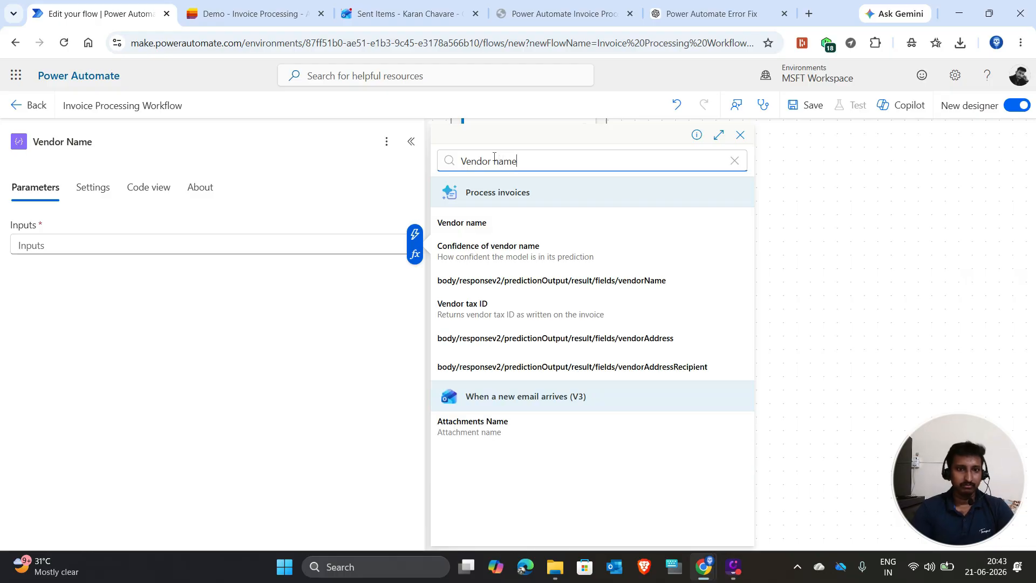
pyautogui.click(485, 223)
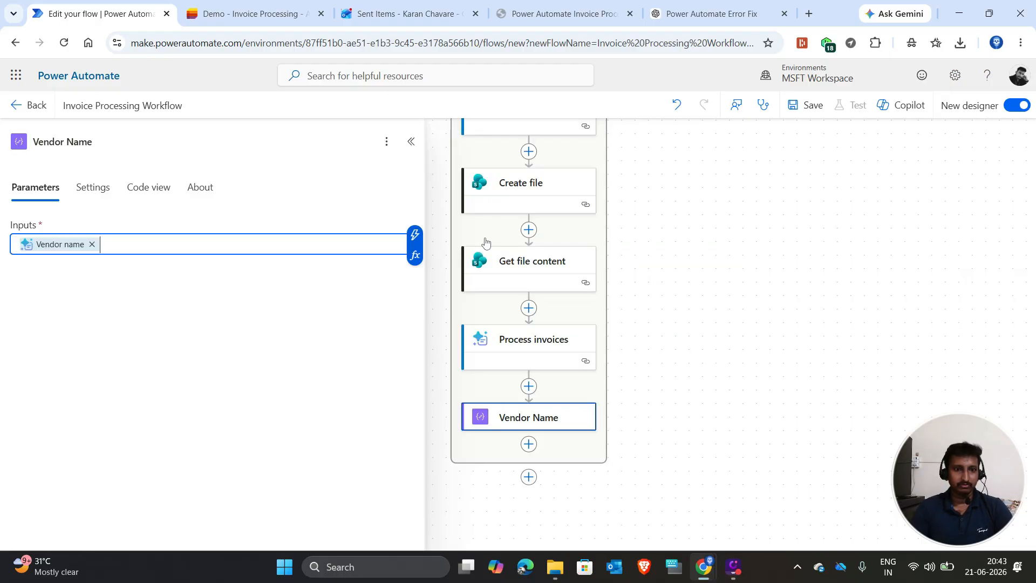
# Step: Add a Data Operation Compose action after Vendor Name inside the loop and rename it Invoice Number
pyautogui.click(532, 447)
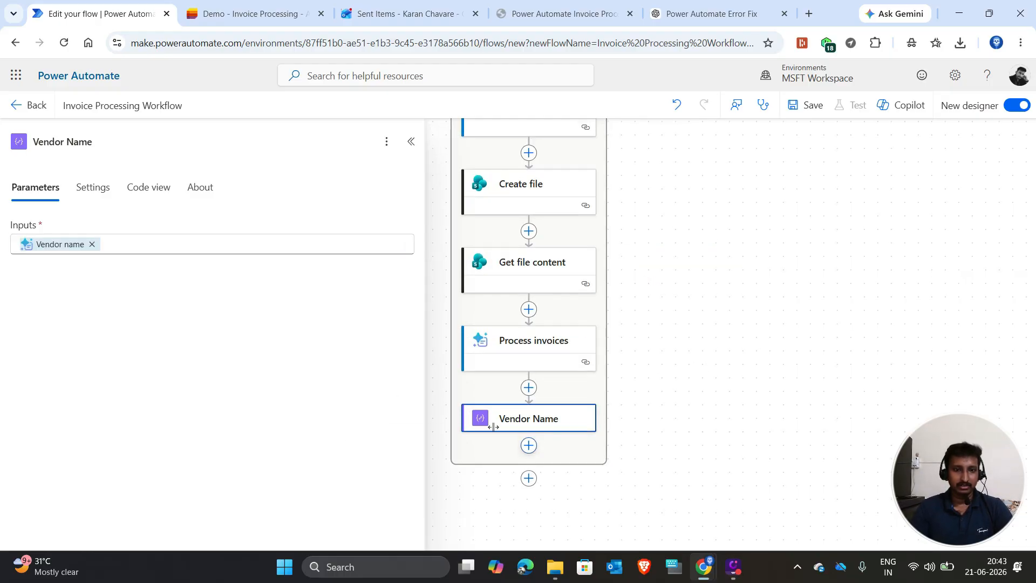
pyautogui.click(528, 446)
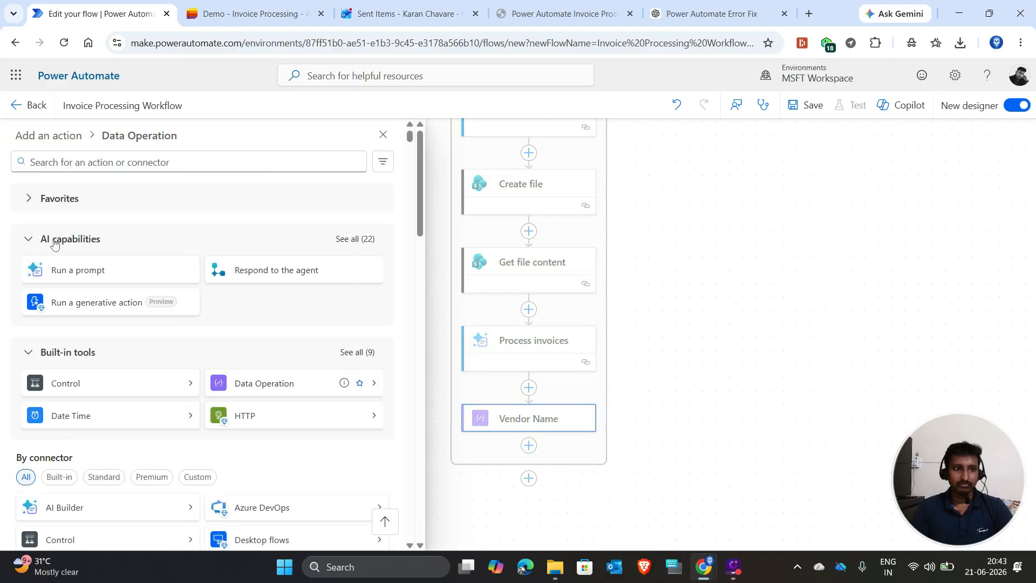
pyautogui.click(71, 194)
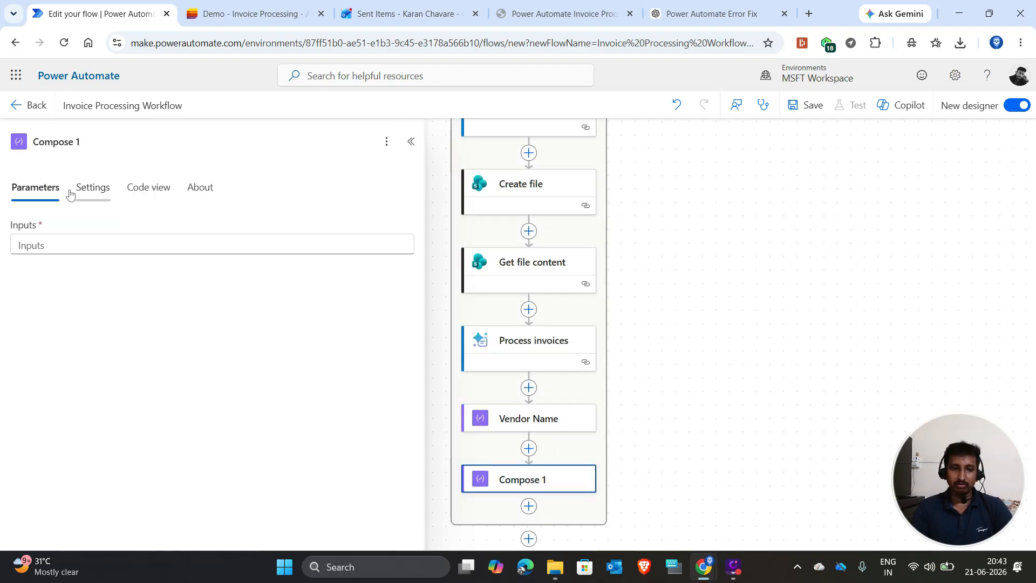
pyautogui.click(63, 246)
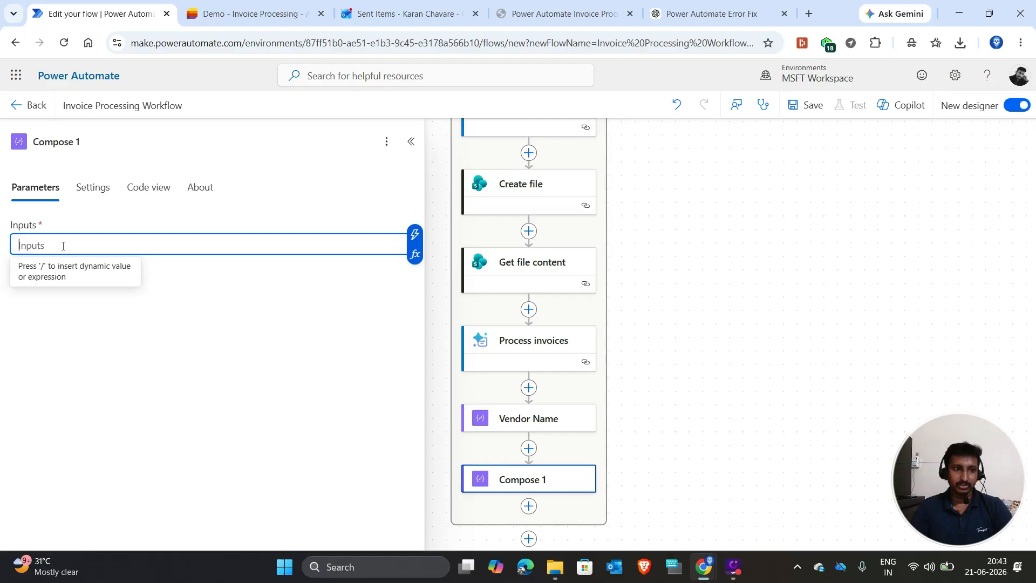
pyautogui.click(65, 142)
pyautogui.hotkey('ctrl', 'a')
pyautogui.write('Invoice Number')
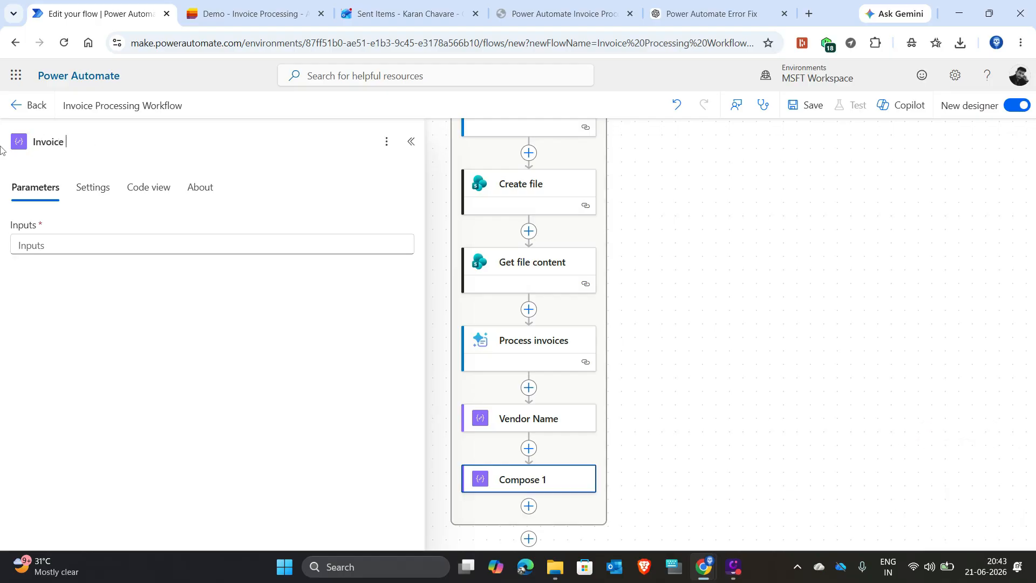
# Step: Set the Inputs of the Invoice Number action to the Invoice ID output of Process invoices
pyautogui.click(60, 247)
pyautogui.write('/Invoice date')
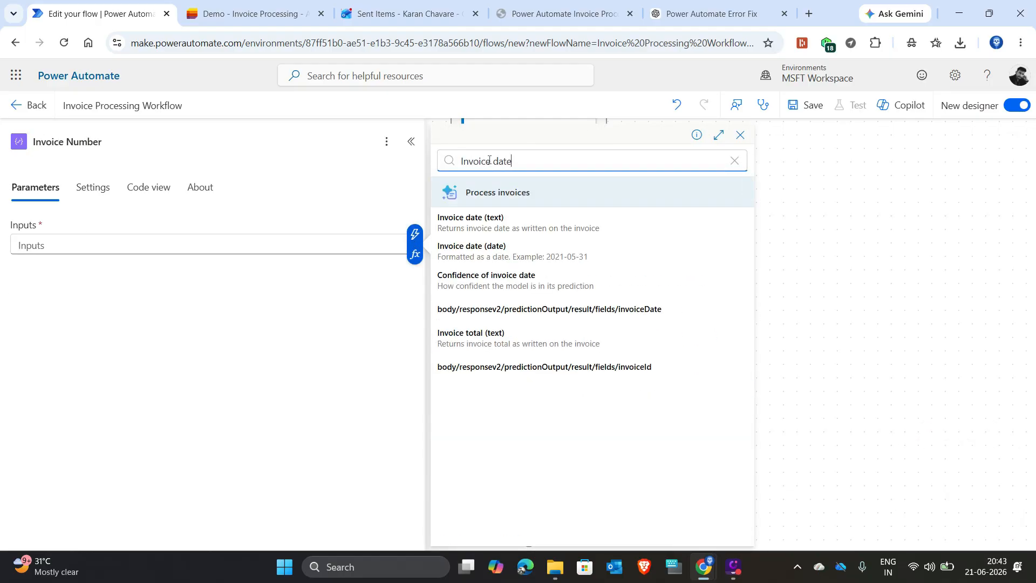
pyautogui.moveTo(513, 159); pyautogui.dragTo(492, 159)
pyautogui.write('Number')
pyautogui.doubleClick(508, 161)
pyautogui.write('ID')
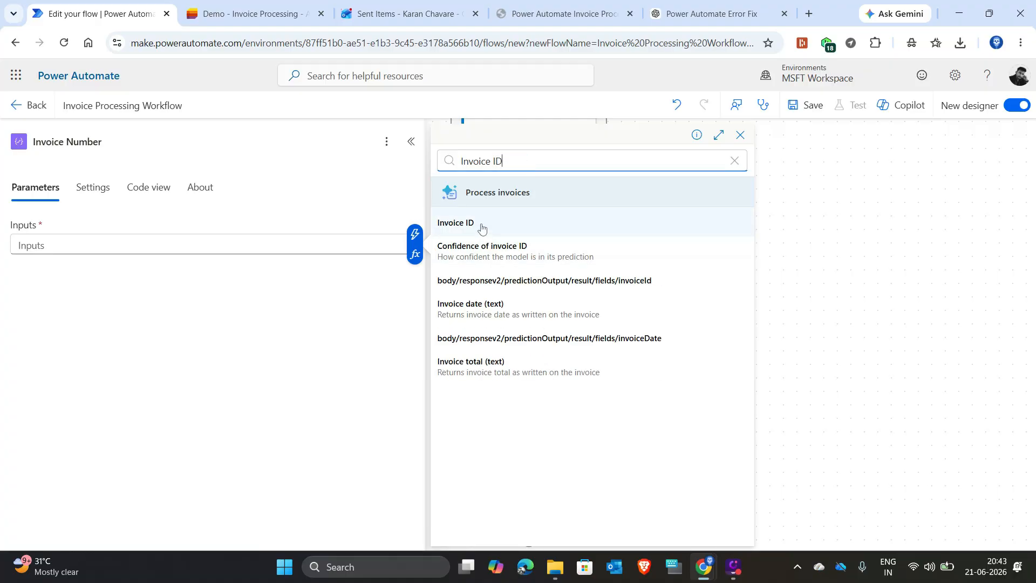
pyautogui.click(464, 218)
# Step: Add a Data Operation Compose action after Invoice Number and rename it Invoice Date
pyautogui.click(529, 438)
pyautogui.click(294, 382)
pyautogui.click(63, 238)
pyautogui.click(65, 245)
pyautogui.moveTo(82, 142); pyautogui.dragTo(3, 145)
pyautogui.write('Invoice Date')
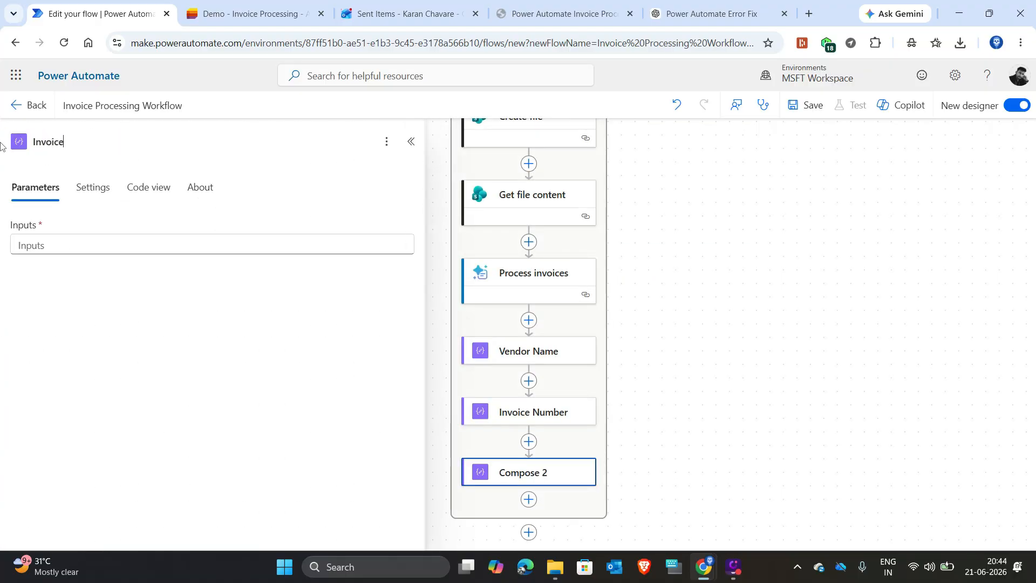
# Step: Set the Inputs of Invoice Date to Invoice date (date) from Process invoices and start inserting an action after it
pyautogui.click(60, 243)
pyautogui.write('/Invoide Date')
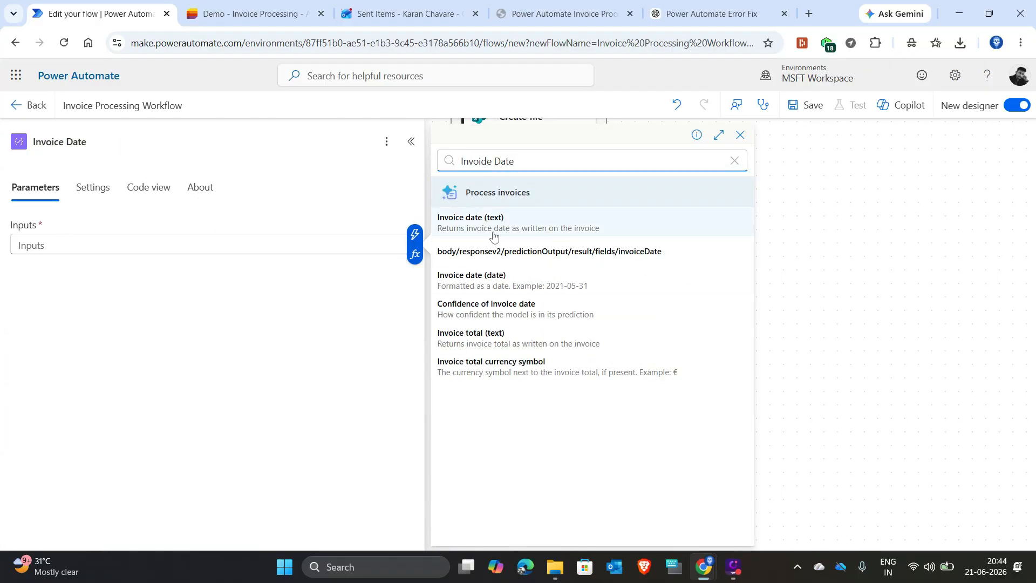
pyautogui.click(506, 280)
pyautogui.click(529, 453)
pyautogui.click(388, 449)
pyautogui.write('Im')
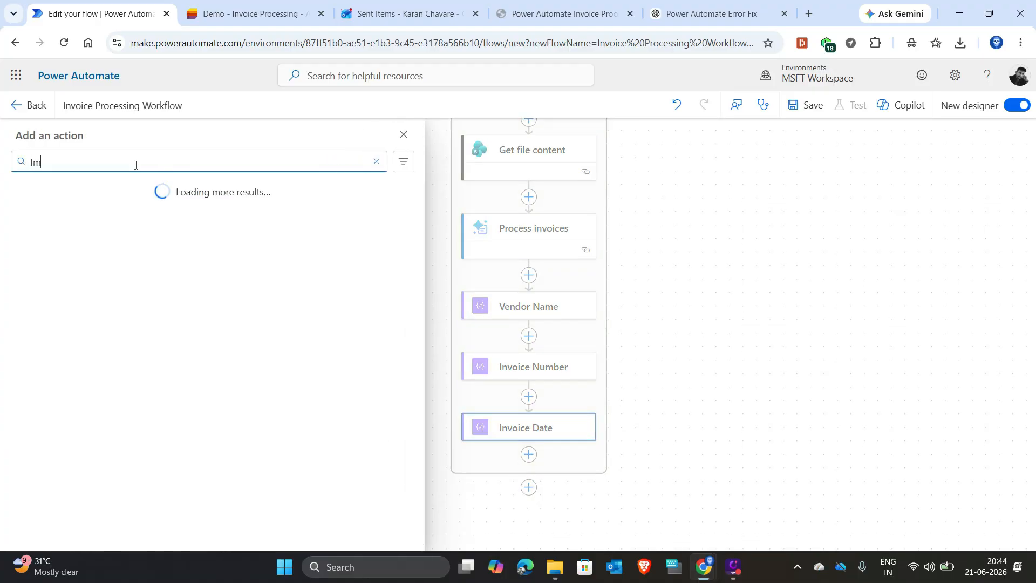
pyautogui.press('BackSpace')
pyautogui.write('nvoice')
pyautogui.press('BackSpace')
pyautogui.press('BackSpace')
pyautogui.press('BackSpace')
pyautogui.press('BackSpace')
pyautogui.press('BackSpace')
pyautogui.press('BackSpace')
pyautogui.press('BackSpace')
# Step: Choose the Data Operation Compose action for the spot after Invoice Date and rename it Invoice Amount
pyautogui.click(253, 383)
pyautogui.click(102, 193)
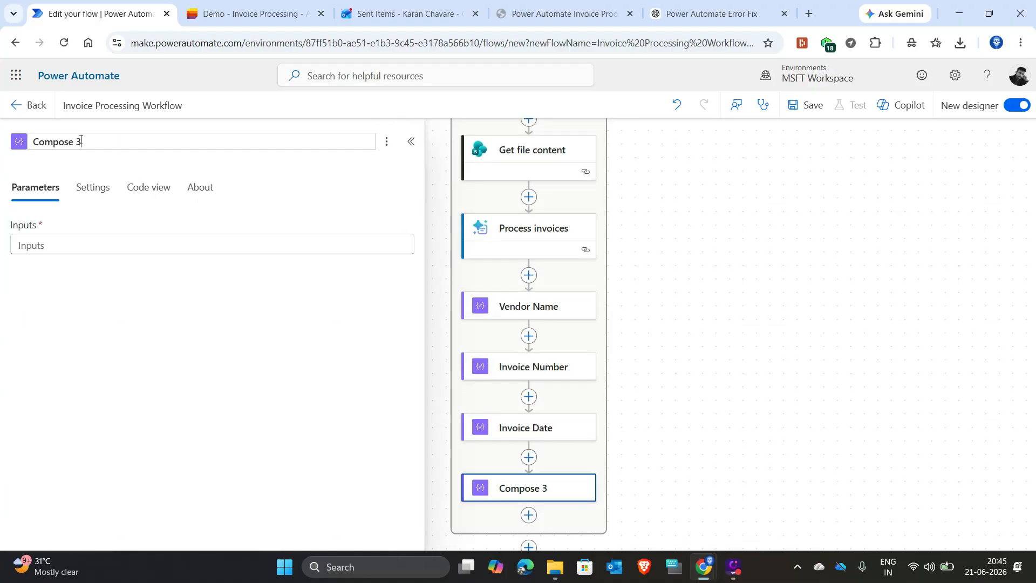
pyautogui.tripleClick(81, 141)
pyautogui.write('Invoice Amount')
# Step: Set the Inputs of the Invoice Amount action to Invoice total (number) from Process invoices
pyautogui.click(81, 246)
pyautogui.write('Invoice AM')
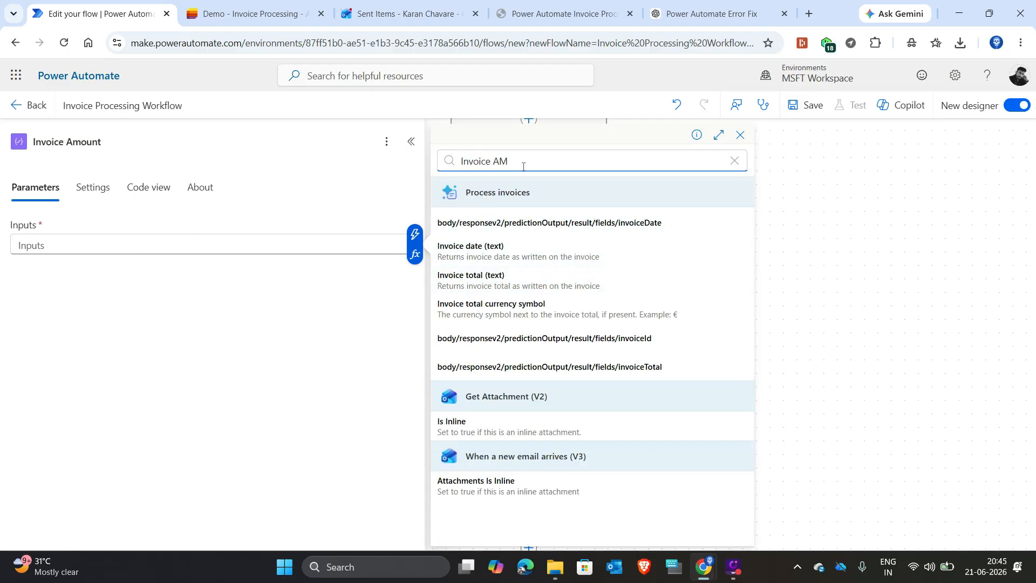
pyautogui.press('BackSpace')
pyautogui.press('BackSpace')
pyautogui.write('total')
pyautogui.click(496, 284)
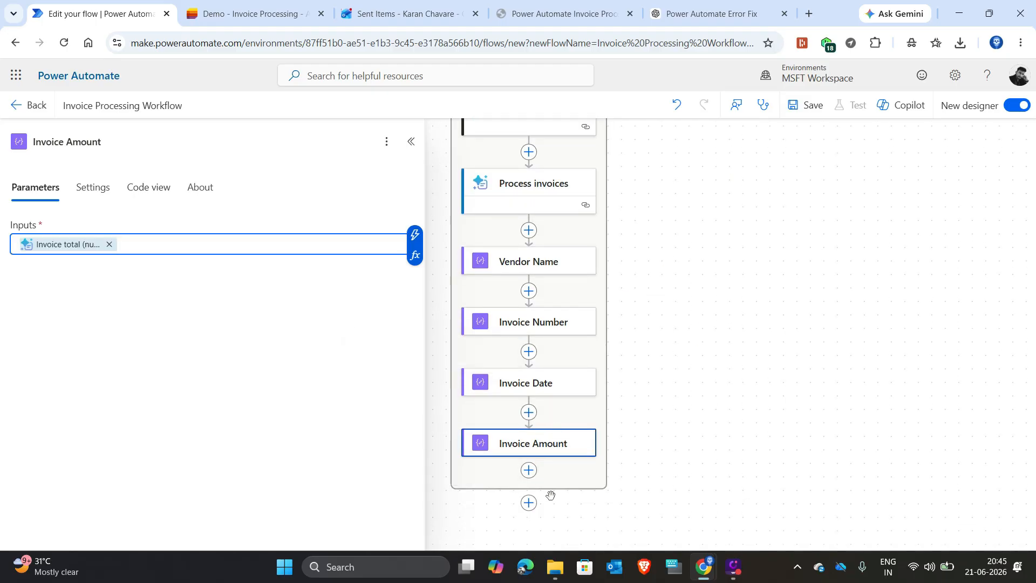
# Step: Add a Data Operation Compose action after Invoice Amount and rename it Due Date
pyautogui.click(528, 470)
pyautogui.click(241, 386)
pyautogui.click(265, 194)
pyautogui.moveTo(89, 143); pyautogui.dragTo(1, 144)
pyautogui.write('D')
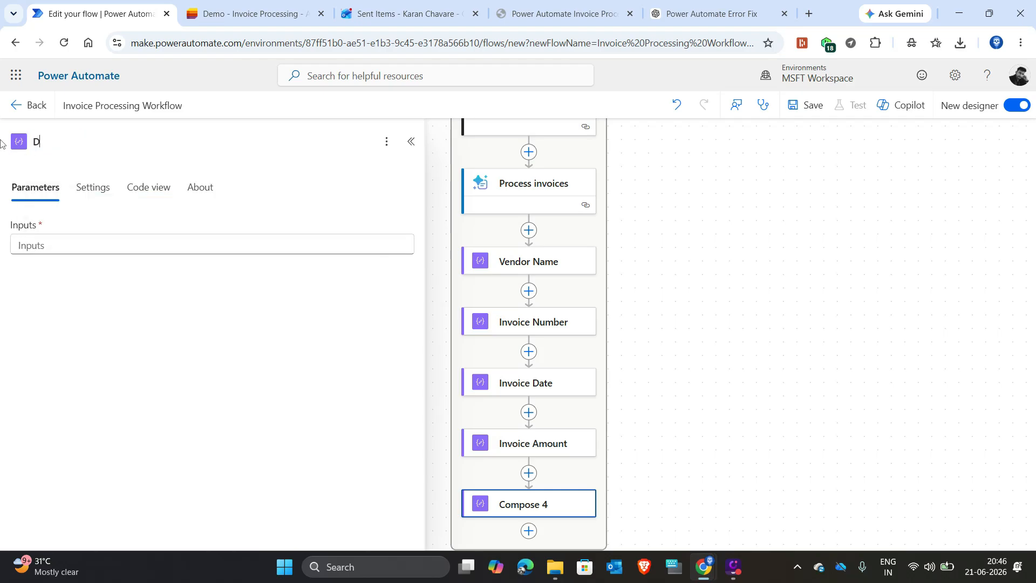
pyautogui.write('ue Date')
# Step: Set the Inputs of the Due Date action to Due date (date) from Process invoices and collapse its settings
pyautogui.click(270, 245)
pyautogui.click(415, 234)
pyautogui.click(415, 236)
pyautogui.click(405, 240)
pyautogui.click(415, 234)
pyautogui.write('Due Date')
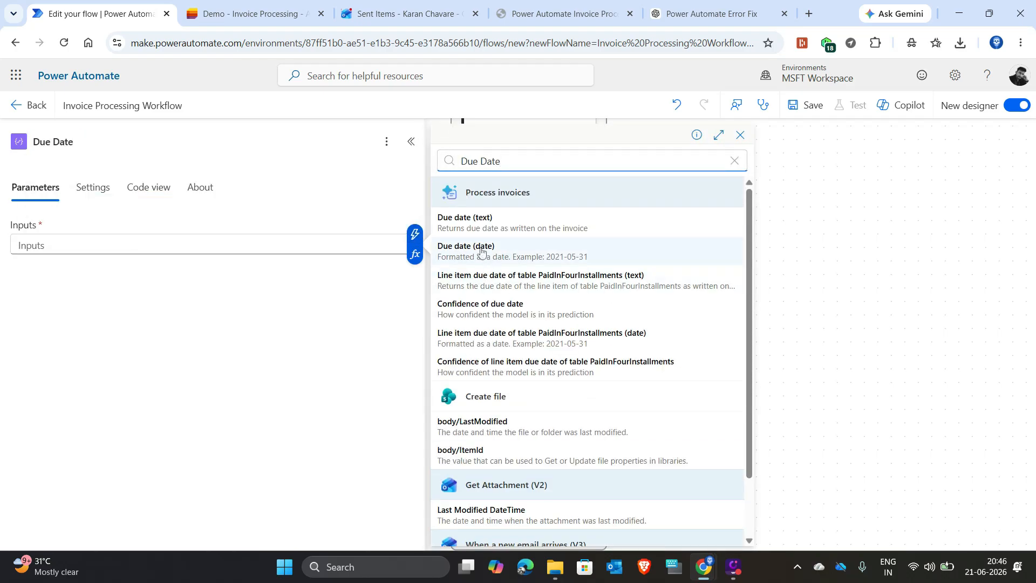
pyautogui.click(482, 253)
pyautogui.click(698, 347)
pyautogui.moveTo(710, 457); pyautogui.dragTo(711, 354)
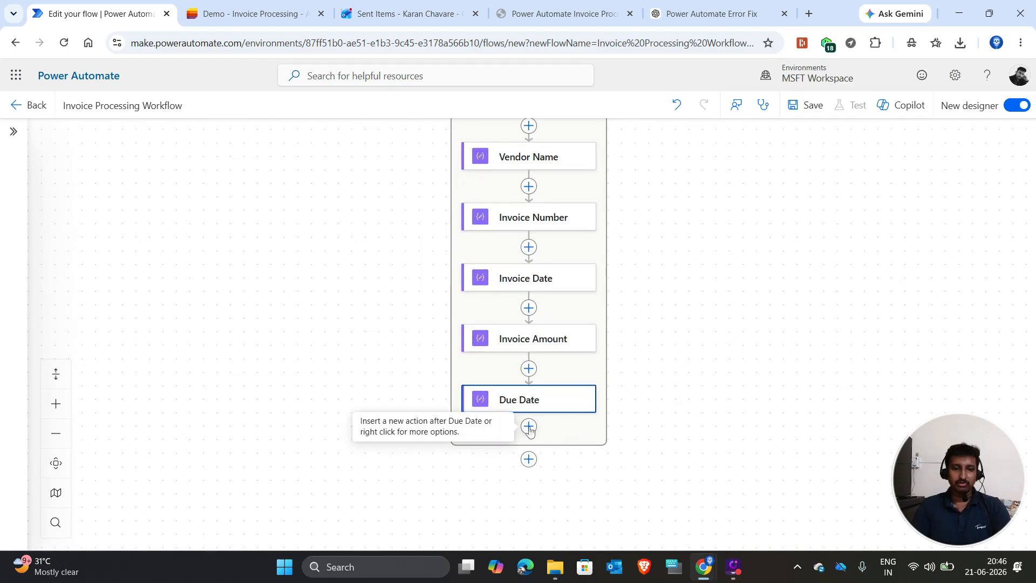
# Step: Add a Control Condition after Due Date inside the loop and open the expression editor for its first value
pyautogui.click(529, 427)
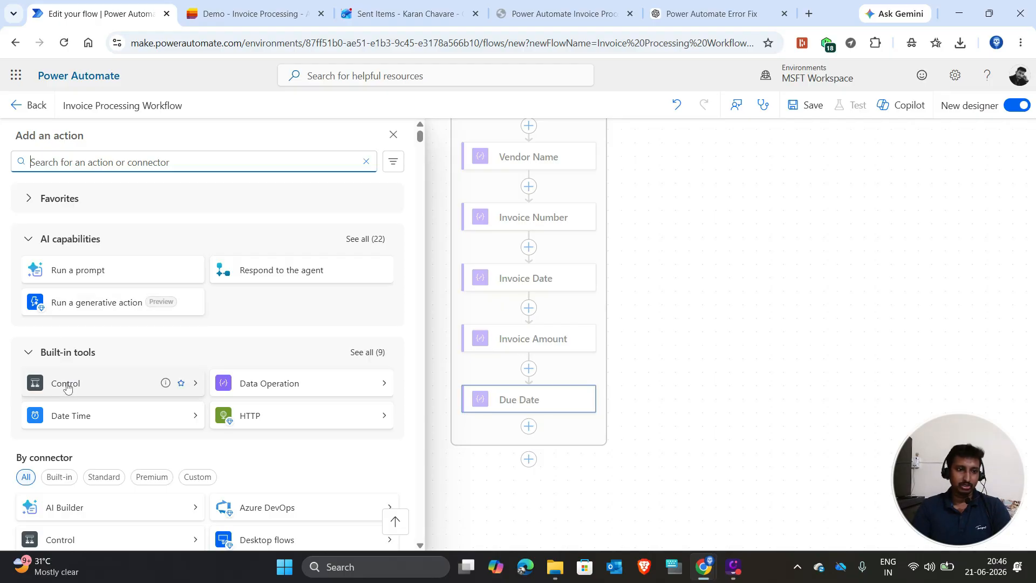
pyautogui.click(146, 379)
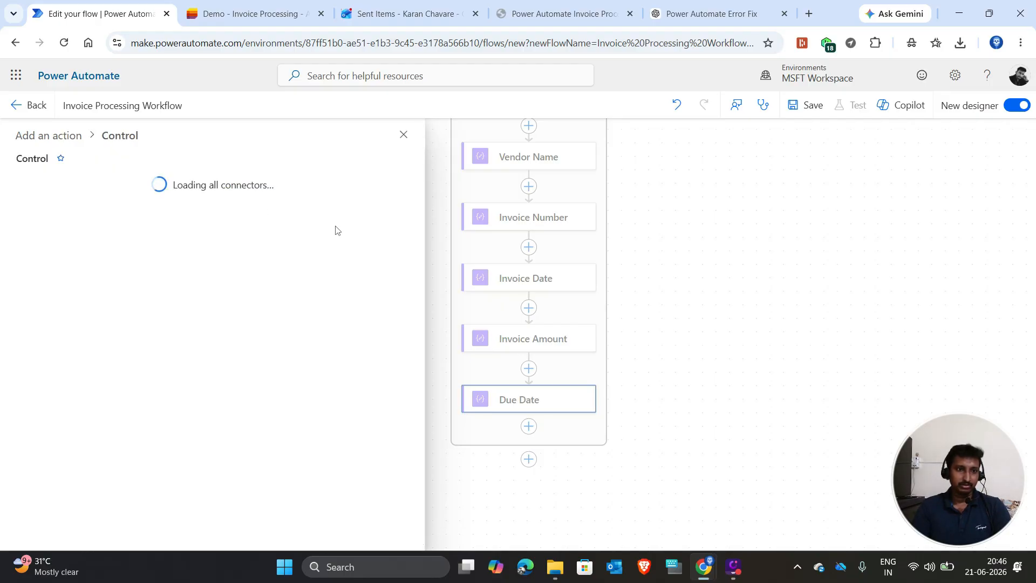
pyautogui.click(76, 200)
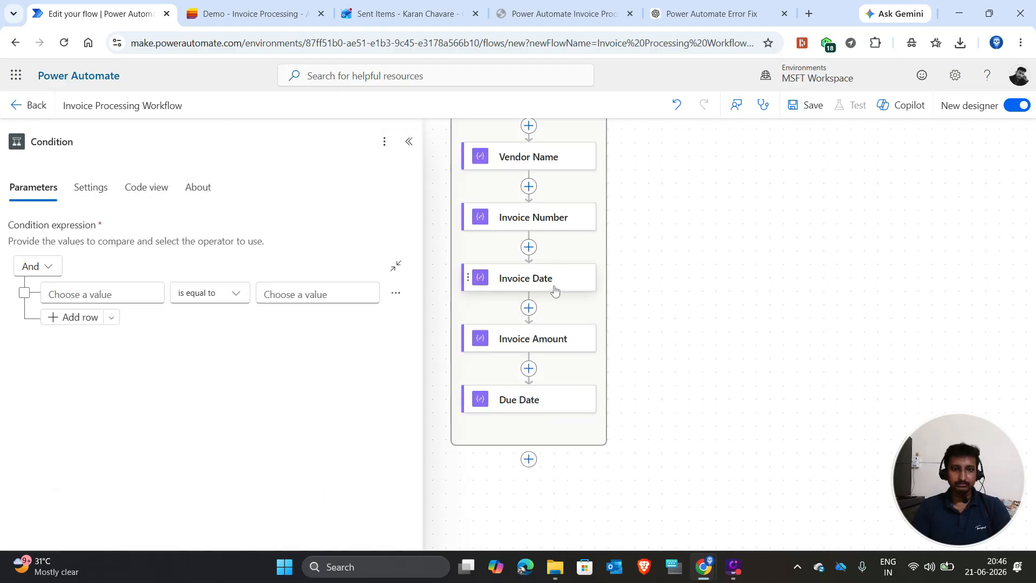
pyautogui.click(107, 294)
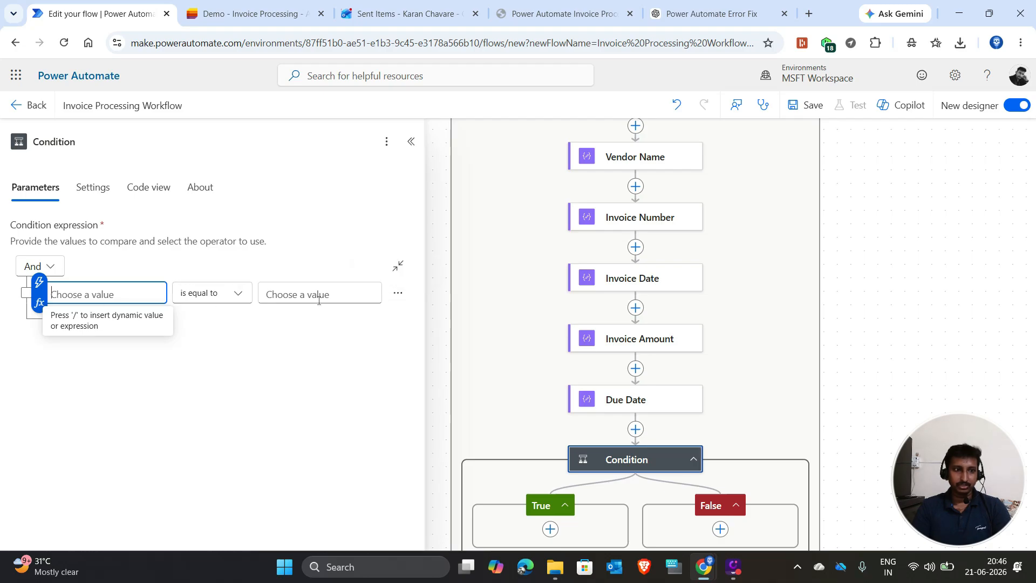
pyautogui.click(39, 303)
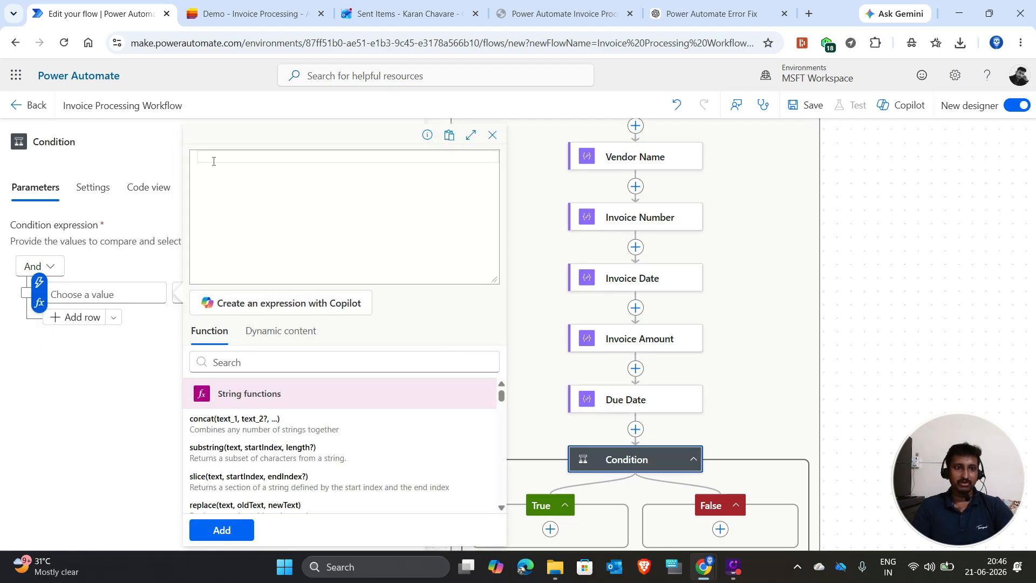
pyautogui.write('Int(')
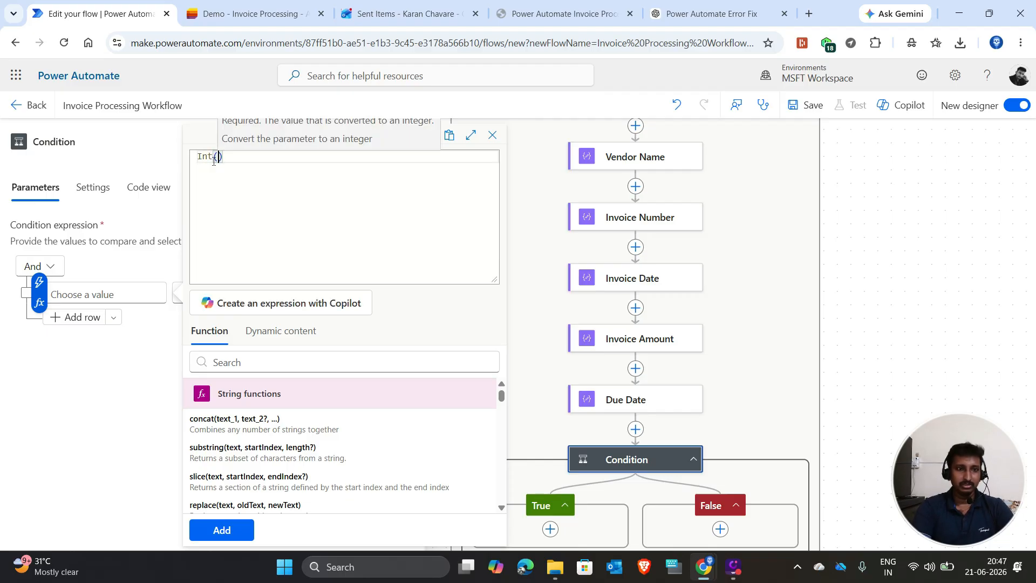
pyautogui.press('BackSpace')
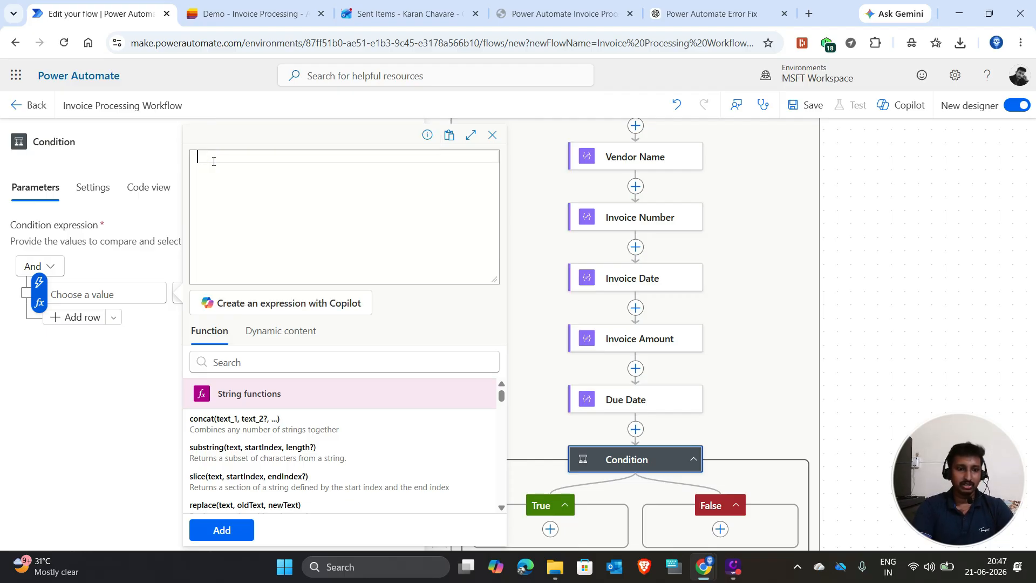
pyautogui.write('Int')
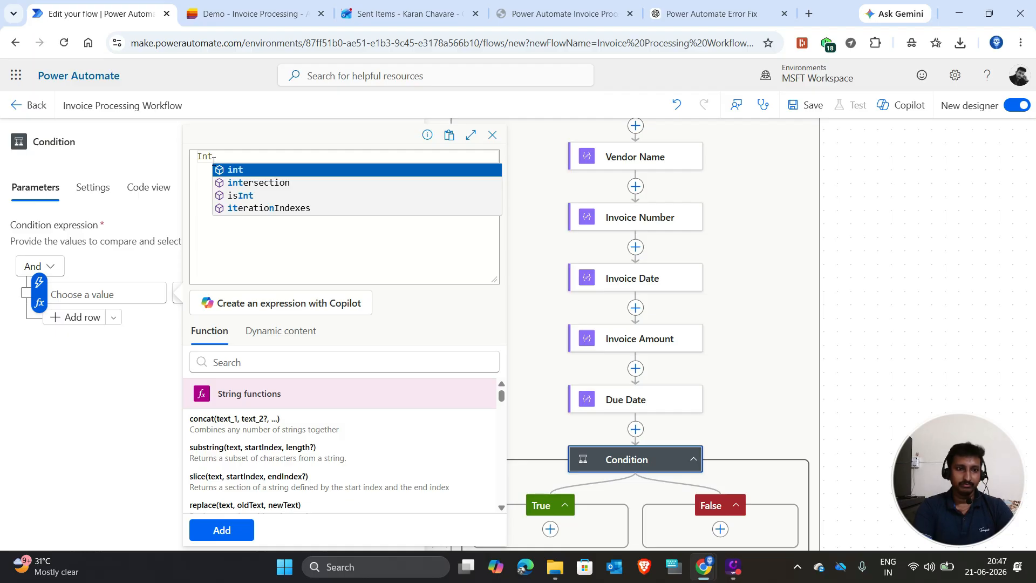
pyautogui.press('BackSpace')
pyautogui.press('BackSpace')
pyautogui.press('BackSpace')
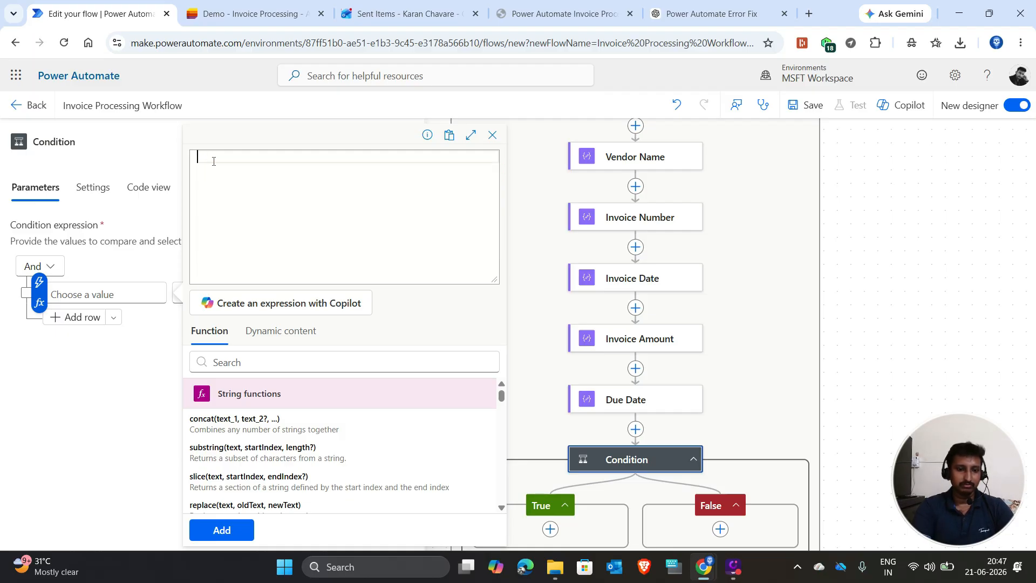
# Step: Set the first value of the Condition to the expression int(outputs('Invoice_Amount'))
pyautogui.write('int(')
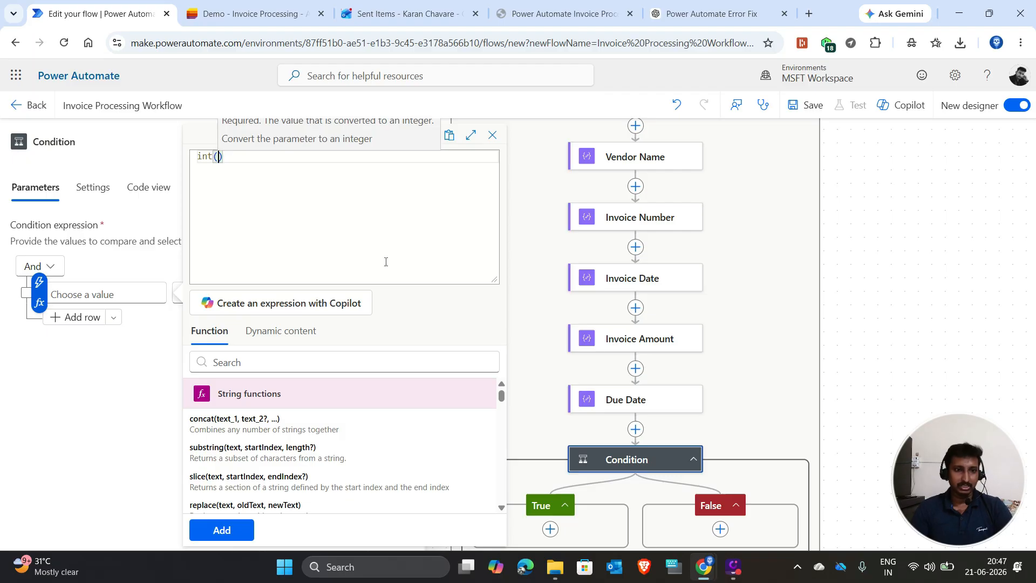
pyautogui.click(280, 331)
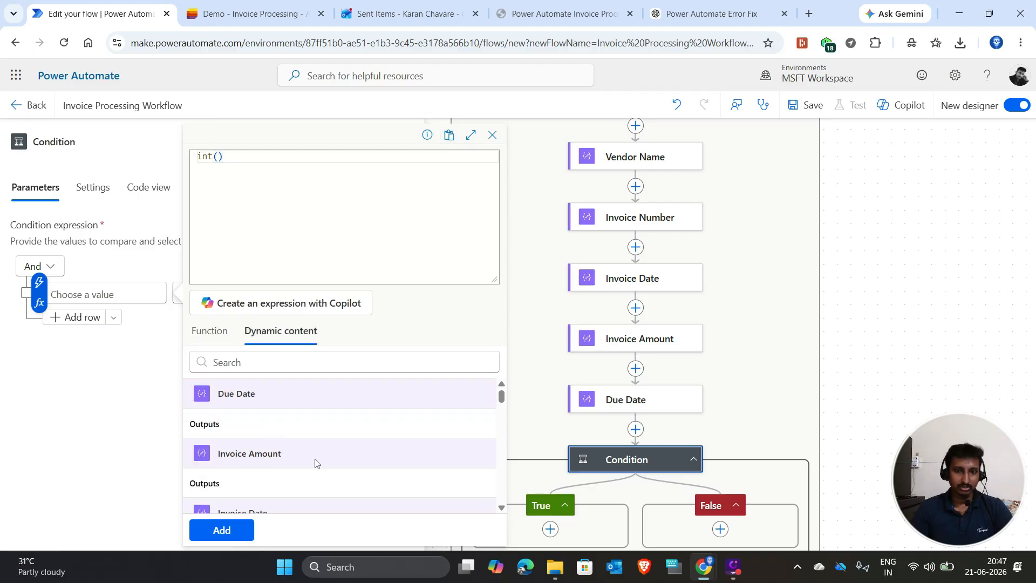
pyautogui.scroll(-2, 315, 462)
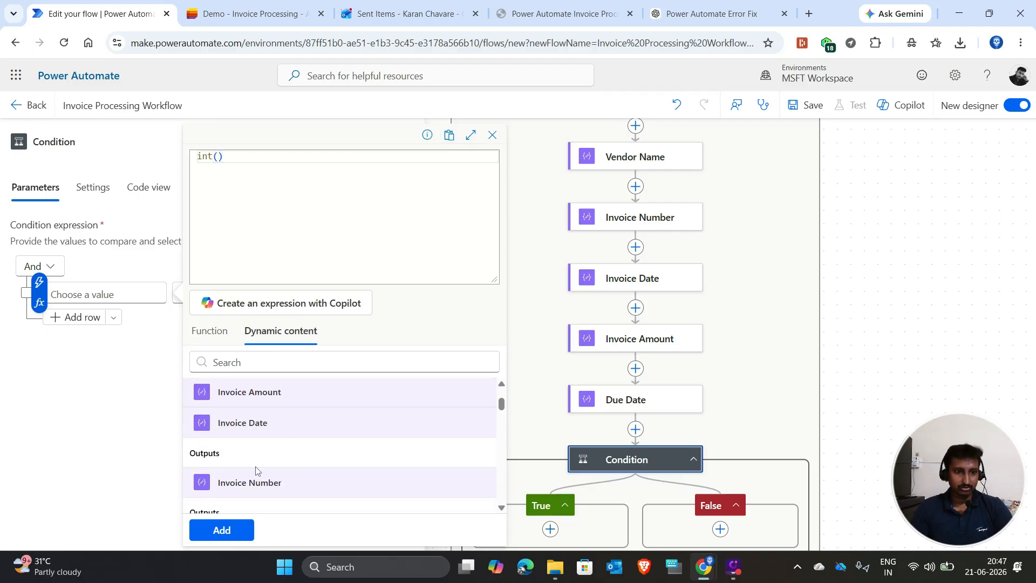
pyautogui.scroll(-1, 256, 470)
pyautogui.scroll(1, 259, 464)
pyautogui.scroll(1, 245, 430)
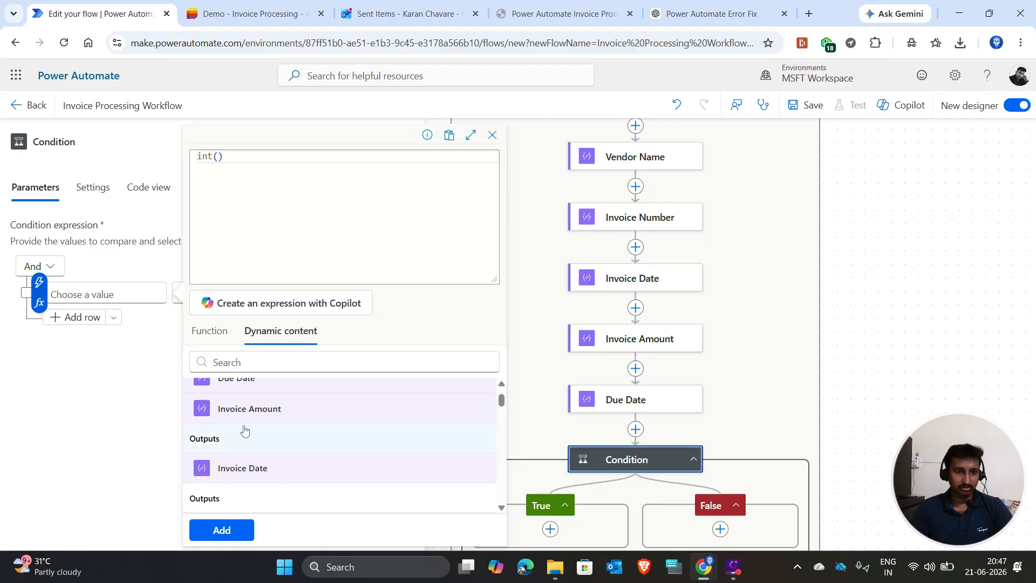
pyautogui.click(228, 438)
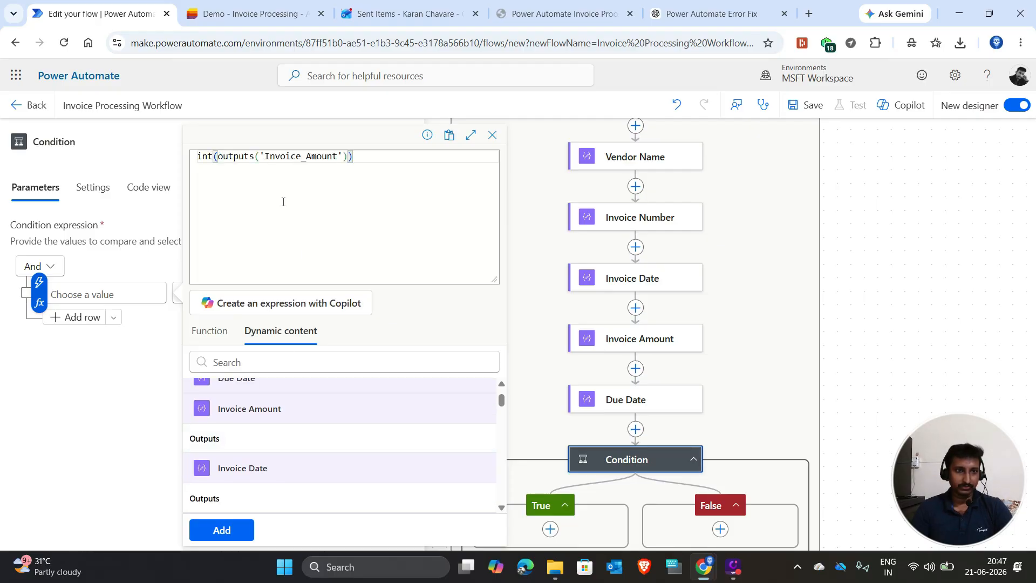
pyautogui.click(222, 529)
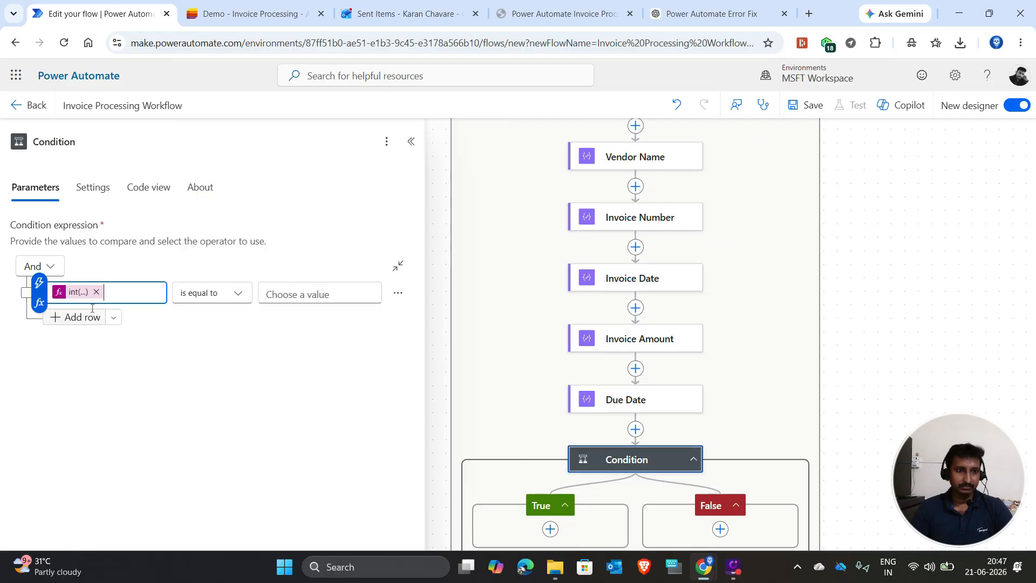
# Step: Set the Condition's operator to is greater than and its comparison value to the expression int('5000'), and collapse its settings
pyautogui.click(203, 286)
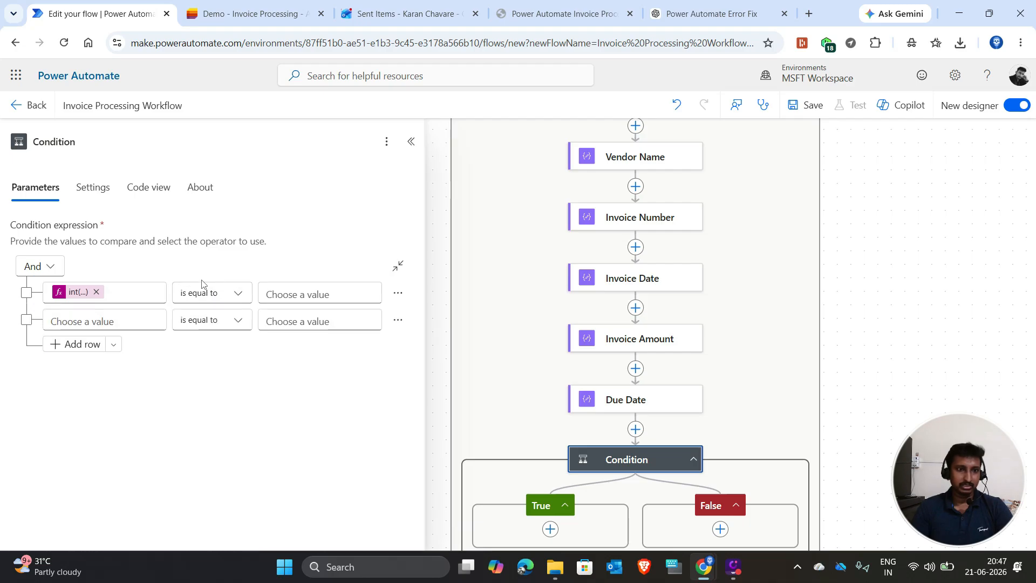
pyautogui.click(202, 293)
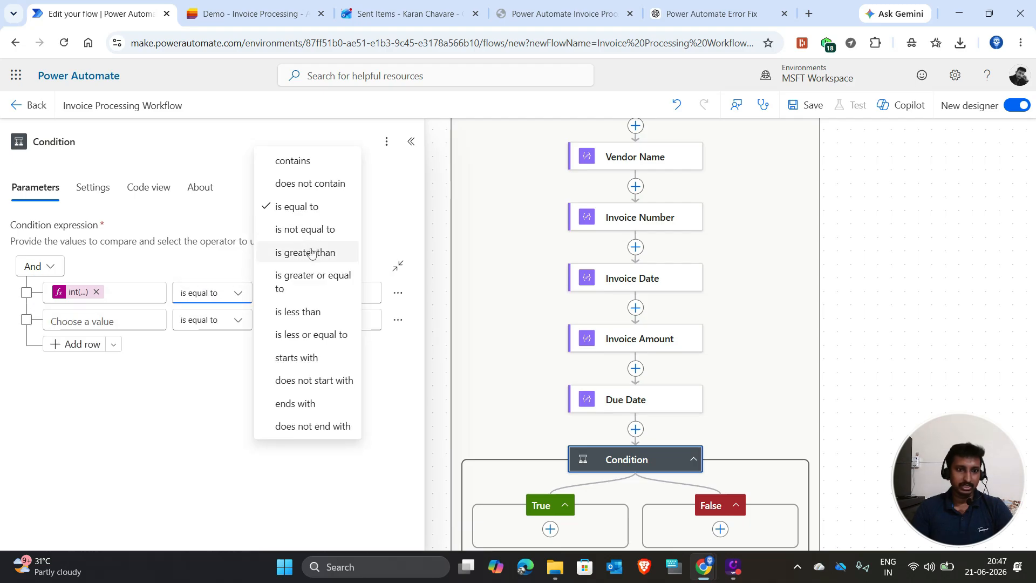
pyautogui.click(305, 252)
pyautogui.click(313, 295)
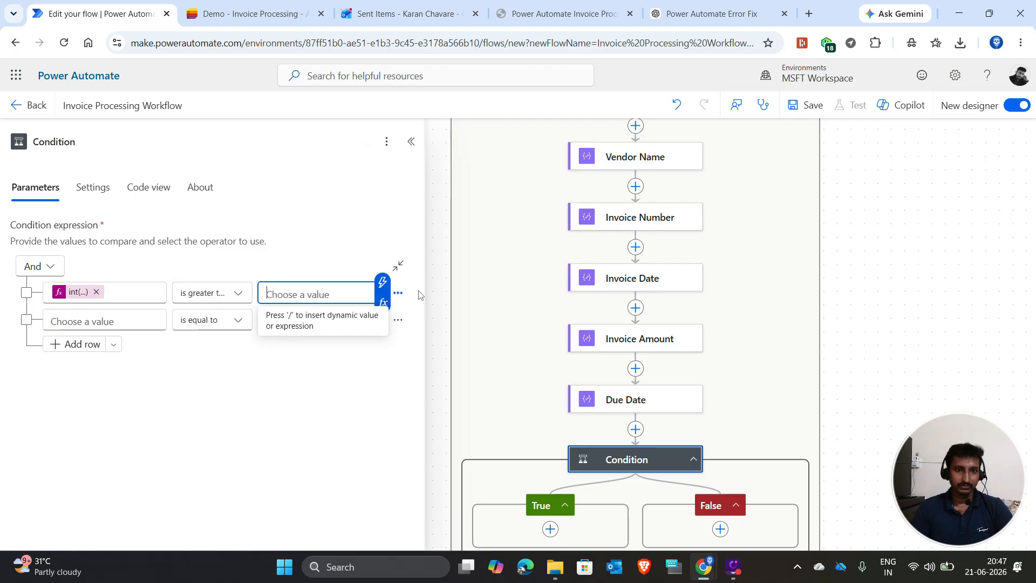
pyautogui.click(384, 304)
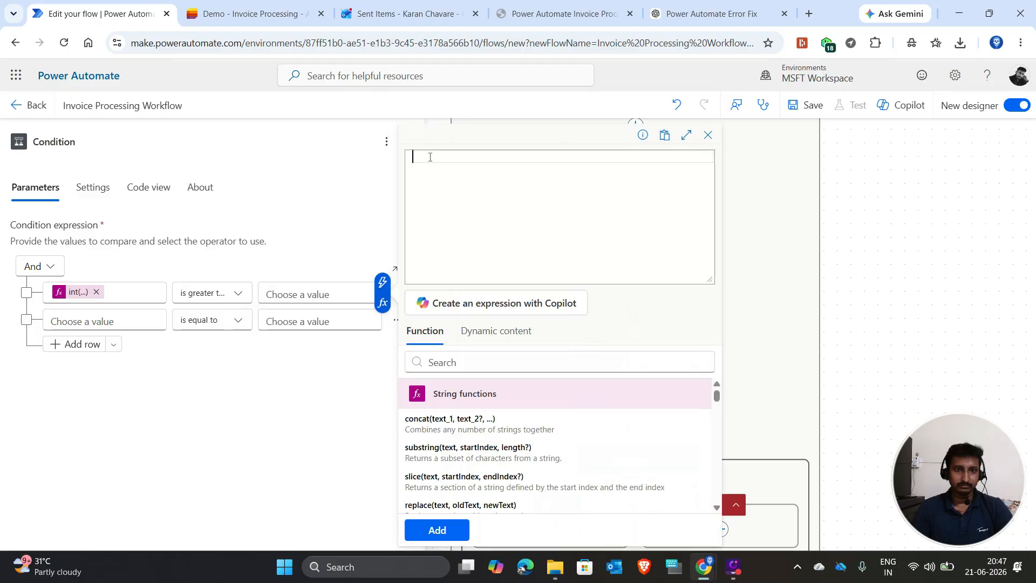
pyautogui.write('in')
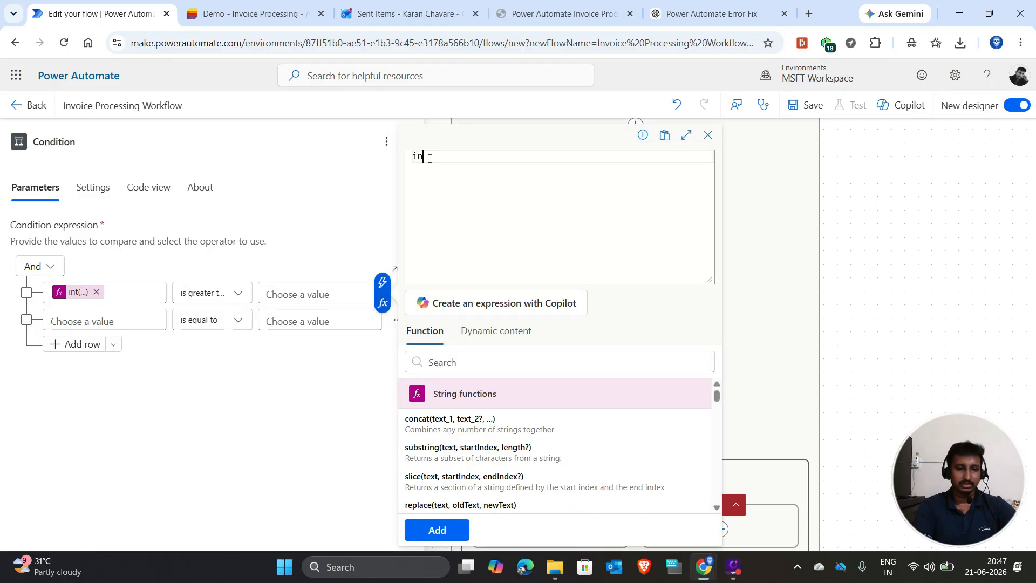
pyautogui.write("t('5000'")
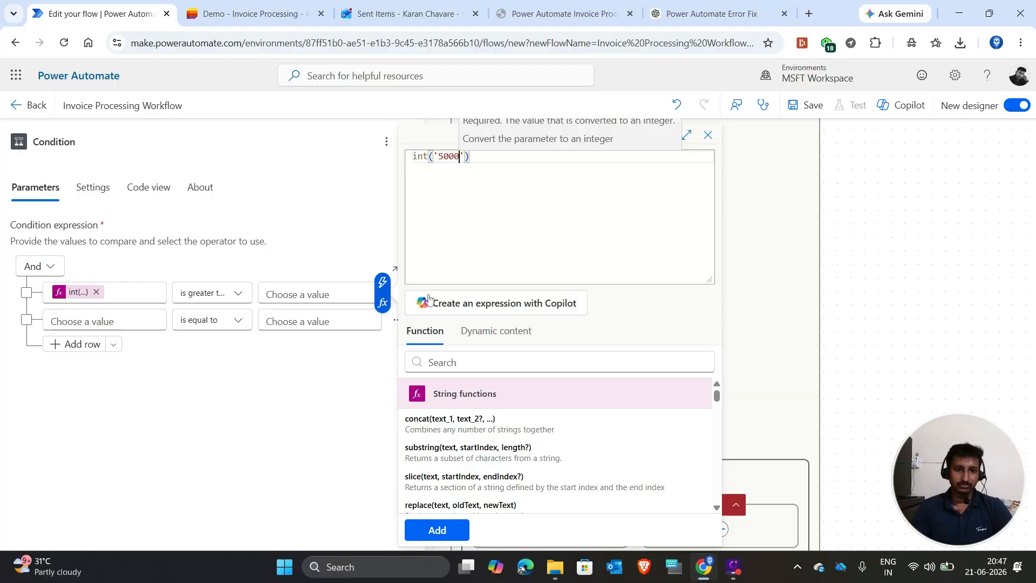
pyautogui.click(448, 531)
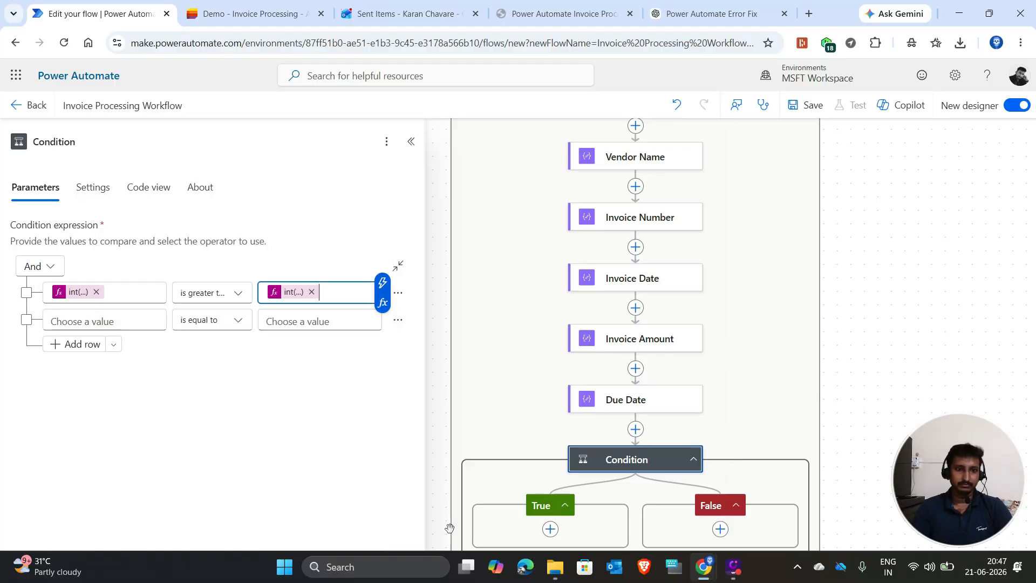
pyautogui.click(411, 141)
# Step: Add a Start and wait for an approval action to the Condition's True branch with approval type Approve/Reject - First to respond
pyautogui.scroll(-3, 637, 347)
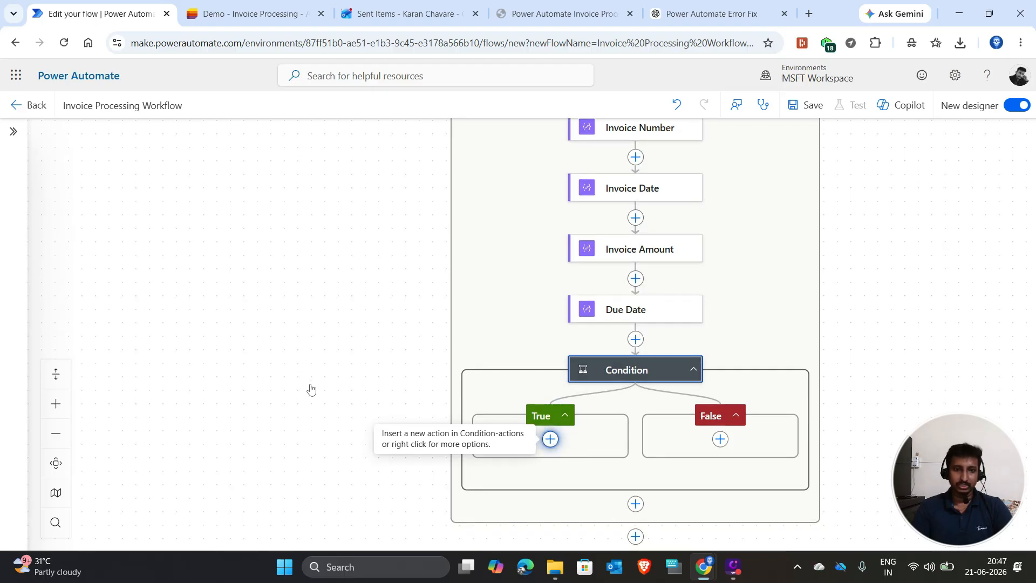
pyautogui.click(550, 439)
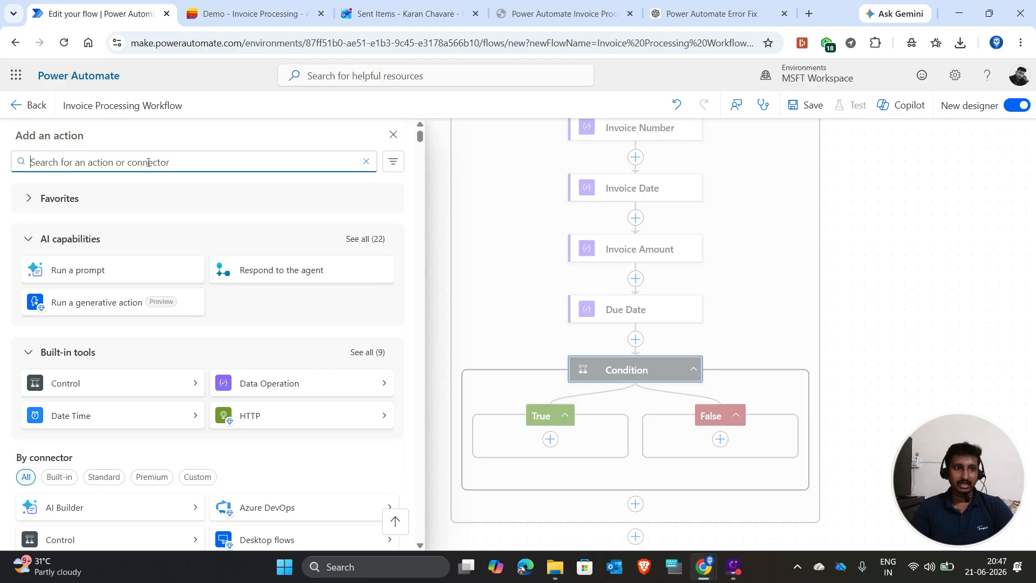
pyautogui.write('Approval')
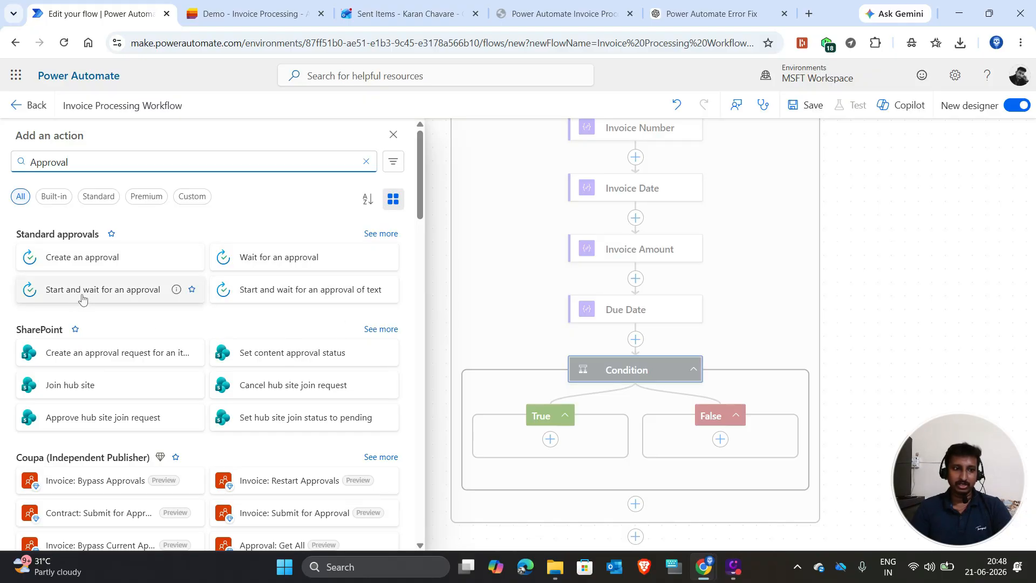
pyautogui.click(104, 294)
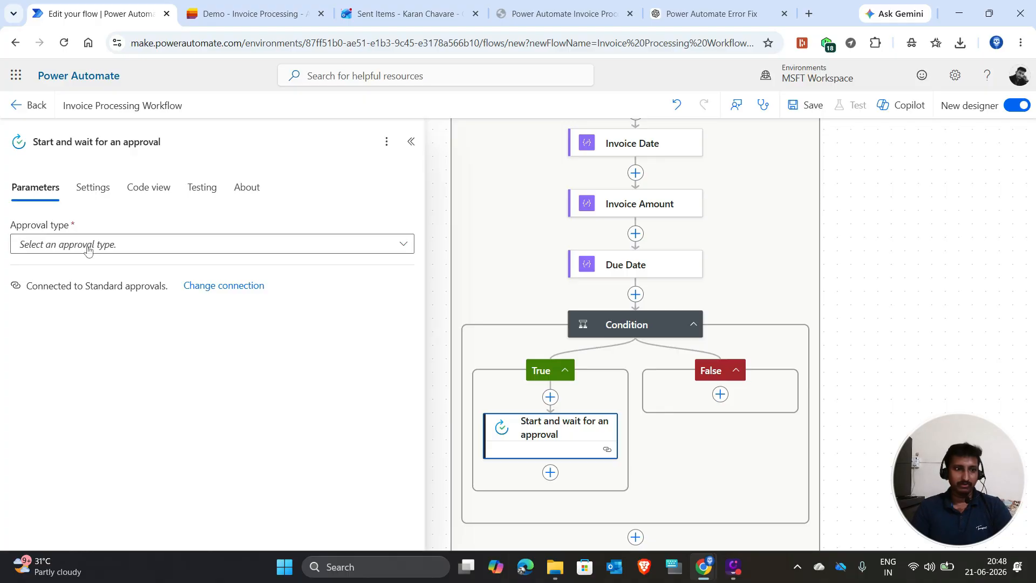
pyautogui.click(114, 246)
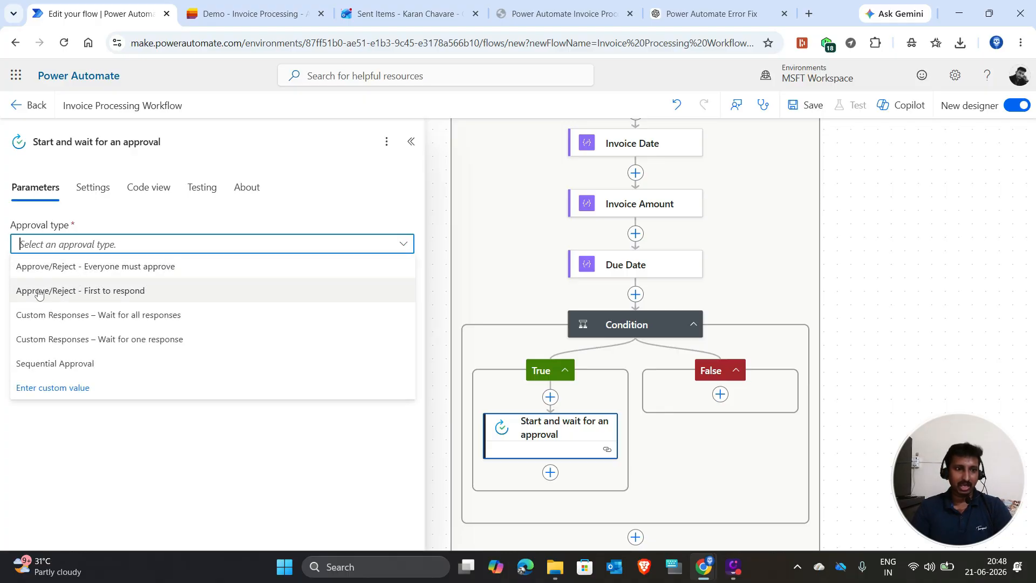
pyautogui.click(130, 292)
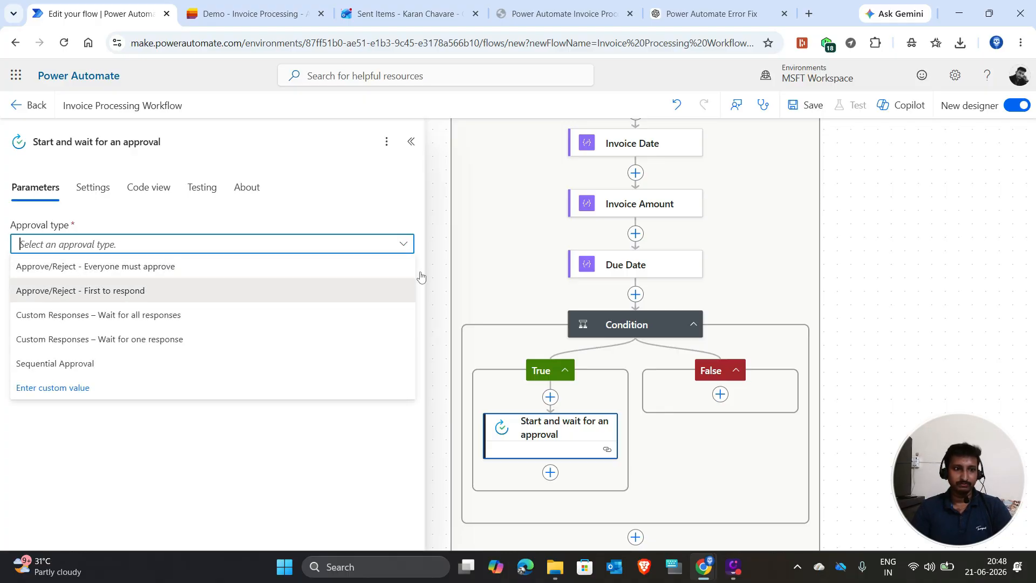
pyautogui.scroll(-1, 551, 445)
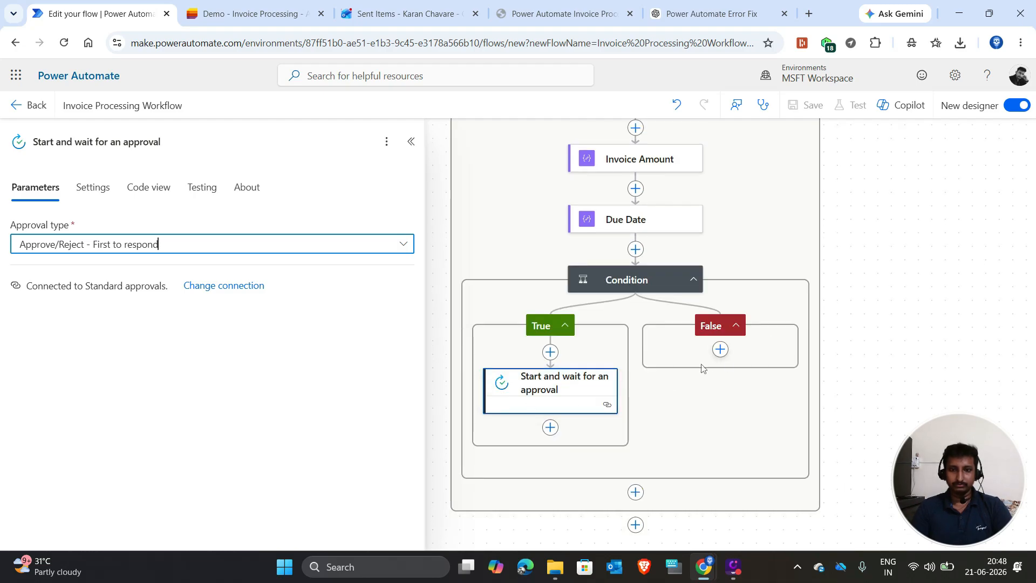
pyautogui.scroll(-1, 521, 419)
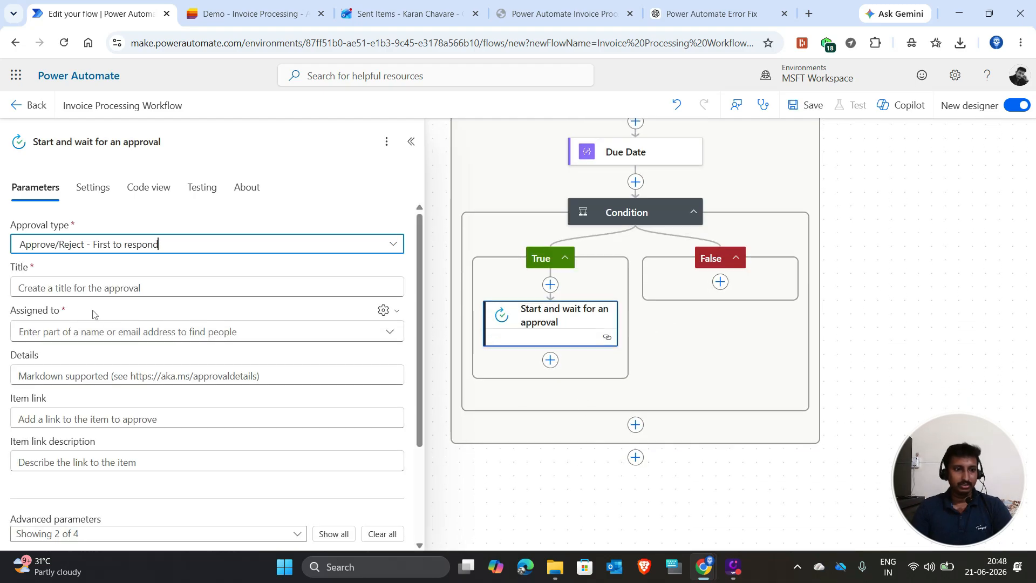
# Step: Title the approval Invoice Approval, assign it to the approver's name, and collapse its settings
pyautogui.click(60, 286)
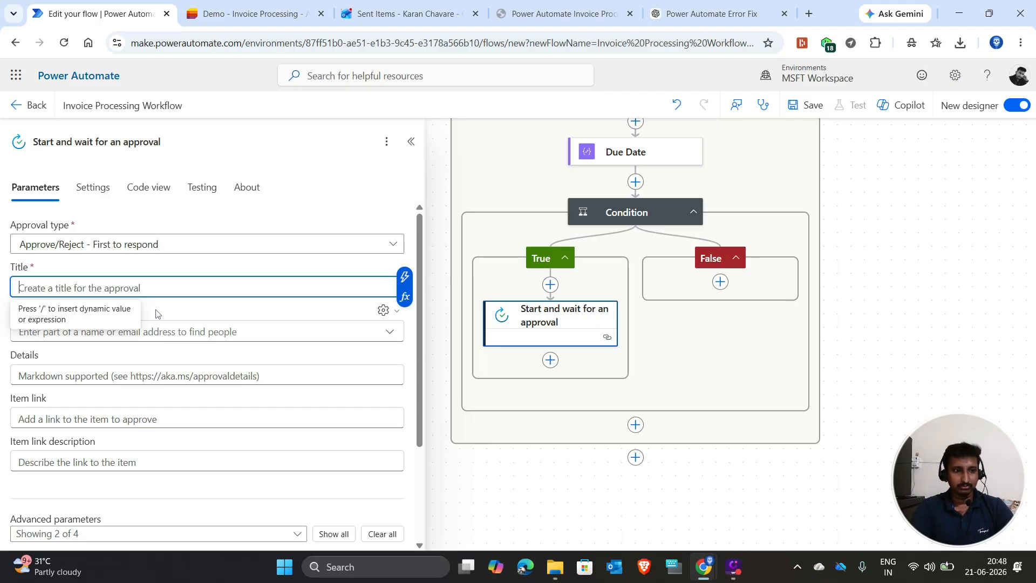
pyautogui.write('Invo')
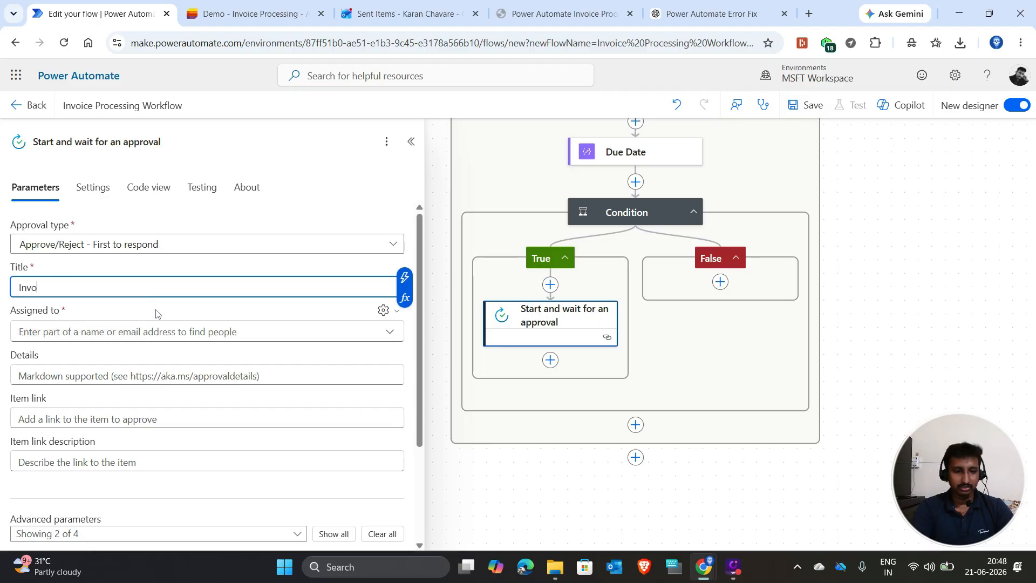
pyautogui.write('ice Approval')
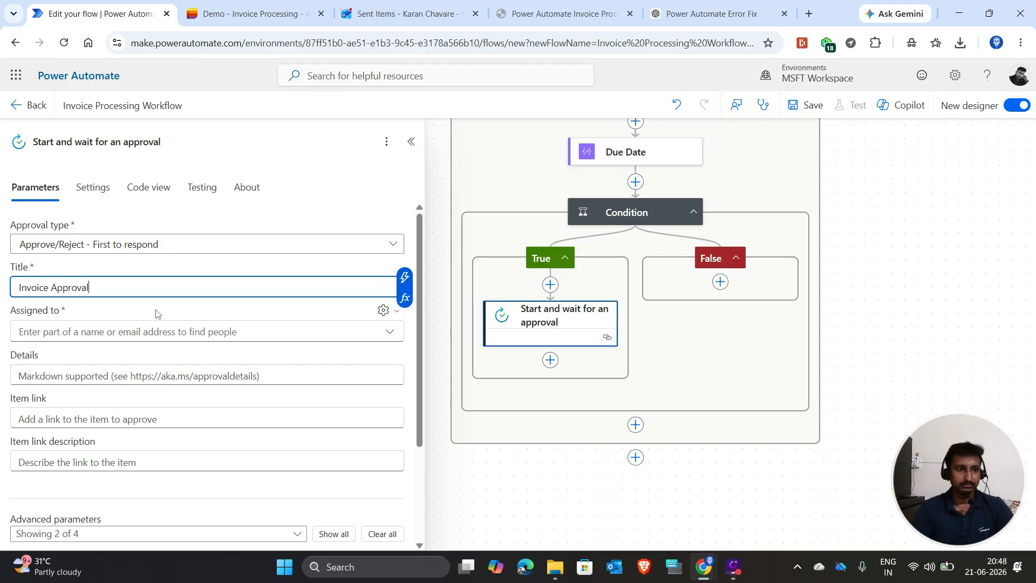
pyautogui.click(121, 333)
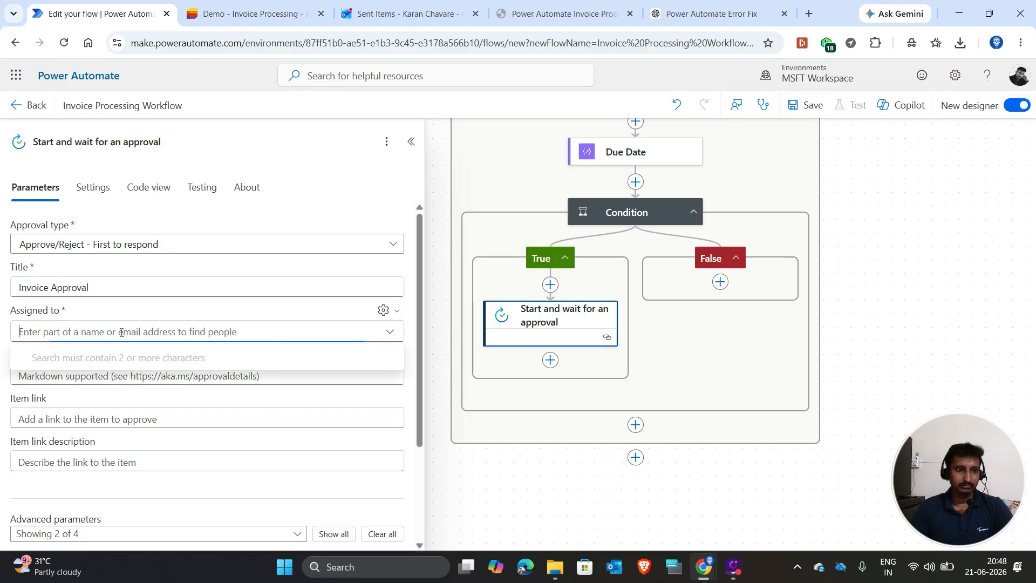
pyautogui.click(309, 331)
pyautogui.write('karan')
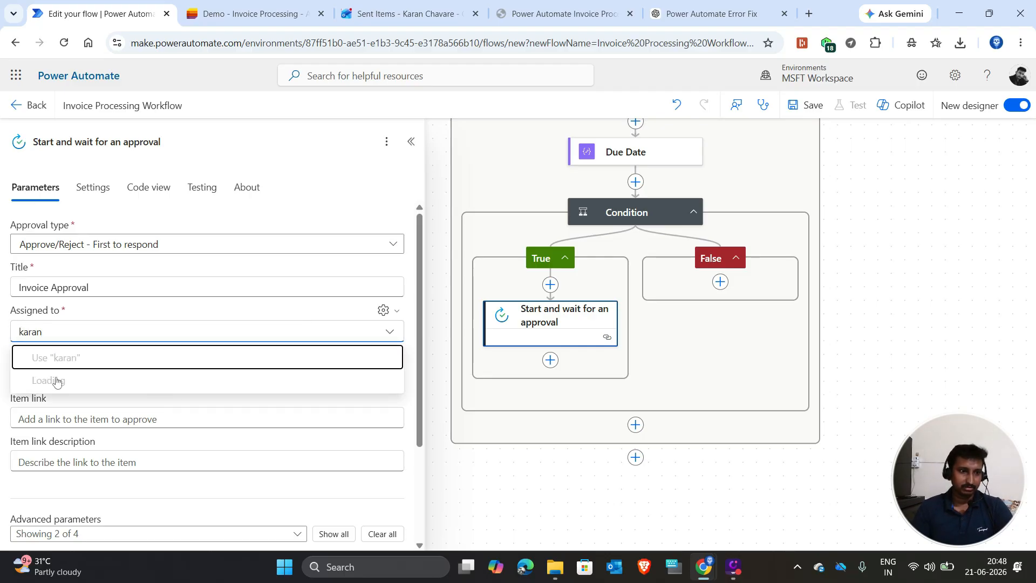
pyautogui.click(114, 384)
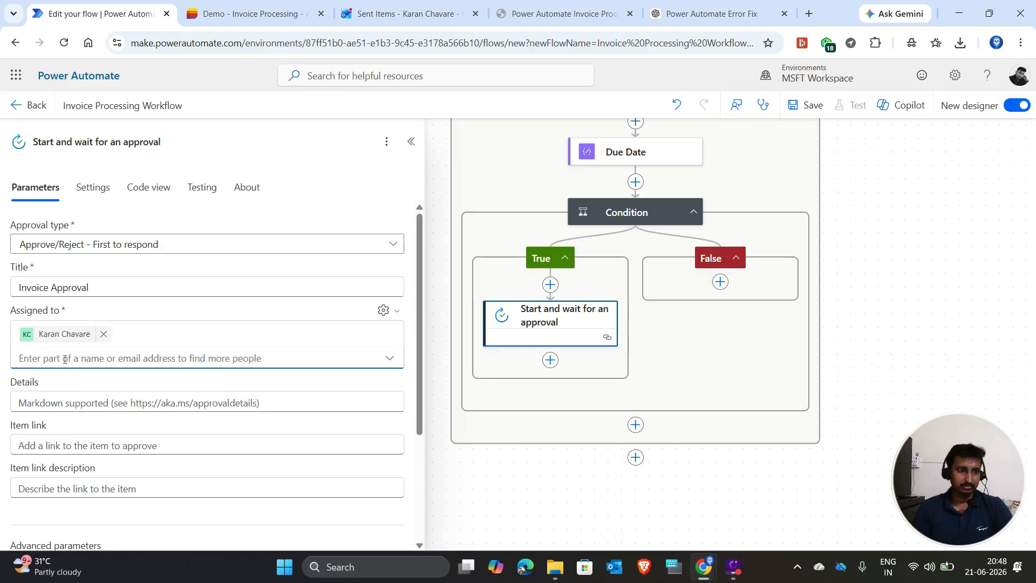
pyautogui.scroll(-3, 108, 417)
pyautogui.scroll(3, 47, 370)
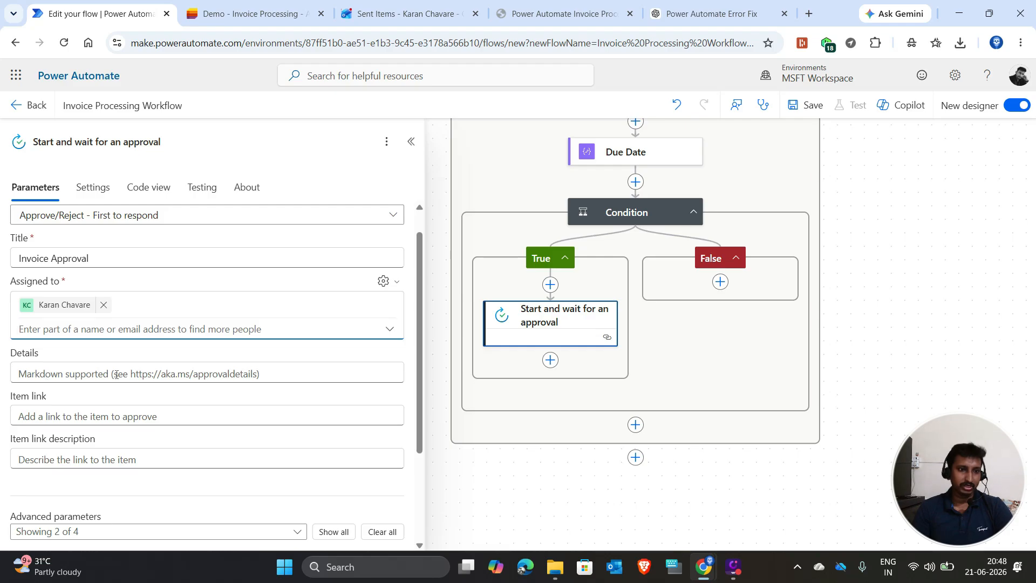
pyautogui.click(51, 370)
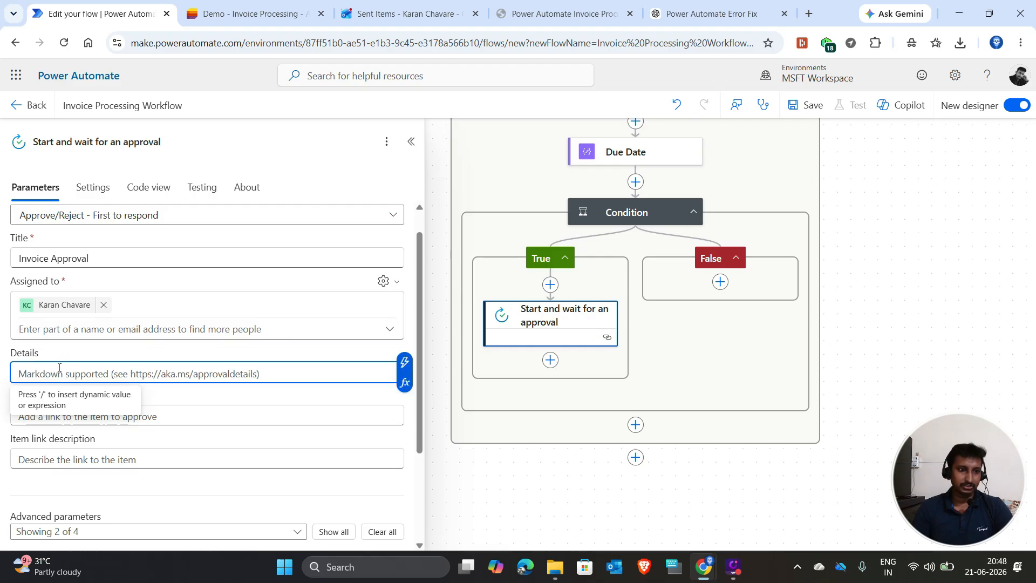
pyautogui.click(80, 356)
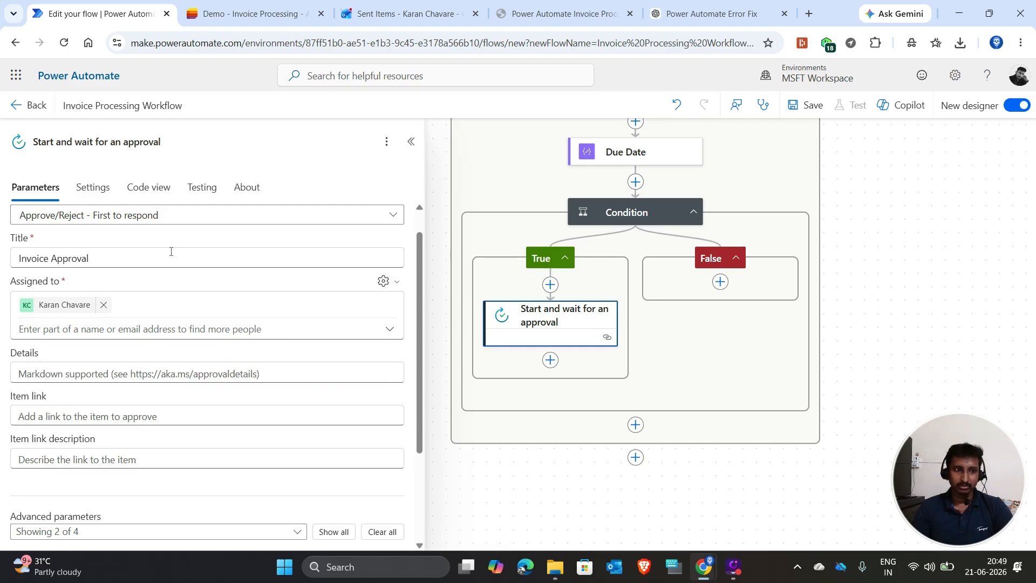
pyautogui.click(412, 144)
# Step: Add a Control Condition after the approval action in the True branch and open its first value for editing
pyautogui.click(550, 360)
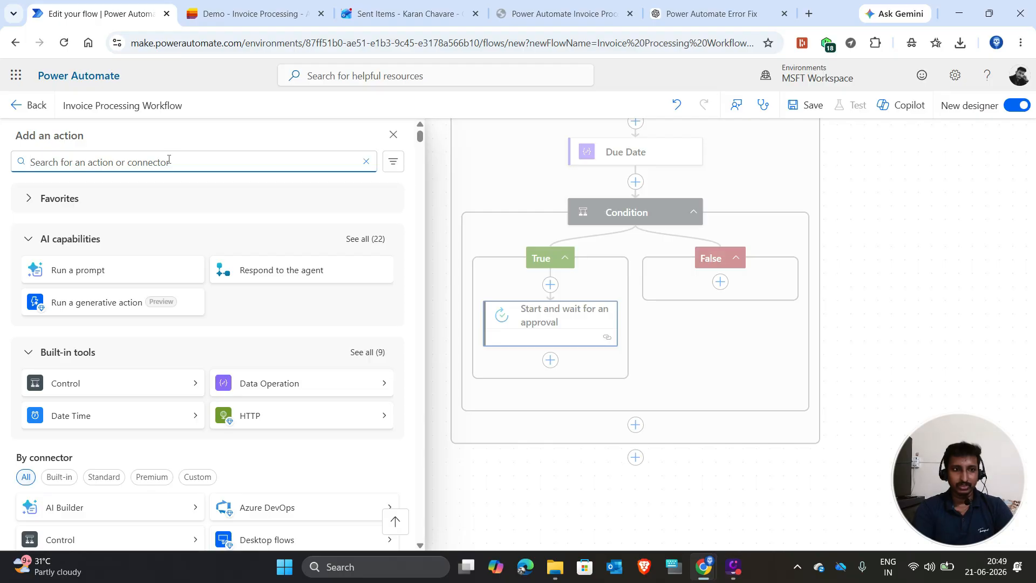
pyautogui.write('con')
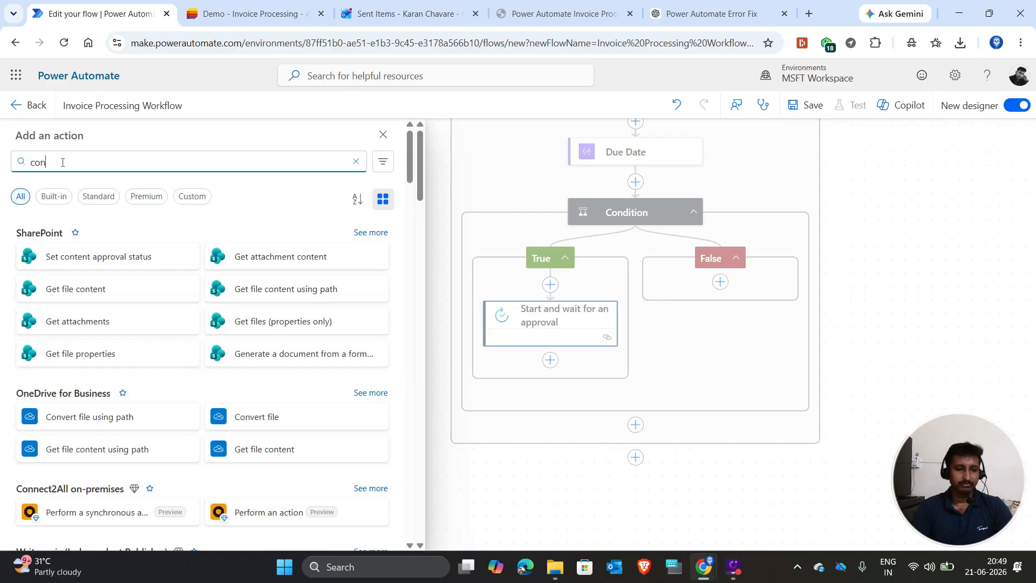
pyautogui.write('dition')
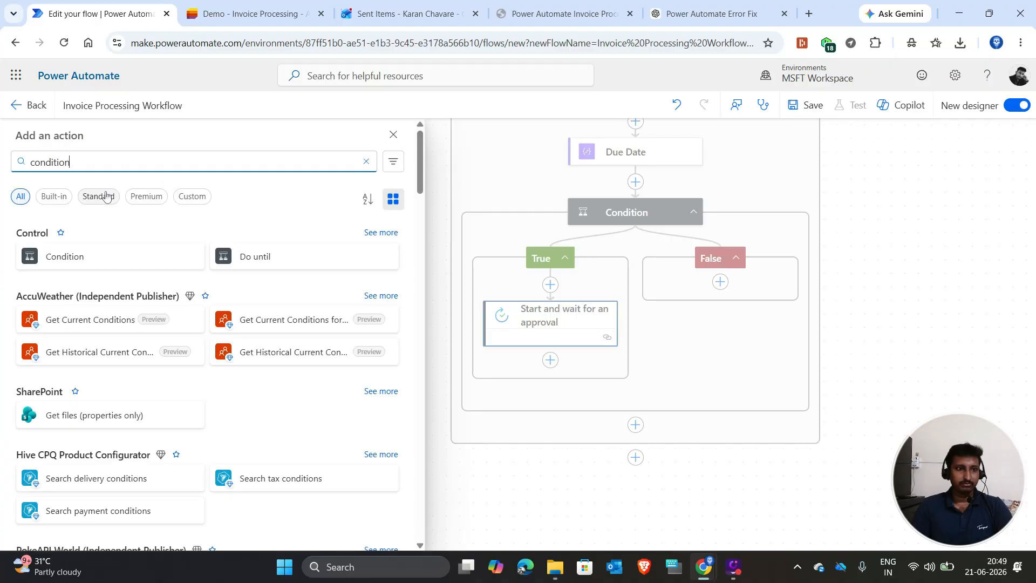
pyautogui.click(65, 258)
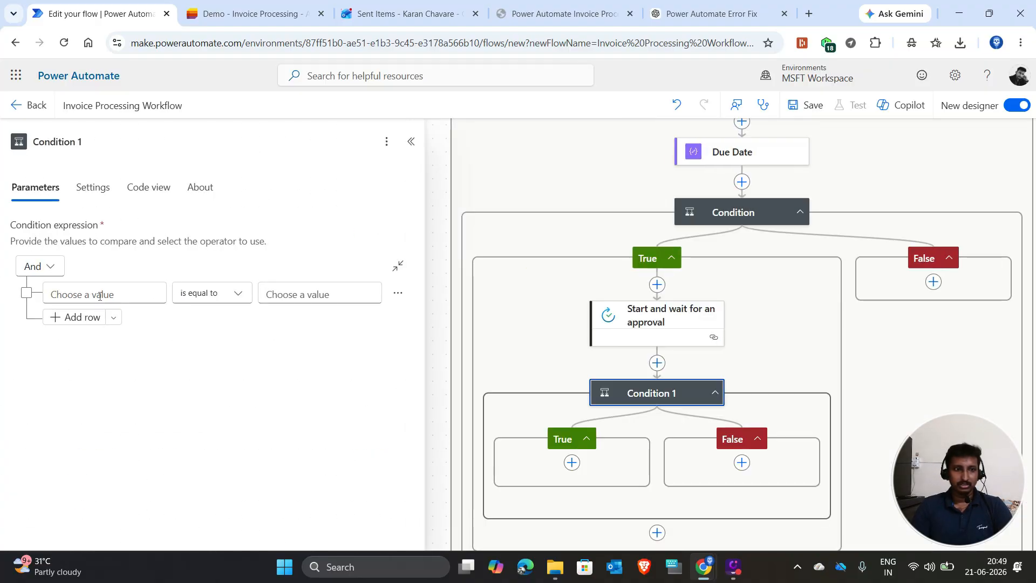
pyautogui.click(102, 295)
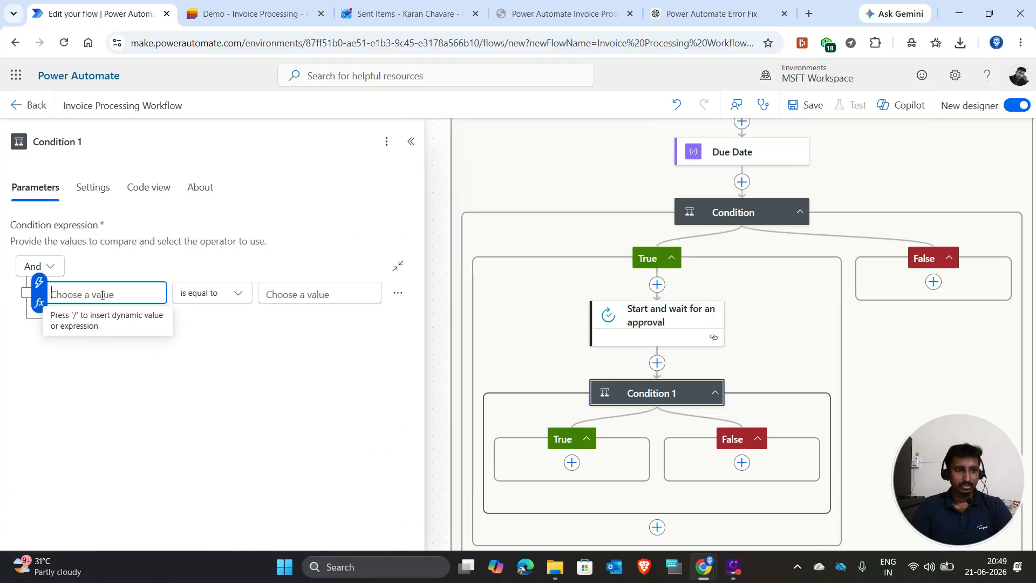
# Step: Set Condition 1 to check that the approval's Outcome is equal to the expression string('Approve'), and collapse its settings
pyautogui.click(43, 289)
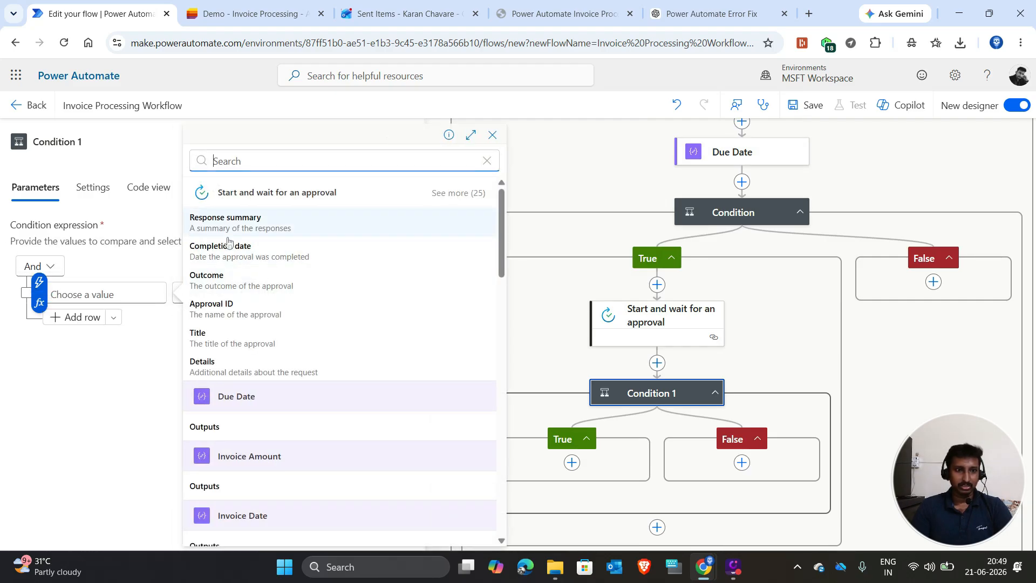
pyautogui.click(217, 282)
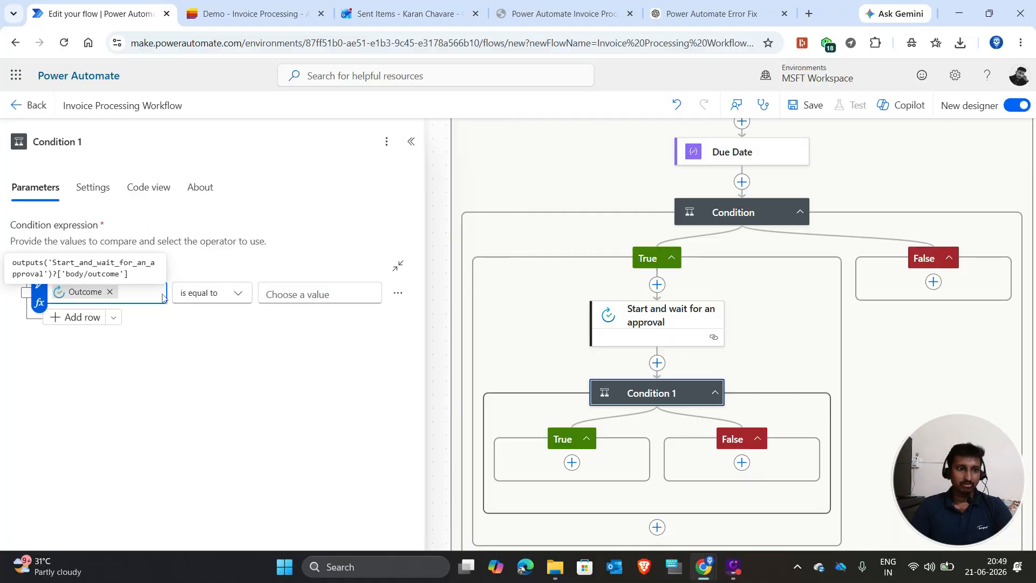
pyautogui.click(301, 294)
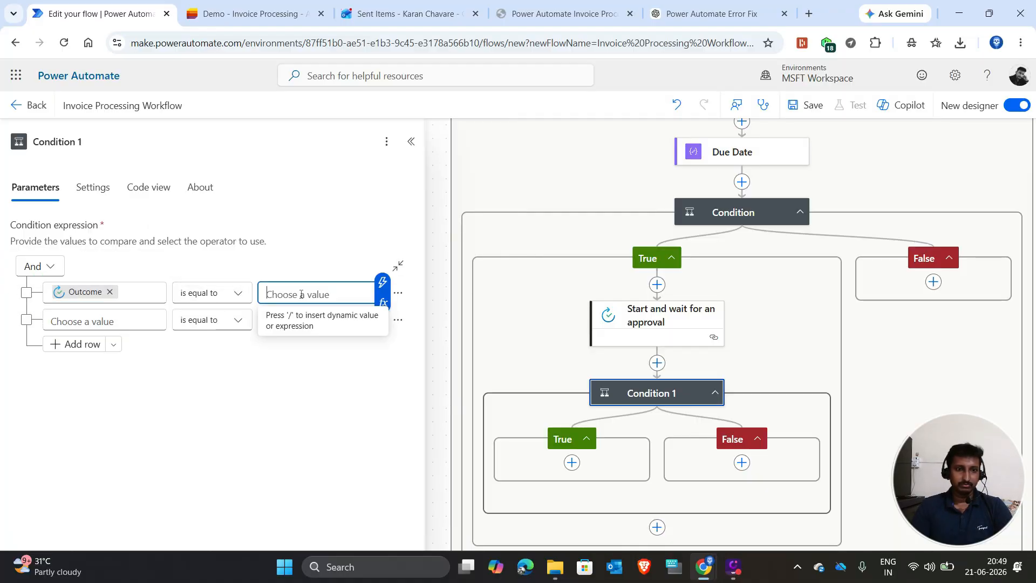
pyautogui.click(383, 303)
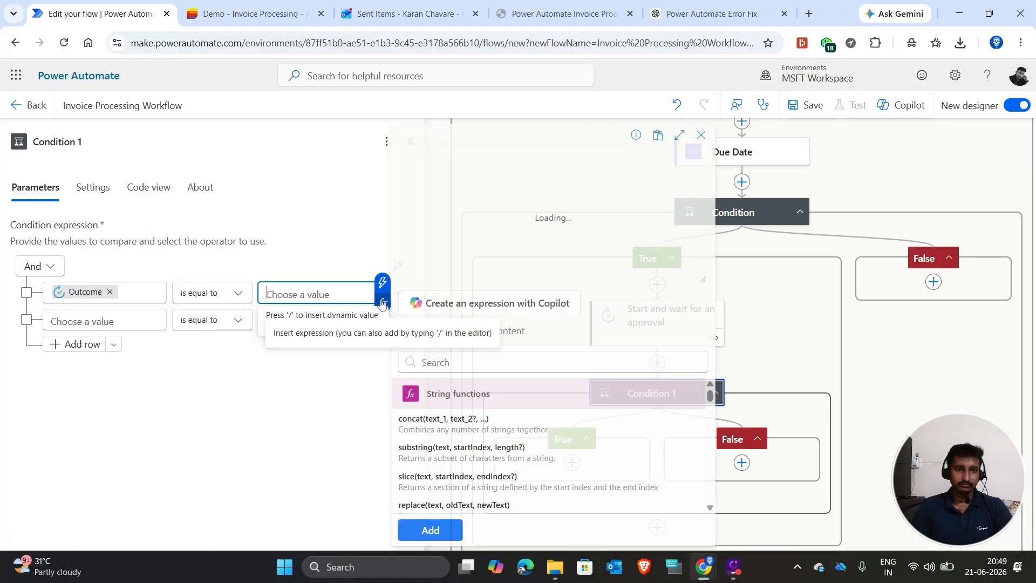
pyautogui.click(437, 157)
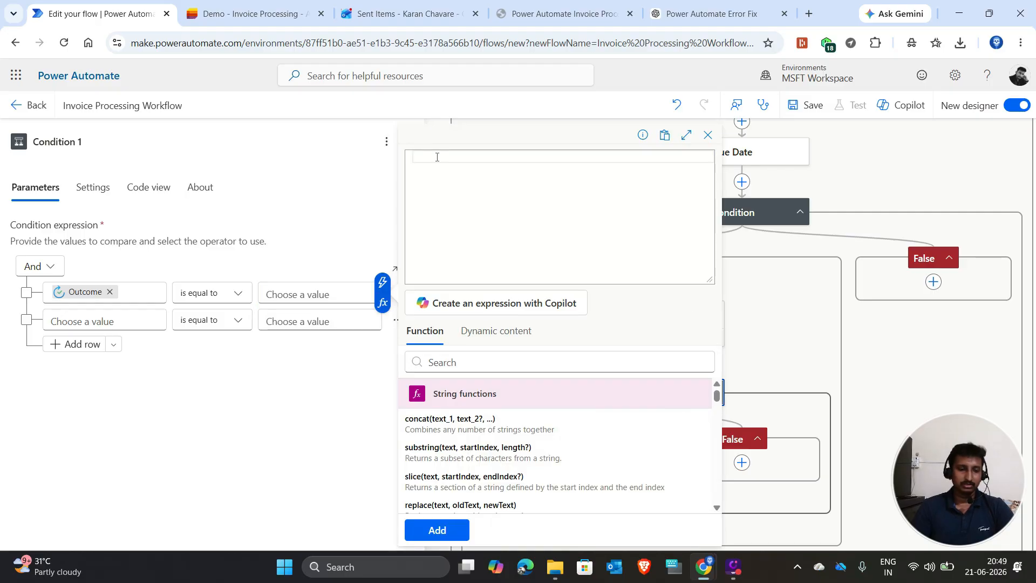
pyautogui.write('Str')
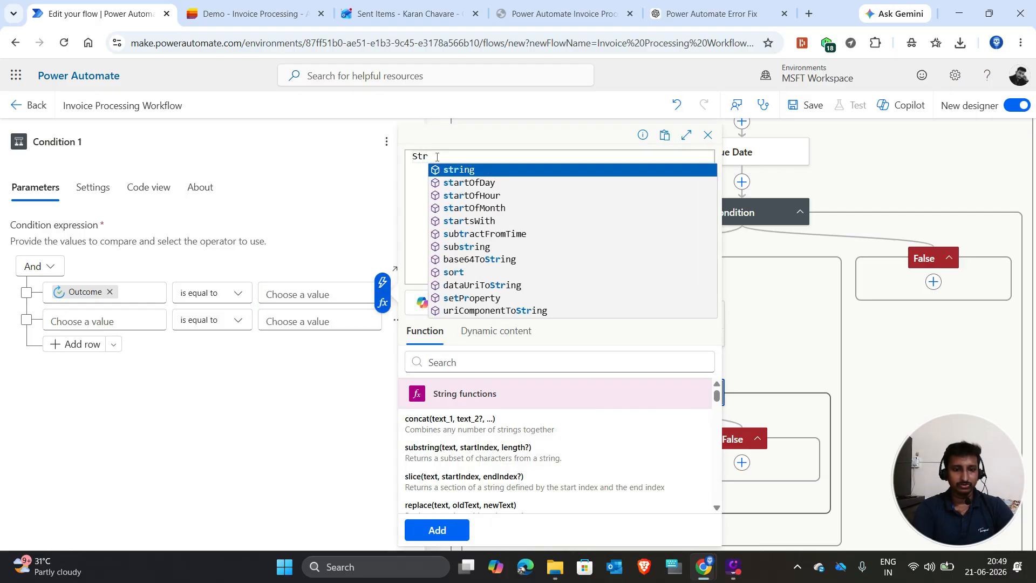
pyautogui.write('in')
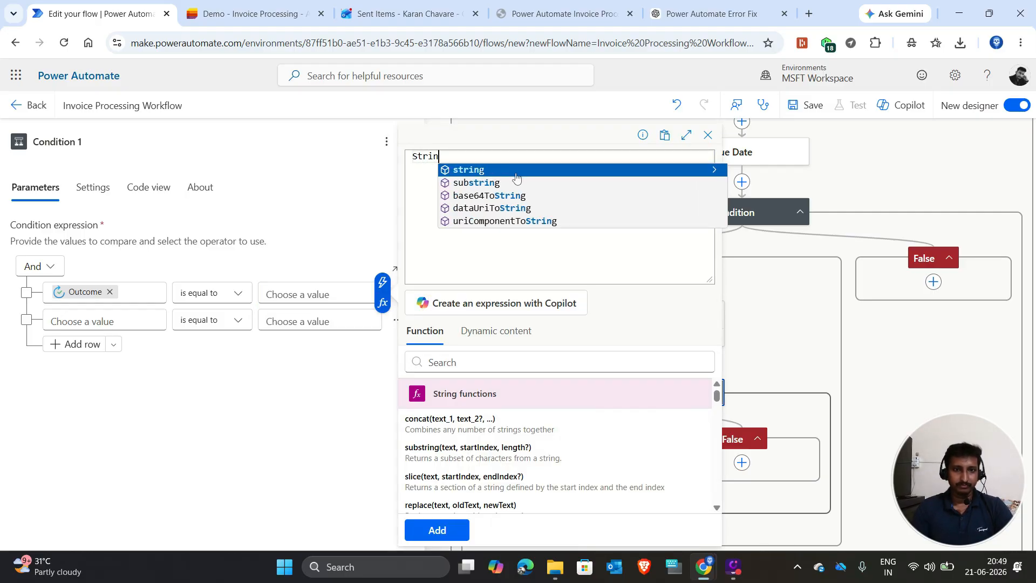
pyautogui.click(515, 172)
pyautogui.write("('")
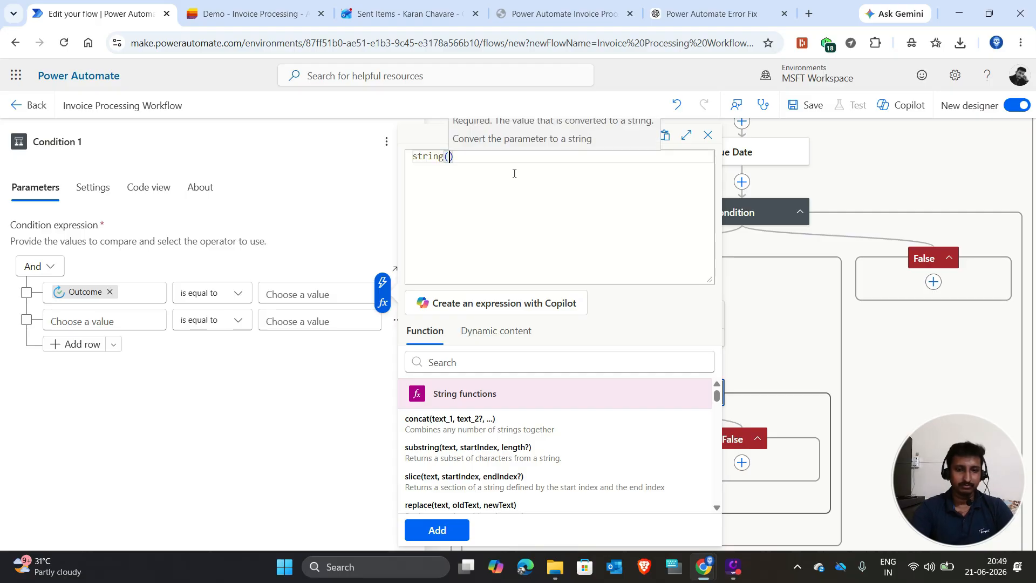
pyautogui.write('Approve')
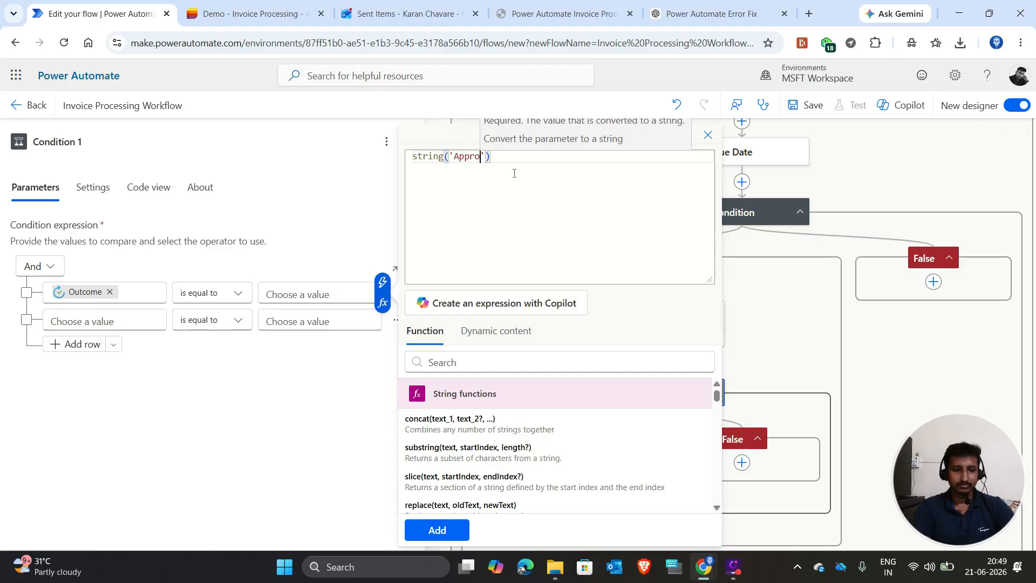
pyautogui.click(437, 530)
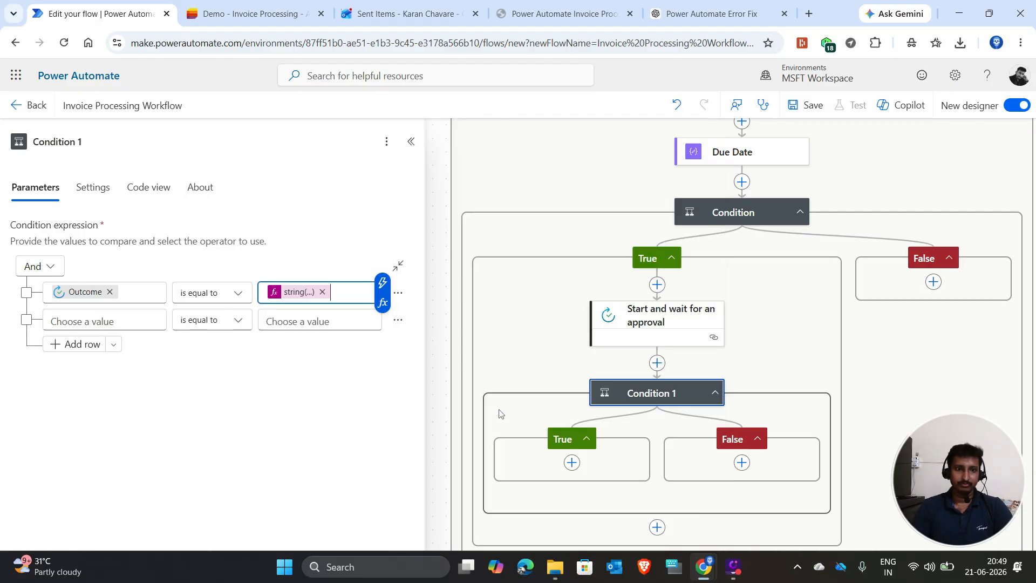
pyautogui.click(83, 325)
pyautogui.click(411, 142)
# Step: Check the Invoice Processing list's columns in Microsoft Lists, and add a SharePoint Create item action to Condition 1's True branch
pyautogui.scroll(-2, 648, 418)
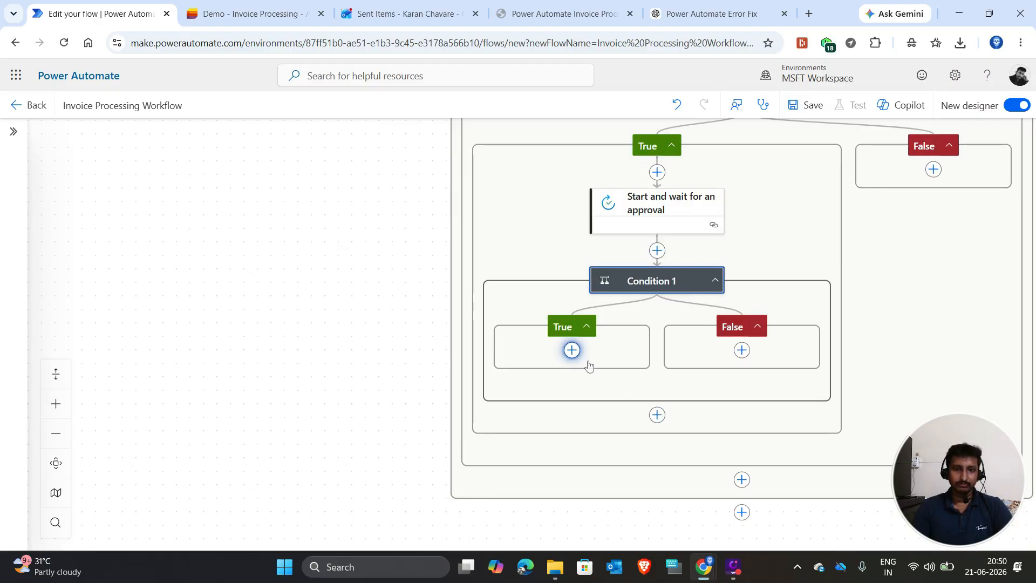
pyautogui.click(573, 352)
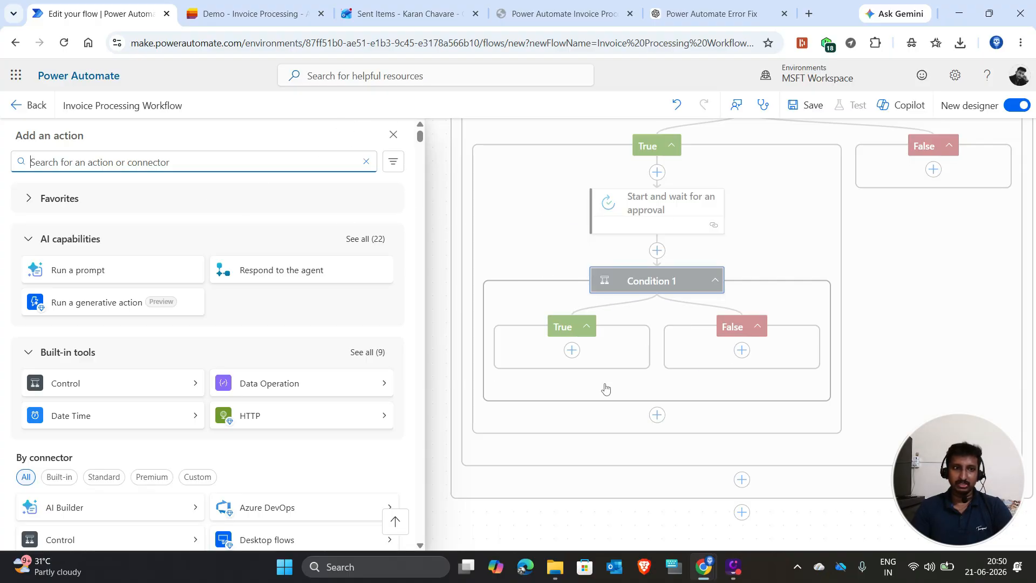
pyautogui.click(228, 15)
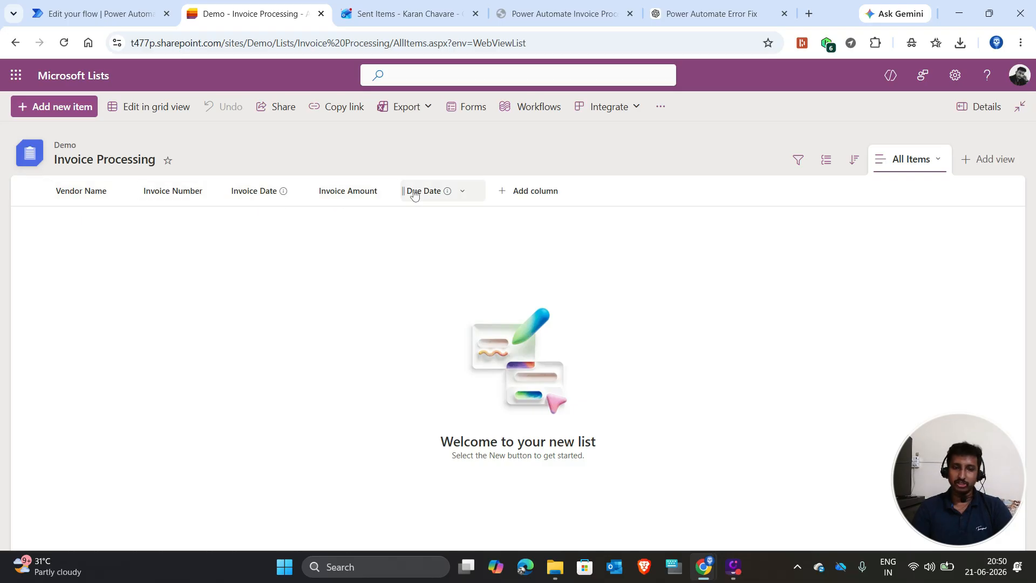
pyautogui.click(141, 14)
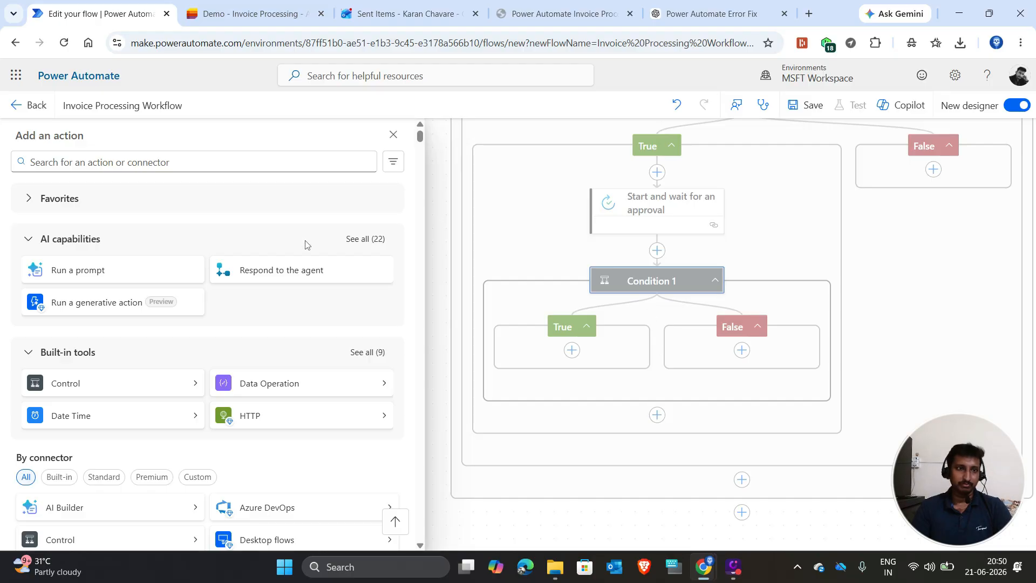
pyautogui.click(246, 15)
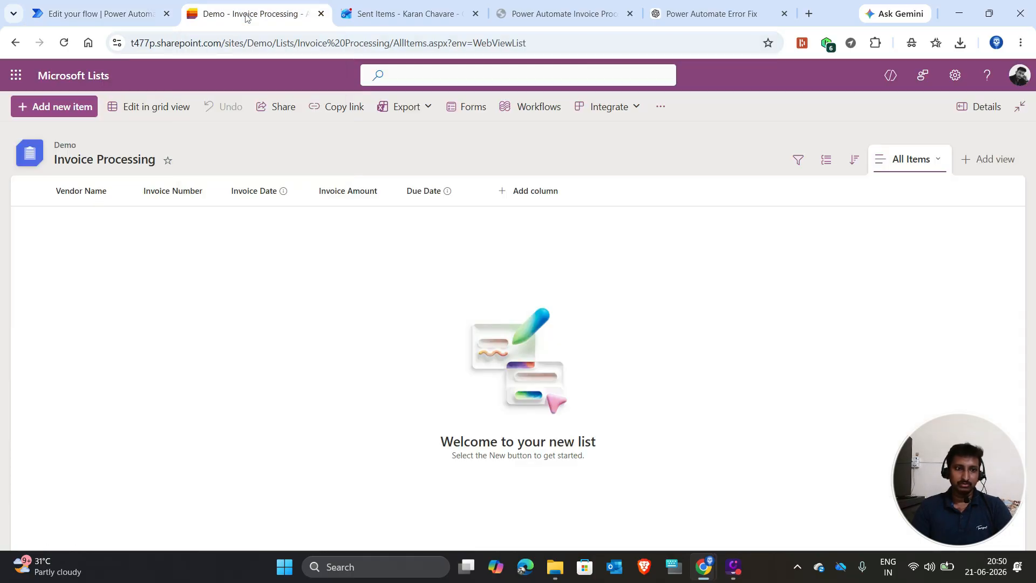
pyautogui.click(74, 3)
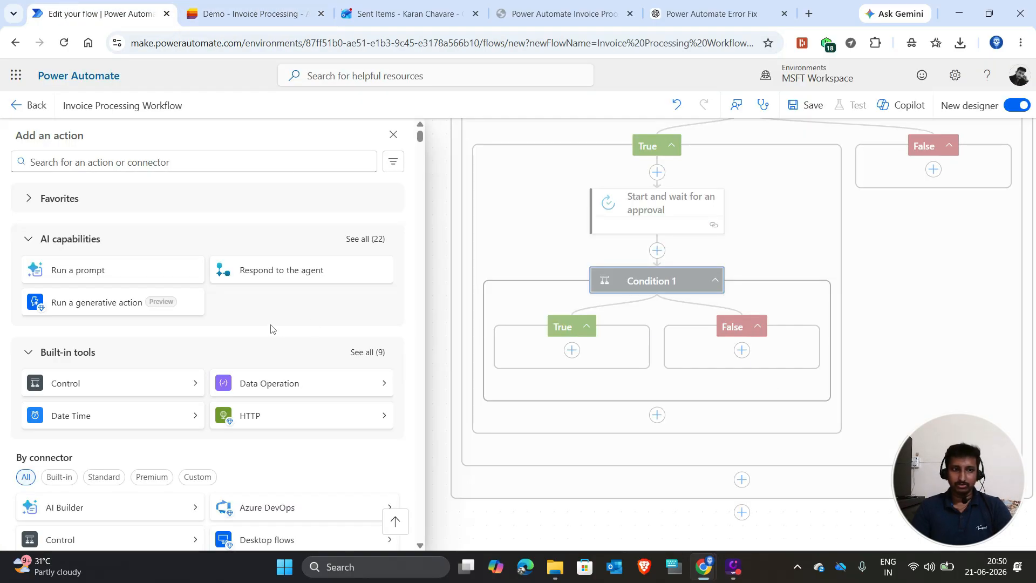
pyautogui.click(133, 166)
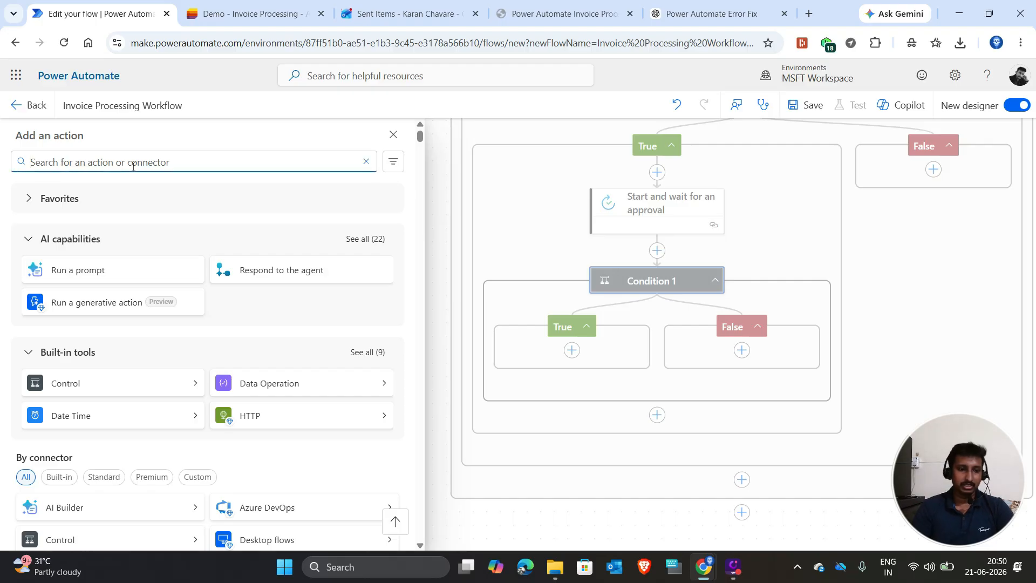
pyautogui.write('create')
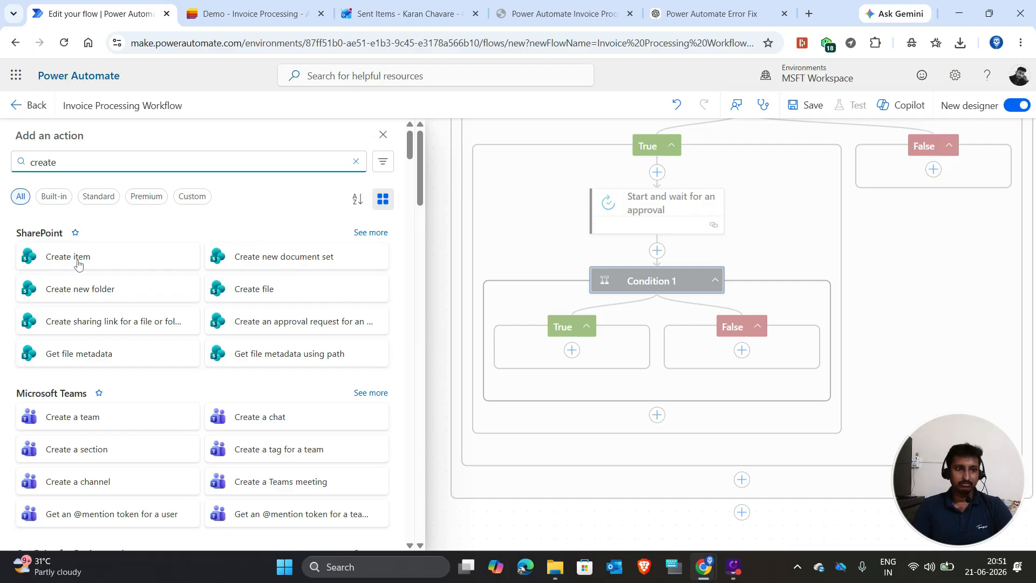
pyautogui.click(78, 263)
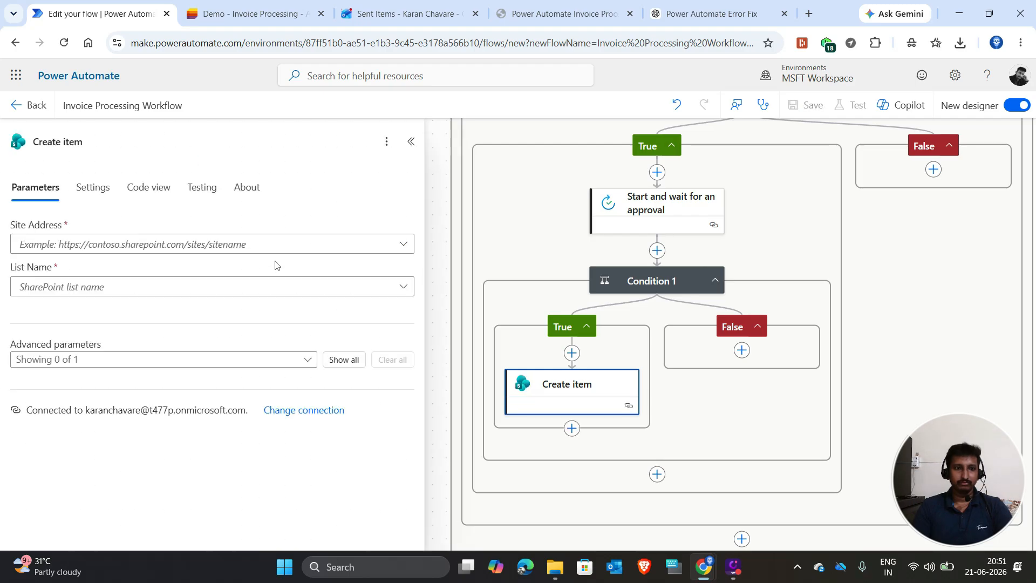
# Step: Point the Create item action to the Demo site and the Invoice Processing list, and show all its advanced parameters
pyautogui.click(129, 248)
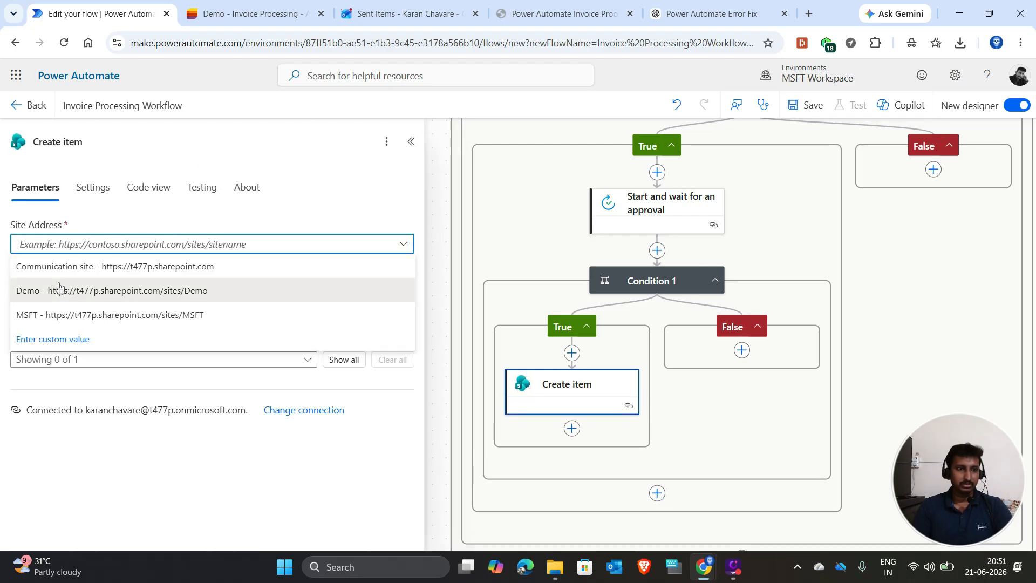
pyautogui.click(195, 297)
pyautogui.click(109, 290)
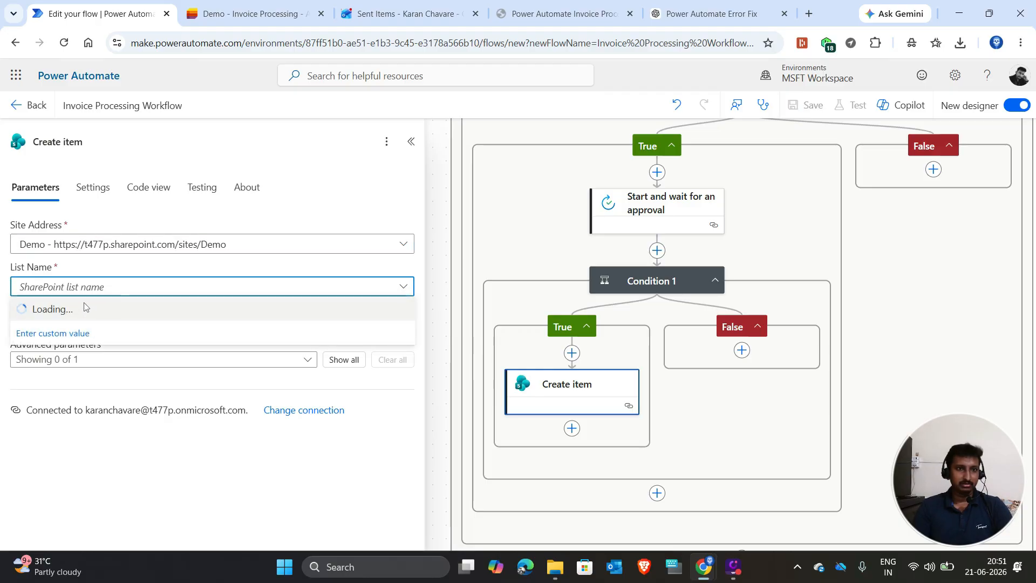
pyautogui.click(76, 335)
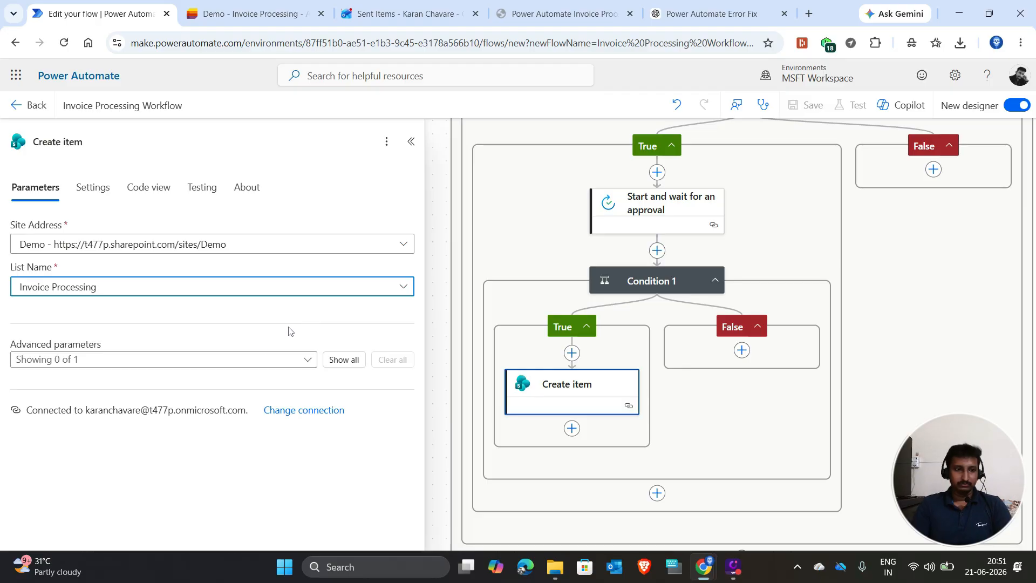
pyautogui.click(346, 360)
# Step: Fill the new item's Vendor Name field with the Outputs of the Vendor Name action
pyautogui.scroll(-3, 285, 319)
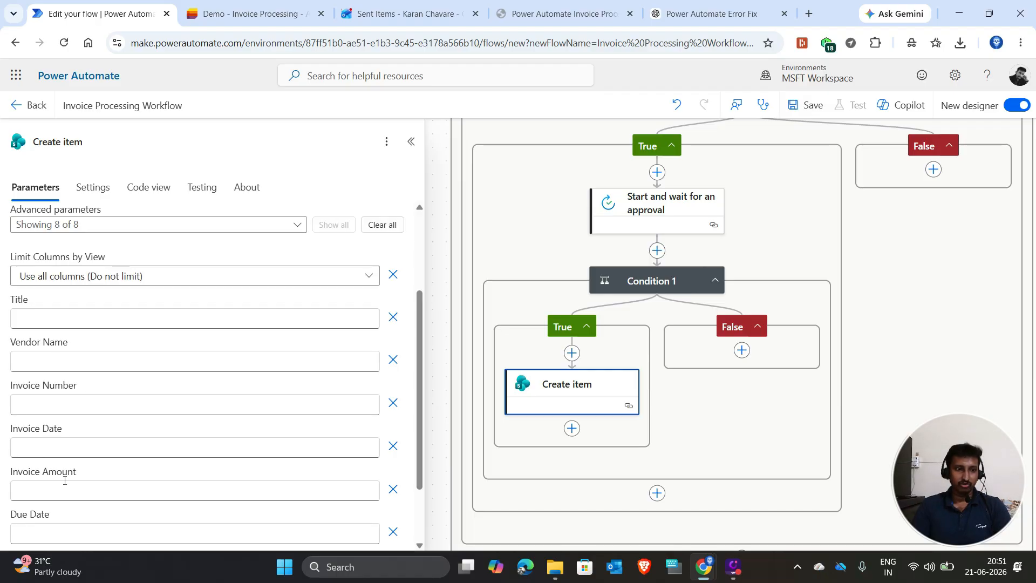
pyautogui.scroll(-2, 64, 480)
pyautogui.scroll(3, 92, 476)
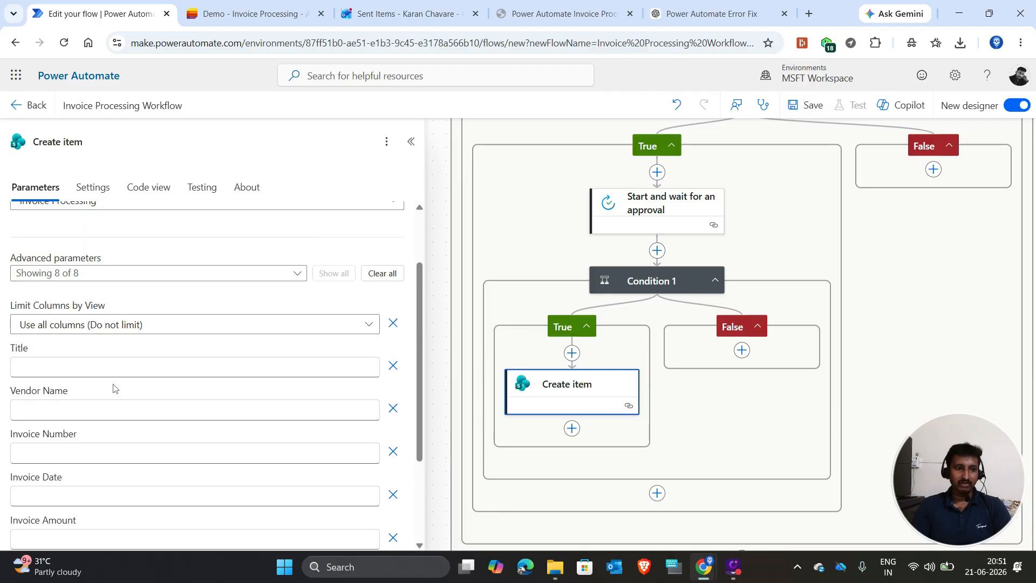
pyautogui.click(118, 410)
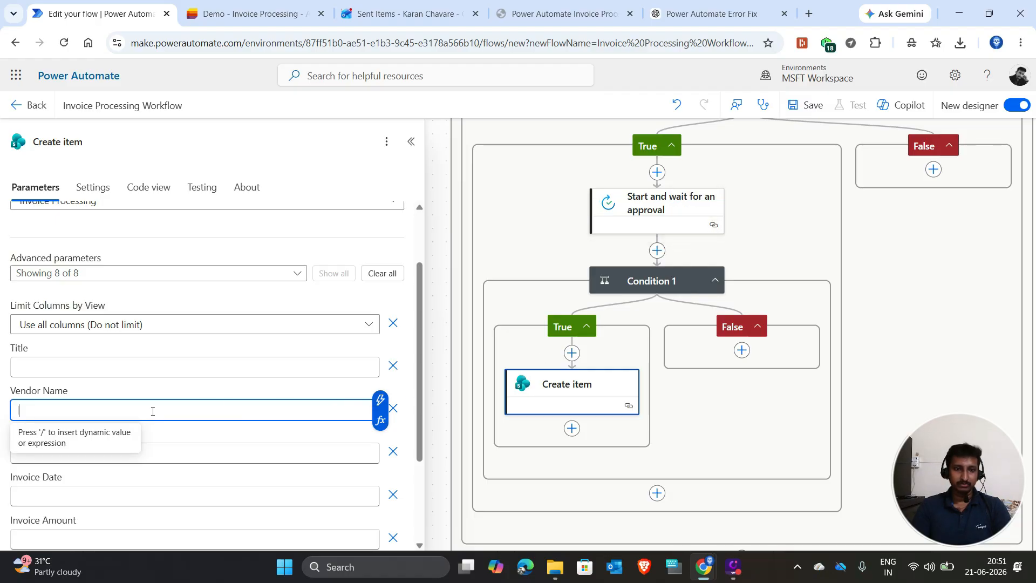
pyautogui.click(380, 401)
pyautogui.scroll(-4, 439, 431)
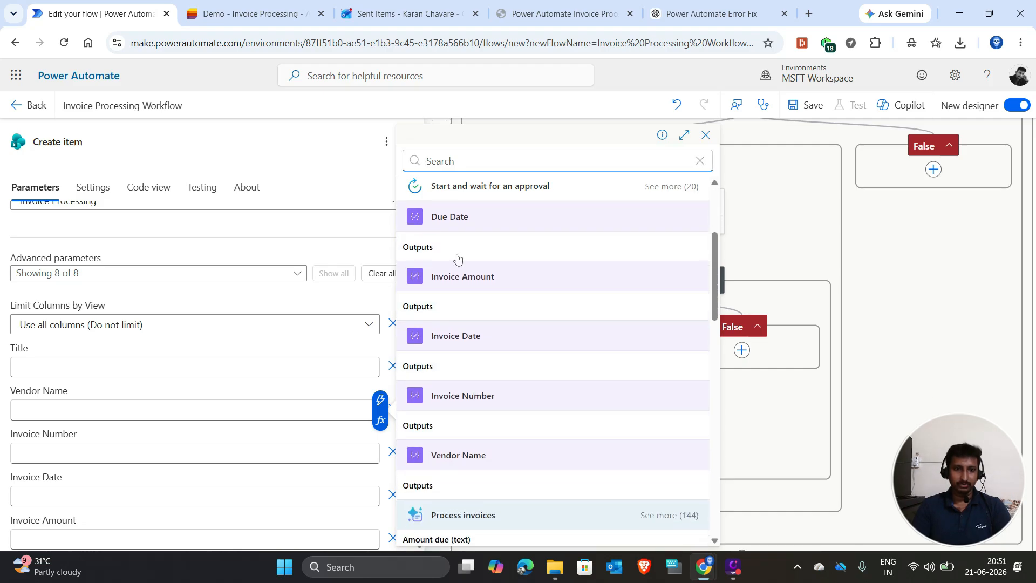
pyautogui.scroll(1, 482, 348)
pyautogui.scroll(-2, 458, 332)
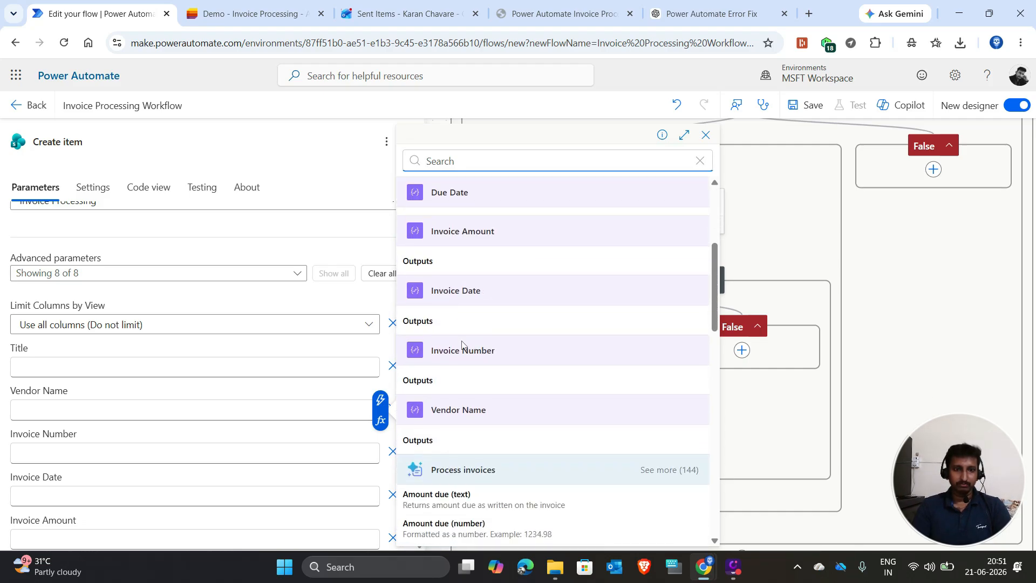
pyautogui.click(421, 440)
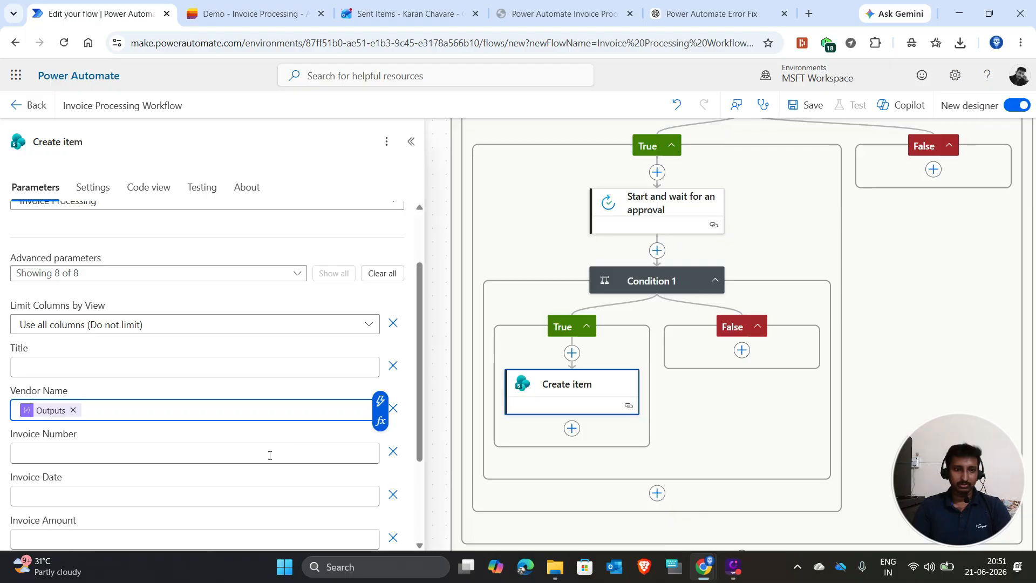
# Step: Fill the item's Invoice Number and Invoice Date fields with the Outputs of the Invoice Number and Invoice Date actions
pyautogui.click(83, 450)
pyautogui.click(380, 444)
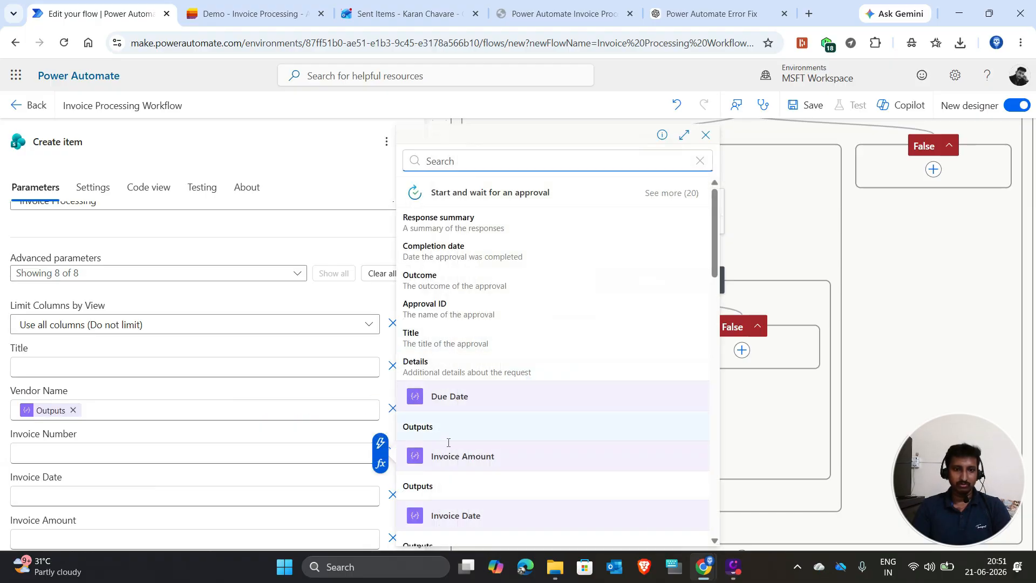
pyautogui.scroll(-2, 448, 443)
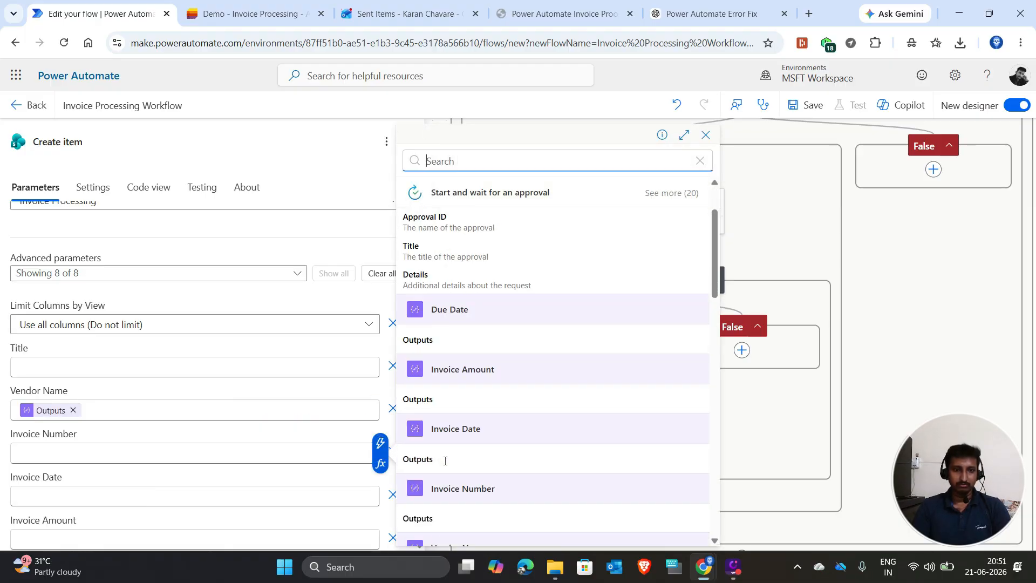
pyautogui.click(420, 527)
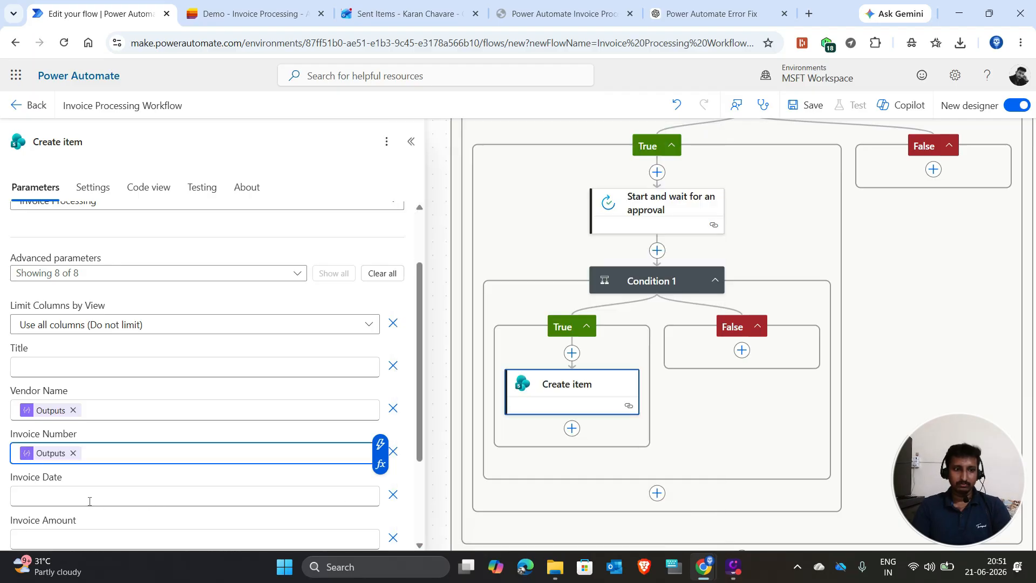
pyautogui.click(340, 494)
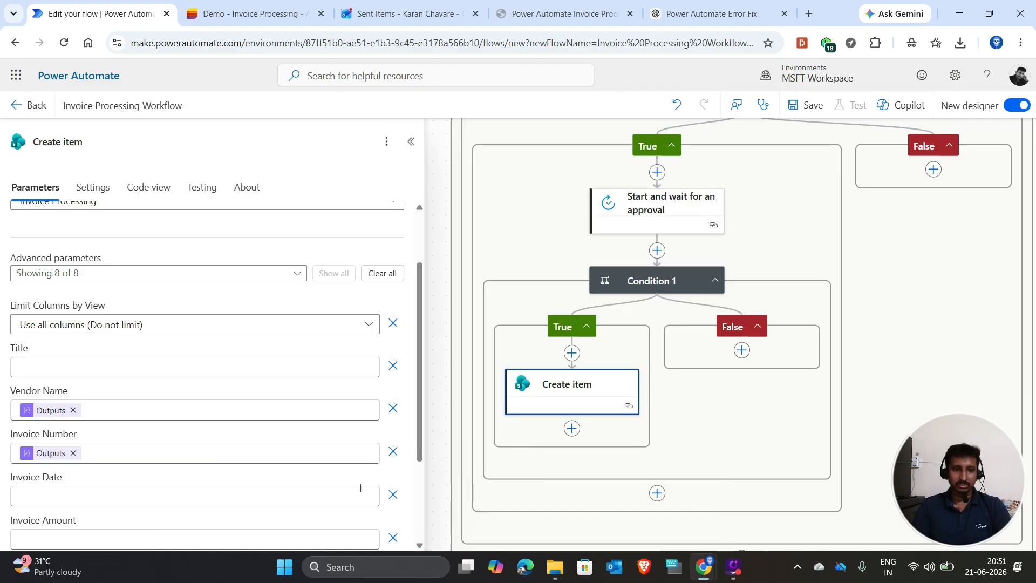
pyautogui.click(329, 491)
pyautogui.click(379, 486)
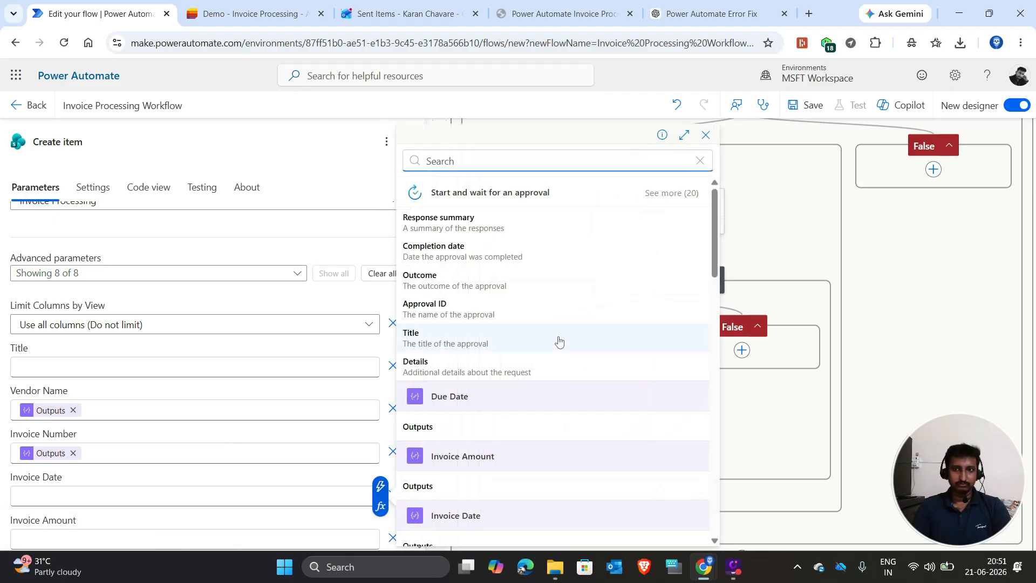
pyautogui.scroll(-1, 432, 485)
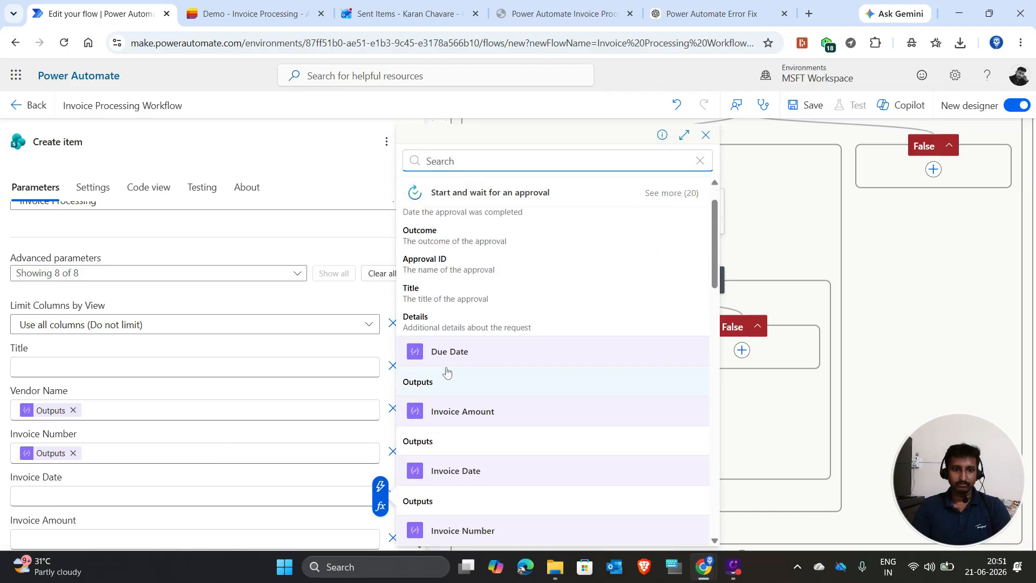
pyautogui.click(432, 500)
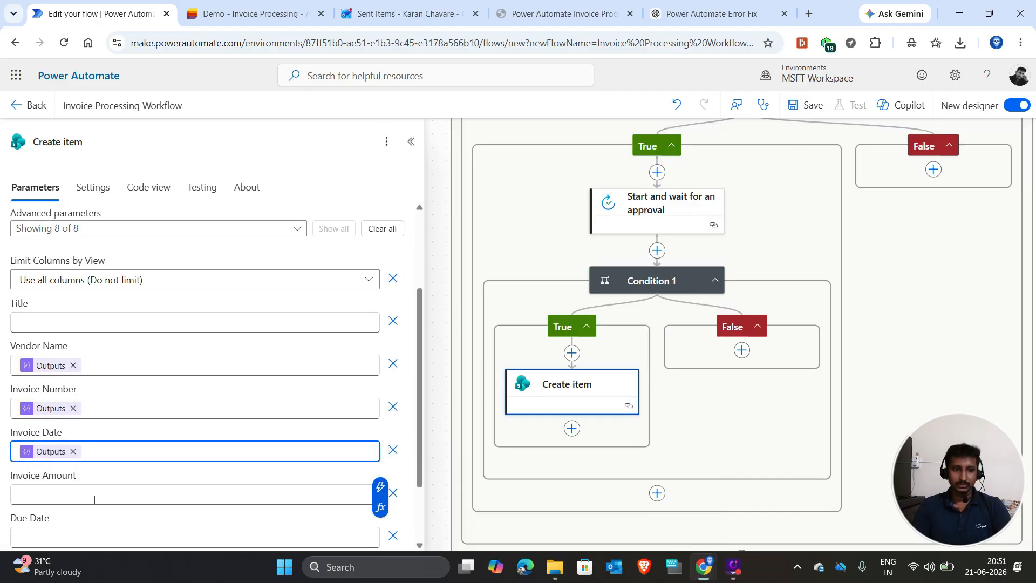
# Step: Fill the new item's Invoice Amount and Due Date fields with the Outputs of the Invoice Amount and Due Date actions
pyautogui.click(346, 490)
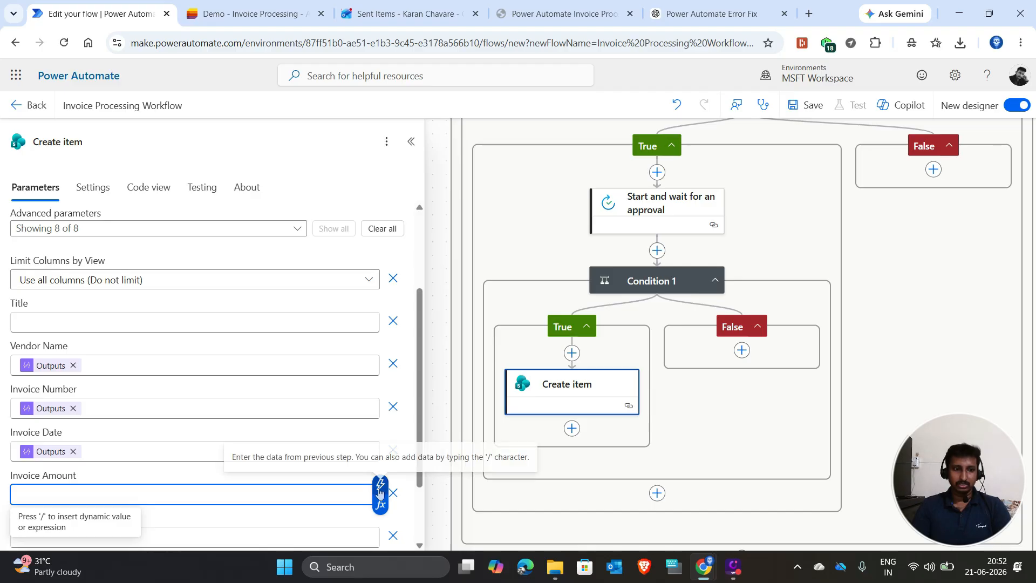
pyautogui.click(380, 486)
pyautogui.click(446, 485)
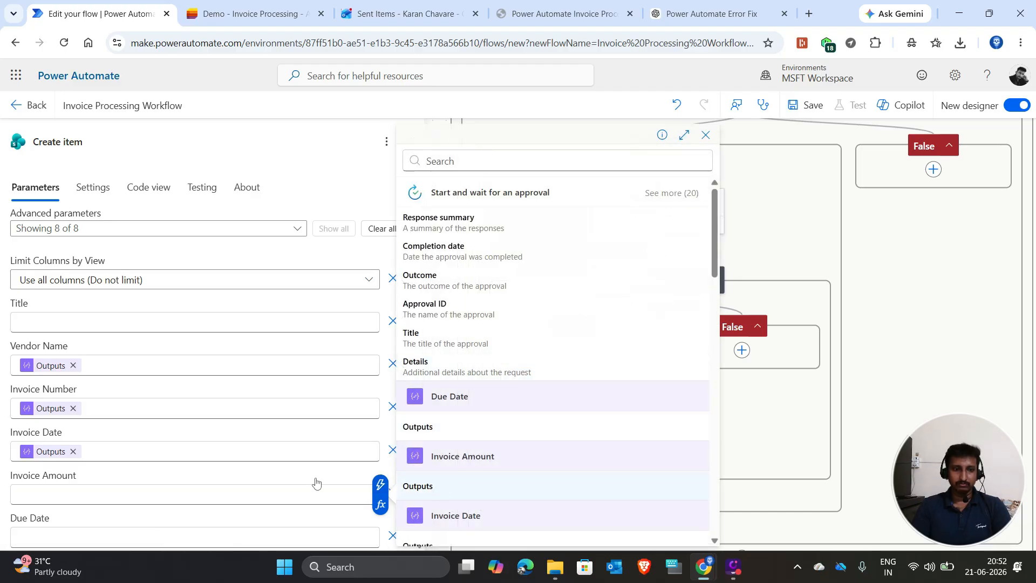
pyautogui.click(377, 446)
pyautogui.click(380, 437)
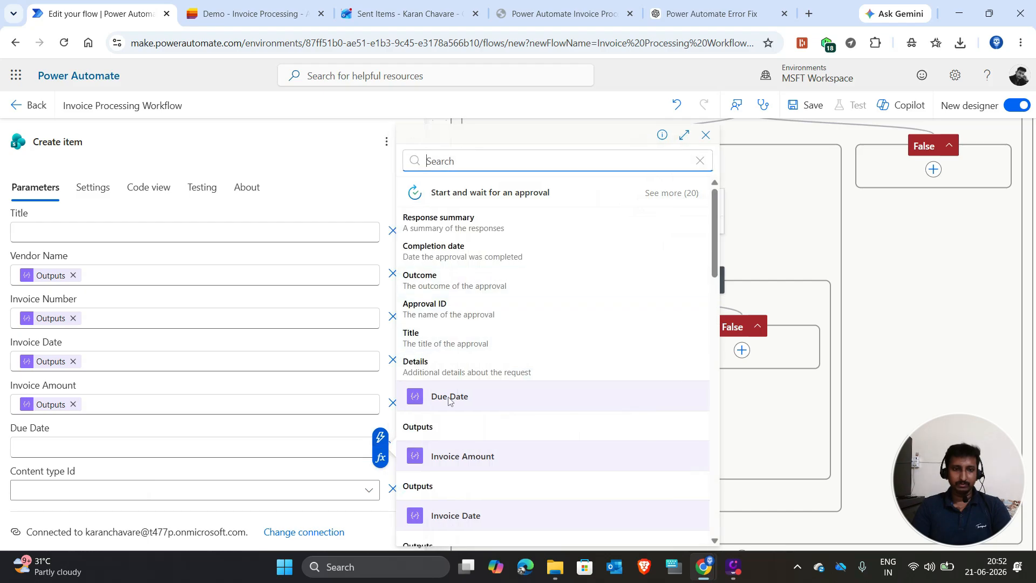
pyautogui.click(433, 426)
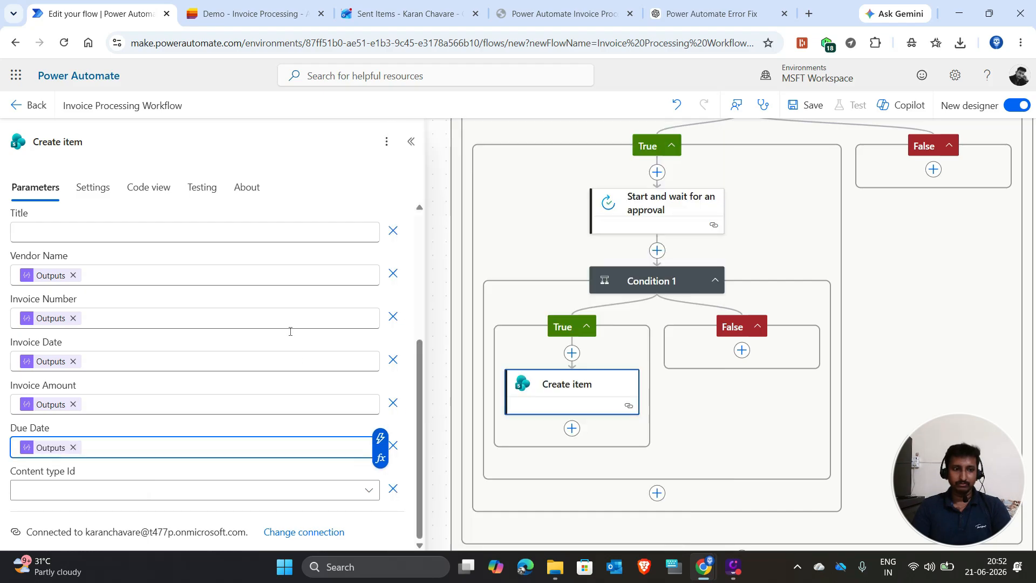
pyautogui.scroll(5, 237, 384)
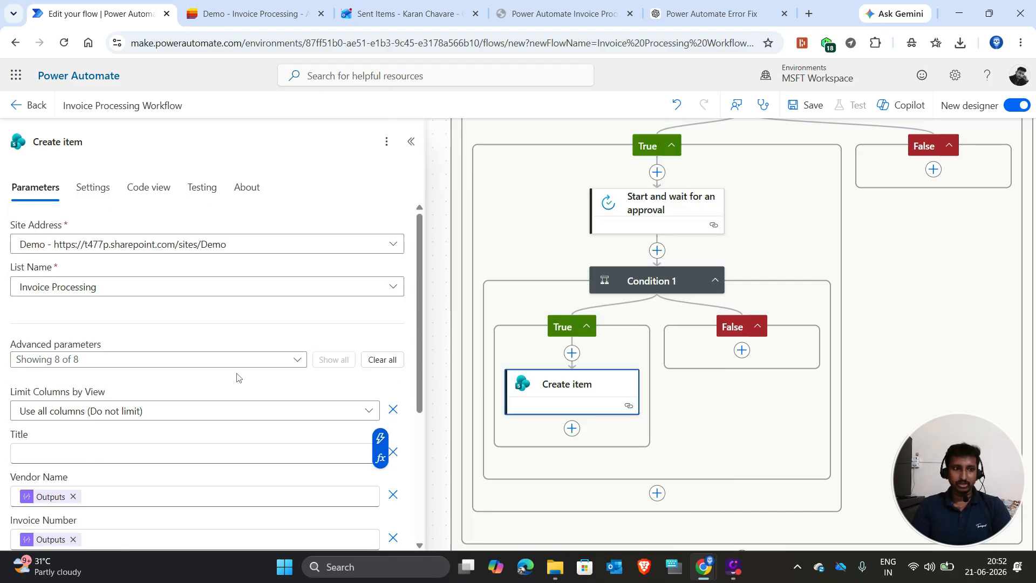
pyautogui.click(411, 141)
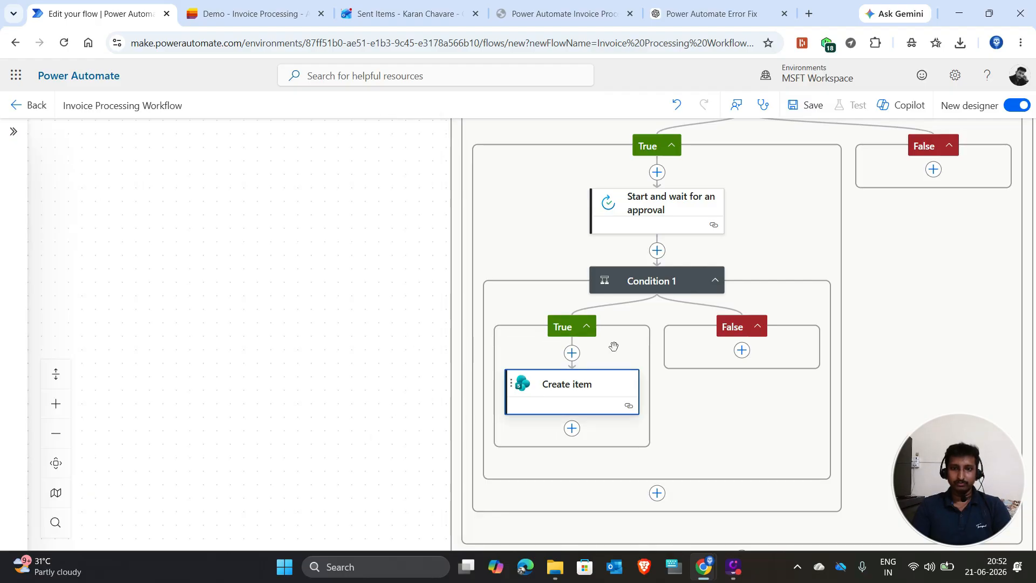
# Step: Copy the Create item action from Condition 1's True branch and paste it into the outer Condition's False branch
pyautogui.scroll(2, 614, 345)
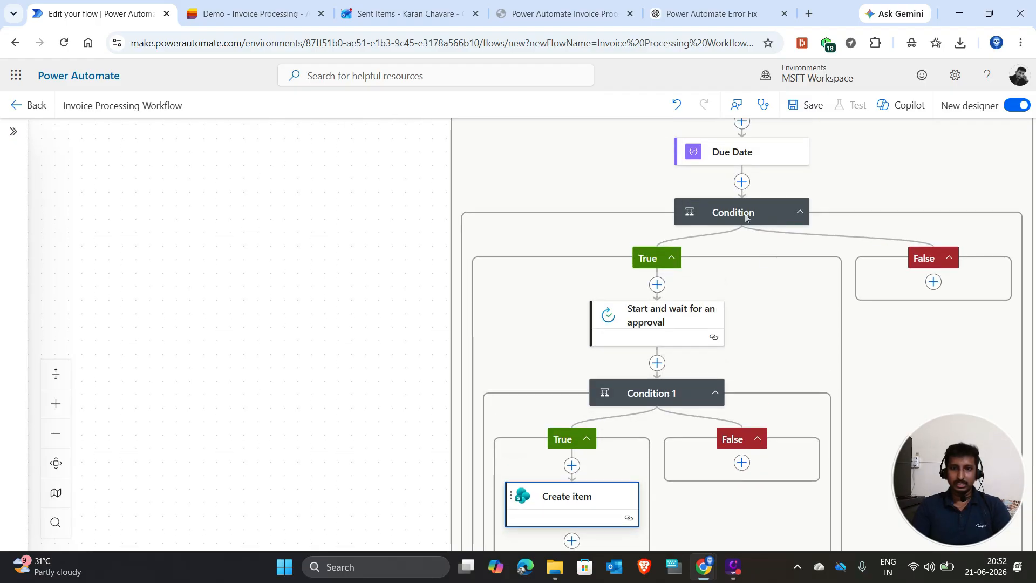
pyautogui.scroll(1, 732, 222)
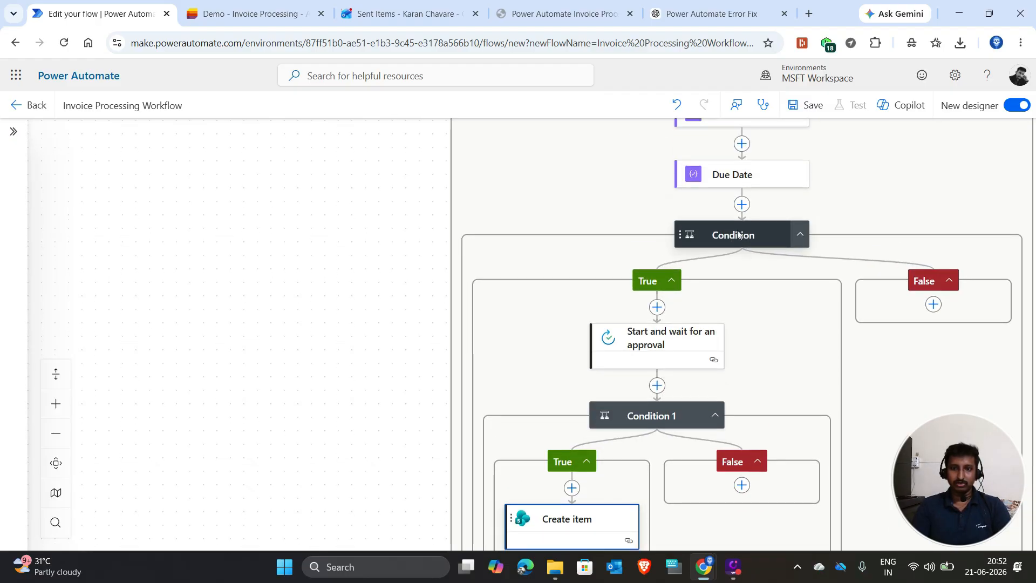
pyautogui.click(737, 236)
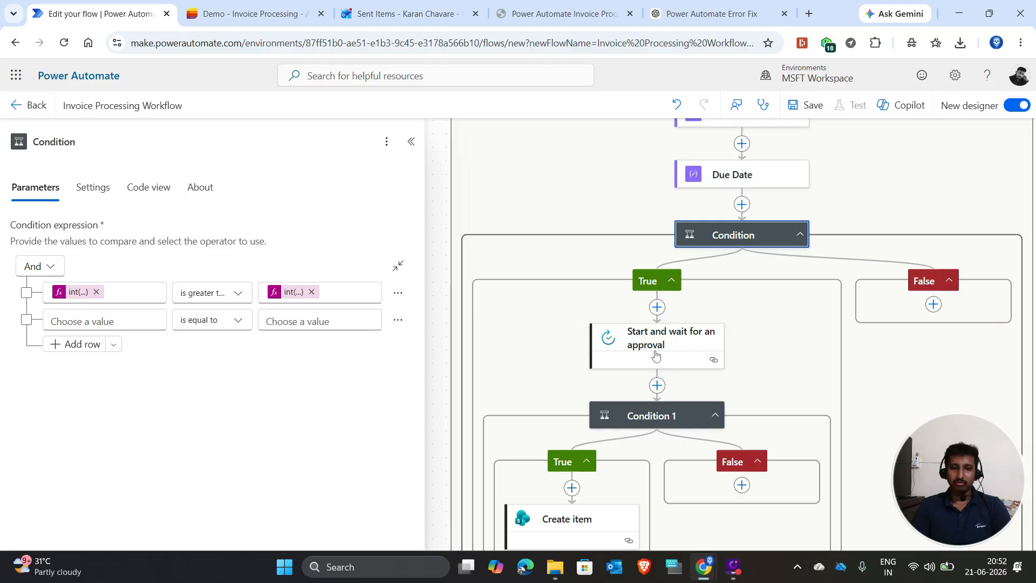
pyautogui.scroll(-1, 832, 331)
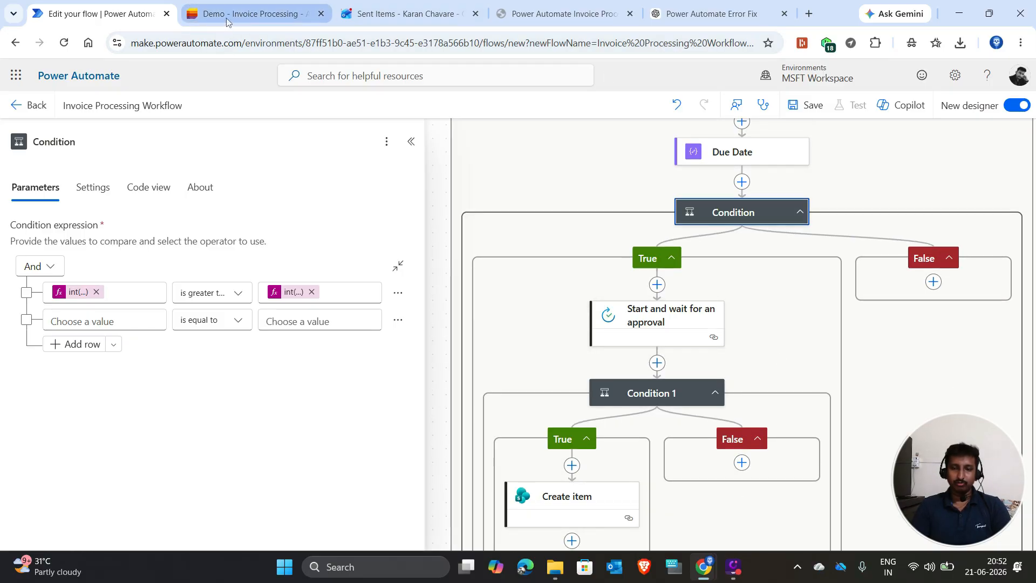
pyautogui.scroll(-2, 674, 244)
pyautogui.scroll(-3, 674, 244)
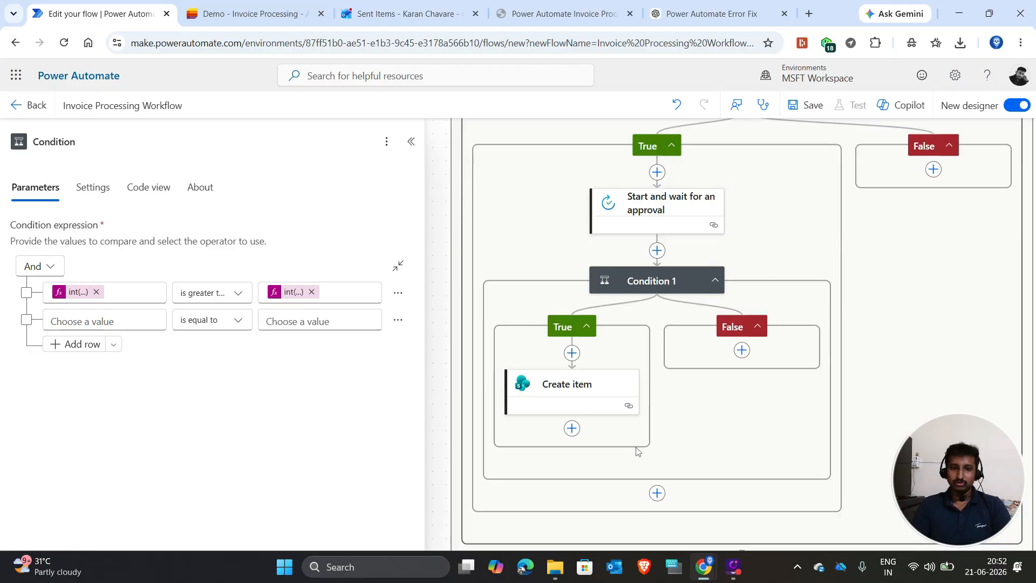
pyautogui.rightClick(580, 388)
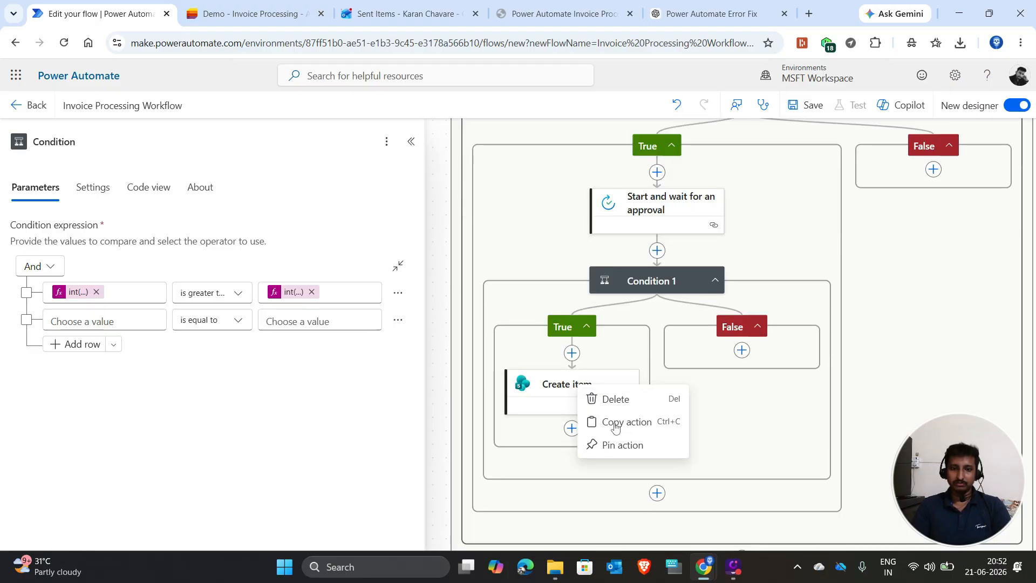
pyautogui.click(593, 422)
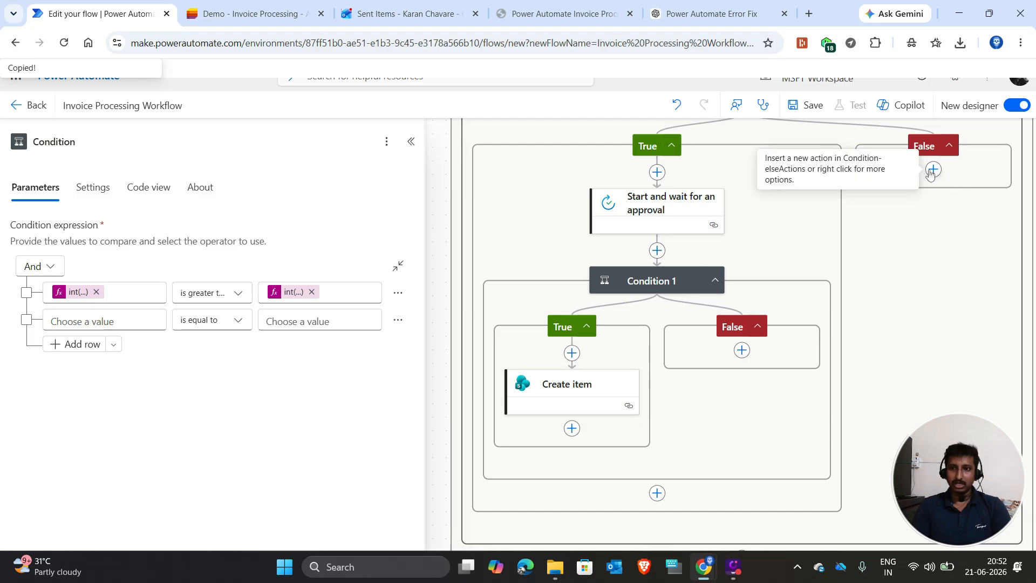
pyautogui.scroll(1, 869, 241)
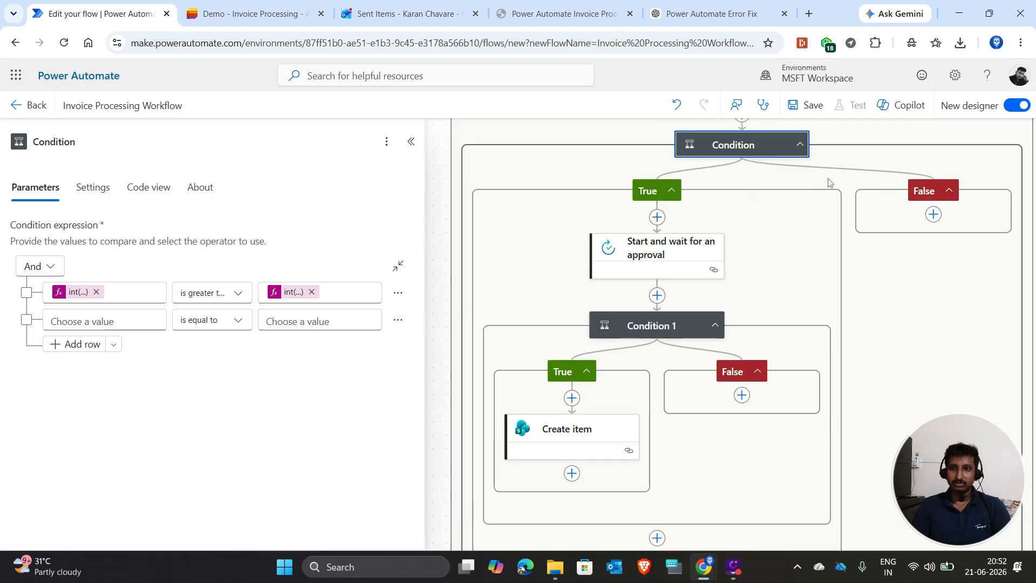
pyautogui.click(934, 214)
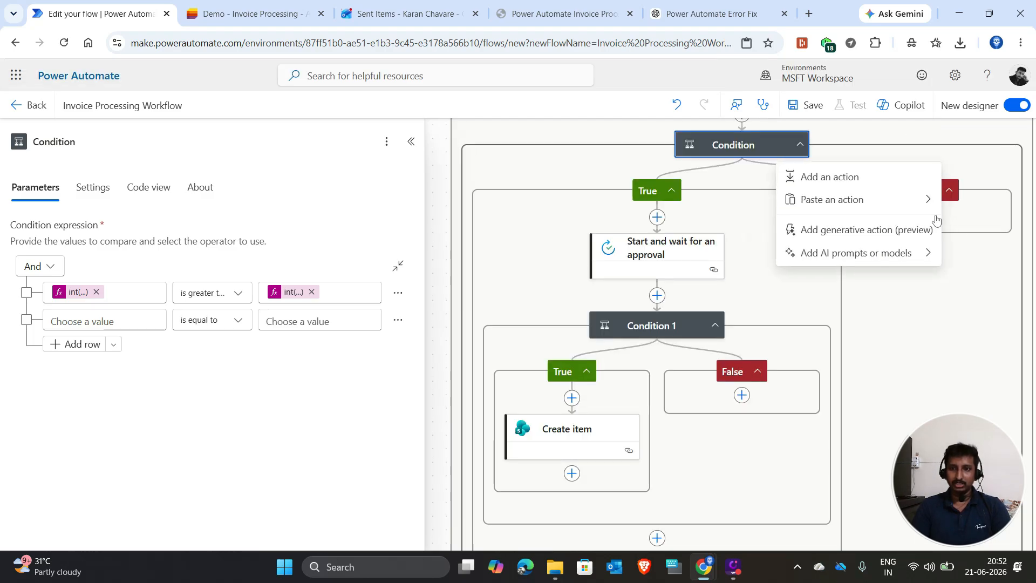
pyautogui.click(840, 213)
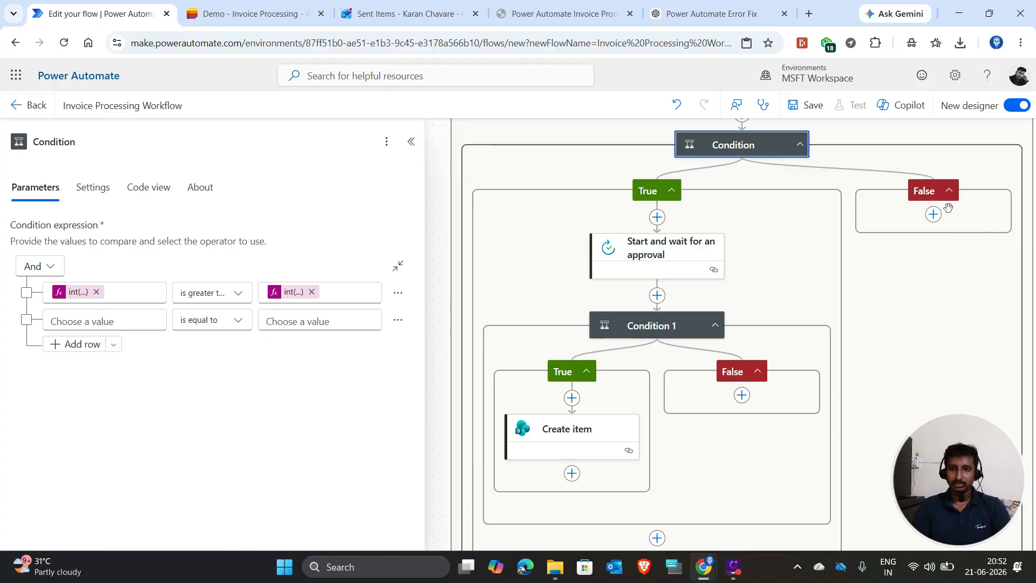
pyautogui.click(934, 215)
pyautogui.click(832, 201)
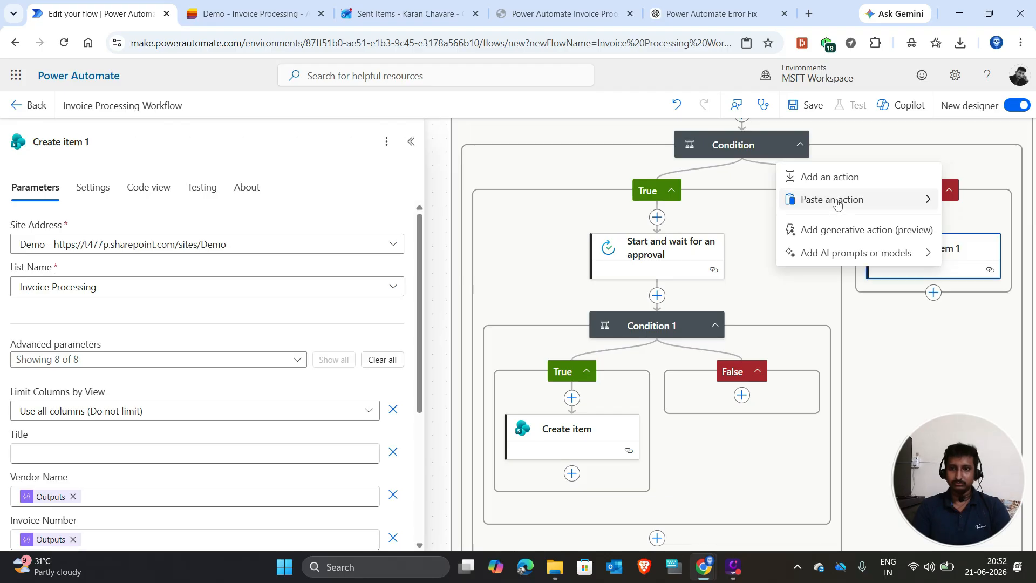
# Step: Check the pasted Create item action's parameters and the flow's sequence of actions and branches, and save the flow
pyautogui.click(987, 219)
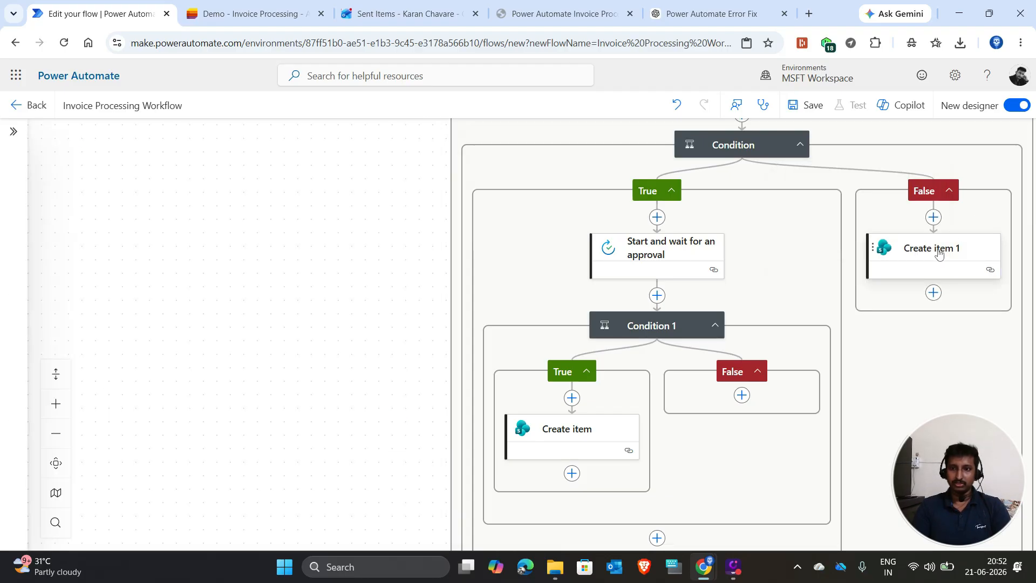
pyautogui.click(940, 253)
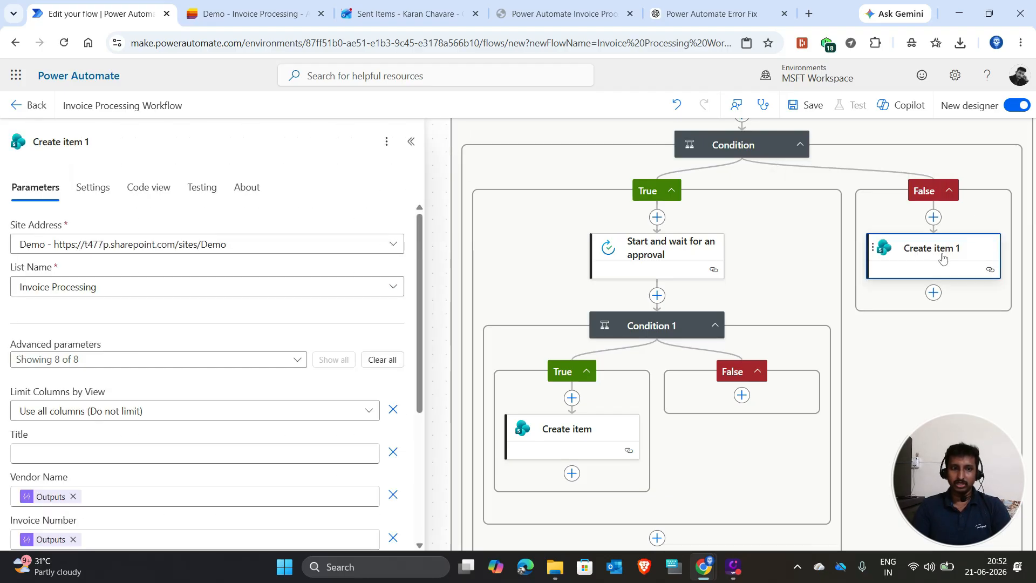
pyautogui.scroll(-1, 940, 259)
pyautogui.scroll(-1, 934, 216)
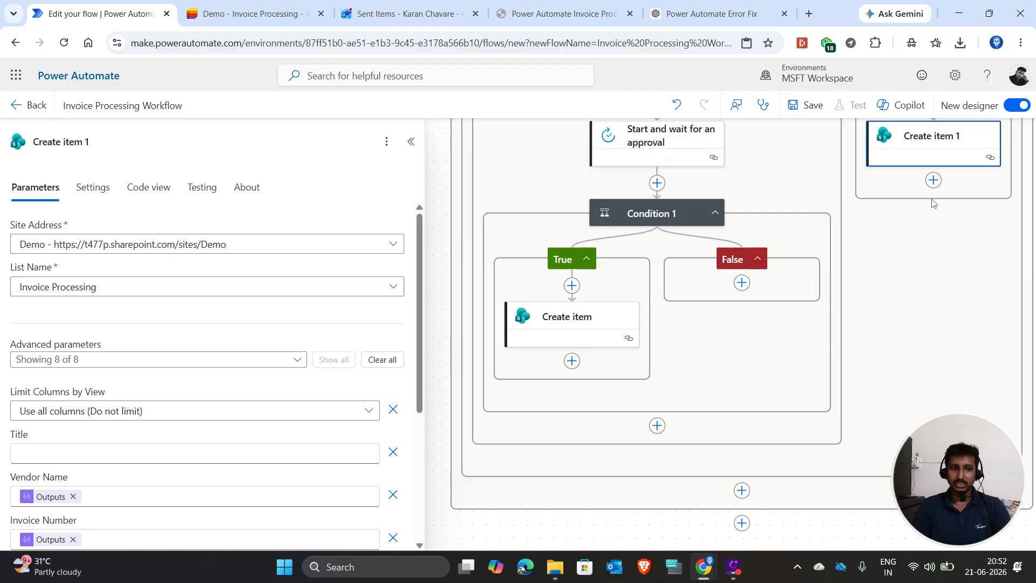
pyautogui.scroll(-1, 935, 216)
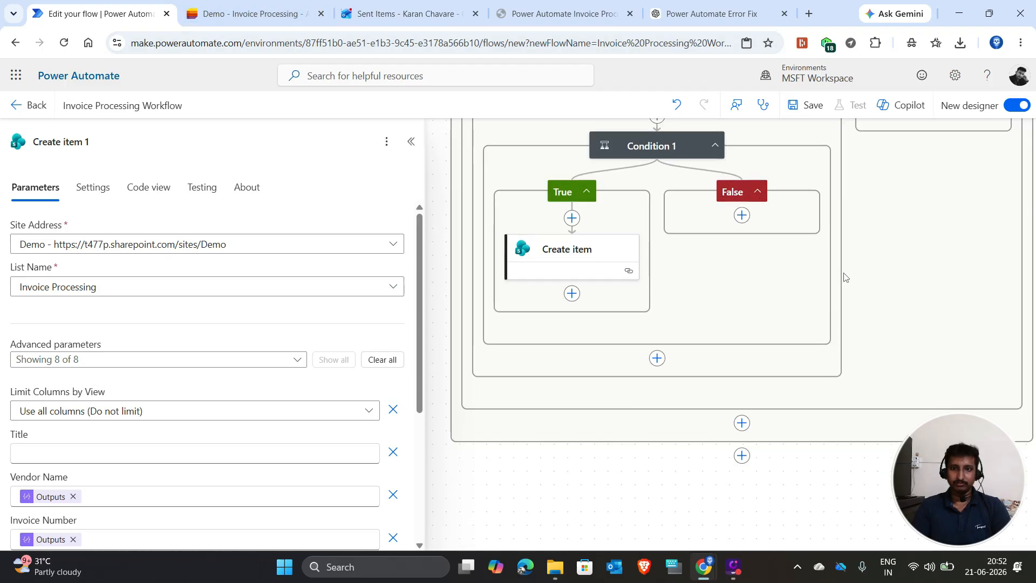
pyautogui.scroll(4, 845, 277)
pyautogui.scroll(10, 845, 277)
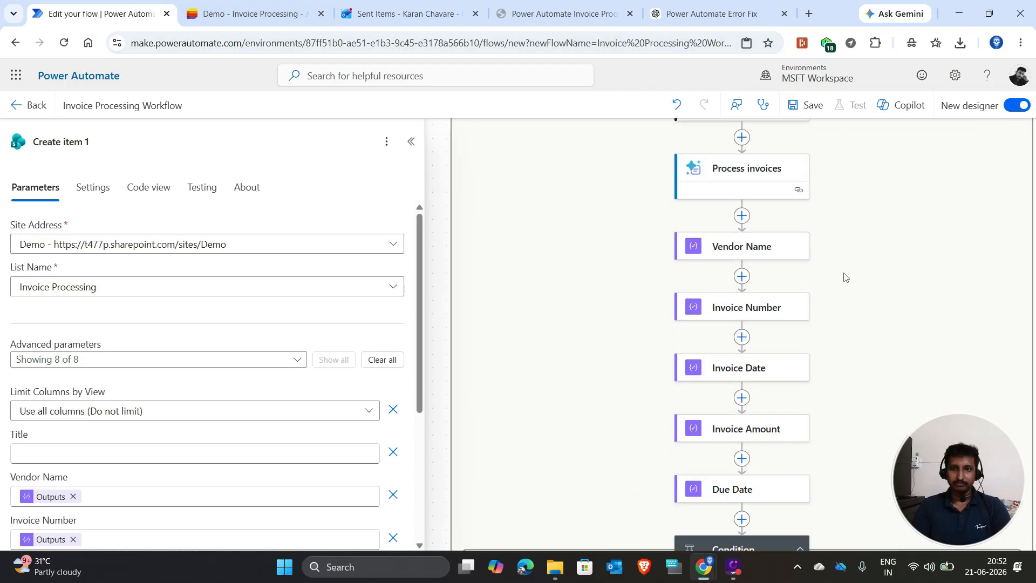
pyautogui.scroll(-7, 846, 275)
pyautogui.scroll(-6, 844, 275)
pyautogui.scroll(9, 844, 270)
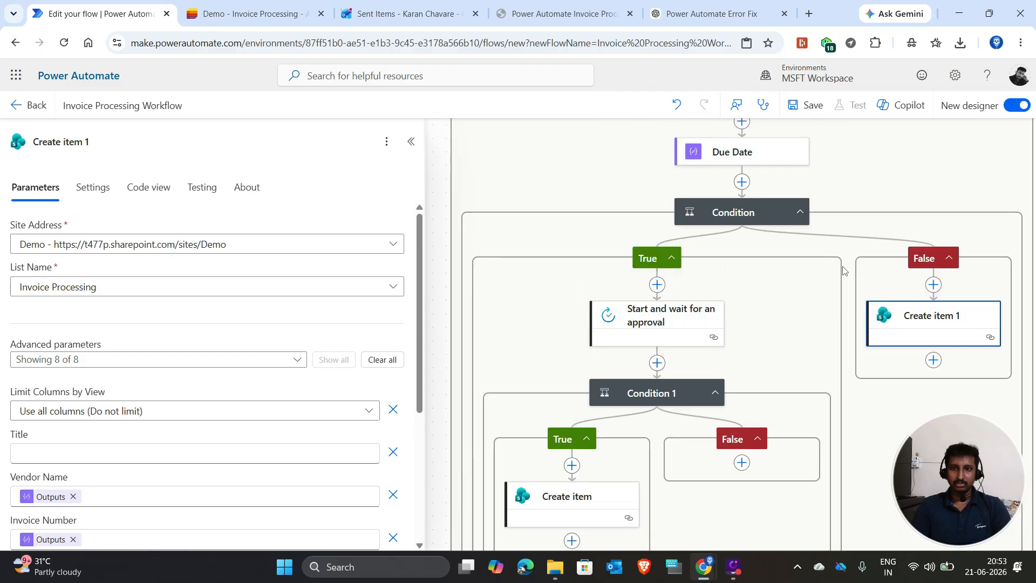
pyautogui.scroll(2, 840, 225)
pyautogui.scroll(-8, 839, 224)
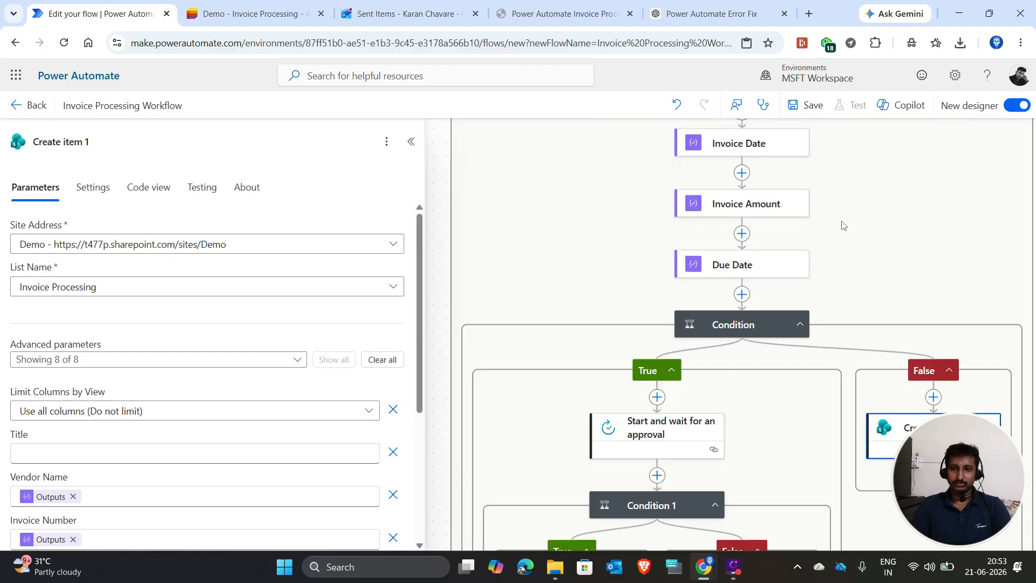
pyautogui.click(806, 107)
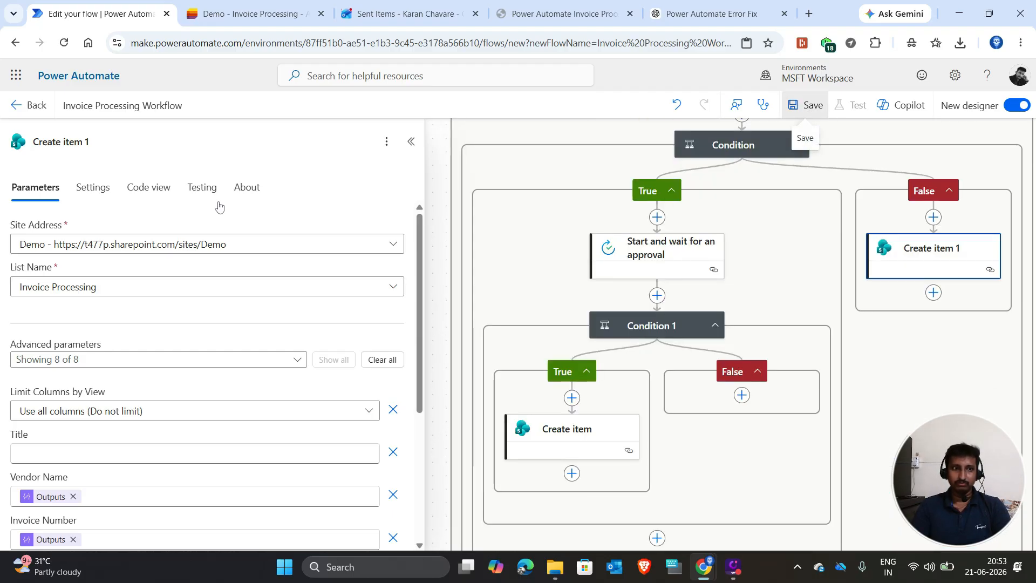
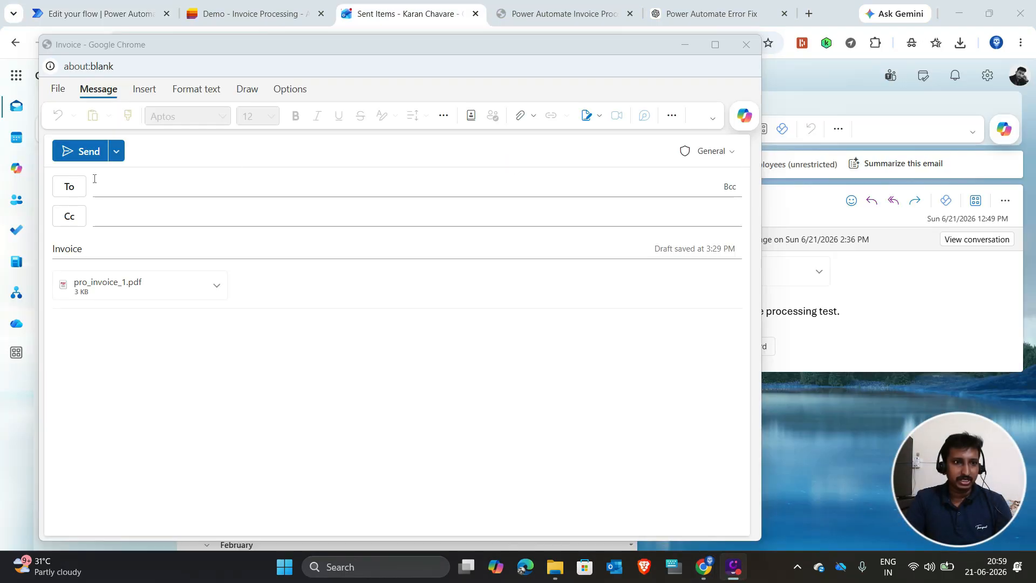
# Step: In Outlook, address the Invoice draft with pro_invoice_1.pdf attached to the first suggested contact, and highlight its subject
pyautogui.click(132, 188)
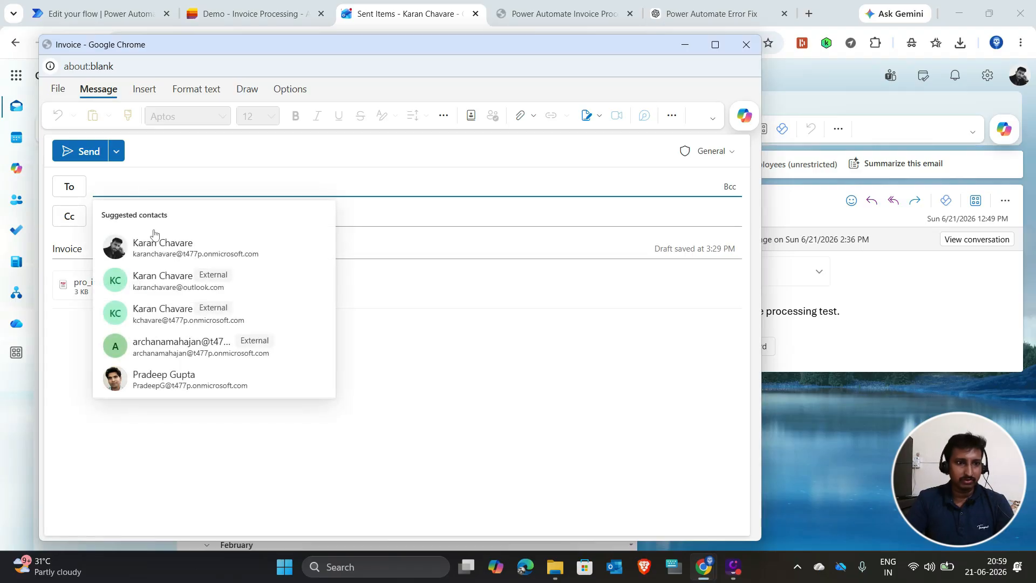
pyautogui.click(184, 256)
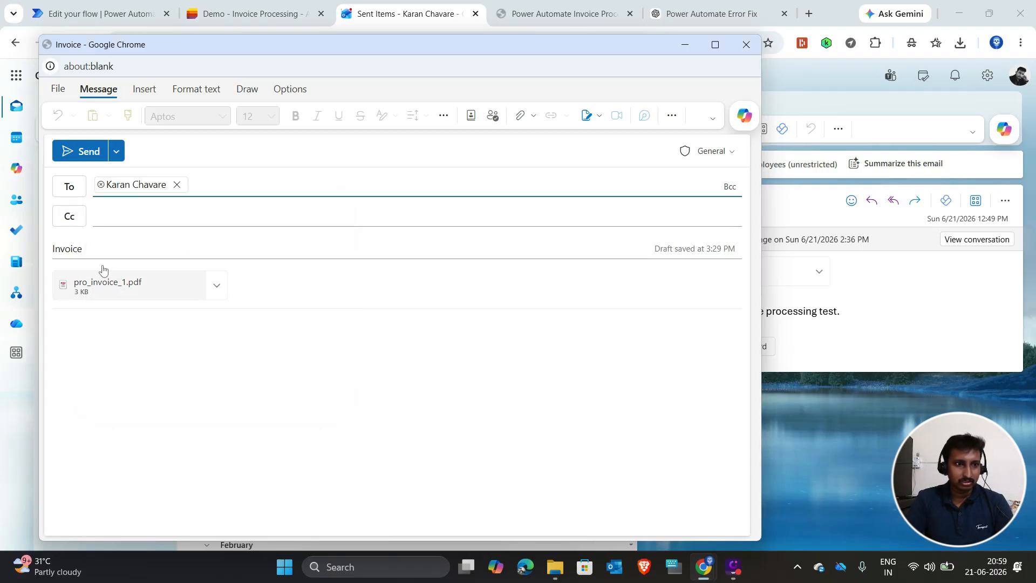
pyautogui.moveTo(95, 248); pyautogui.dragTo(53, 250)
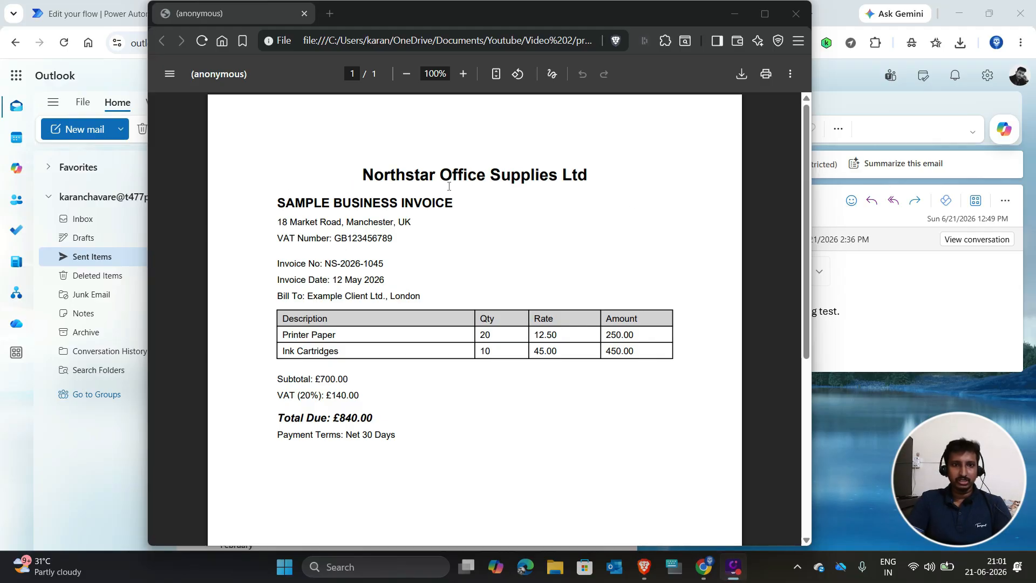
# Step: Examine the Northstar Office Supplies Ltd sample invoice's vendor name, invoice number, invoice date, subtotal and total due
pyautogui.moveTo(362, 174); pyautogui.dragTo(588, 175)
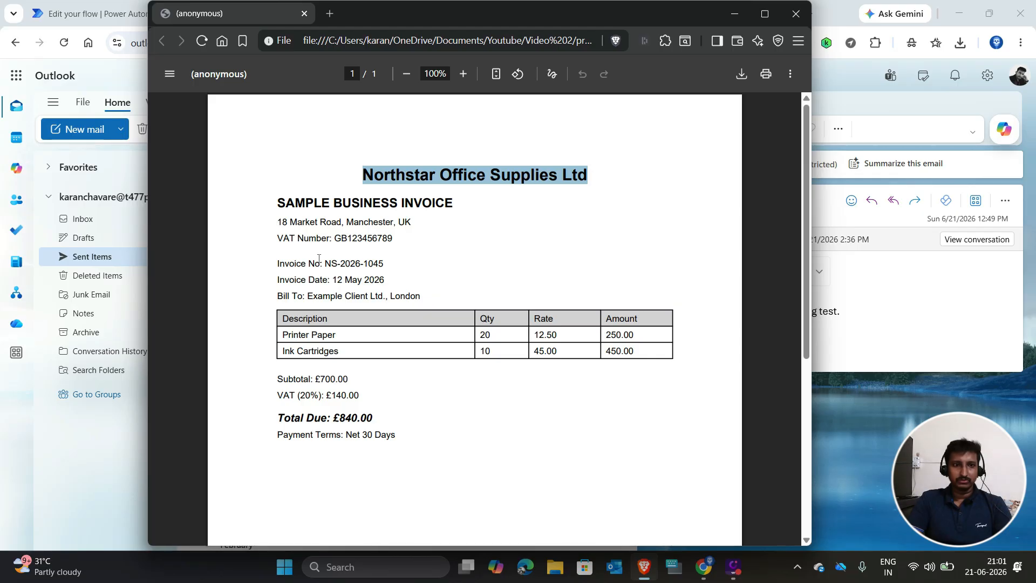
pyautogui.moveTo(322, 264); pyautogui.dragTo(395, 263)
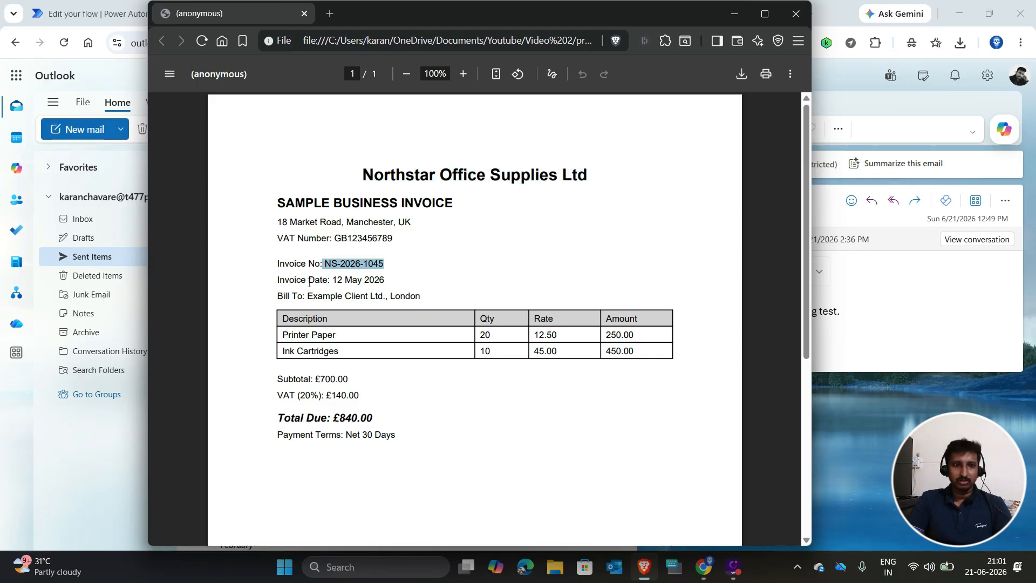
pyautogui.moveTo(333, 280); pyautogui.dragTo(409, 271)
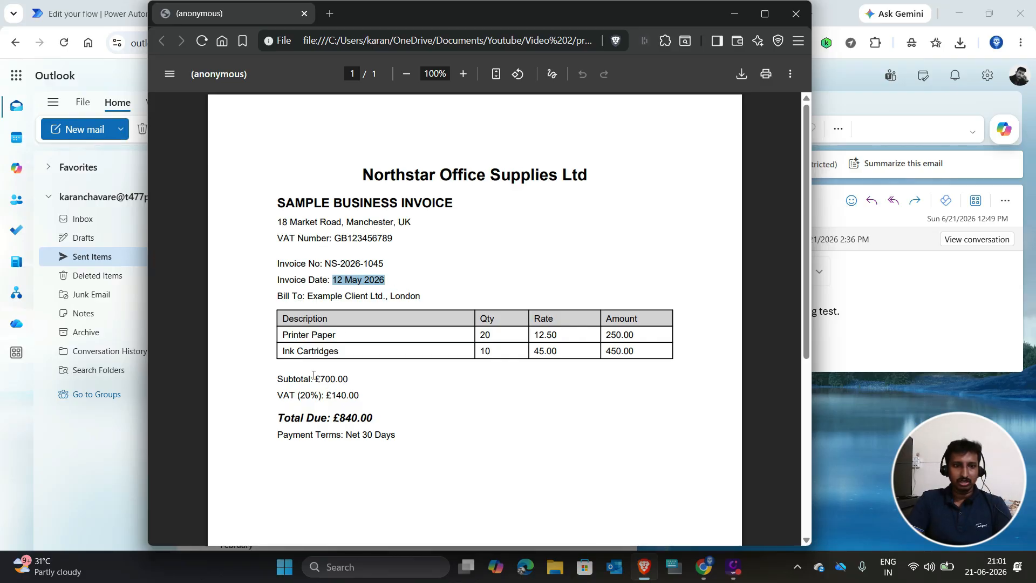
pyautogui.moveTo(314, 378); pyautogui.dragTo(359, 380)
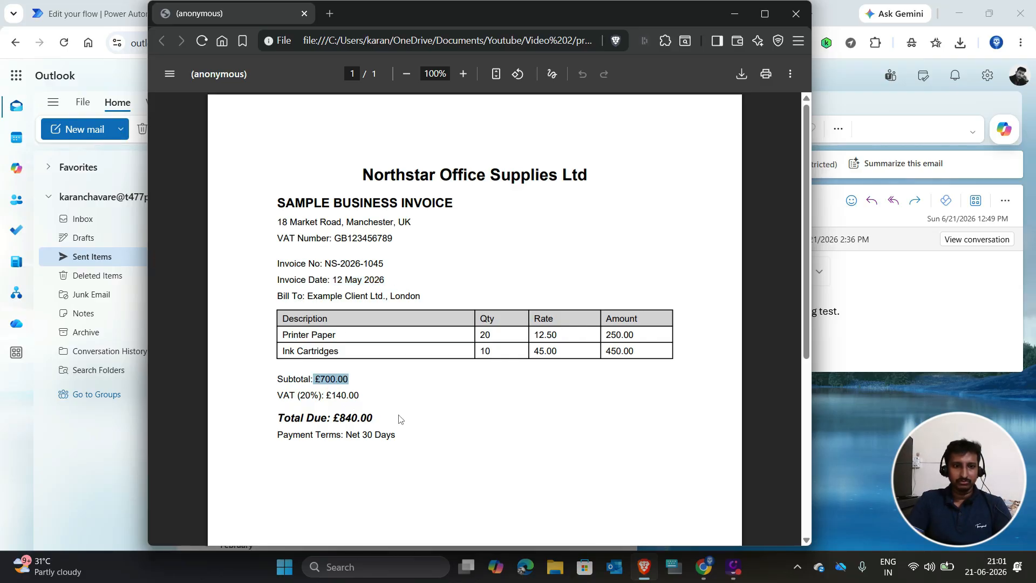
pyautogui.click(297, 416)
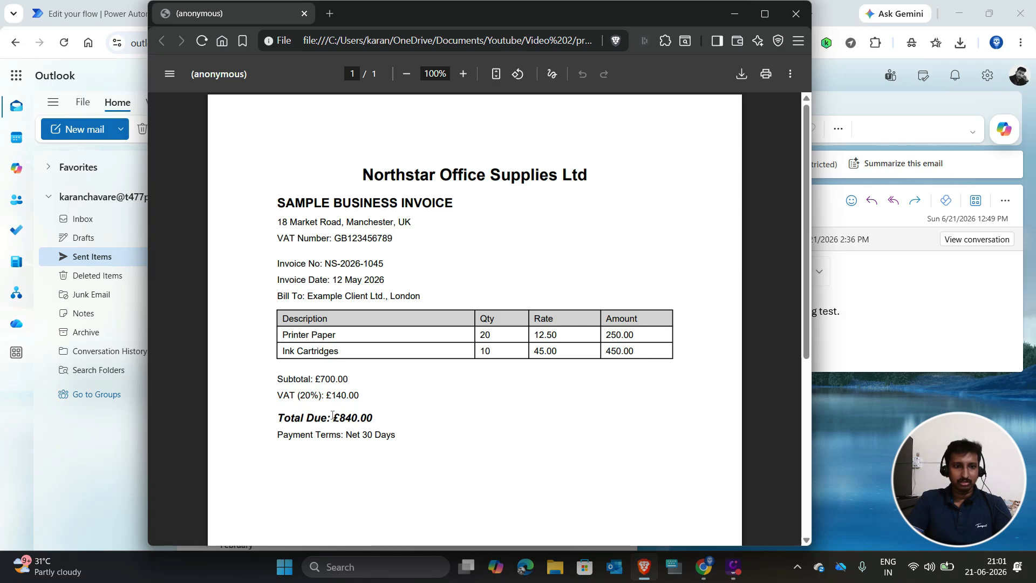
pyautogui.moveTo(335, 416); pyautogui.dragTo(372, 419)
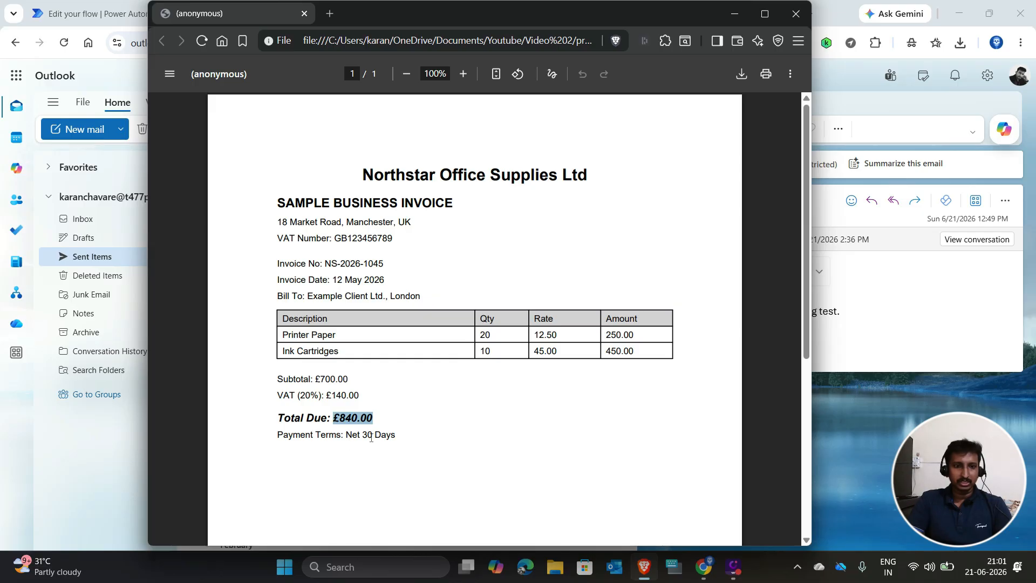
# Step: Check the sample invoice's payment terms and close the PDF preview
pyautogui.moveTo(348, 434); pyautogui.dragTo(393, 434)
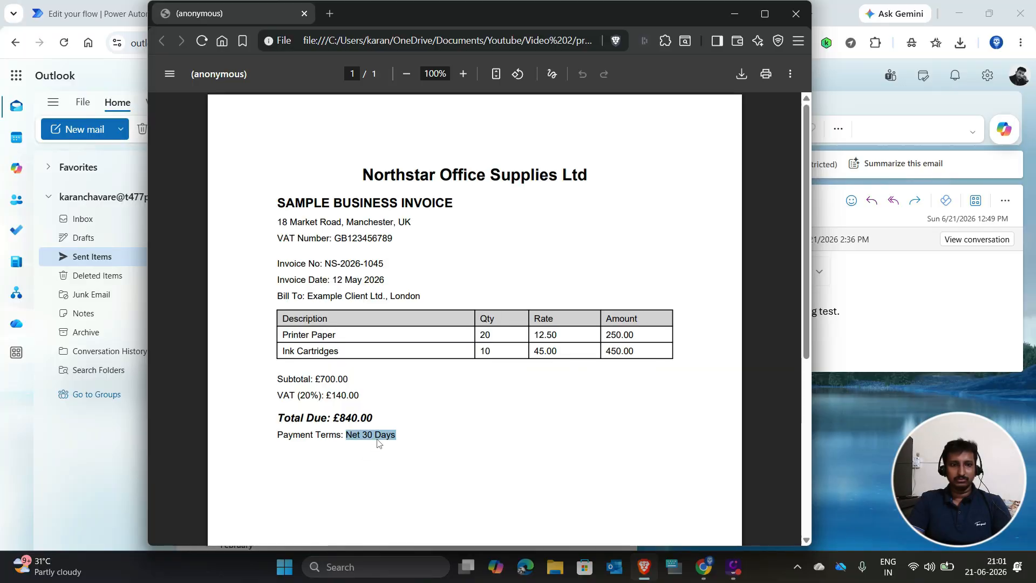
pyautogui.click(377, 440)
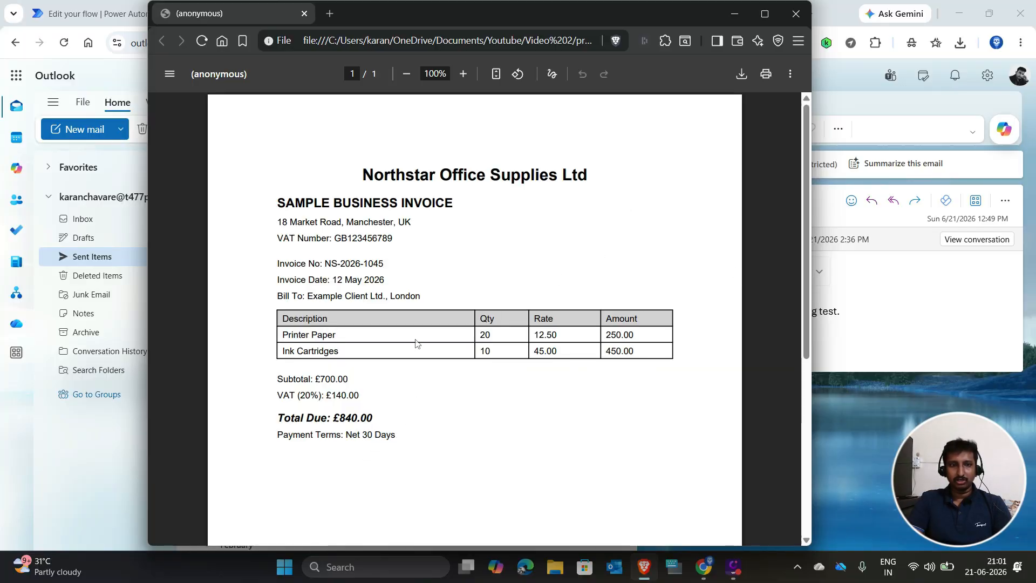
pyautogui.click(795, 15)
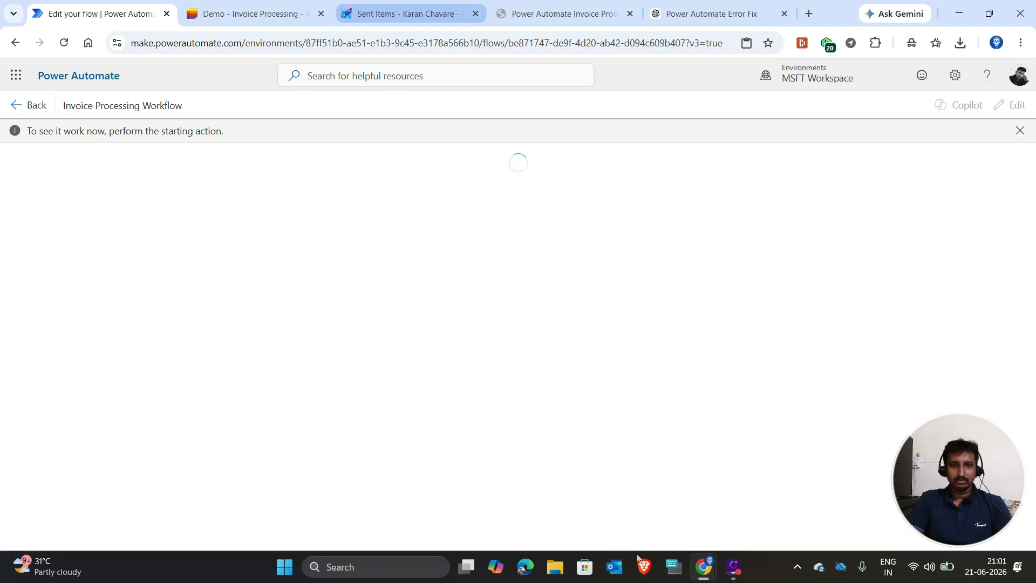
# Step: Return to the Invoice email draft with pro_invoice_1.pdf attached and send it
pyautogui.moveTo(706, 576)
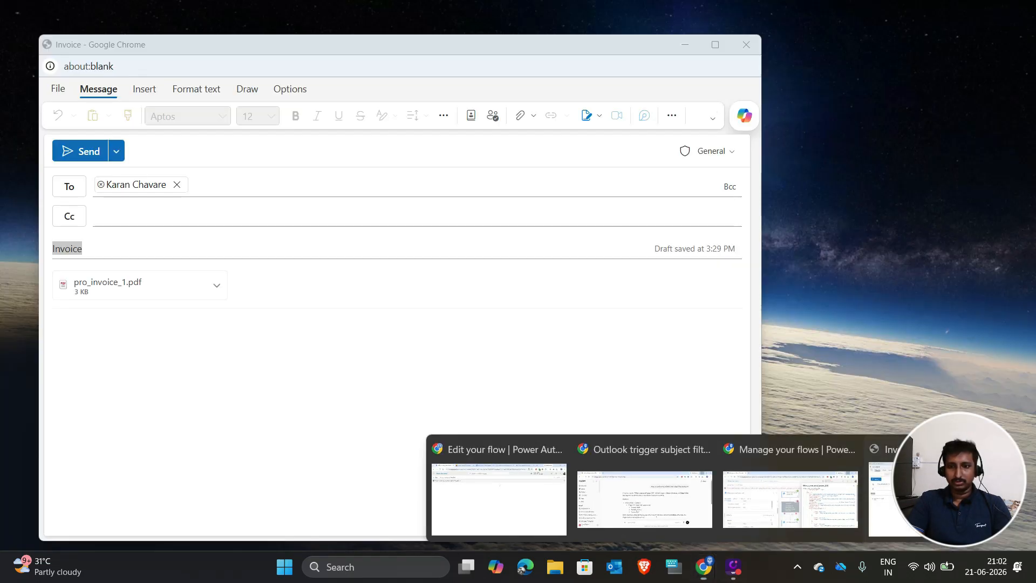
pyautogui.click(885, 497)
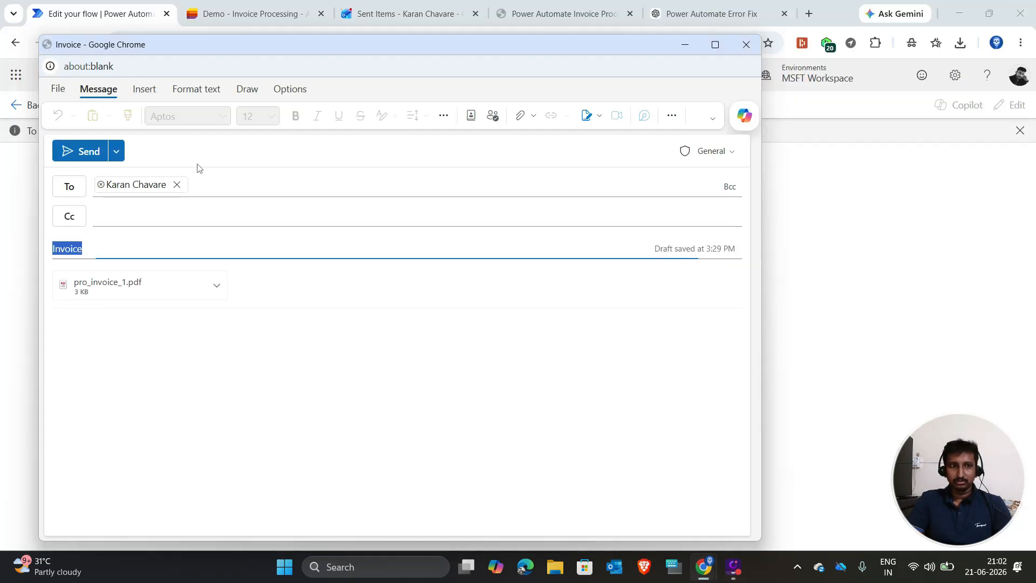
pyautogui.click(86, 151)
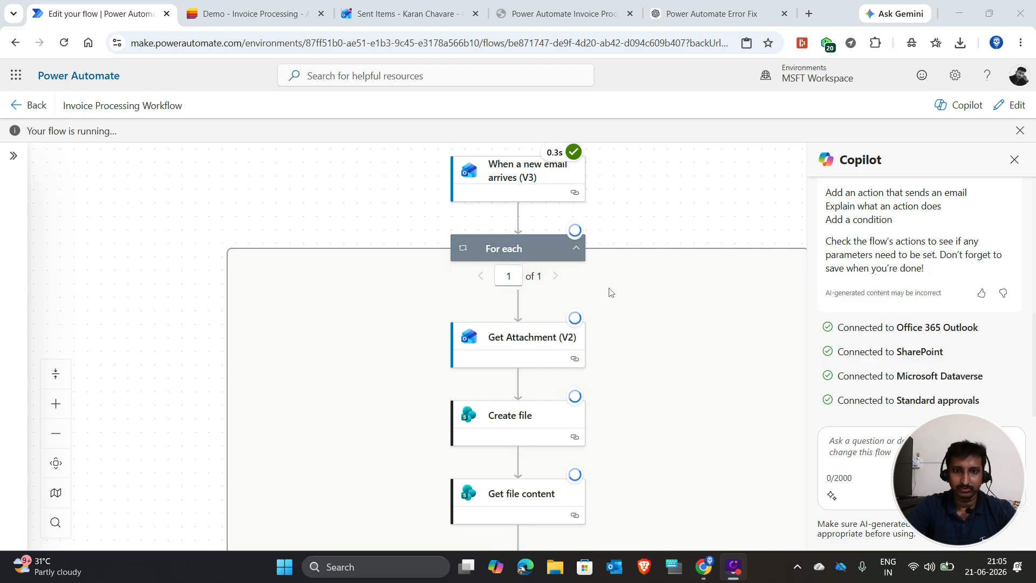
# Step: Examine the run status of the flow's actions from the email trigger down to the branches of both conditions
pyautogui.scroll(-1, 608, 292)
pyautogui.scroll(1, 621, 278)
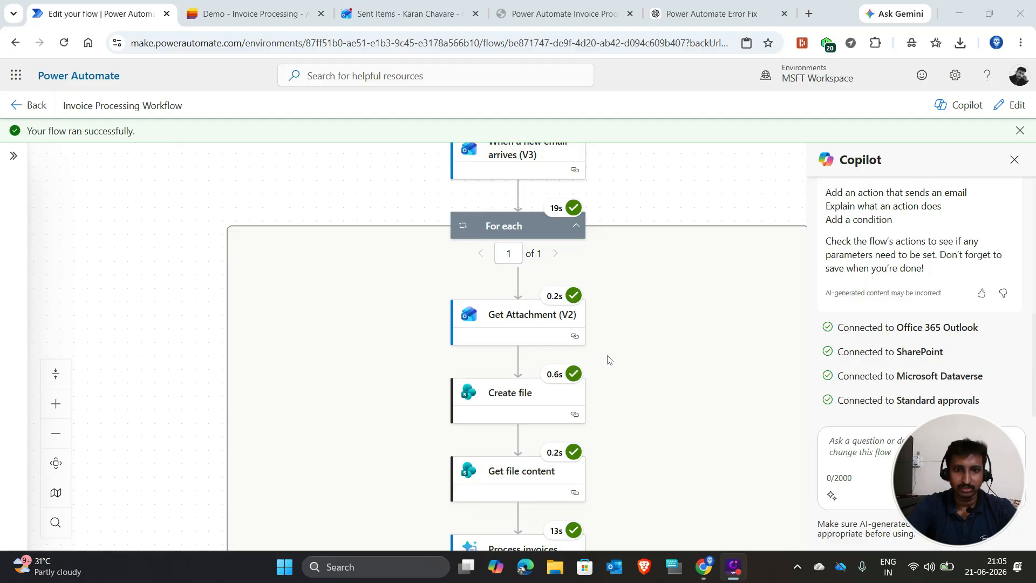
pyautogui.scroll(-1, 608, 360)
pyautogui.scroll(-4, 608, 341)
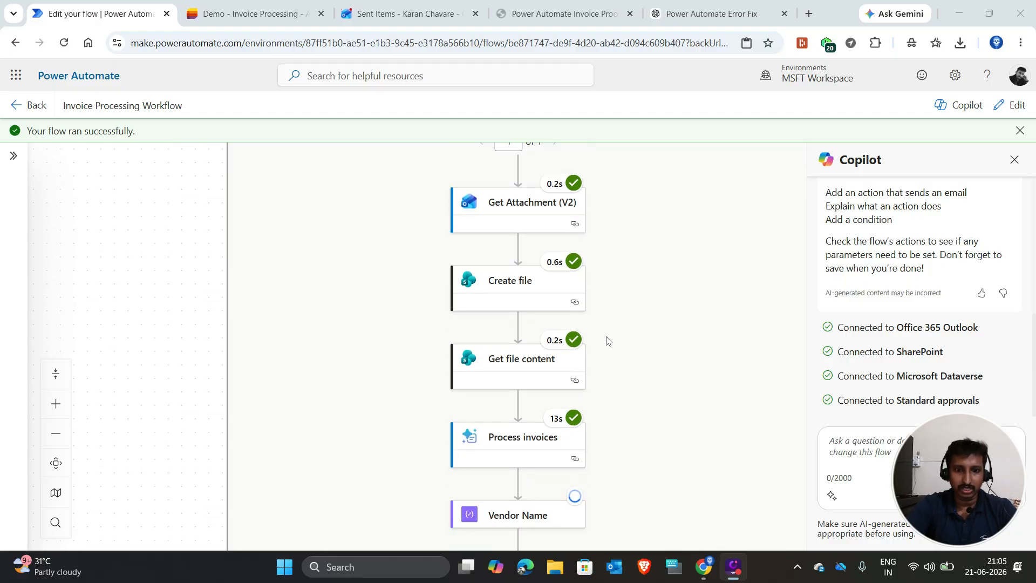
pyautogui.scroll(-3, 607, 338)
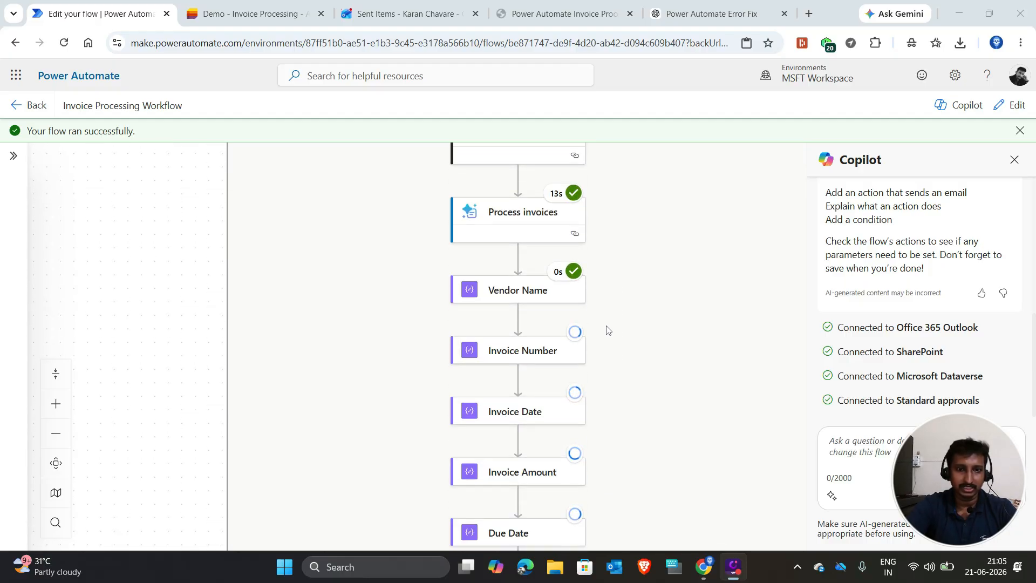
pyautogui.scroll(-2, 609, 333)
pyautogui.scroll(-2, 609, 333)
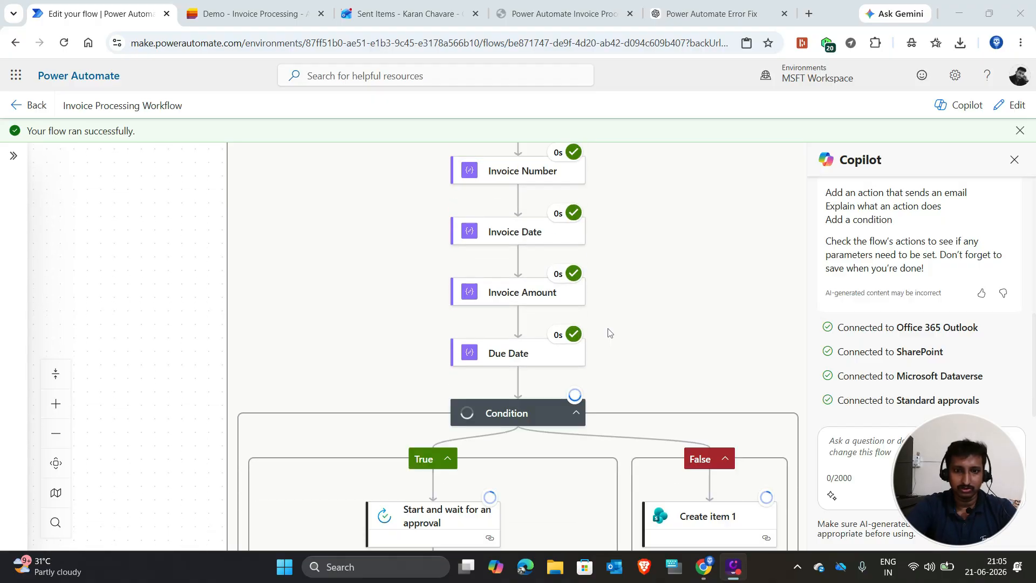
pyautogui.scroll(-1, 608, 333)
pyautogui.scroll(-2, 608, 333)
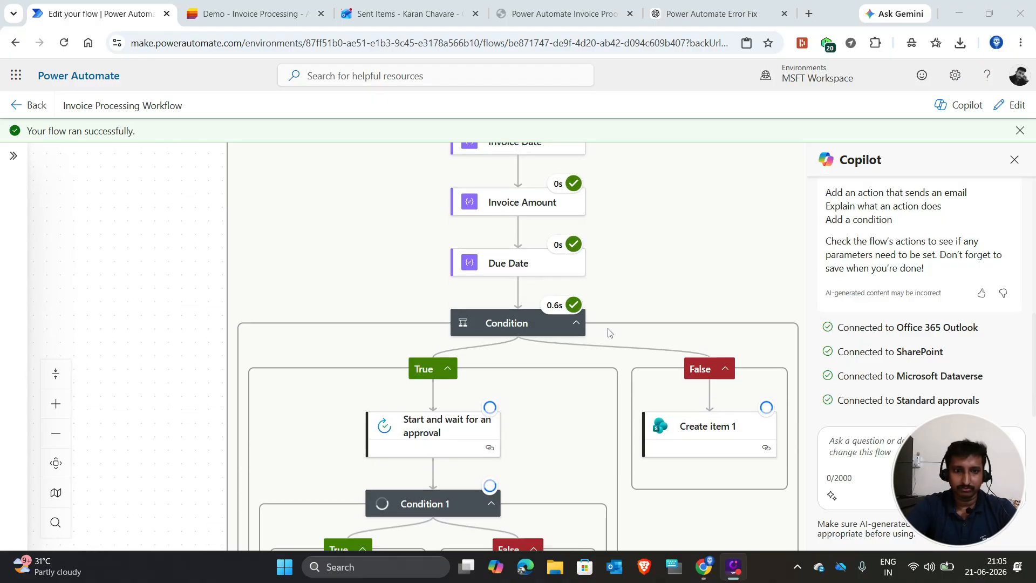
pyautogui.scroll(-1, 609, 333)
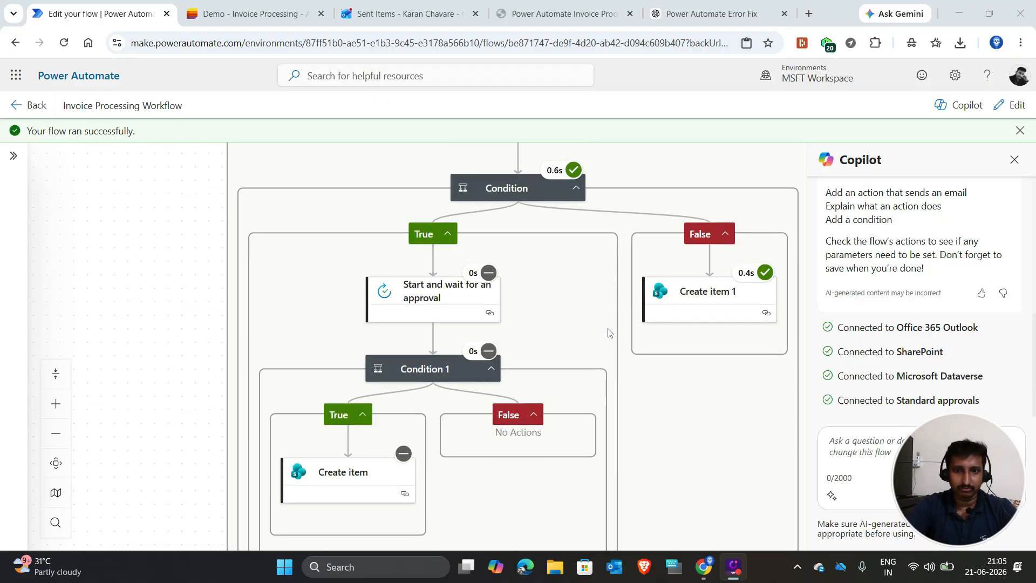
pyautogui.scroll(4, 608, 332)
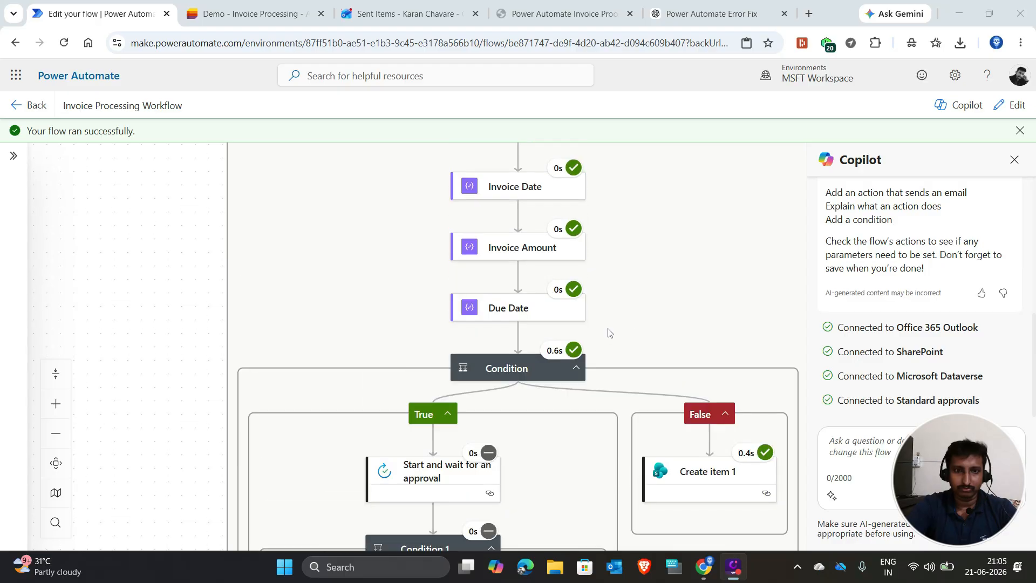
pyautogui.scroll(-2, 609, 333)
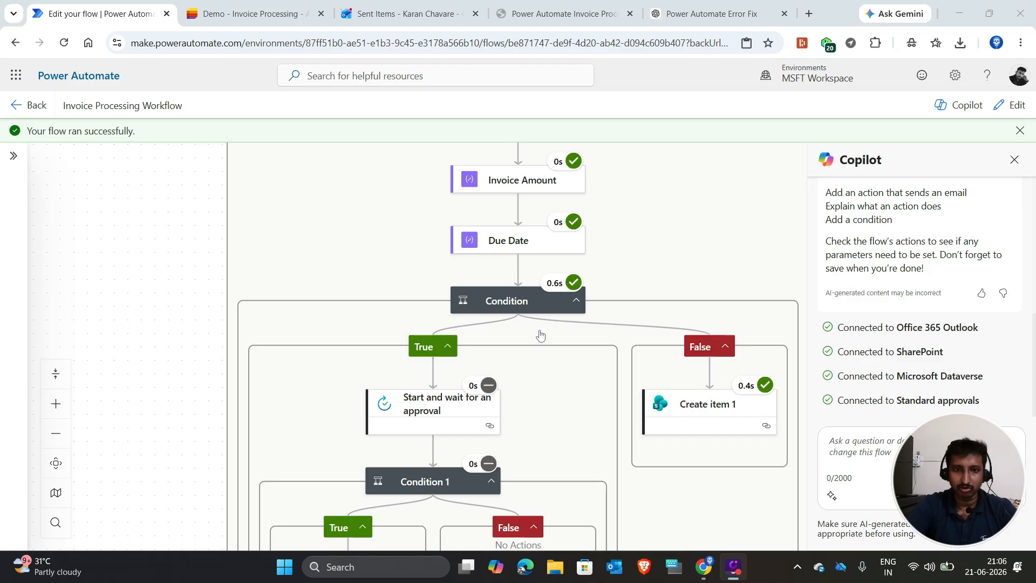
# Step: Inspect the inputs and outputs of the Invoice Amount action and the outer Condition's evaluation in the run results
pyautogui.click(526, 186)
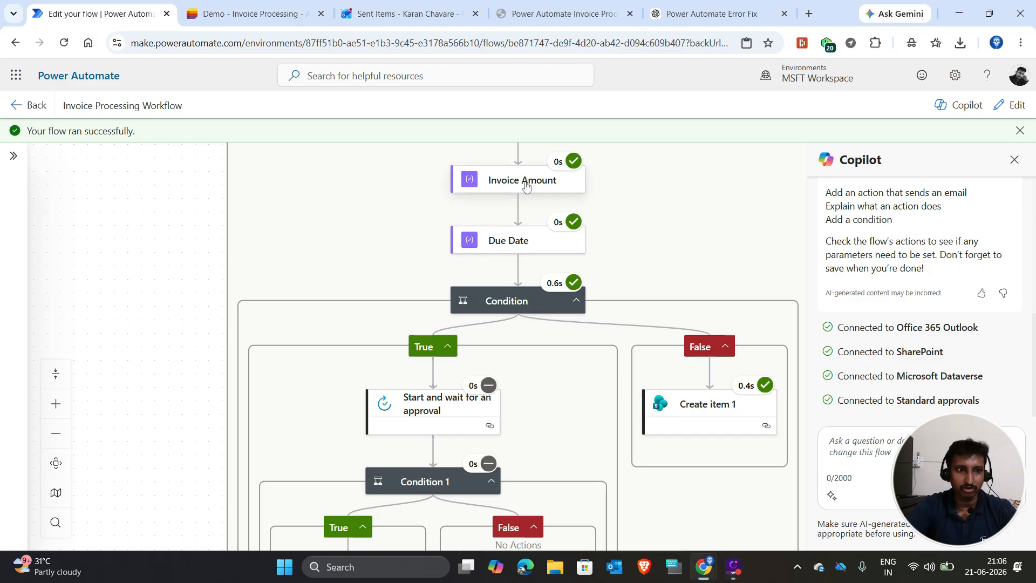
pyautogui.click(526, 186)
pyautogui.scroll(-3, 261, 400)
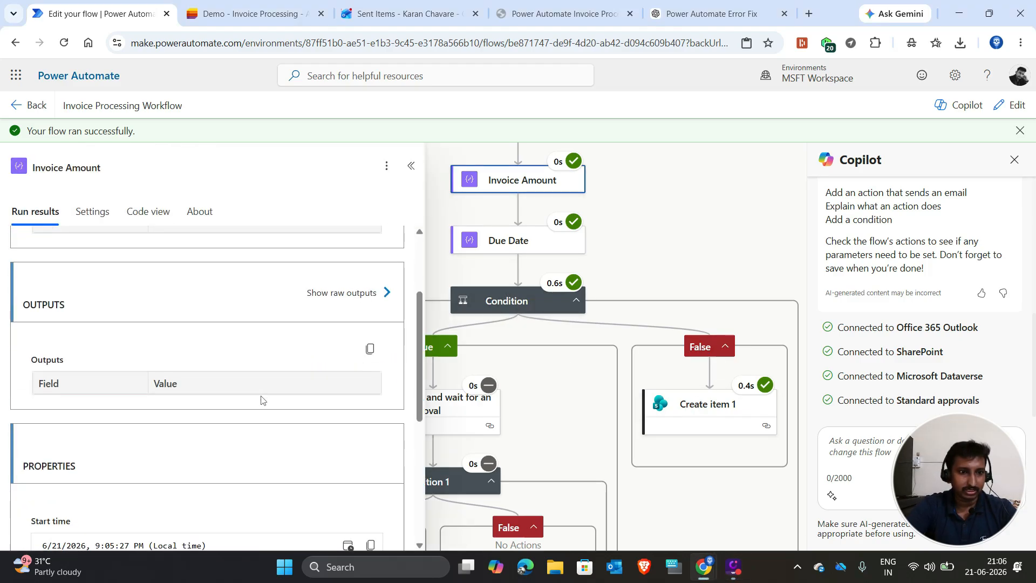
pyautogui.scroll(-5, 261, 400)
pyautogui.scroll(6, 262, 400)
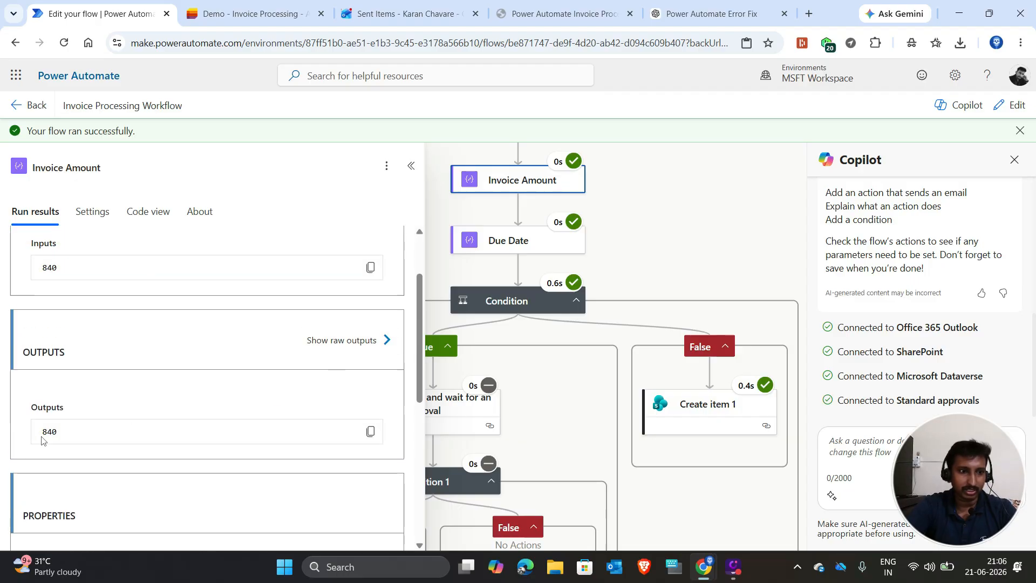
pyautogui.scroll(2, 146, 436)
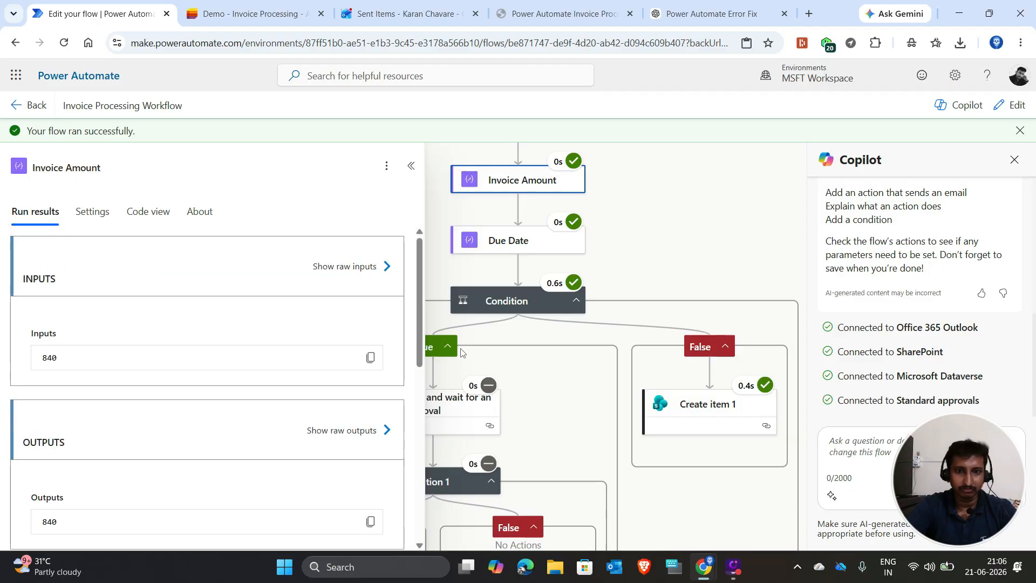
pyautogui.click(411, 165)
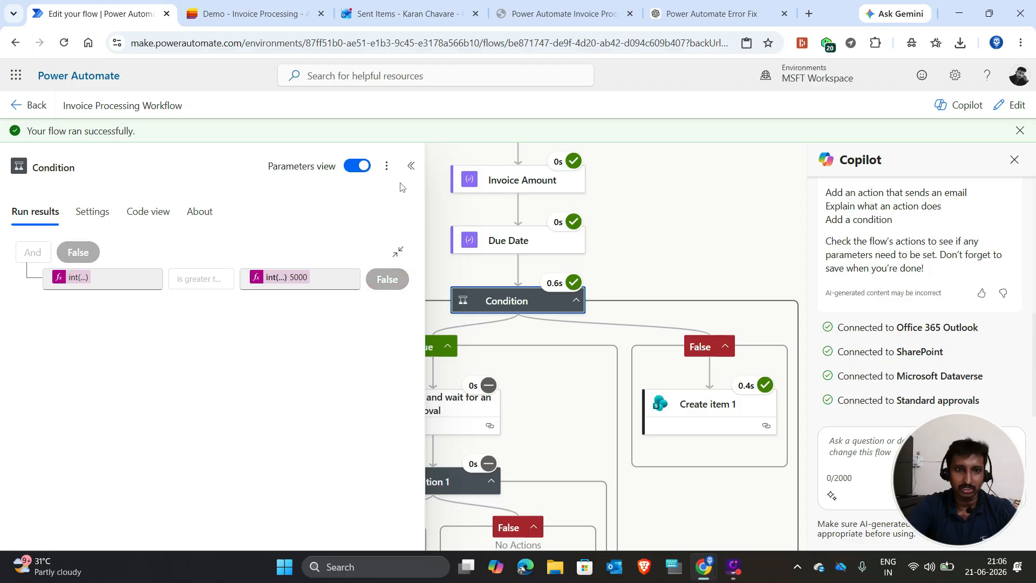
pyautogui.click(411, 166)
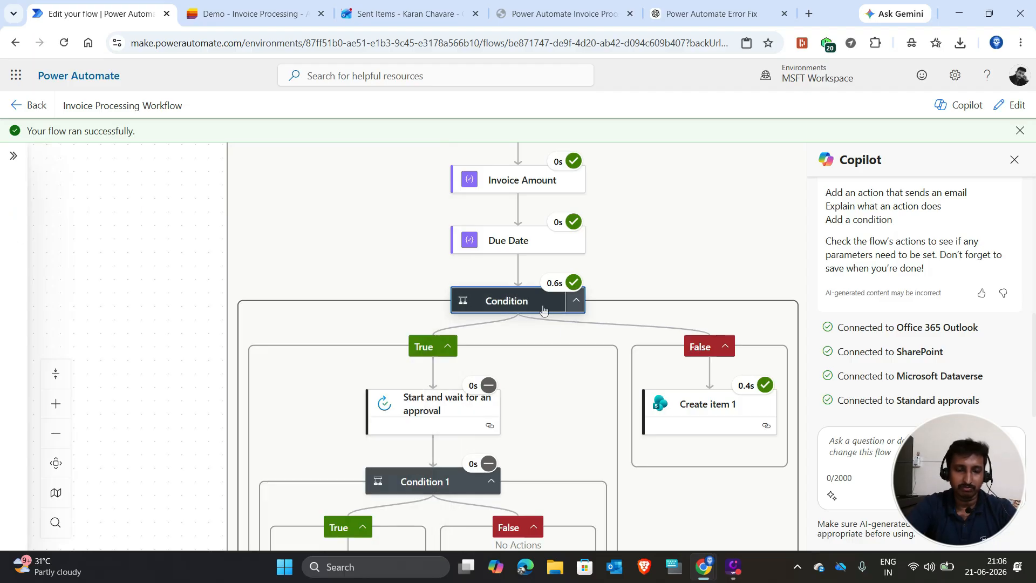
# Step: Review the run's condition branches, and refresh the Invoice Processing list in Microsoft Lists to check the recorded invoice
pyautogui.scroll(-1, 438, 460)
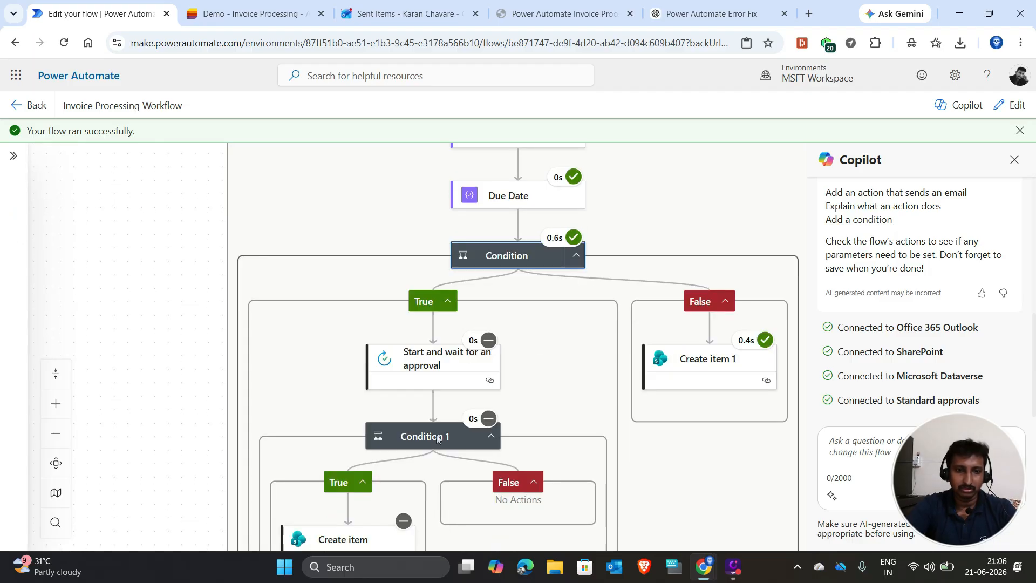
pyautogui.scroll(-1, 438, 358)
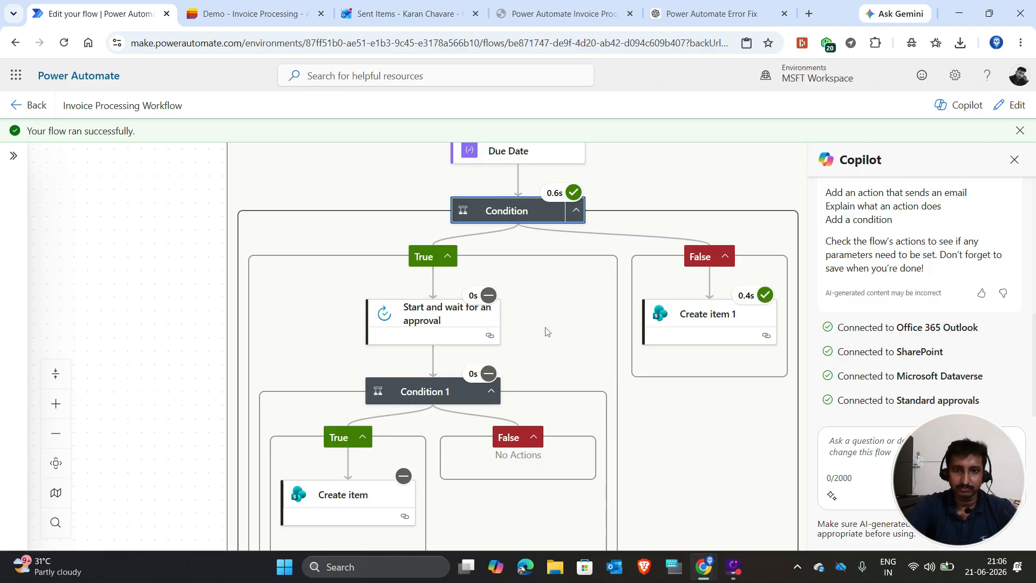
pyautogui.scroll(2, 544, 332)
pyautogui.scroll(8, 544, 332)
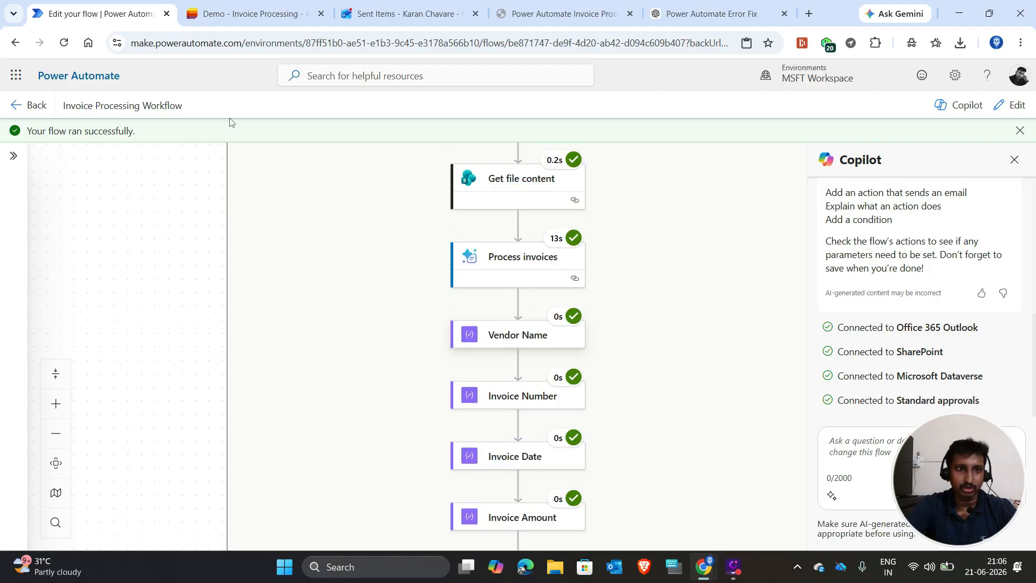
pyautogui.click(241, 17)
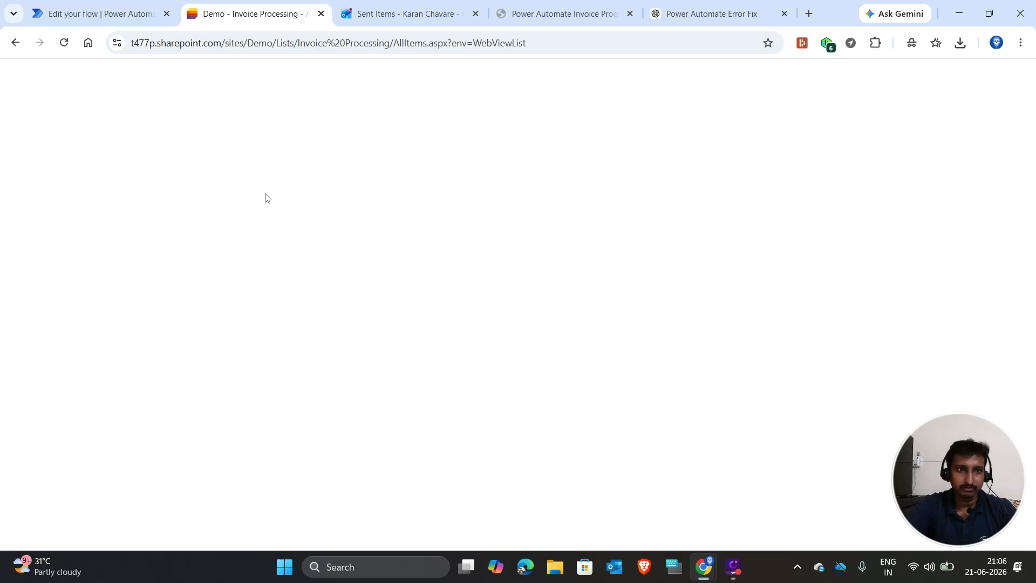
pyautogui.click(63, 43)
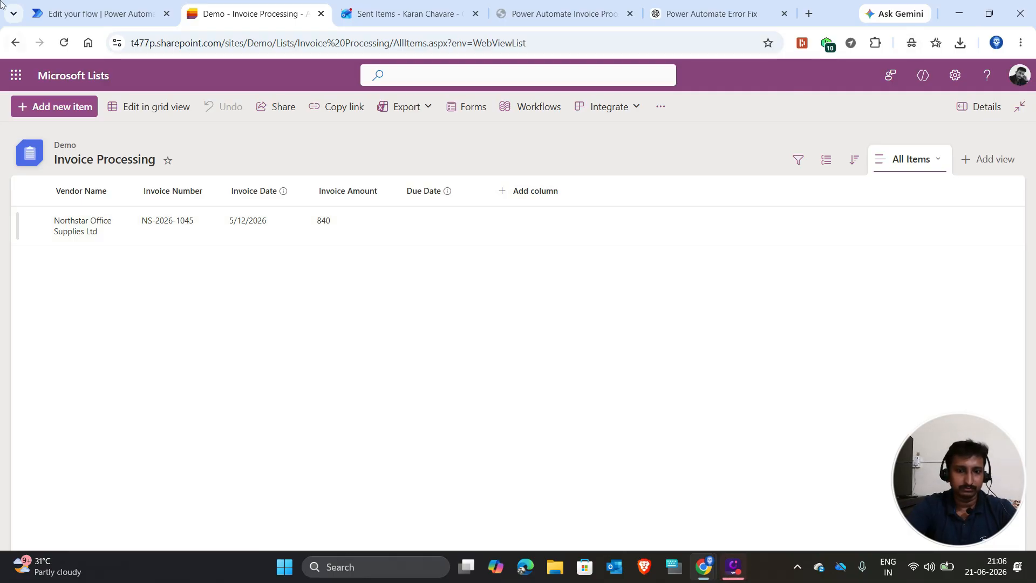
# Step: Return to the flow run in Power Automate and review the invoice field actions, ending with Due Date
pyautogui.click(54, 13)
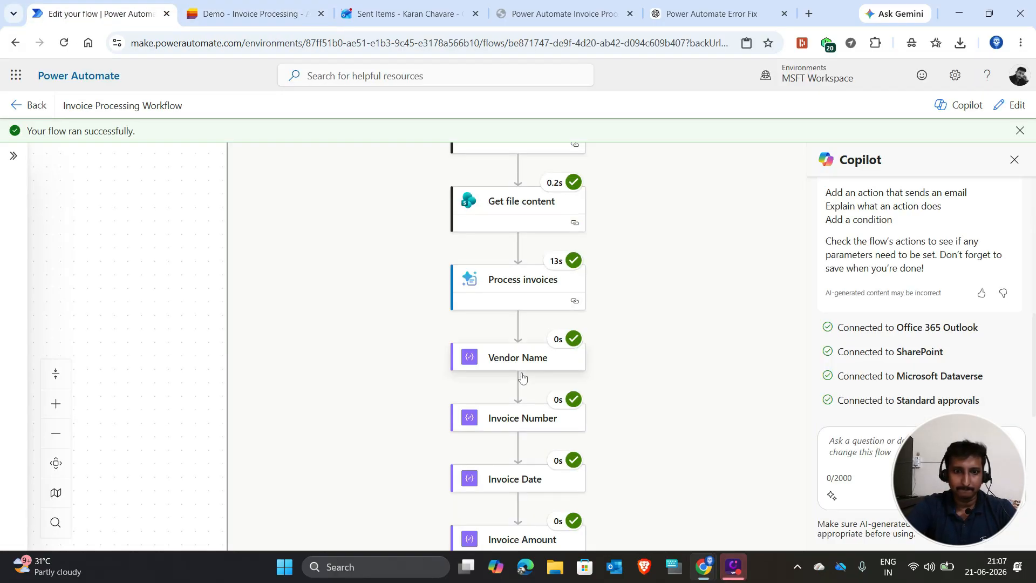
pyautogui.scroll(-1, 520, 442)
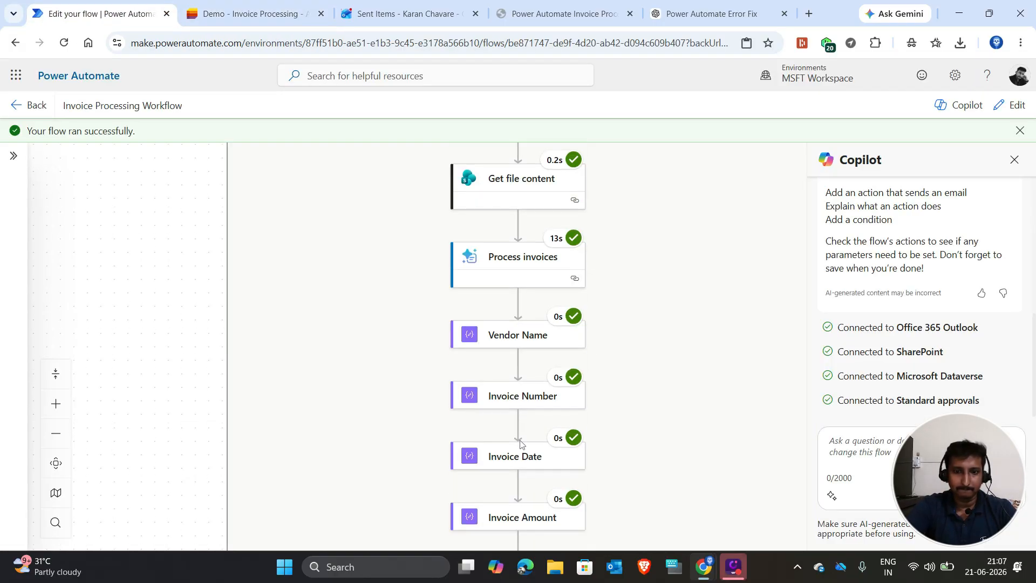
pyautogui.click(743, 570)
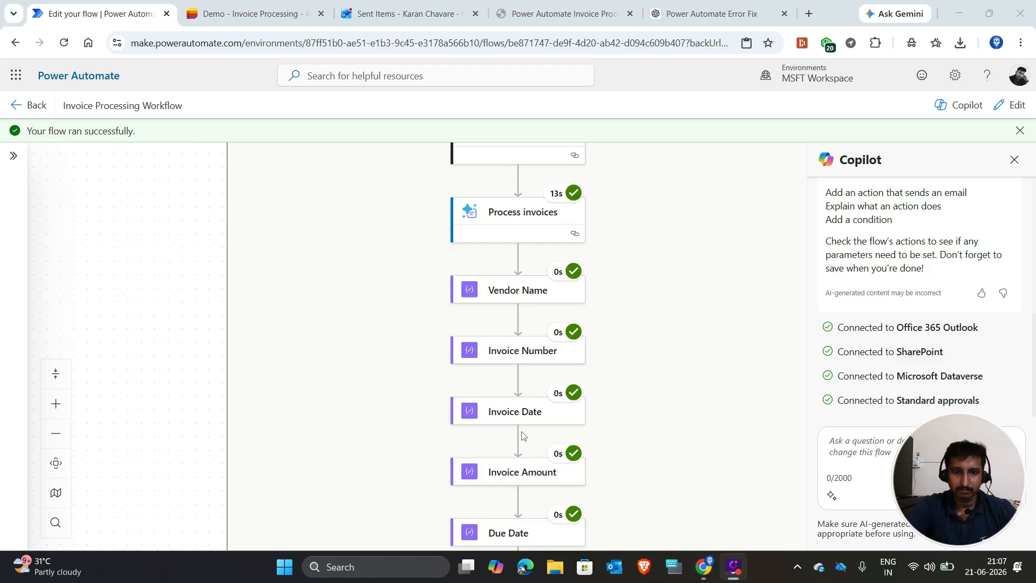
pyautogui.scroll(-3, 532, 440)
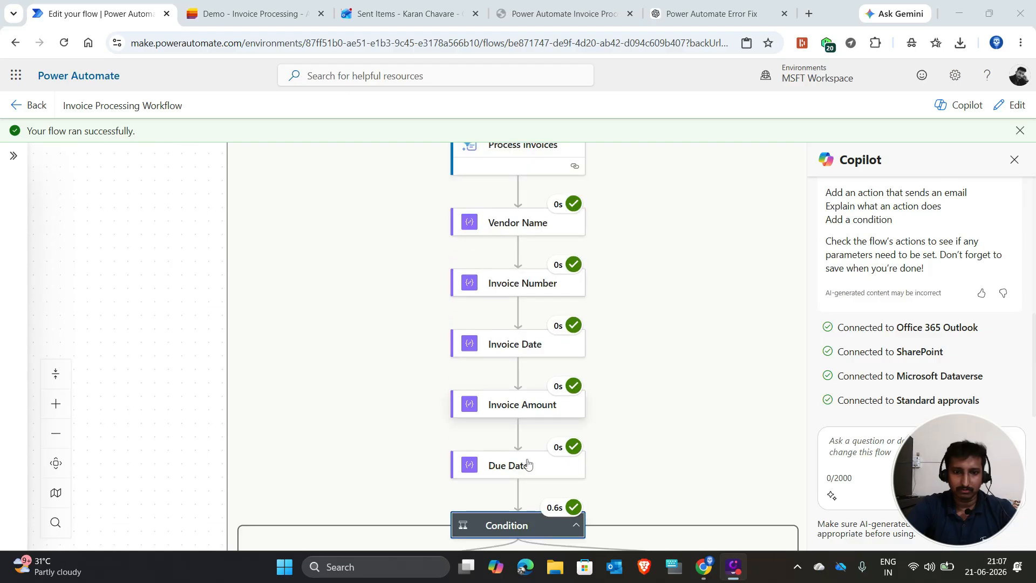
pyautogui.scroll(-3, 527, 464)
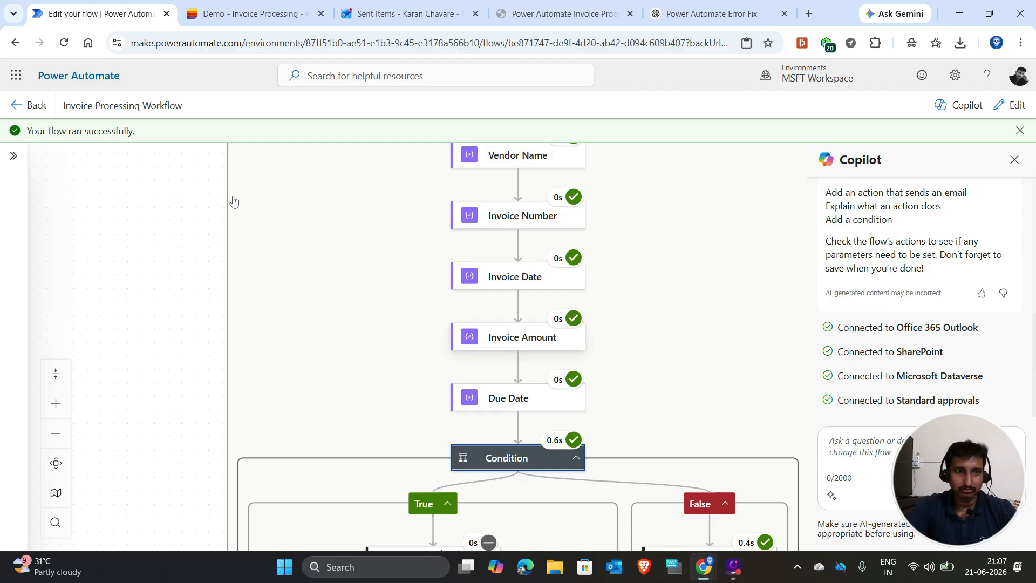
pyautogui.click(509, 391)
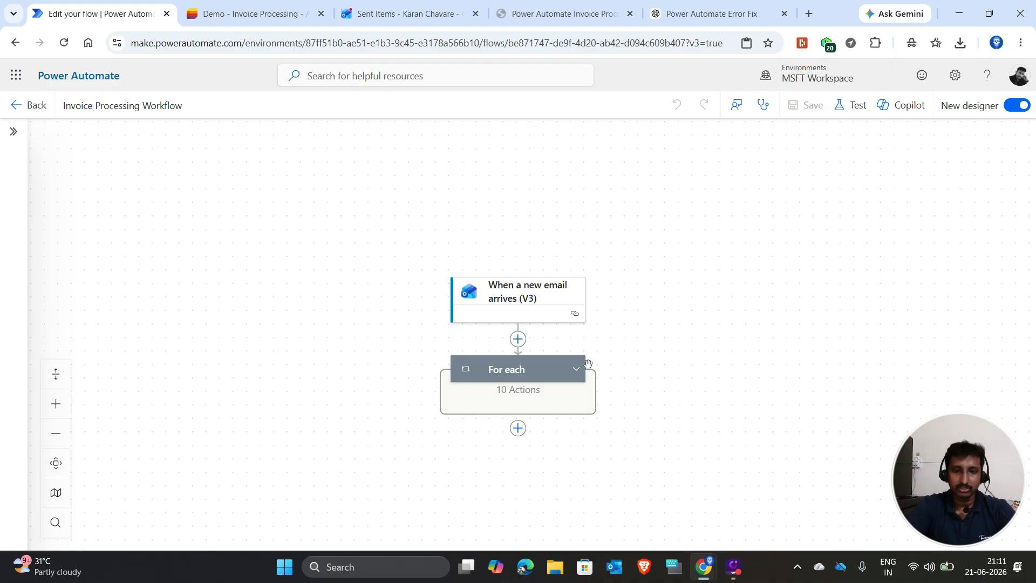
# Step: Expand the For each loop and its outer Condition in the flow designer to view the True and False branches
pyautogui.click(576, 369)
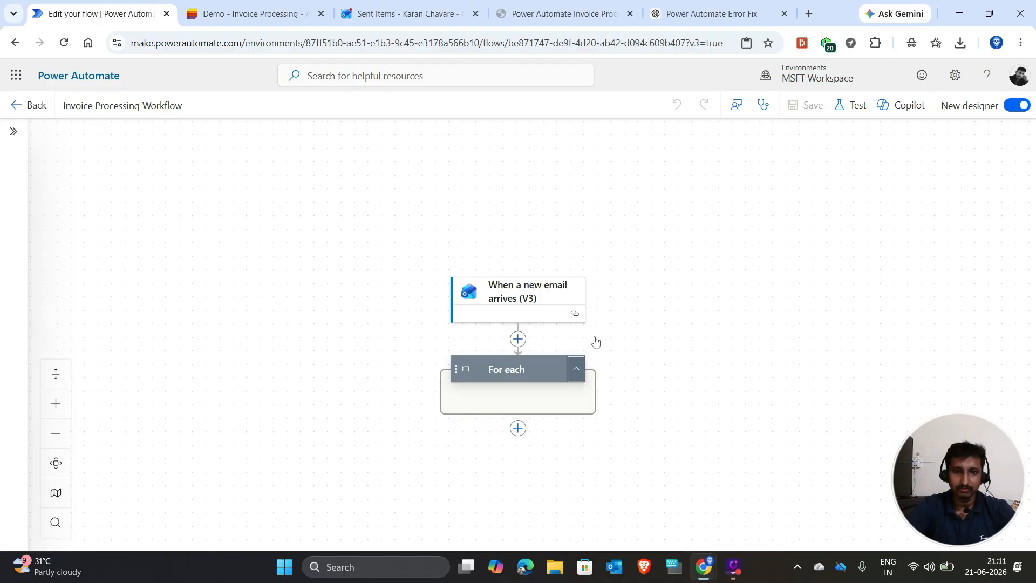
pyautogui.scroll(-5, 595, 341)
pyautogui.scroll(-7, 585, 348)
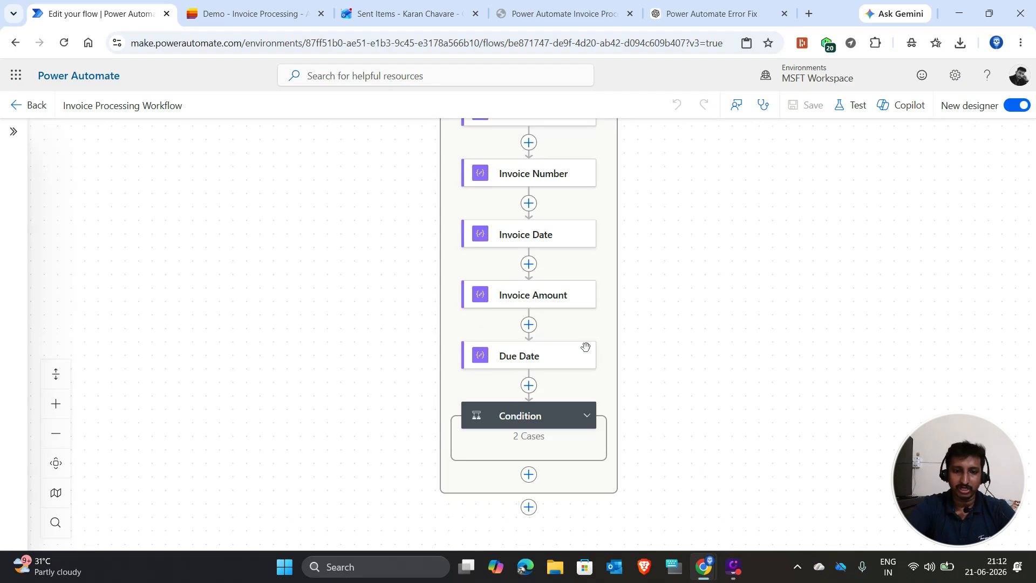
pyautogui.click(586, 415)
pyautogui.scroll(-3, 546, 372)
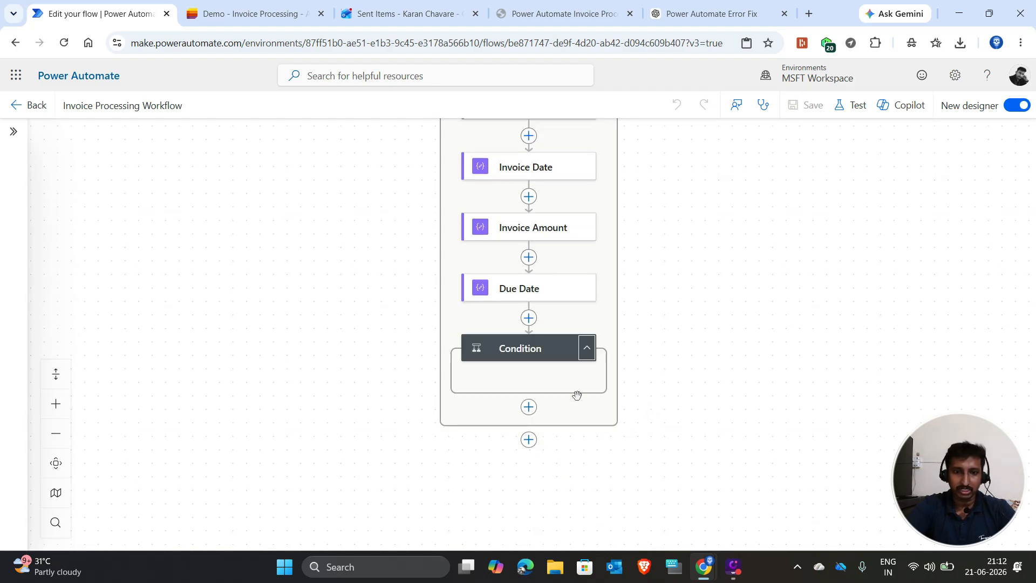
pyautogui.scroll(-1, 609, 469)
pyautogui.scroll(-2, 609, 470)
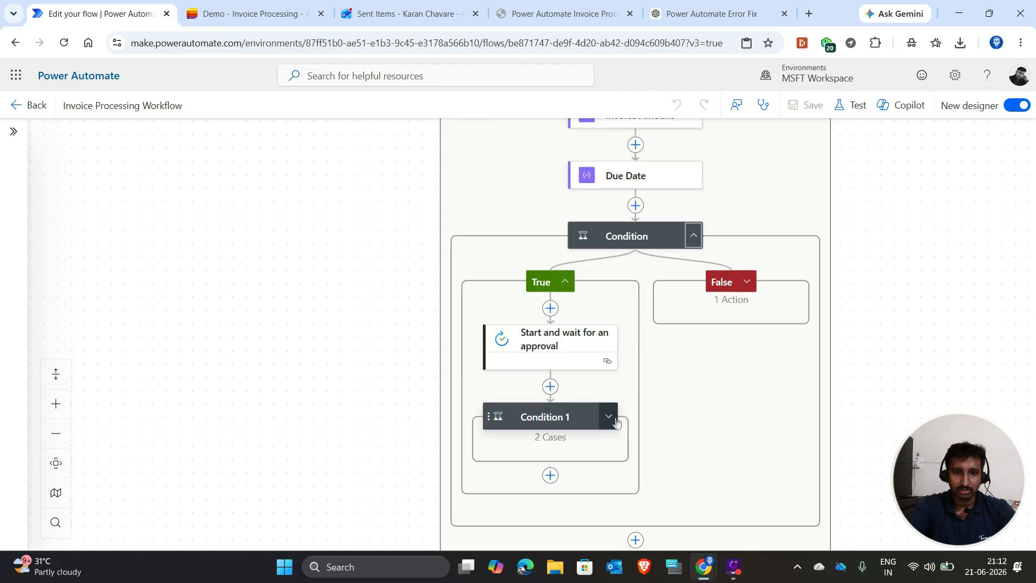
# Step: Add an Office 365 Outlook Send an email (V2) action after Create item in Condition 1's True branch
pyautogui.click(609, 416)
pyautogui.scroll(-3, 527, 390)
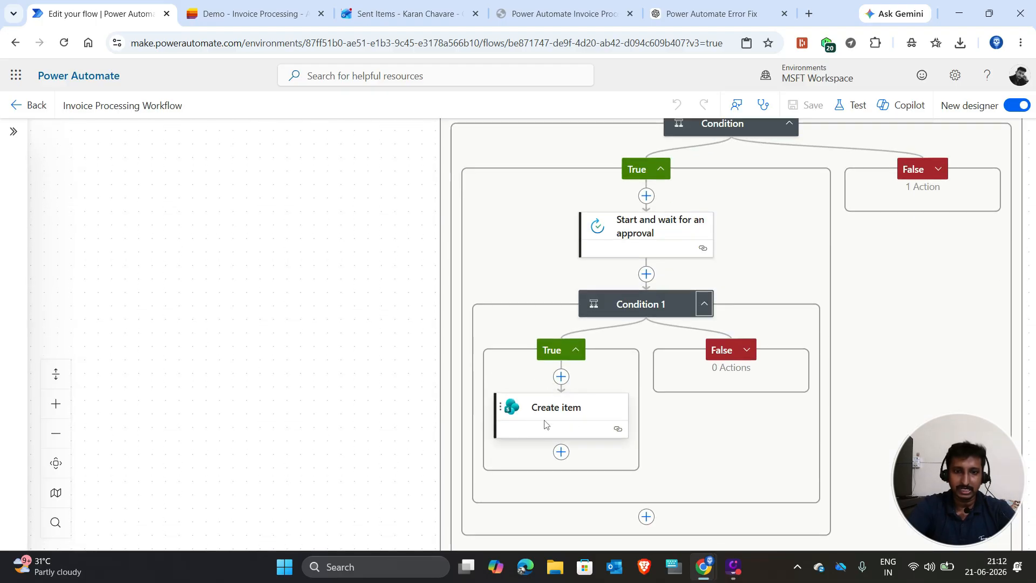
pyautogui.click(564, 457)
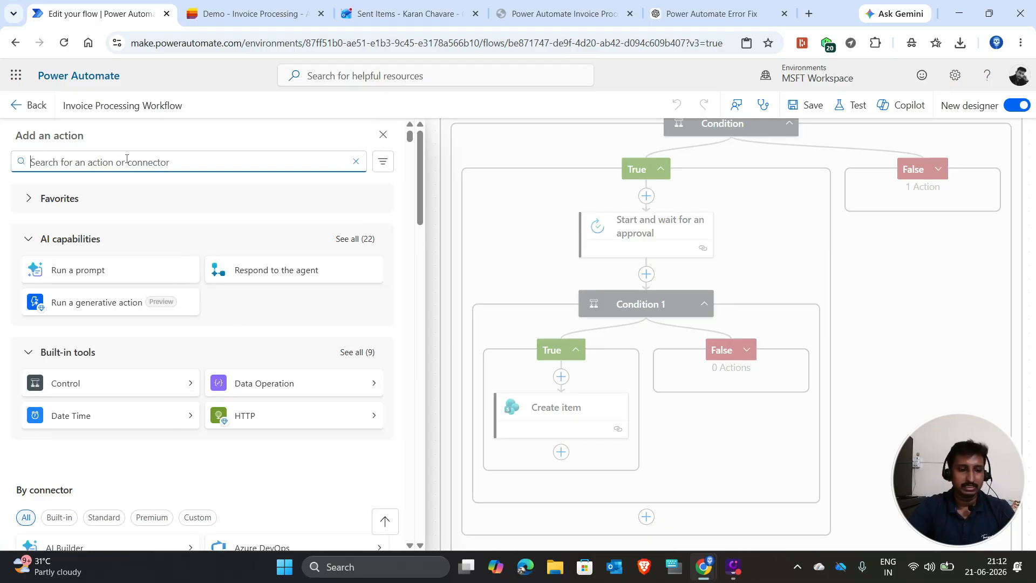
pyautogui.write('send an email')
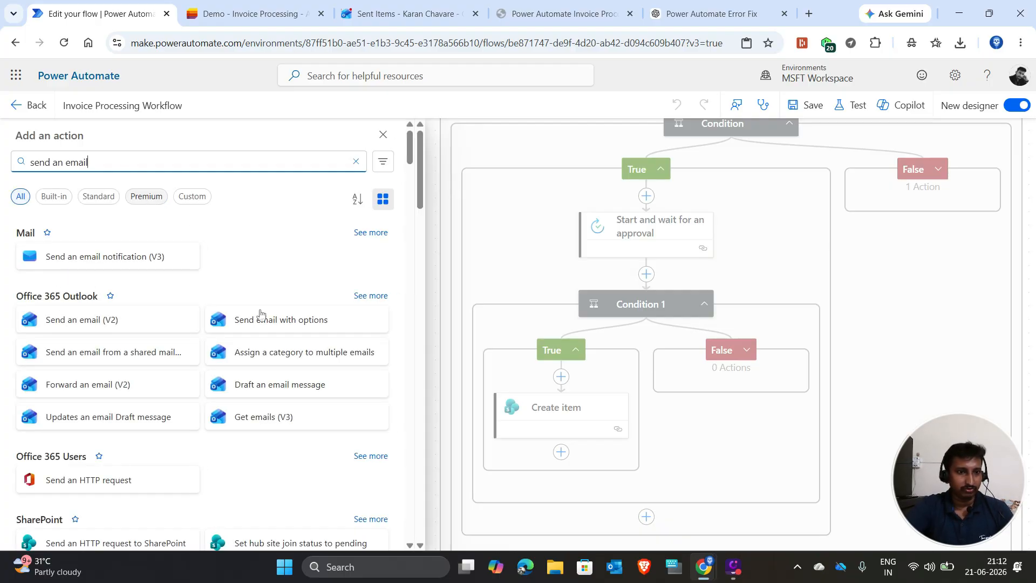
pyautogui.click(86, 324)
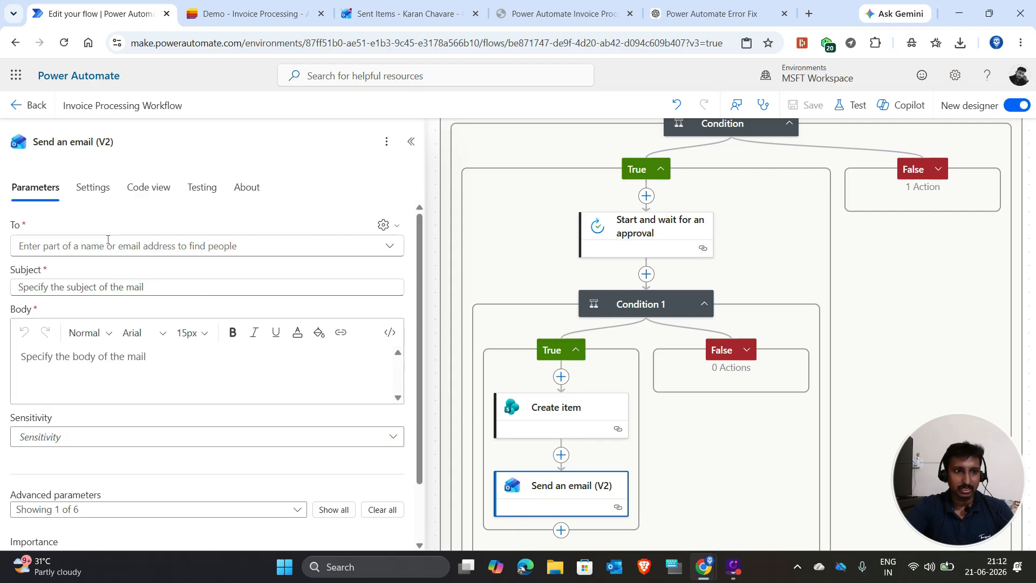
# Step: Set the recipient of the Send an email (V2) action by looking up the person's name
pyautogui.click(54, 245)
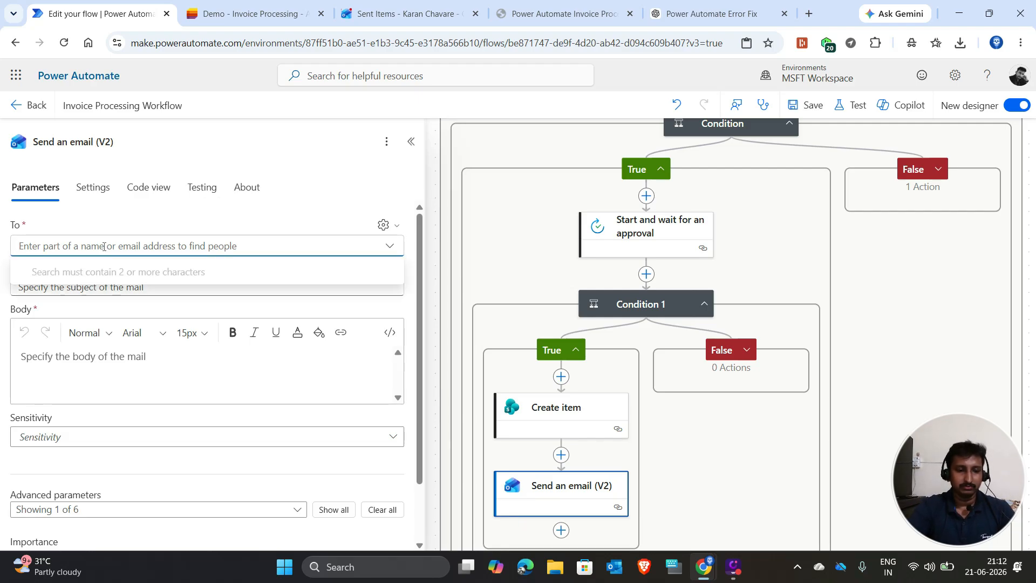
pyautogui.write('karan')
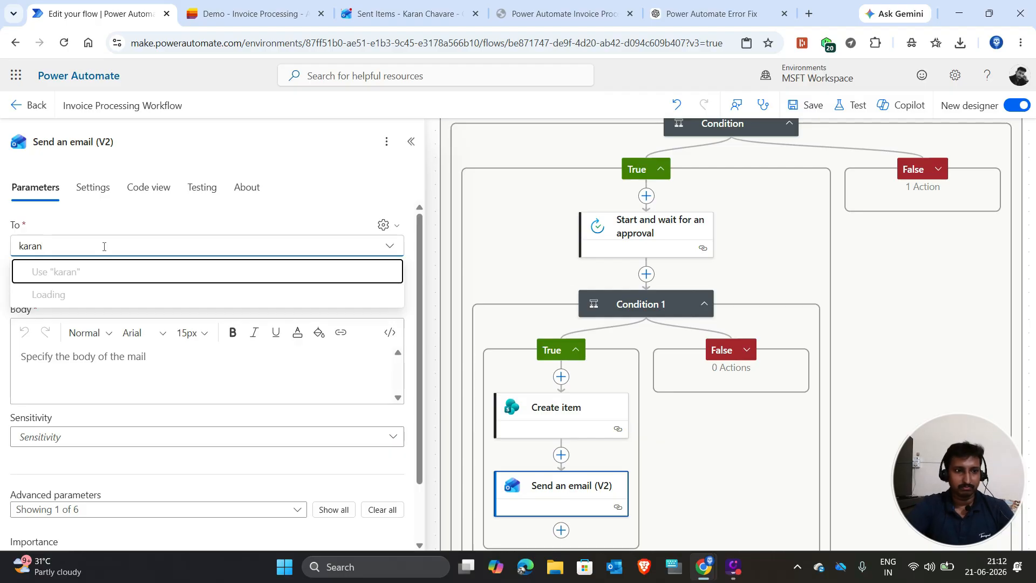
pyautogui.click(64, 313)
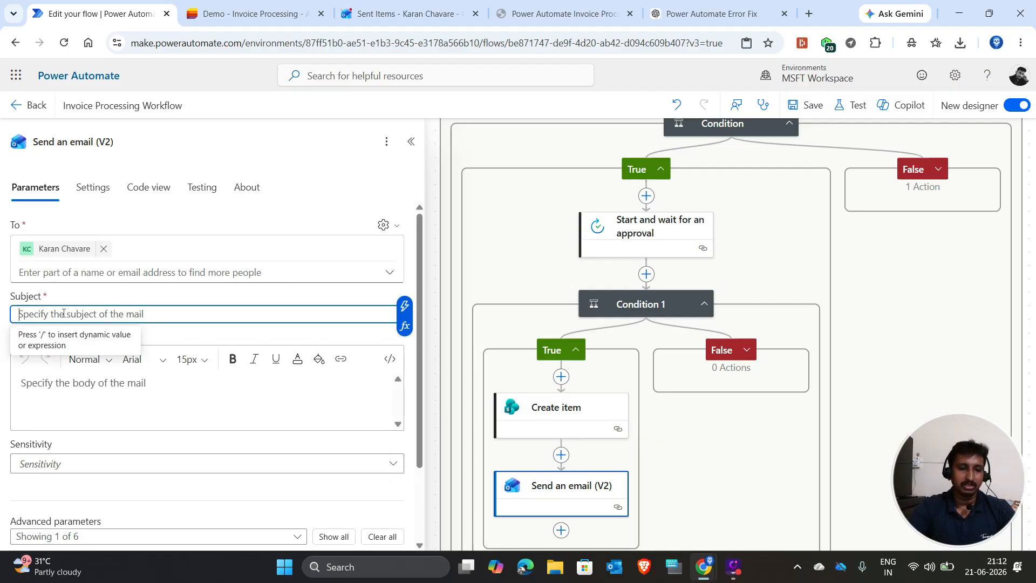
# Step: Start a Concat expression for the email subject with 'Invoice ' followed by Create item's Invoice Number
pyautogui.click(404, 326)
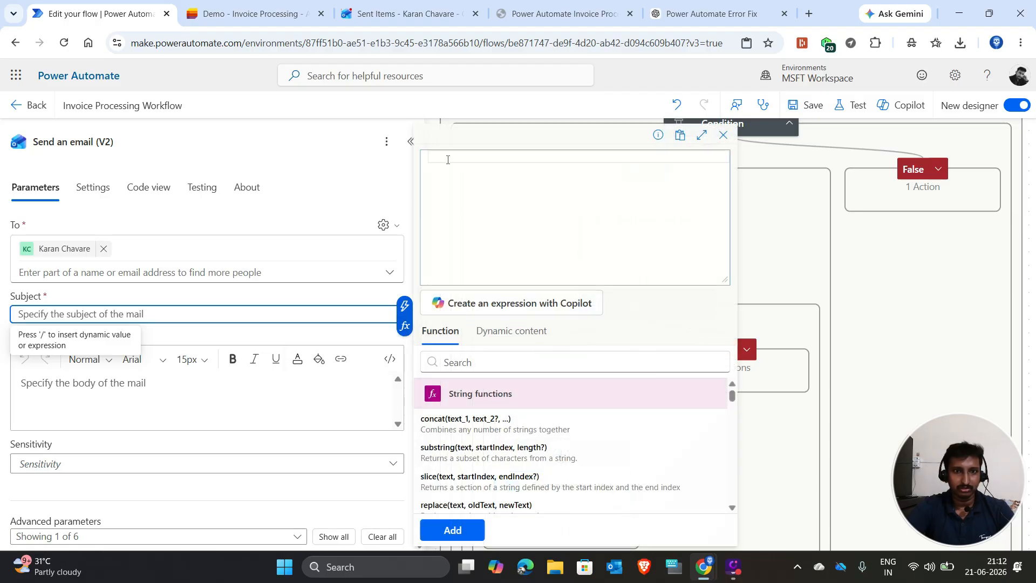
pyautogui.write('Concat')
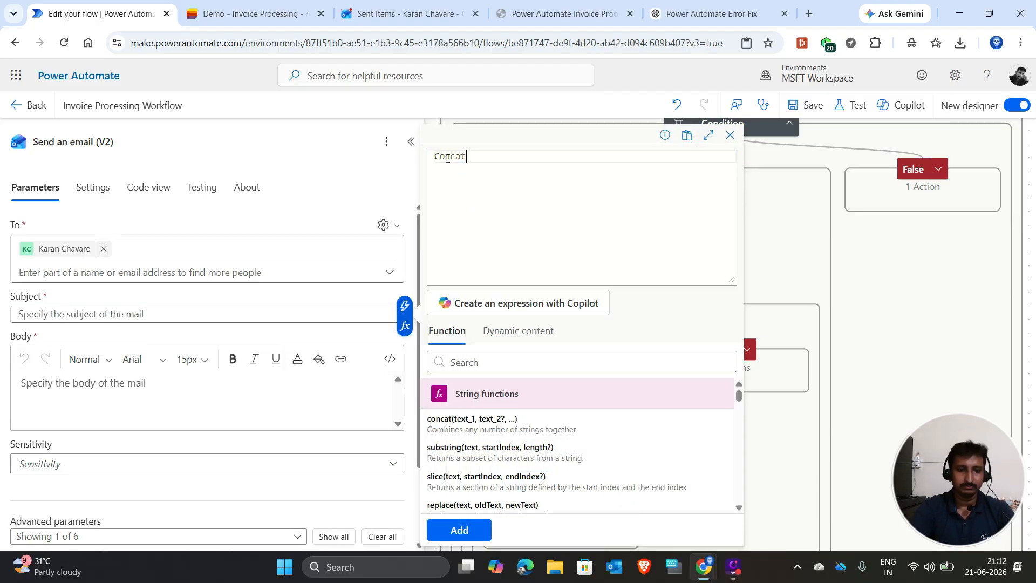
pyautogui.write('e(')
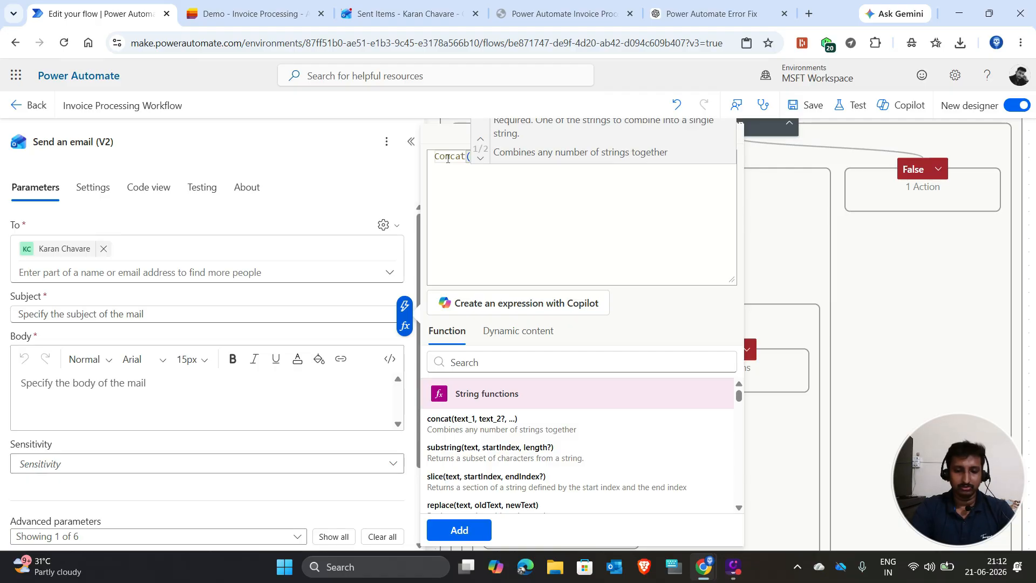
pyautogui.write("'")
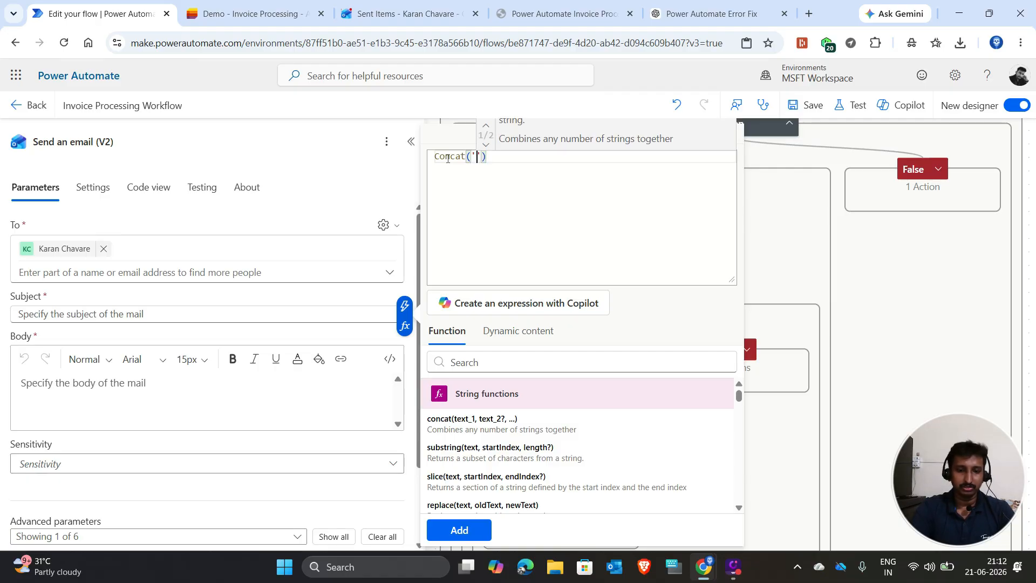
pyautogui.write('Invoice')
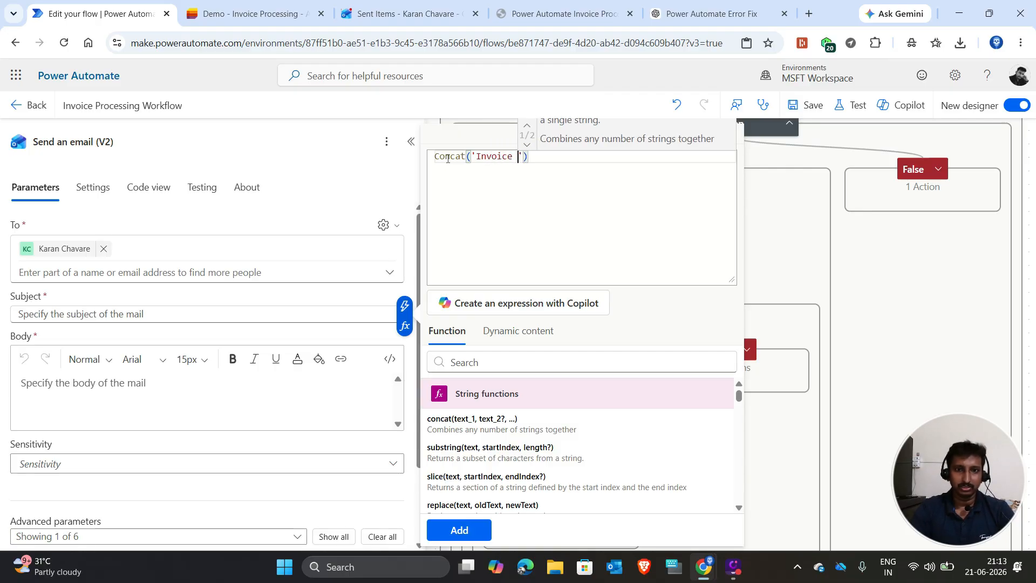
pyautogui.write(" ',")
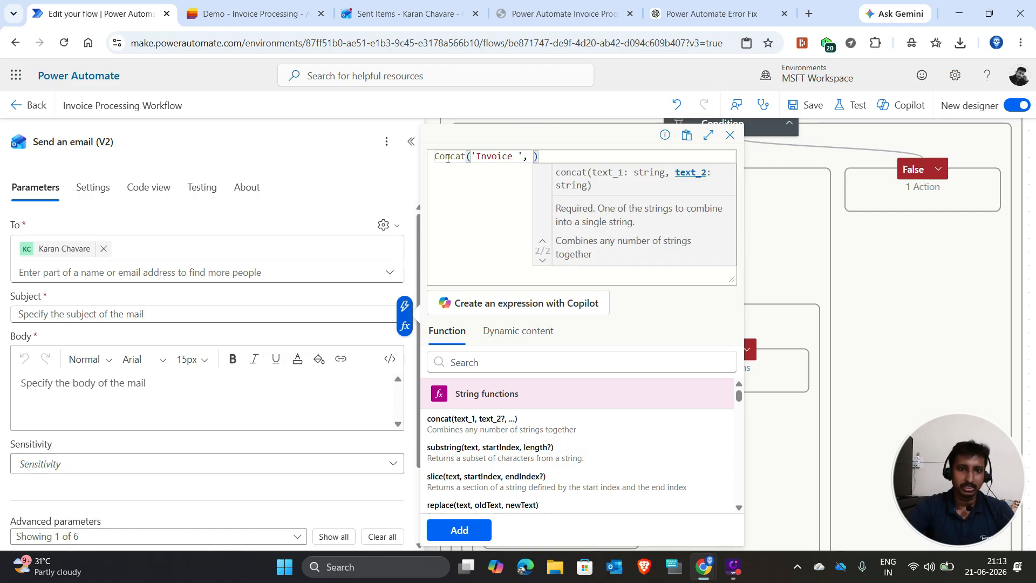
pyautogui.click(527, 337)
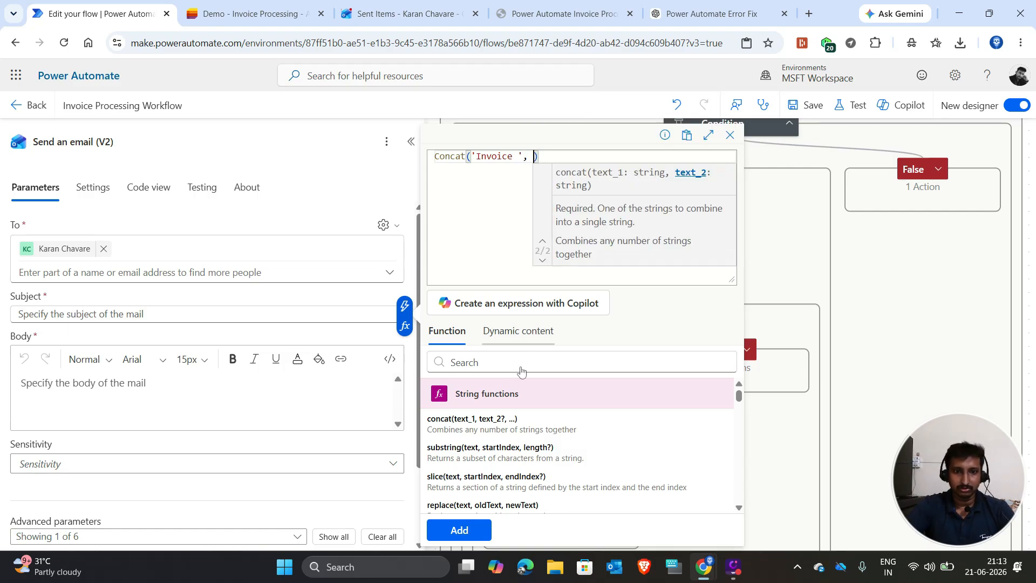
pyautogui.scroll(-1, 474, 464)
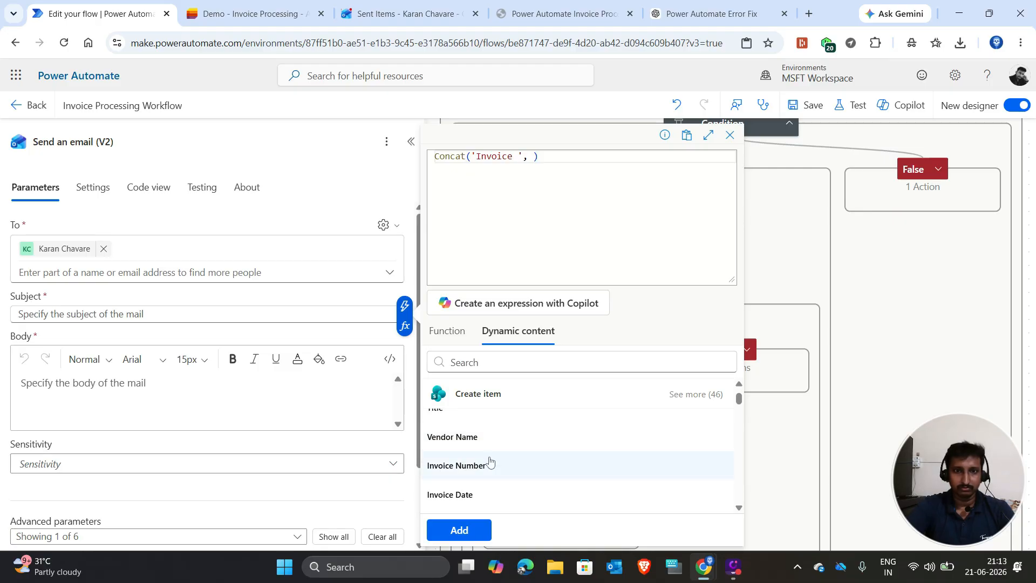
pyautogui.click(481, 467)
# Step: Complete the Concat expression with the text ' received and approved' and insert it as the email subject
pyautogui.write(',')
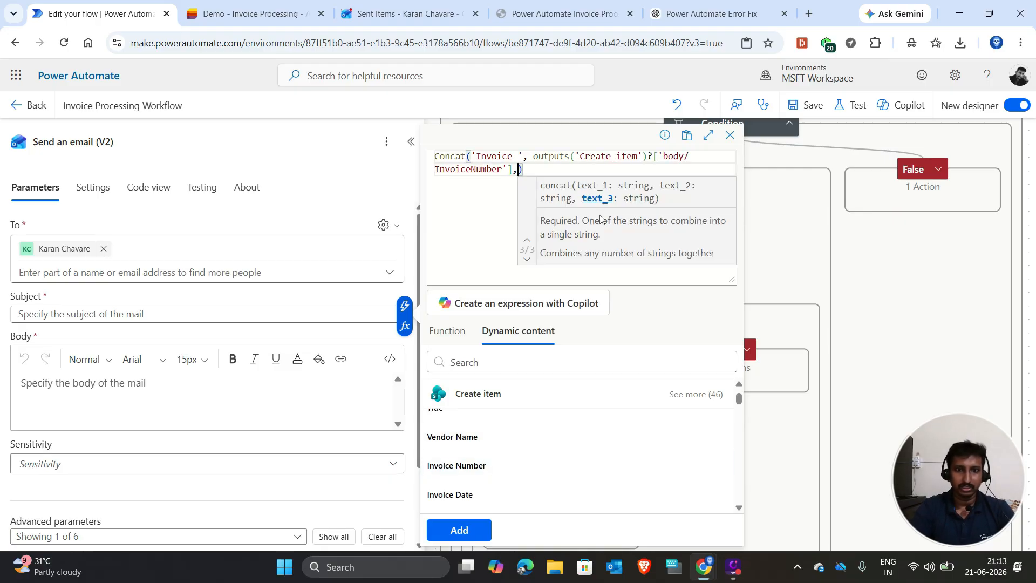
pyautogui.write("' ")
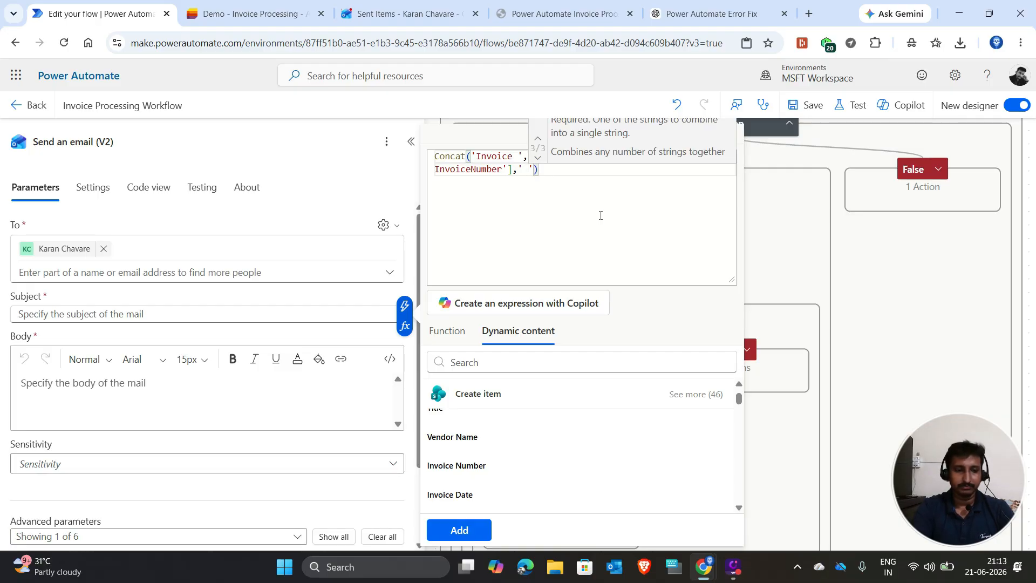
pyautogui.write('re')
pyautogui.write('ceived ')
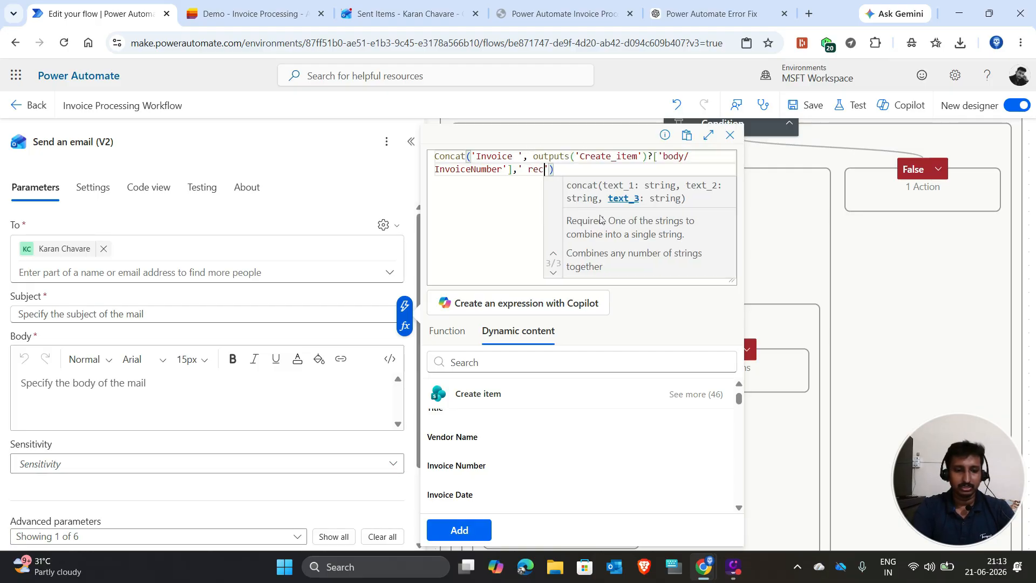
pyautogui.write('and appro')
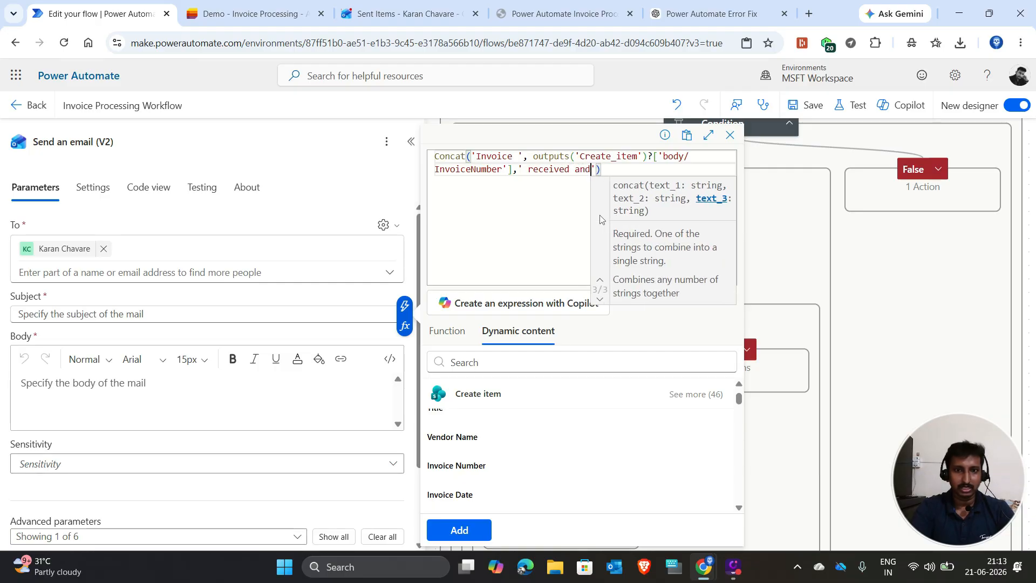
pyautogui.write('ved')
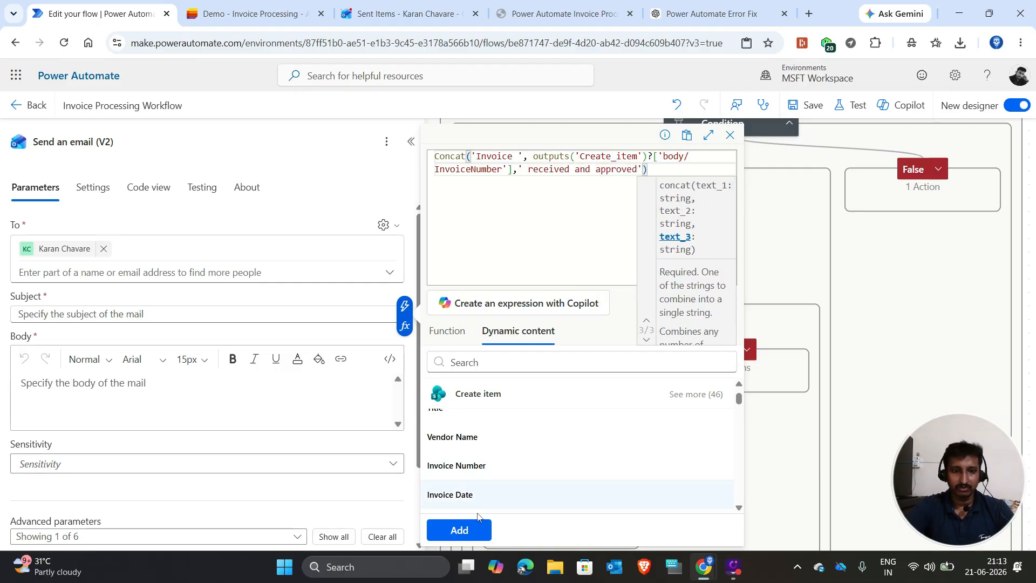
pyautogui.click(461, 531)
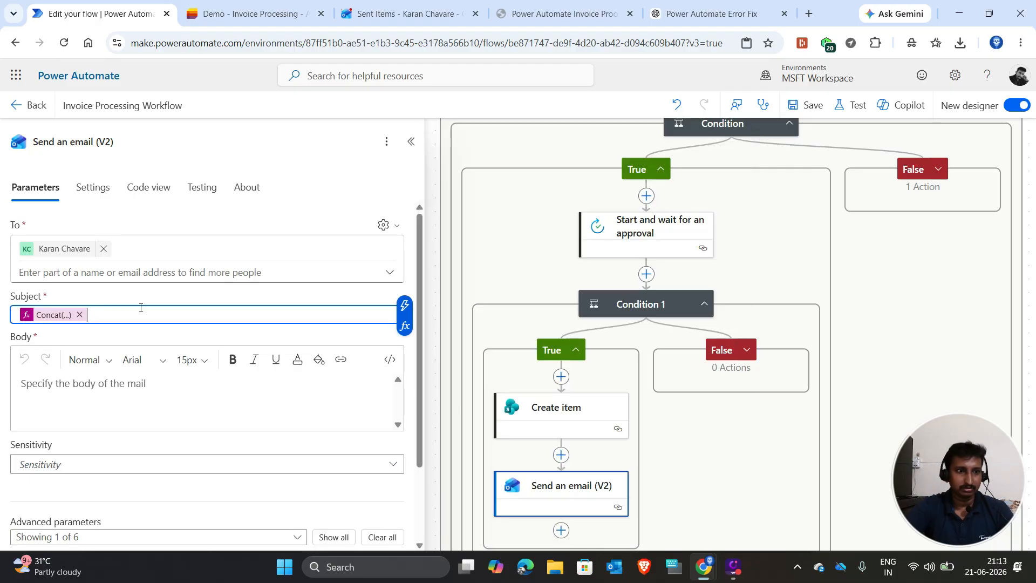
pyautogui.click(51, 385)
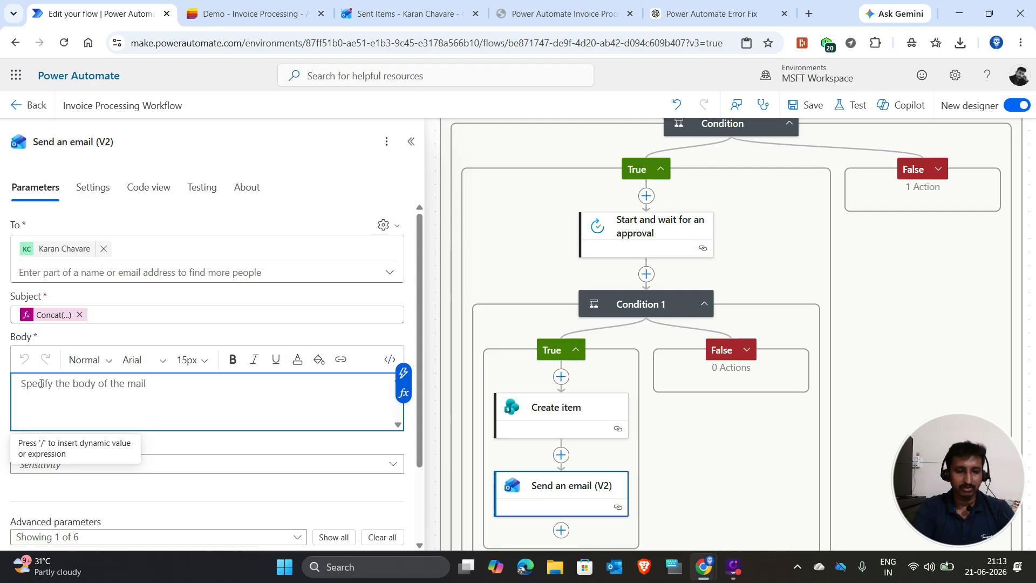
pyautogui.write('Invoic')
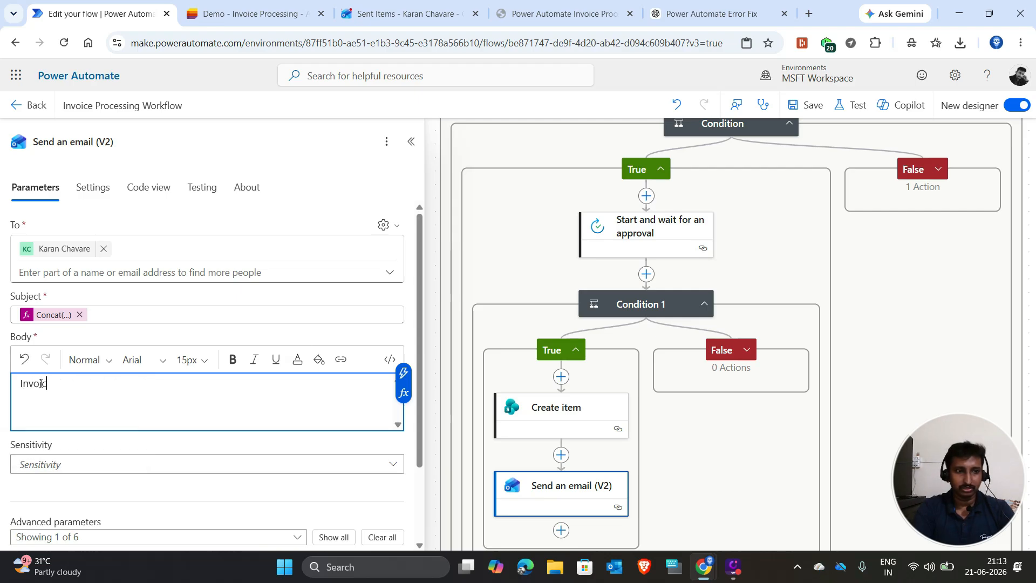
pyautogui.write('e')
pyautogui.press('BackSpace')
pyautogui.press('BackSpace')
pyautogui.press('BackSpace')
pyautogui.press('BackSpace')
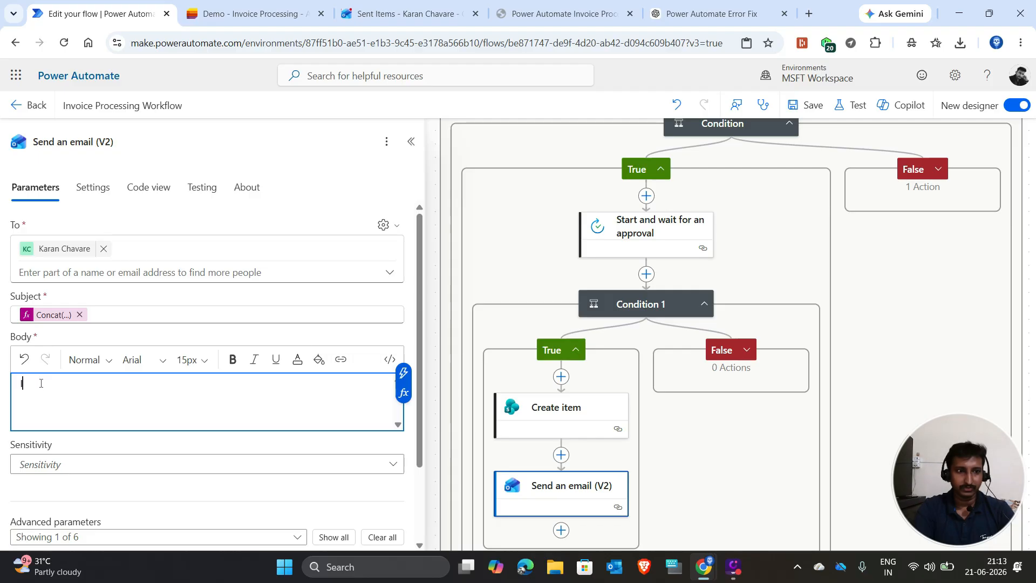
pyautogui.press('BackSpace')
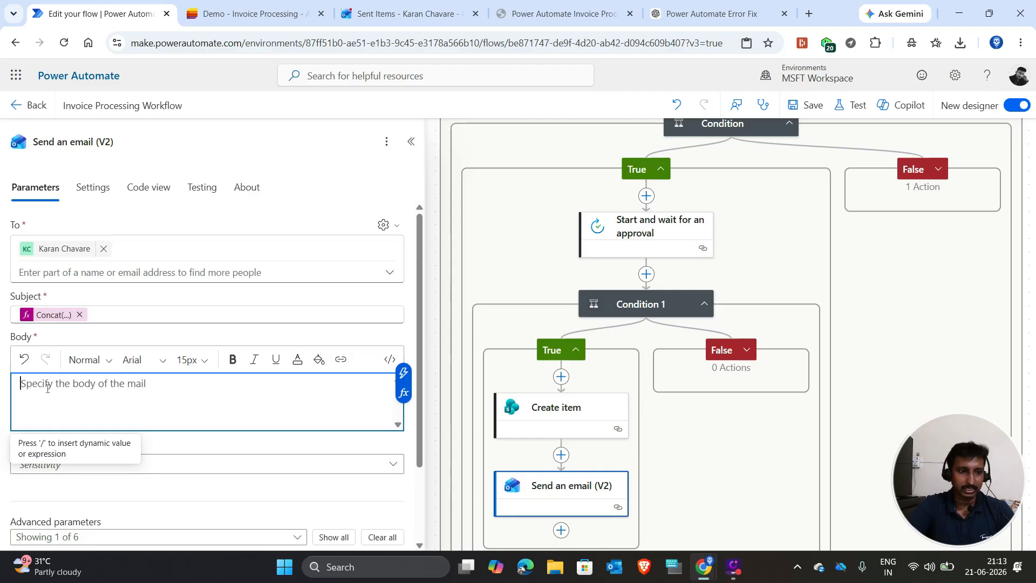
# Step: Begin the email body with the greeting "Hello", Create item's Vendor Name and a comma, followed by a new line
pyautogui.write('Hello')
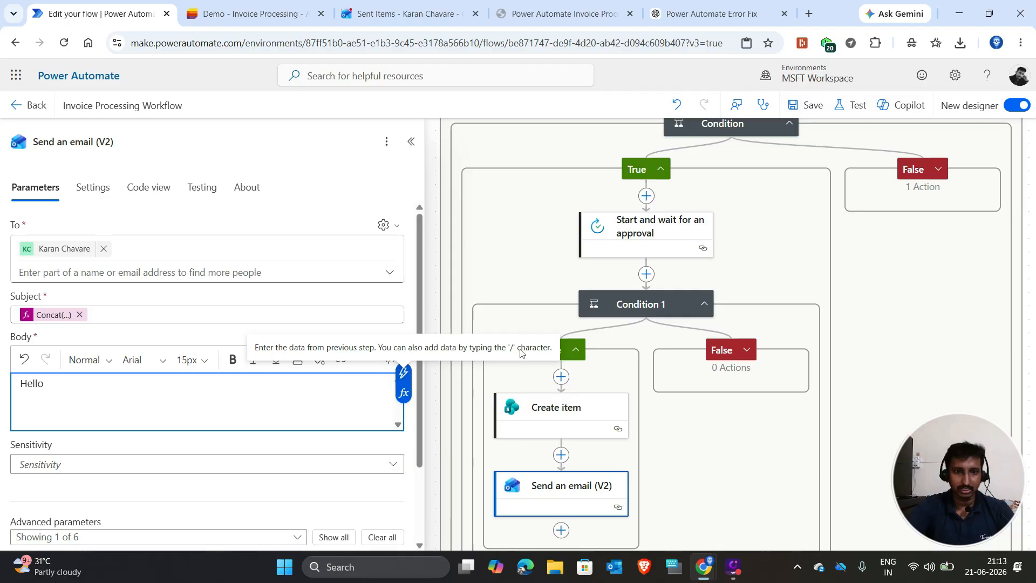
pyautogui.click(406, 372)
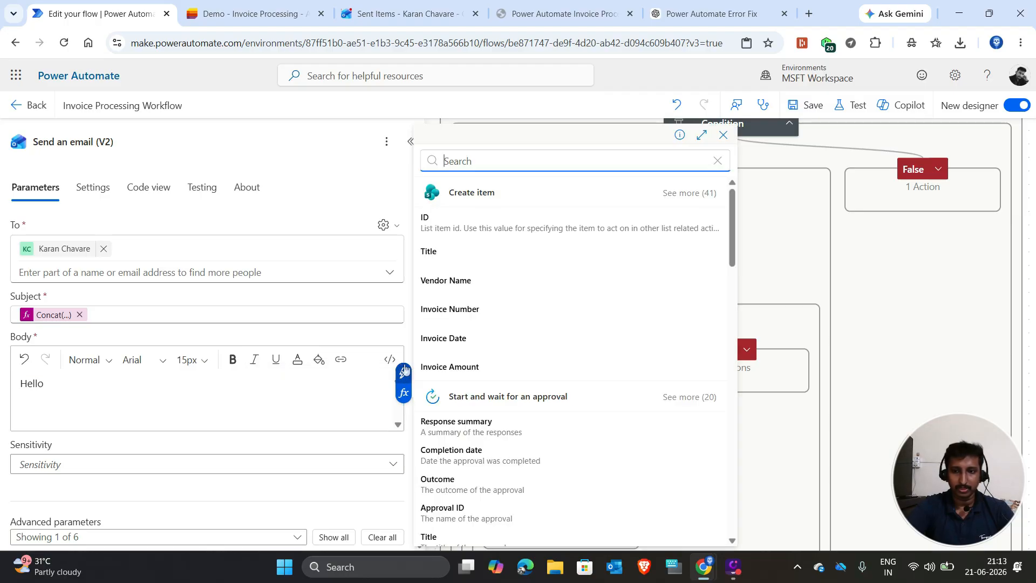
pyautogui.click(467, 287)
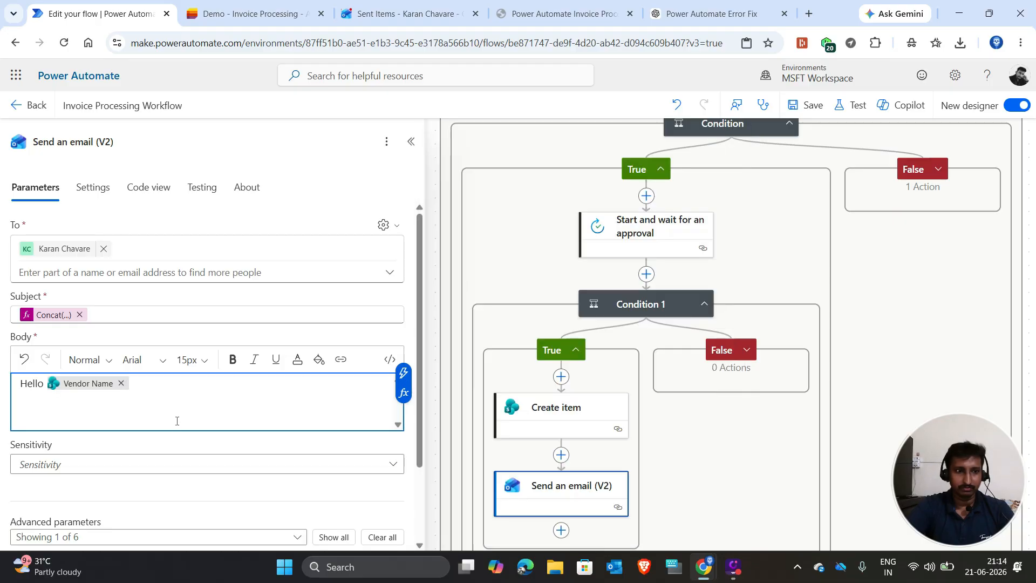
pyautogui.write(',')
pyautogui.press('Return')
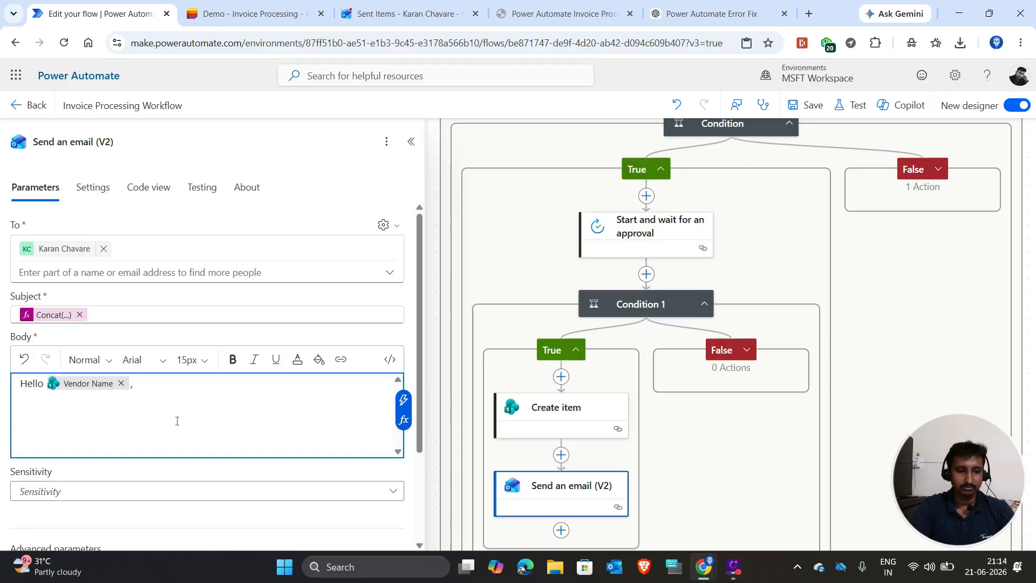
# Step: Add the text "Invoice Number -" to the email body, followed by Create item's Invoice Number
pyautogui.write('Invoice')
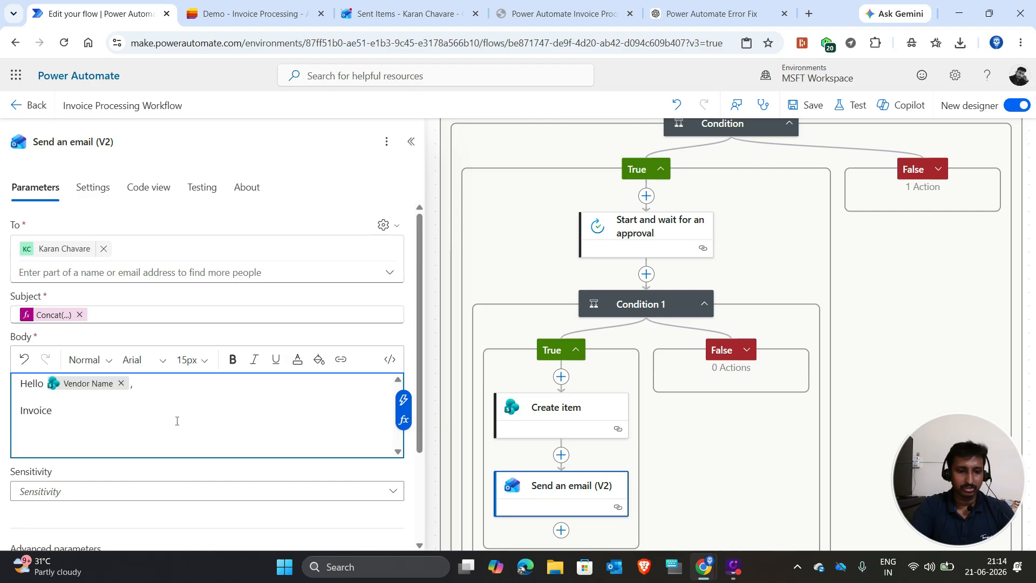
pyautogui.write(' Number -')
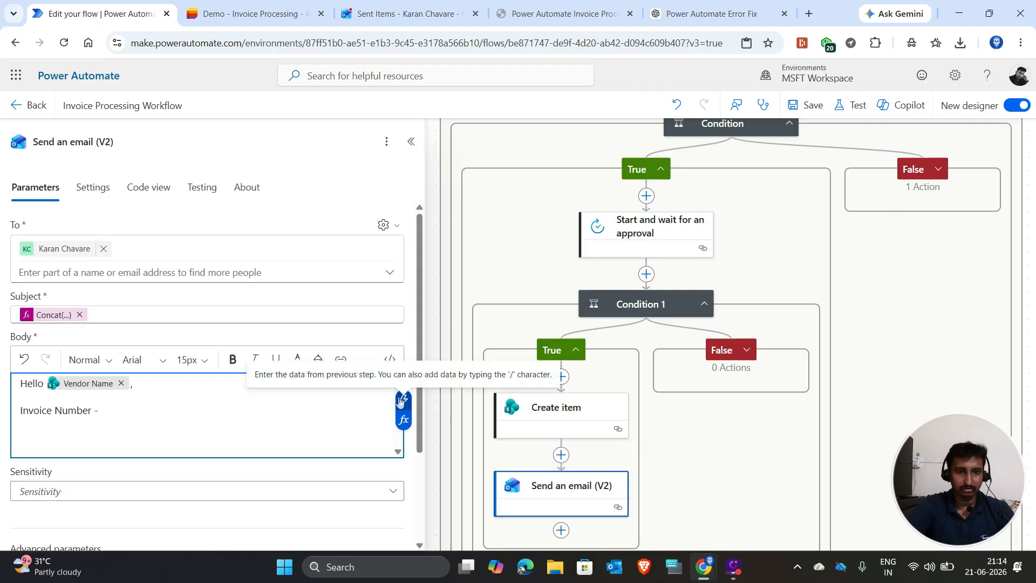
pyautogui.press('/')
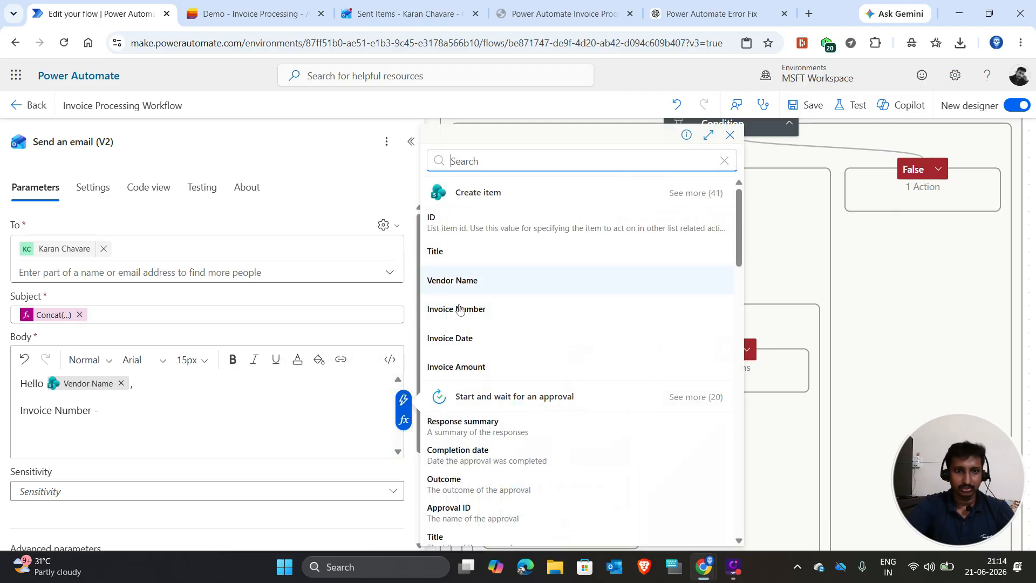
pyautogui.click(459, 316)
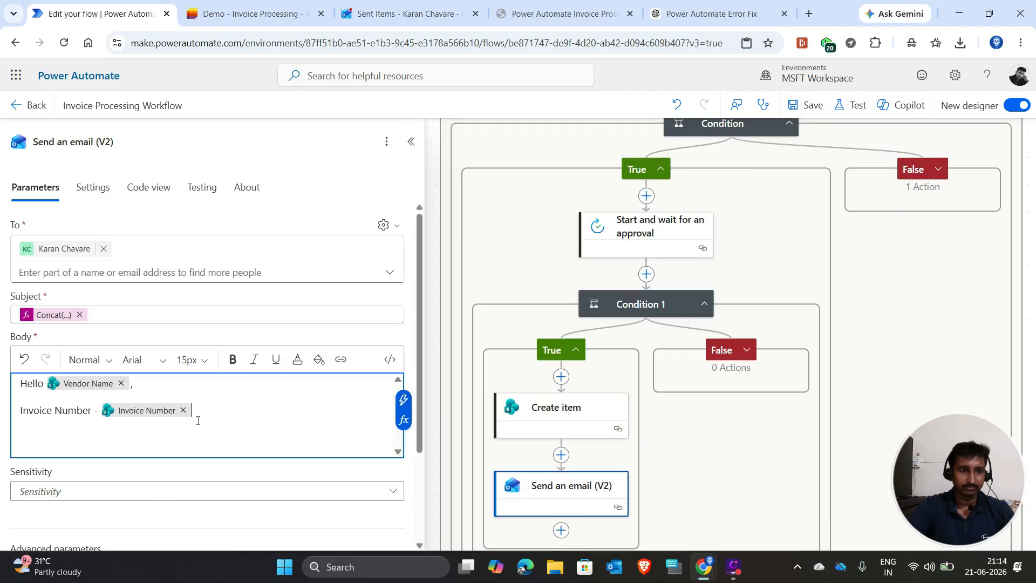
# Step: Complete the invoice number line of the email body with the text "received and approved."
pyautogui.write('reci')
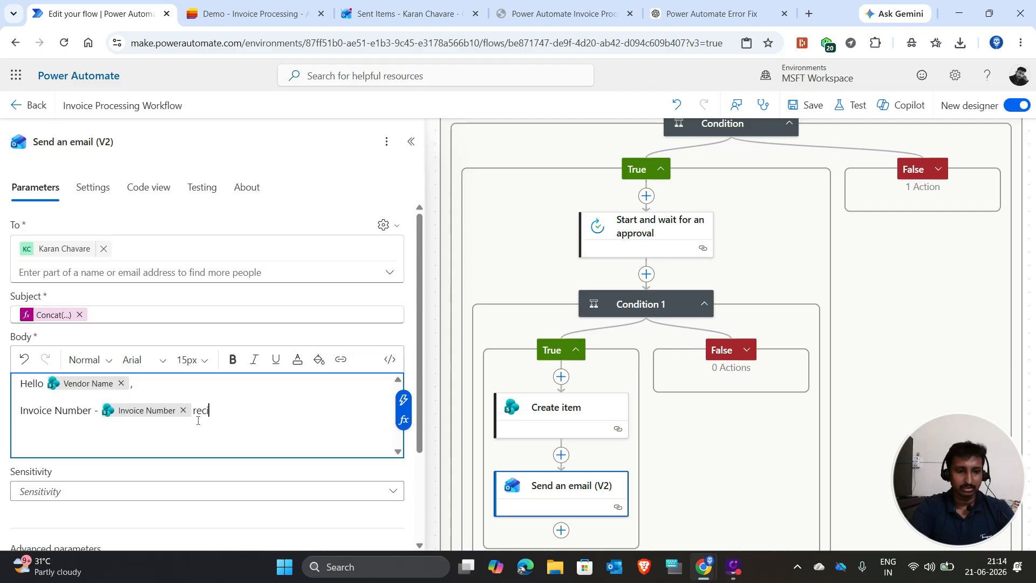
pyautogui.press('BackSpace')
pyautogui.write('eived and pro')
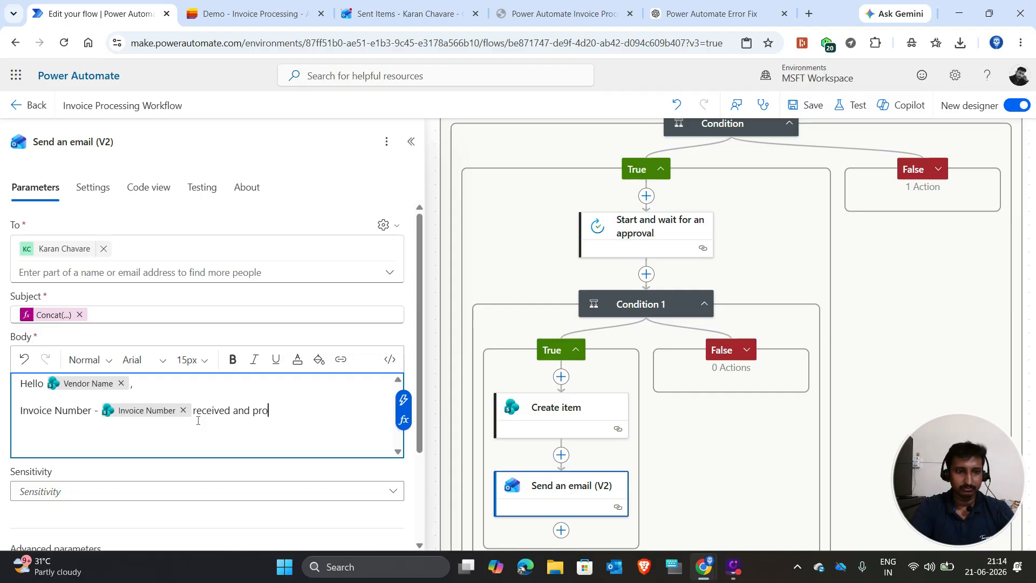
pyautogui.press('BackSpace')
pyautogui.press('BackSpace')
pyautogui.press('BackSpace')
pyautogui.write('ppro')
pyautogui.press('BackSpace')
pyautogui.press('BackSpace')
pyautogui.press('BackSpace')
pyautogui.press('BackSpace')
pyautogui.write('app')
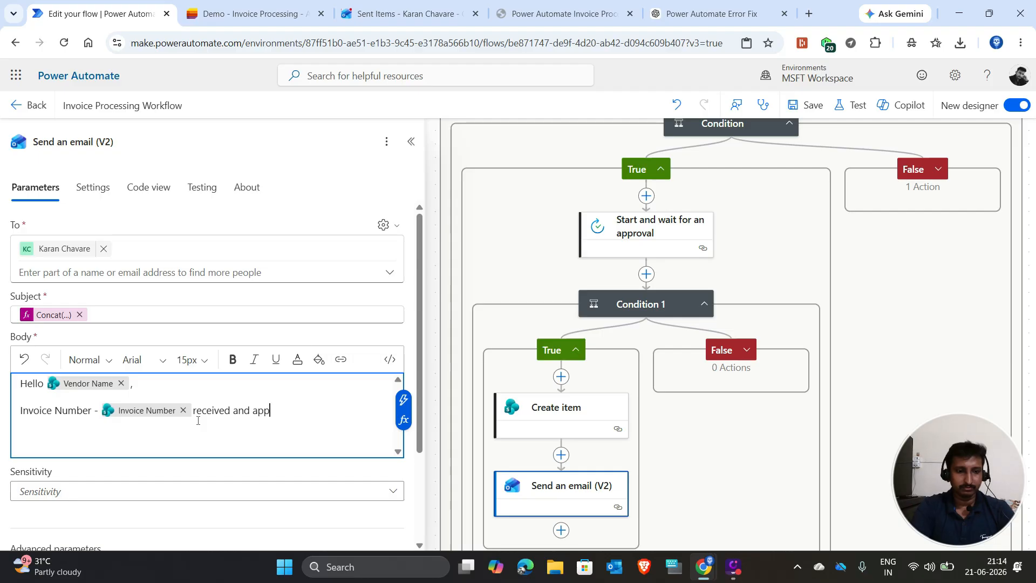
pyautogui.write('roved')
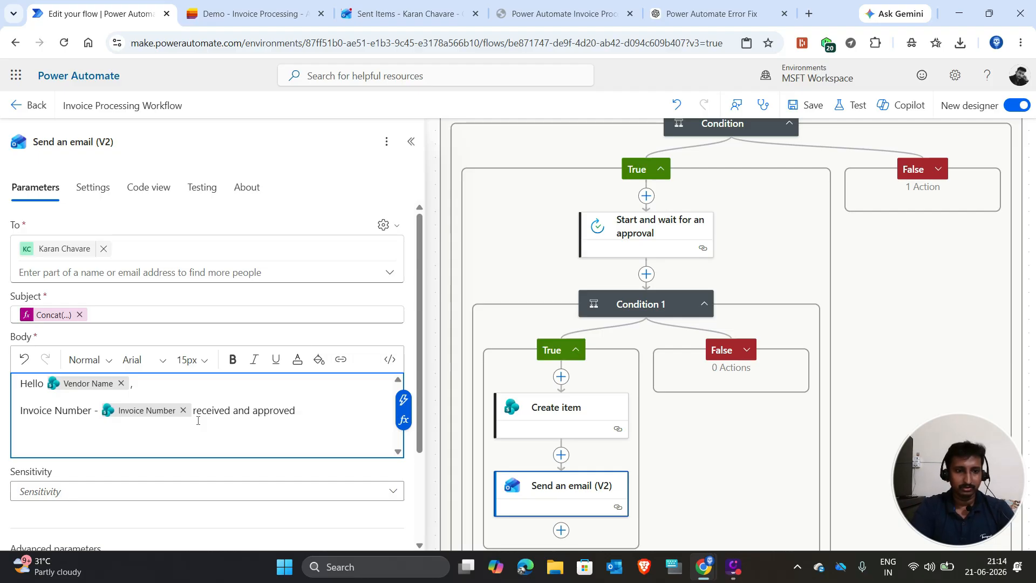
pyautogui.write('.')
# Step: Add a new body line reading "Invoice Amount -" followed by Create item's Invoice Amount
pyautogui.press('Return')
pyautogui.write('In')
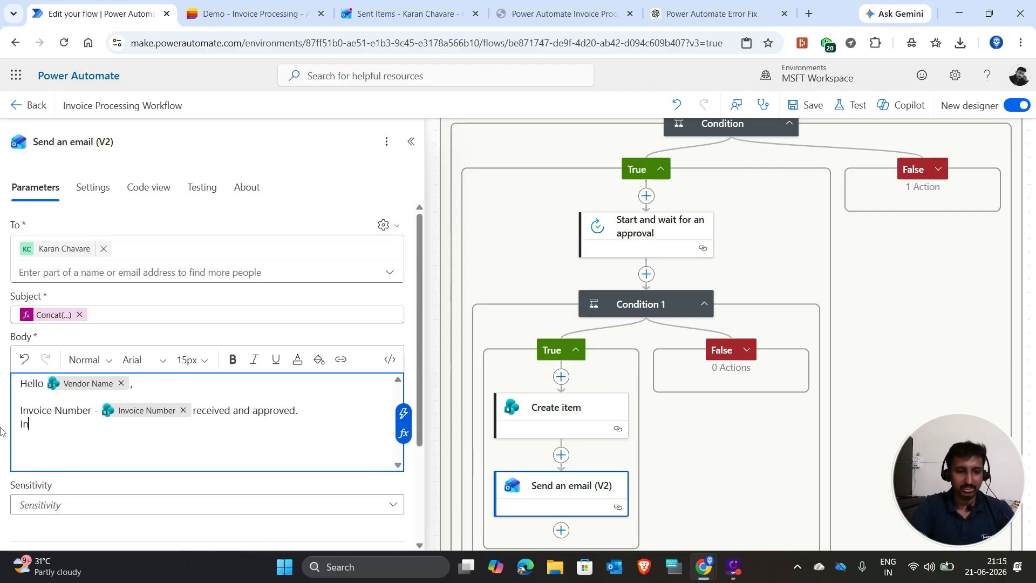
pyautogui.write('voice ')
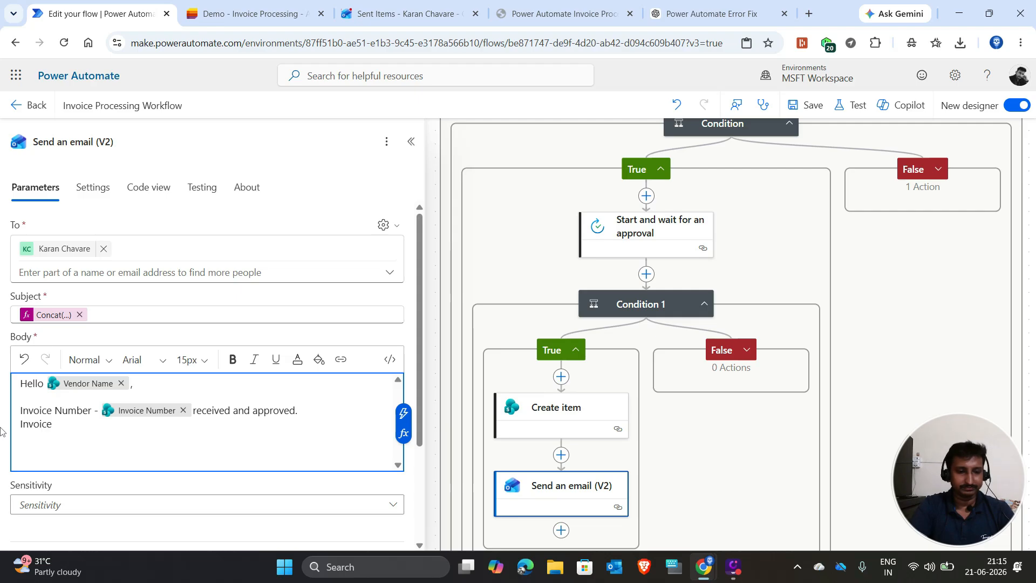
pyautogui.write('Amount -')
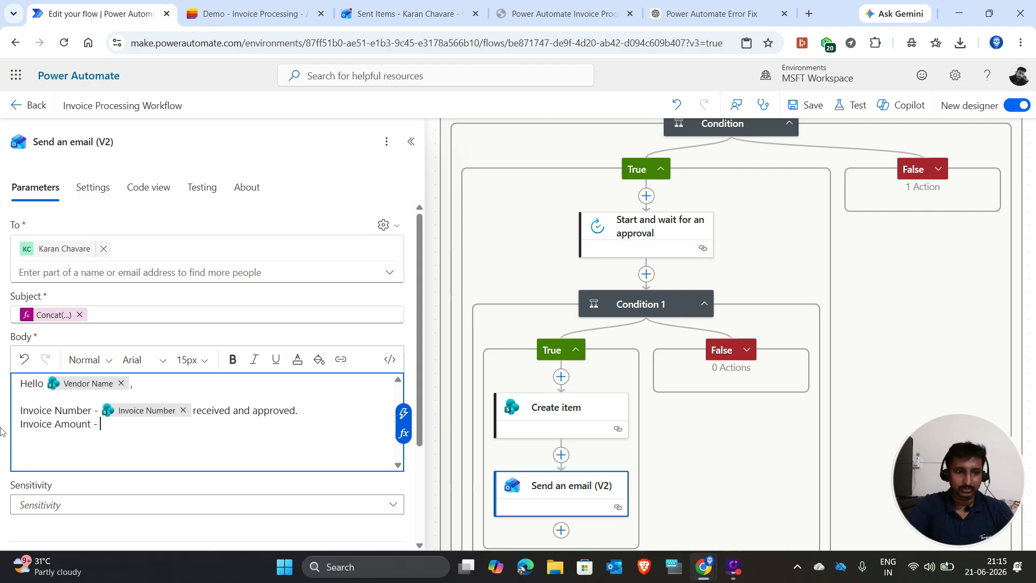
pyautogui.click(470, 372)
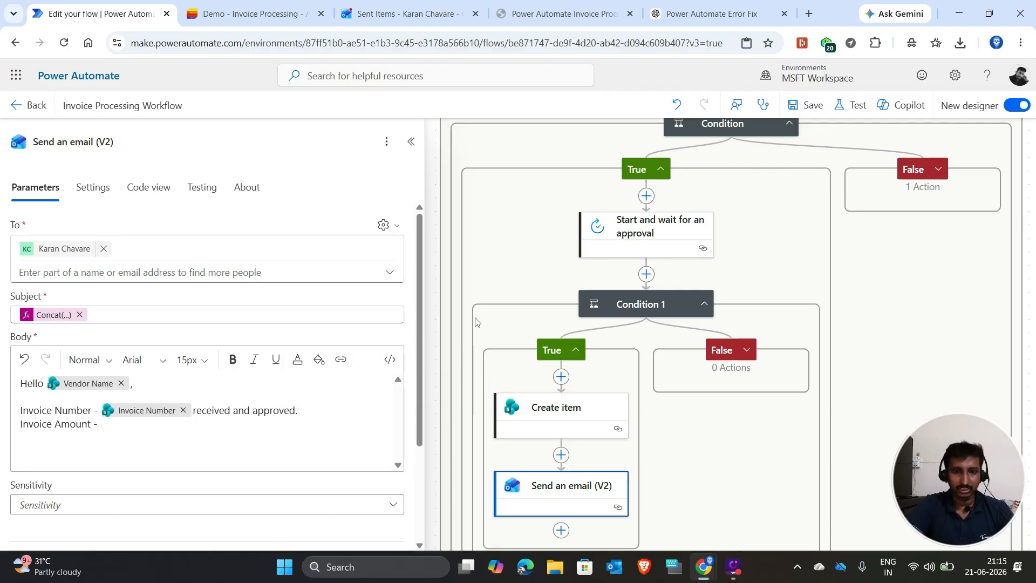
pyautogui.click(169, 419)
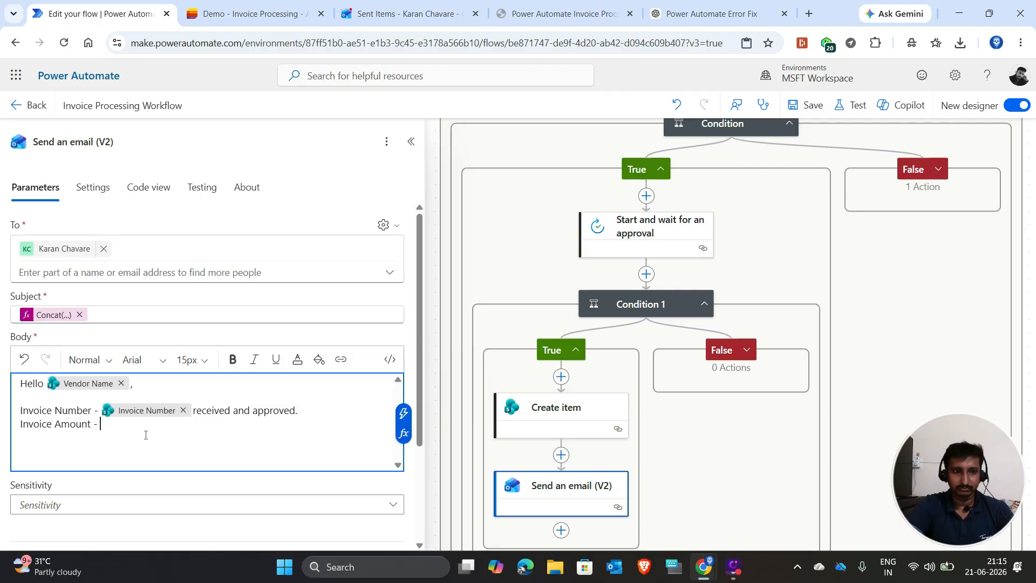
pyautogui.click(407, 418)
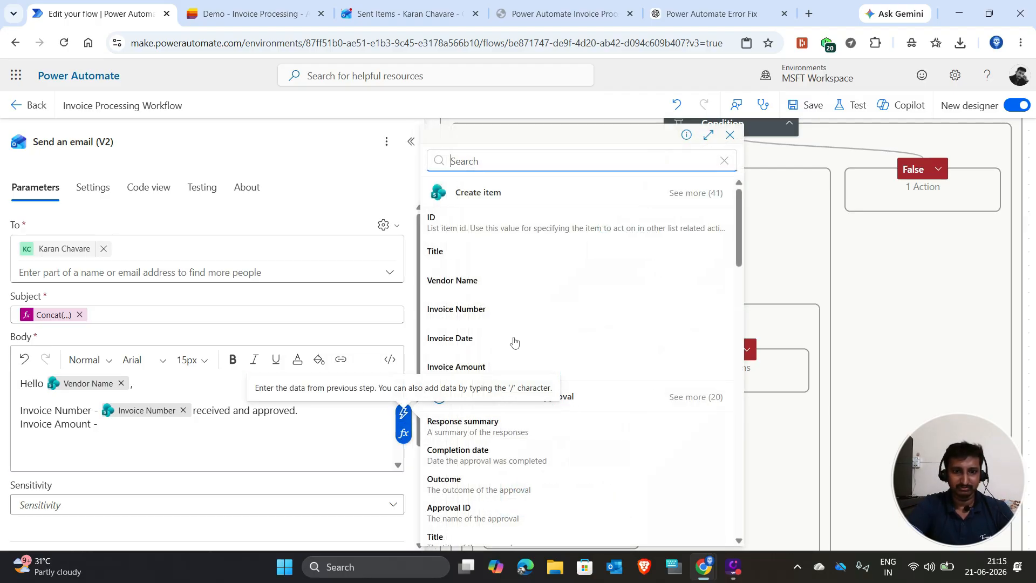
pyautogui.click(467, 367)
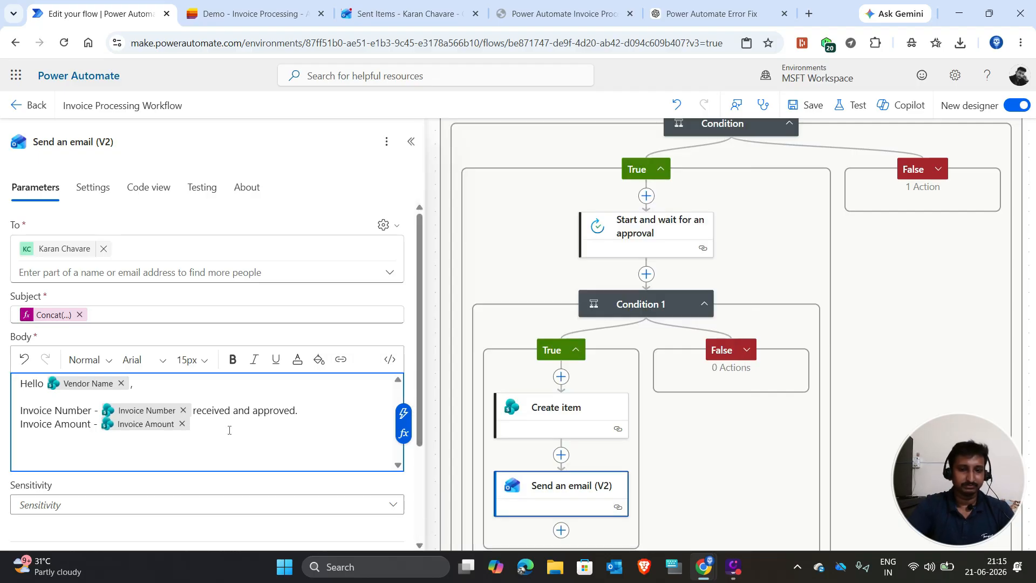
# Step: Leave a blank line and add the closing "Thanks & Reagrds," to the email body, followed by a new line
pyautogui.press('Return')
pyautogui.press('Return')
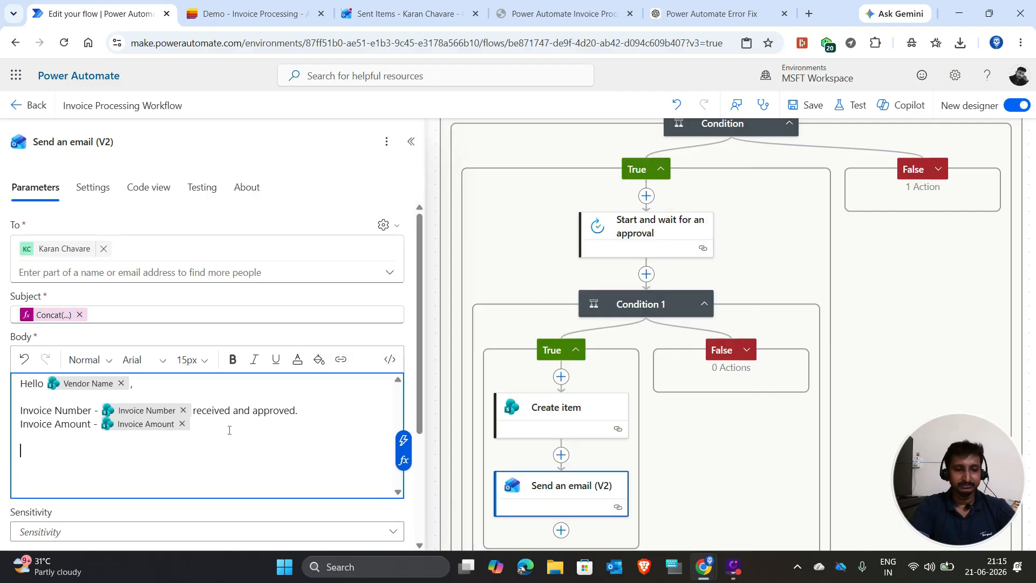
pyautogui.write('Thanks ')
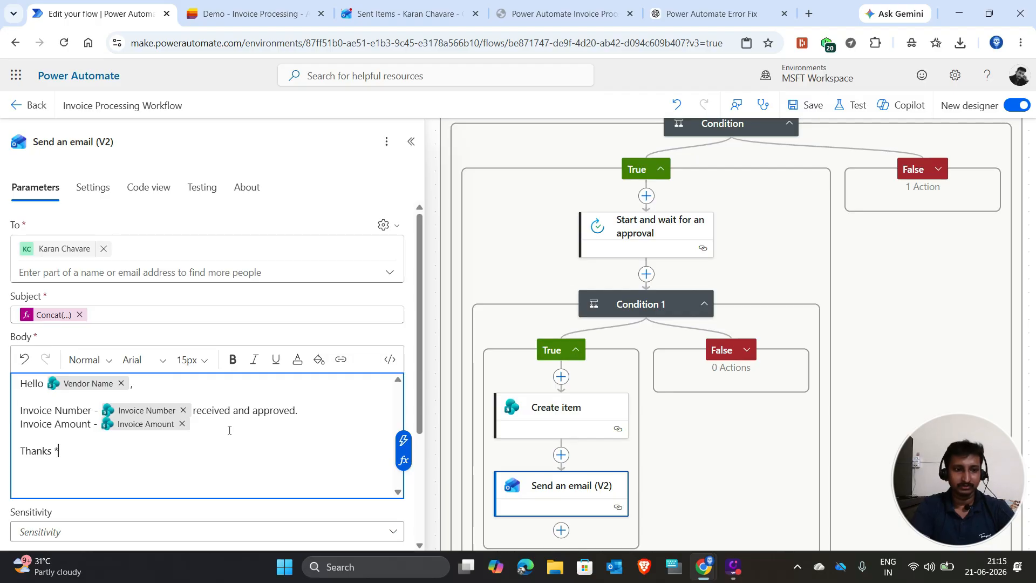
pyautogui.write('*')
pyautogui.press('BackSpace')
pyautogui.write('& ')
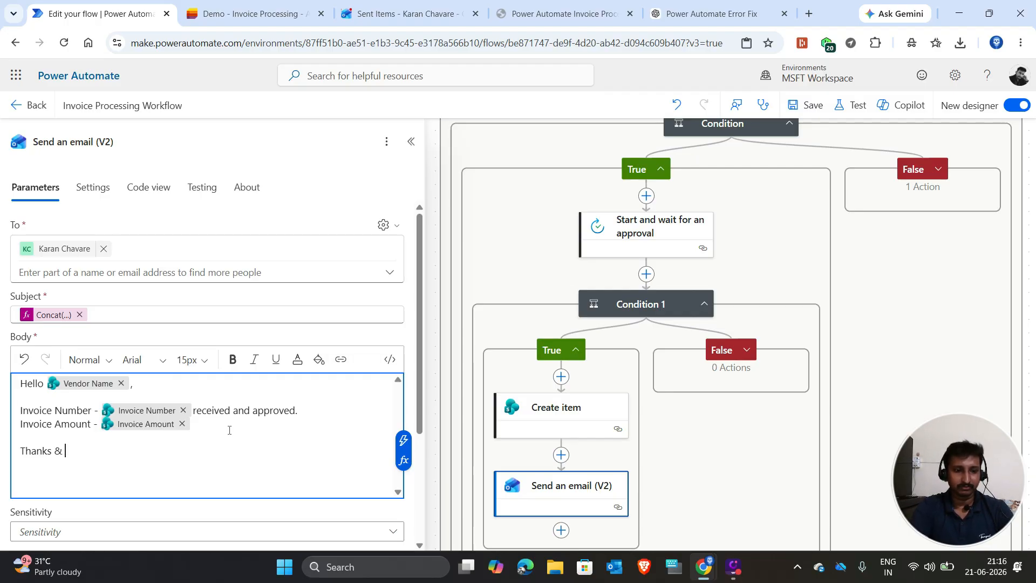
pyautogui.write('Reagrds,')
pyautogui.press('Return')
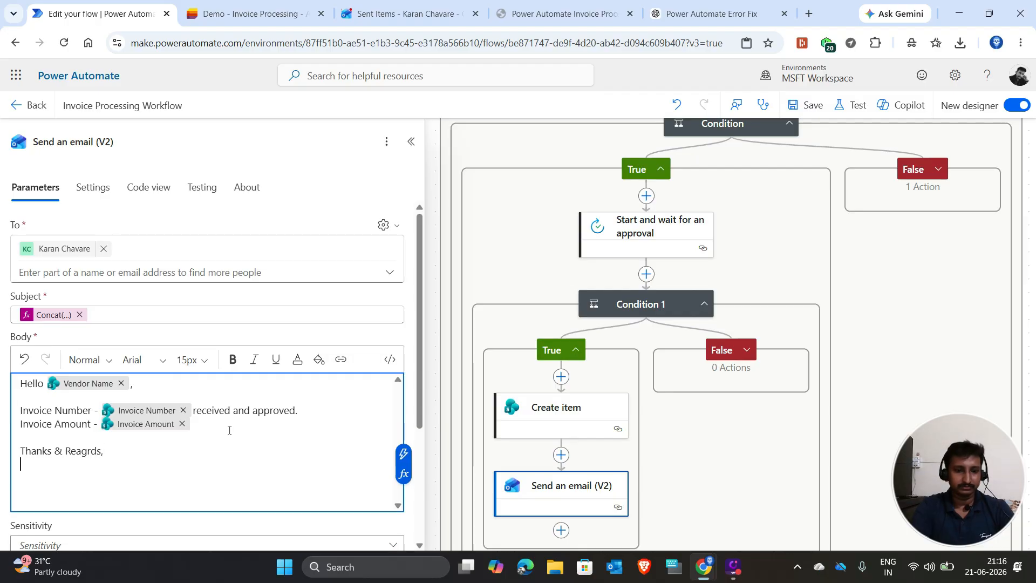
pyautogui.write('Karan CH')
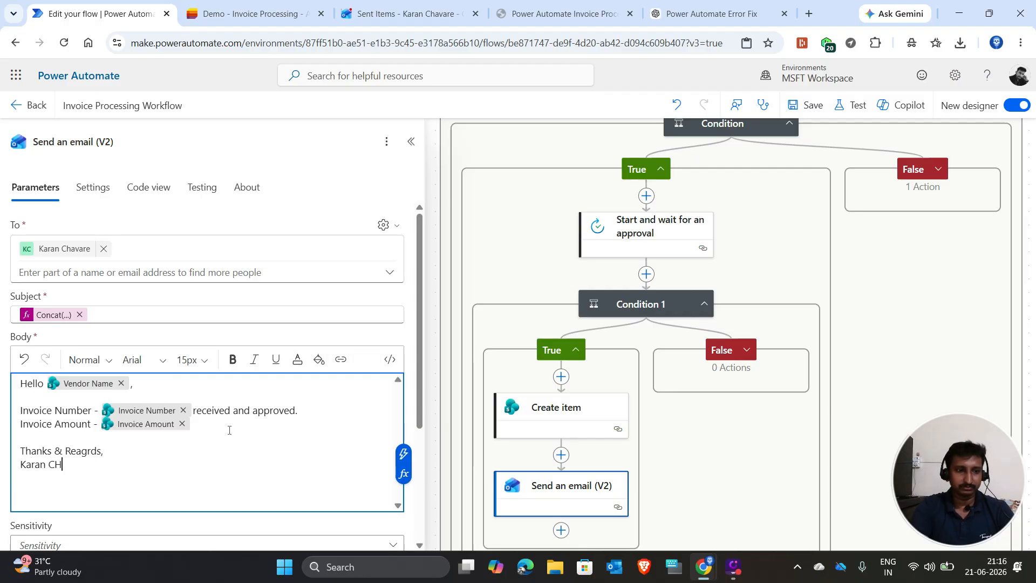
pyautogui.press('BackSpace')
pyautogui.press('BackSpace')
pyautogui.press('BackSpace')
pyautogui.press('BackSpace')
pyautogui.press('BackSpace')
pyautogui.press('BackSpace')
pyautogui.press('BackSpace')
pyautogui.press('BackSpace')
# Step: Sign the email body as "Power Automate" and collapse the action's settings
pyautogui.write('PO')
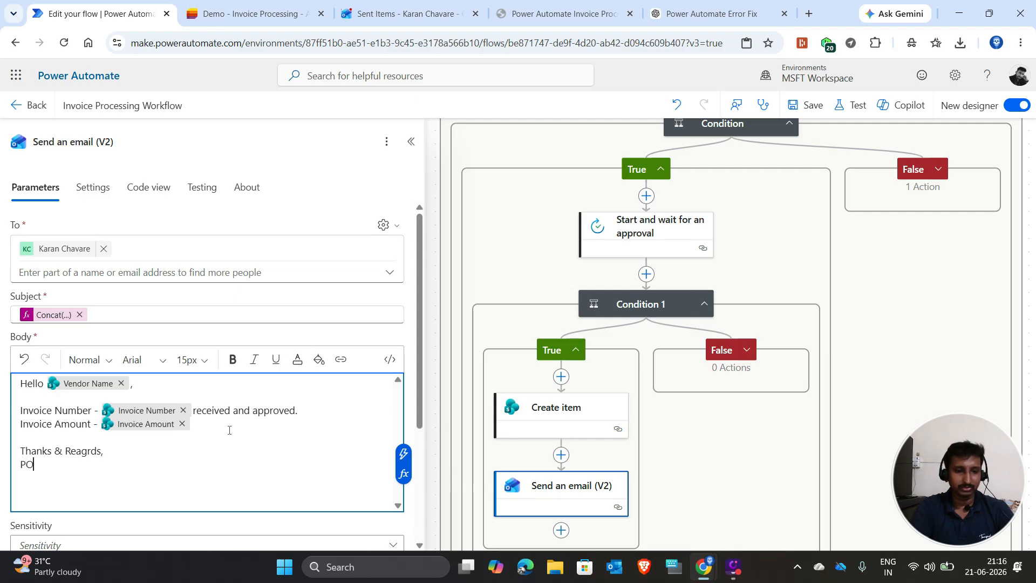
pyautogui.write('wer Au')
pyautogui.press('BackSpace')
pyautogui.press('BackSpace')
pyautogui.press('BackSpace')
pyautogui.press('BackSpace')
pyautogui.press('BackSpace')
pyautogui.press('BackSpace')
pyautogui.press('BackSpace')
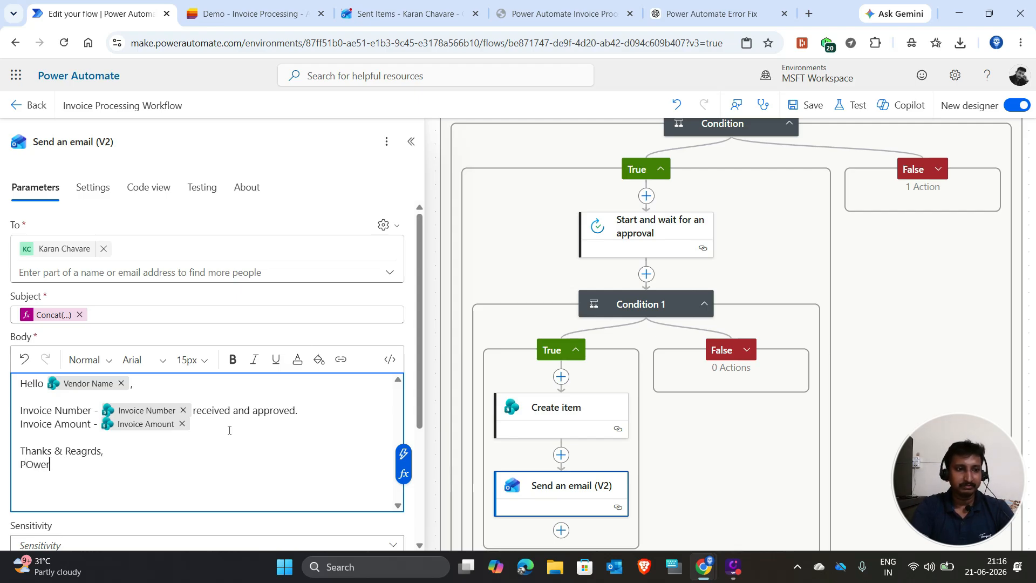
pyautogui.write('ower a')
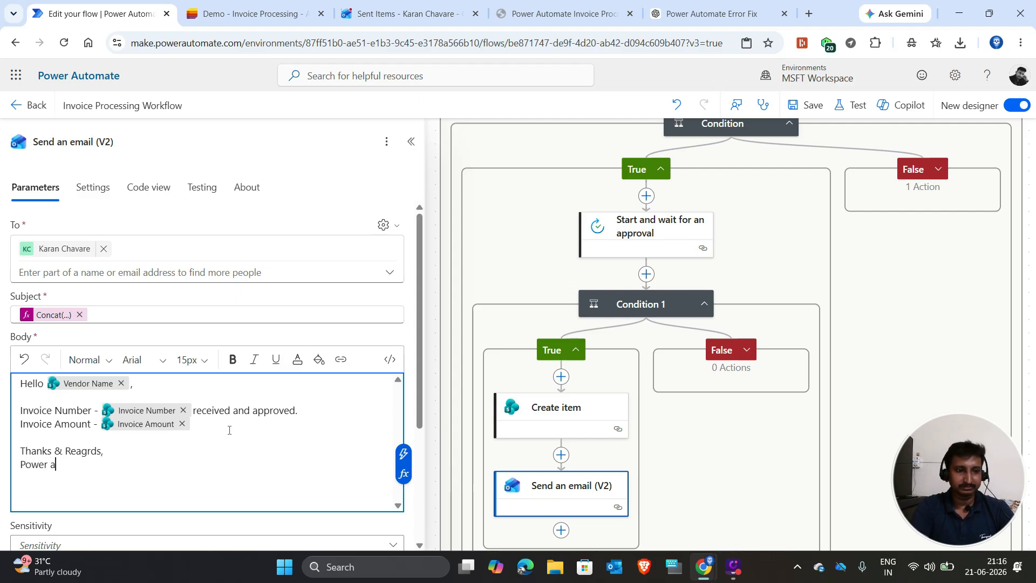
pyautogui.press('BackSpace')
pyautogui.write('Automate')
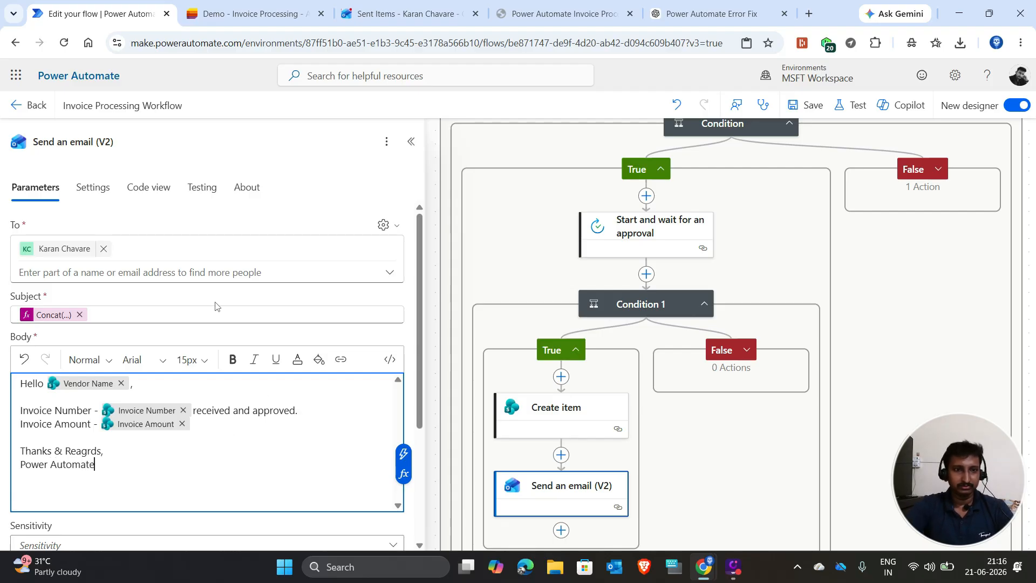
pyautogui.click(409, 143)
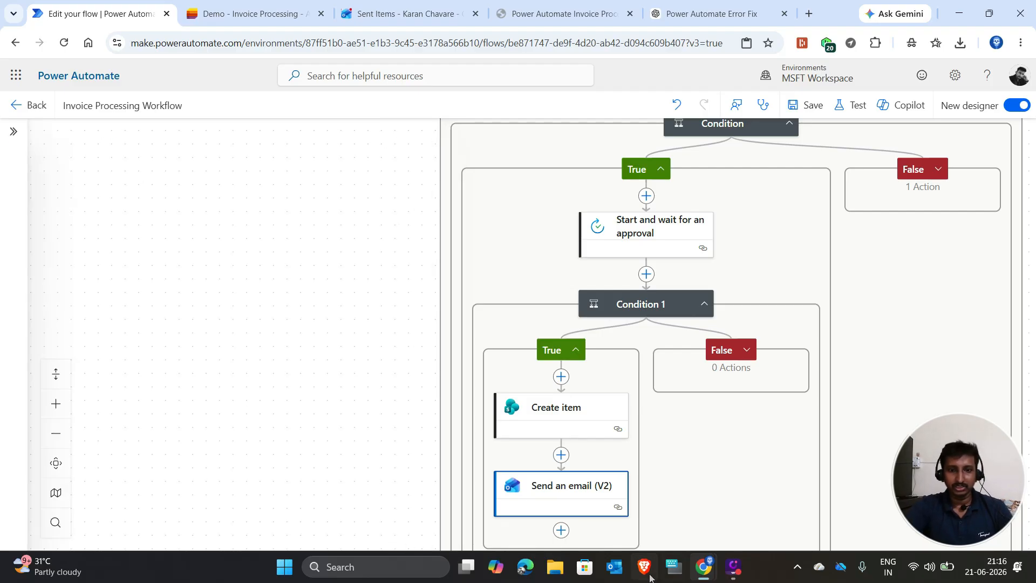
# Step: Copy the Send an email (V2) action and paste it after Create item 1 in Condition's False branch
pyautogui.rightClick(566, 491)
pyautogui.click(608, 523)
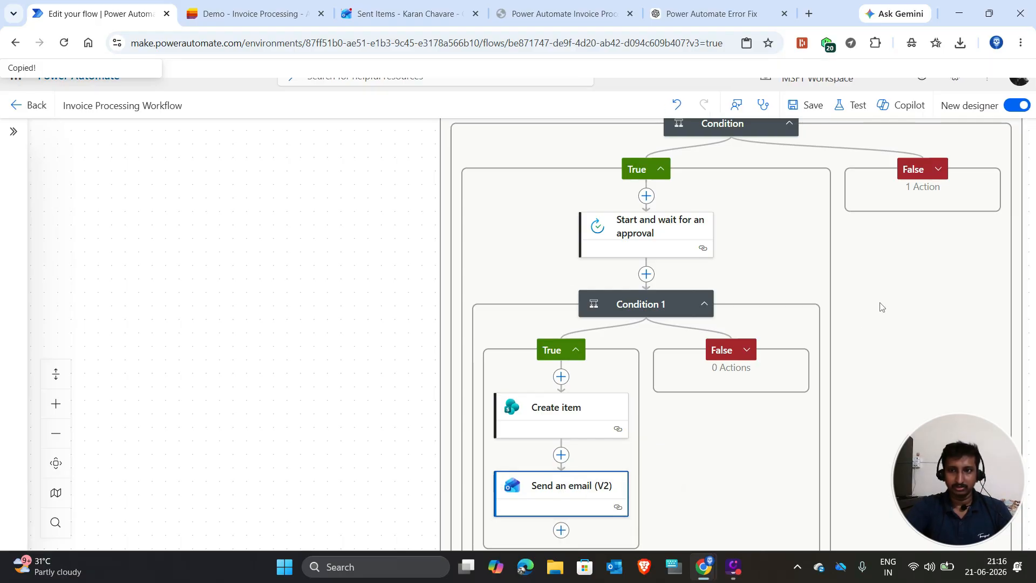
pyautogui.click(940, 171)
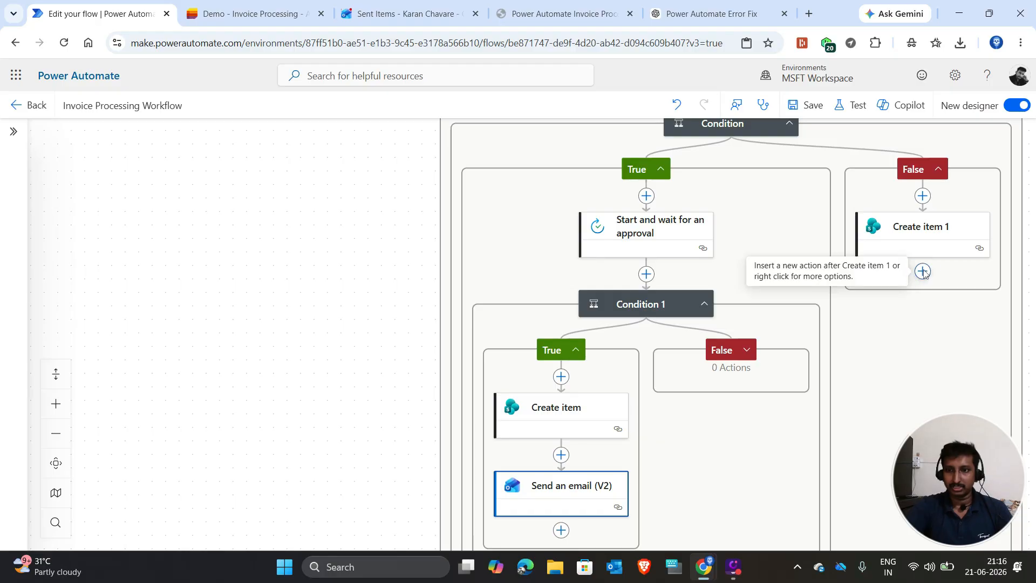
pyautogui.click(921, 274)
pyautogui.moveTo(834, 260)
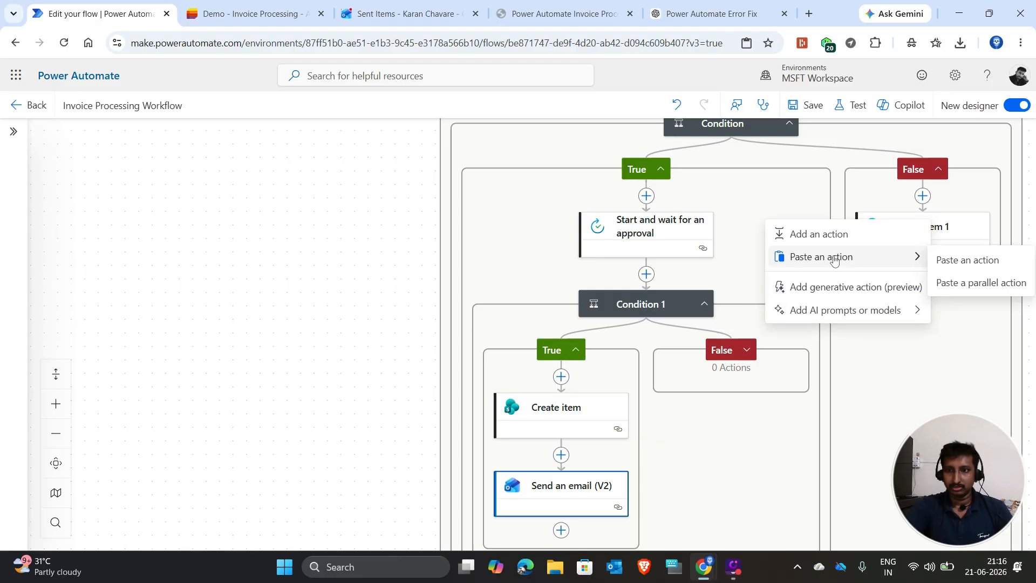
pyautogui.click(969, 259)
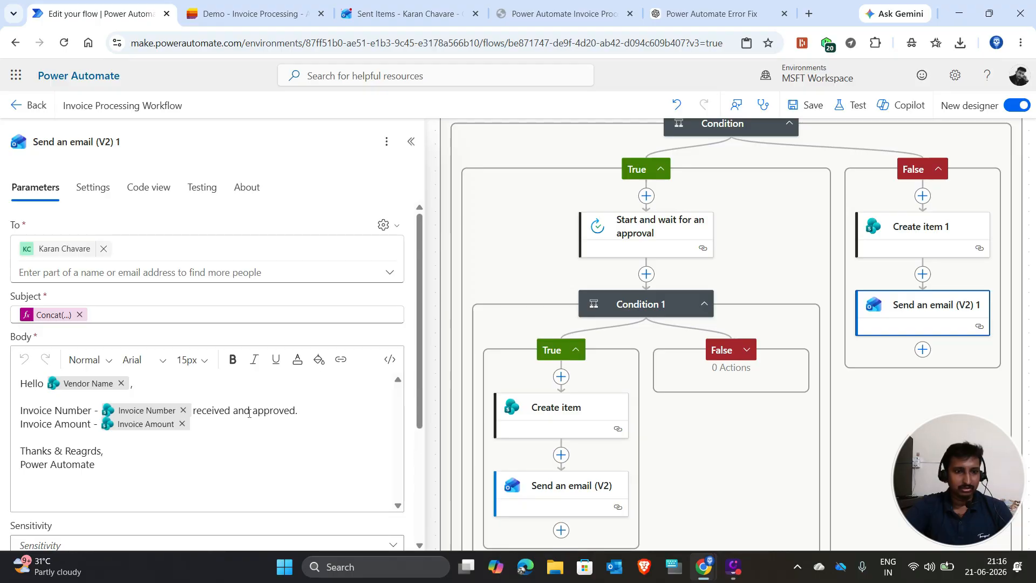
# Step: Remove "and approved." from the invoice number line in the body of Send an email (V2) 1
pyautogui.moveTo(303, 411); pyautogui.dragTo(235, 415)
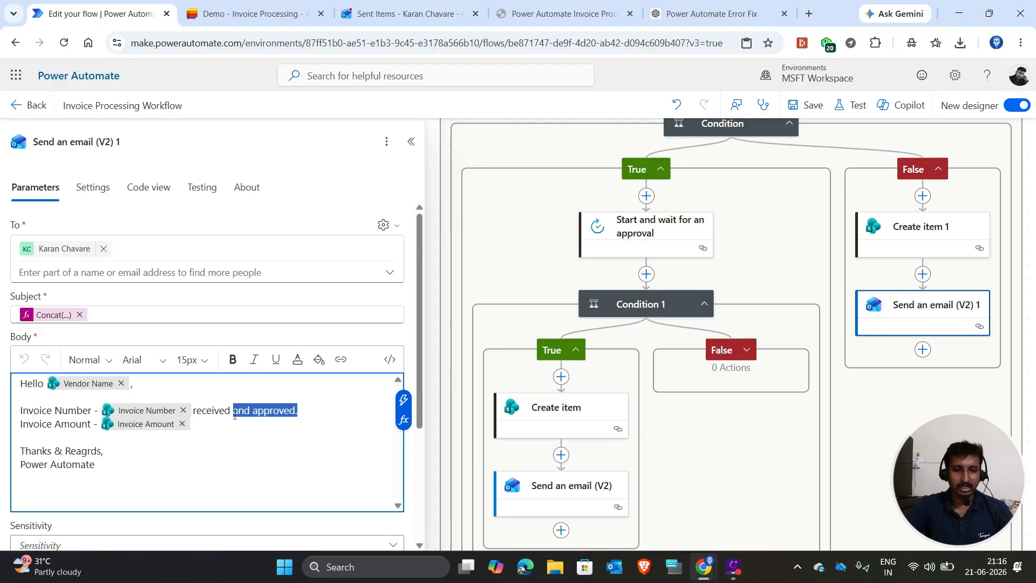
pyautogui.press('BackSpace')
pyautogui.press('BackSpace')
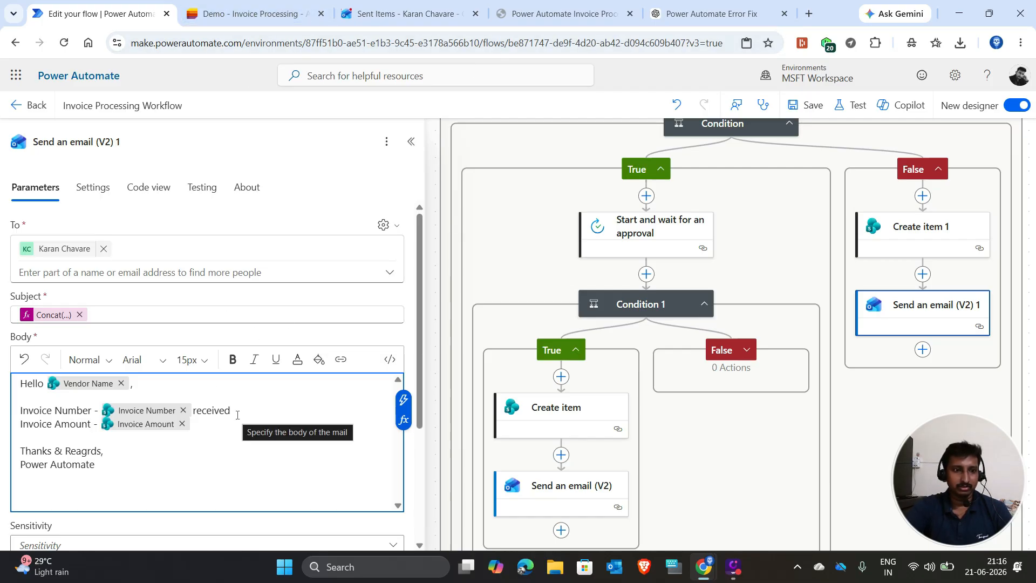
pyautogui.click(411, 141)
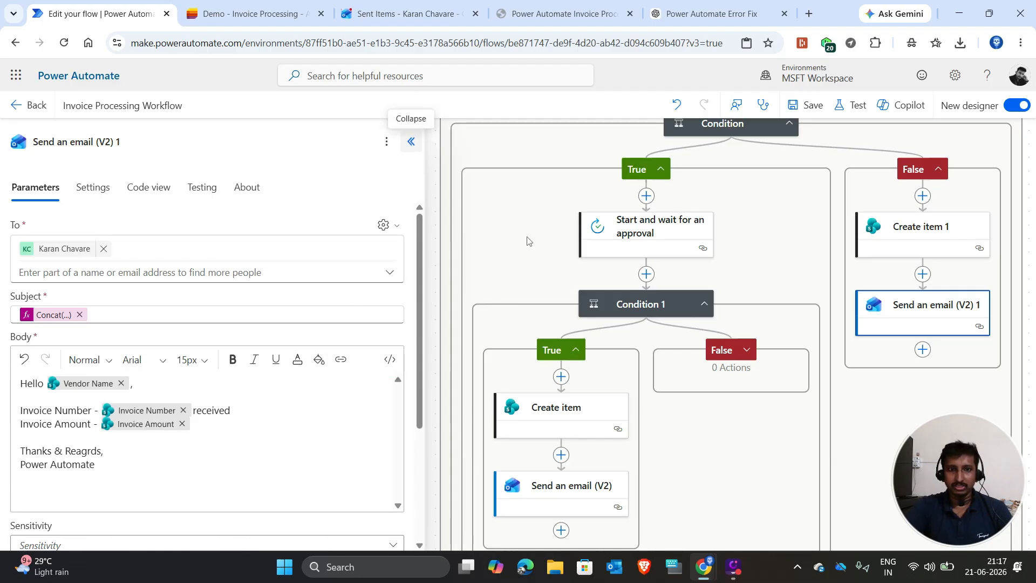
# Step: Save the flow and test it automatically with the recently used trigger of the earlier succeeded run
pyautogui.click(812, 106)
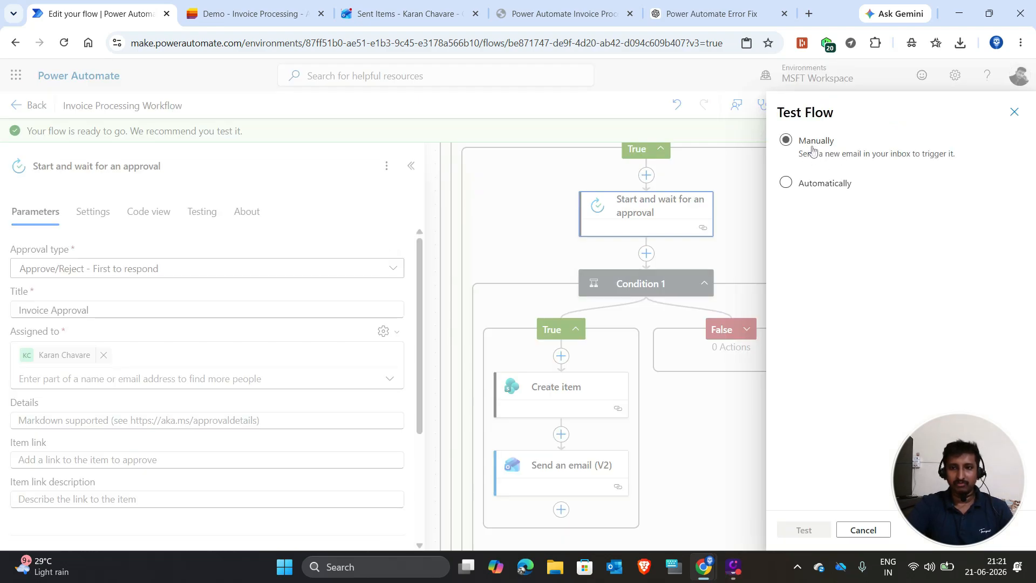
pyautogui.click(812, 184)
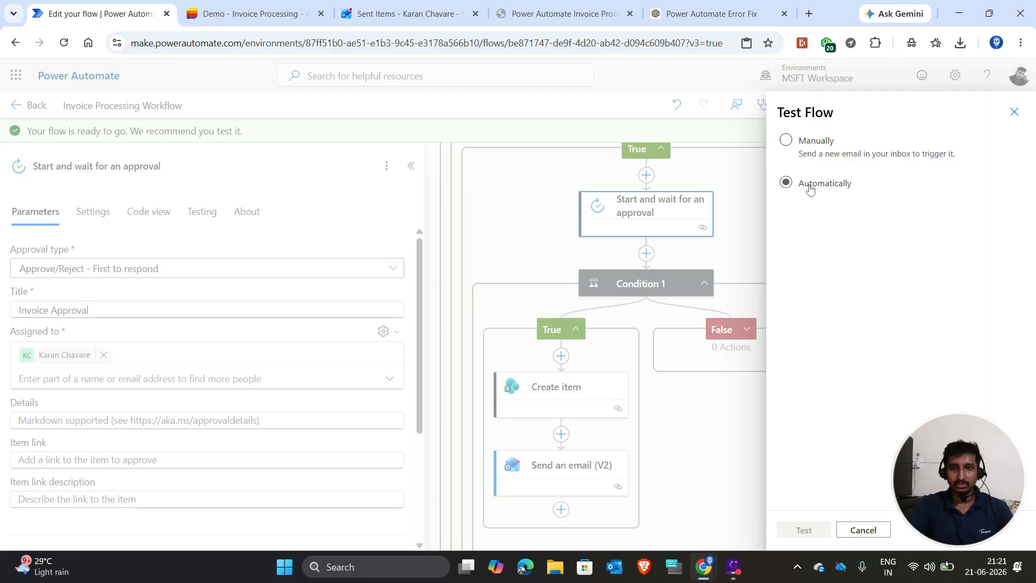
pyautogui.click(836, 214)
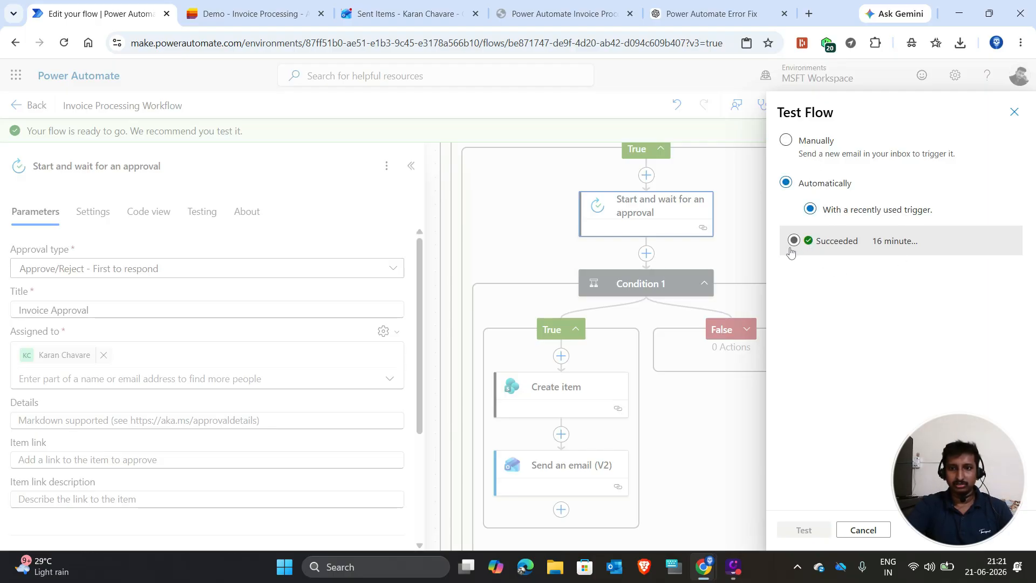
pyautogui.click(795, 244)
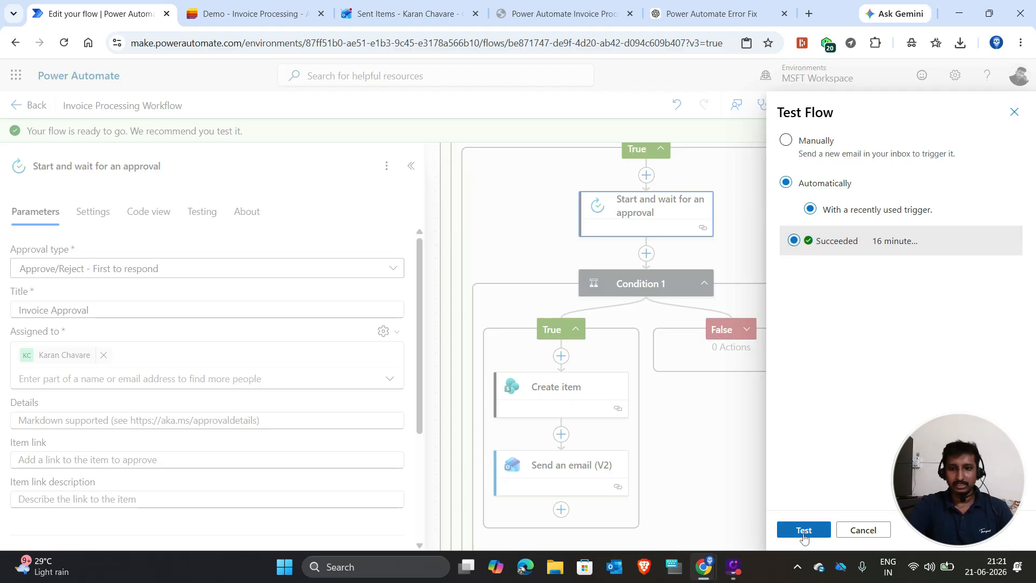
pyautogui.click(804, 531)
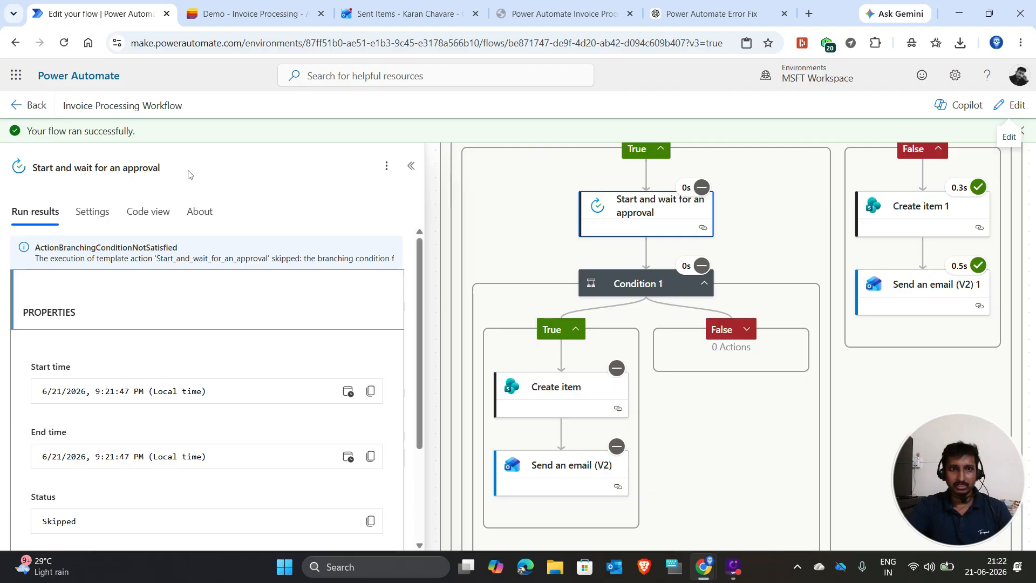
# Step: Switch to Outlook and open the newest invoice notification email in the Inbox
pyautogui.click(390, 16)
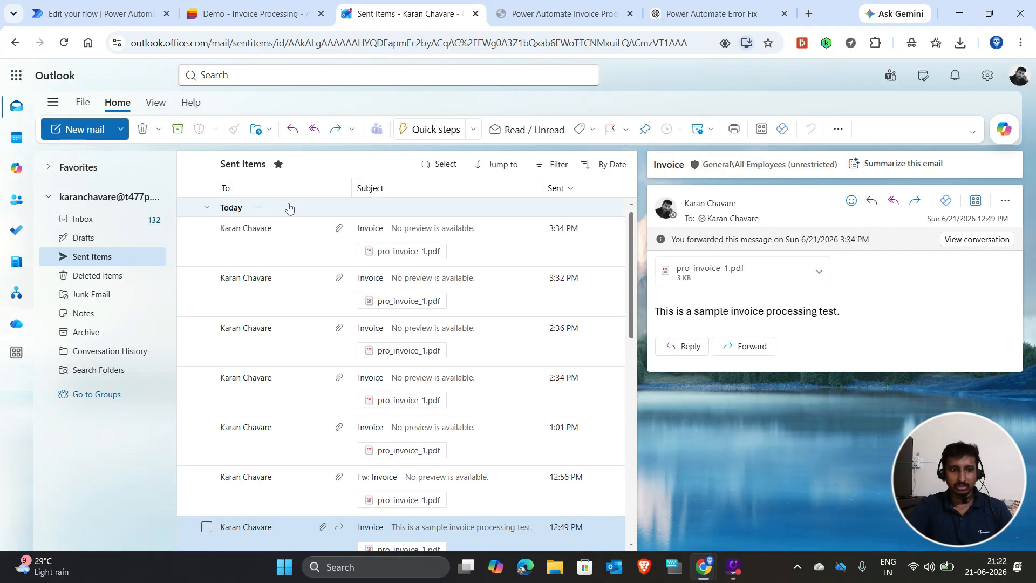
pyautogui.click(82, 221)
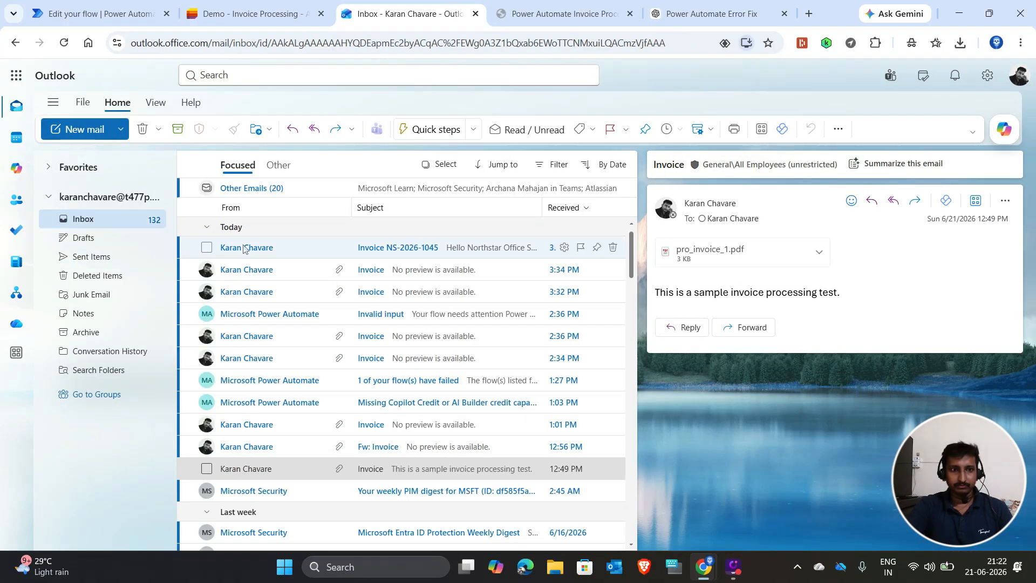
pyautogui.click(372, 248)
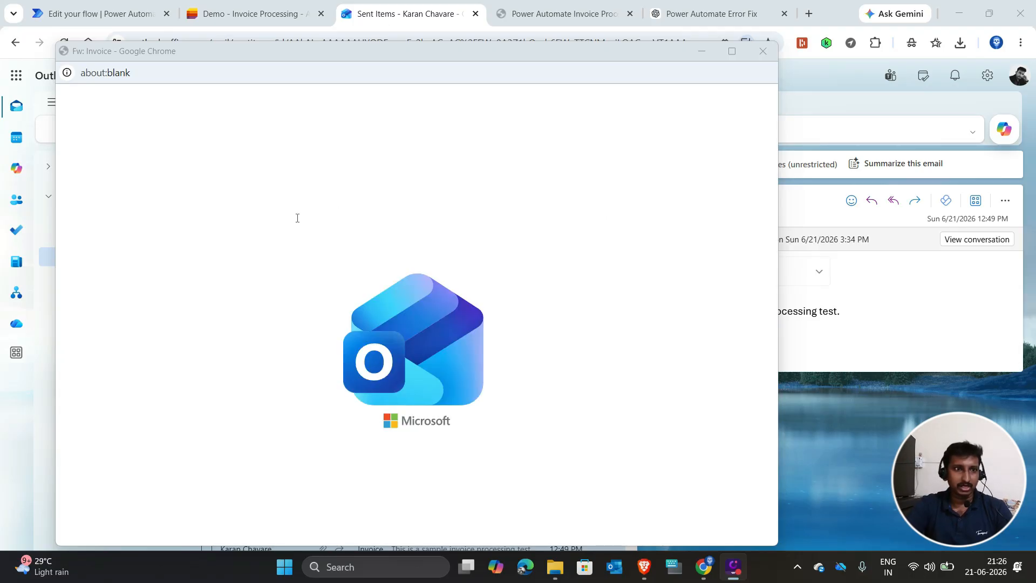
# Step: Remove the pro_invoice_1.pdf attachment from the forwarded "Fw: Invoice" email draft
pyautogui.moveTo(220, 56)
pyautogui.mouseDown()
pyautogui.moveTo(332, 52)
pyautogui.moveTo(208, 34)
pyautogui.moveTo(216, 50)
pyautogui.mouseUp()
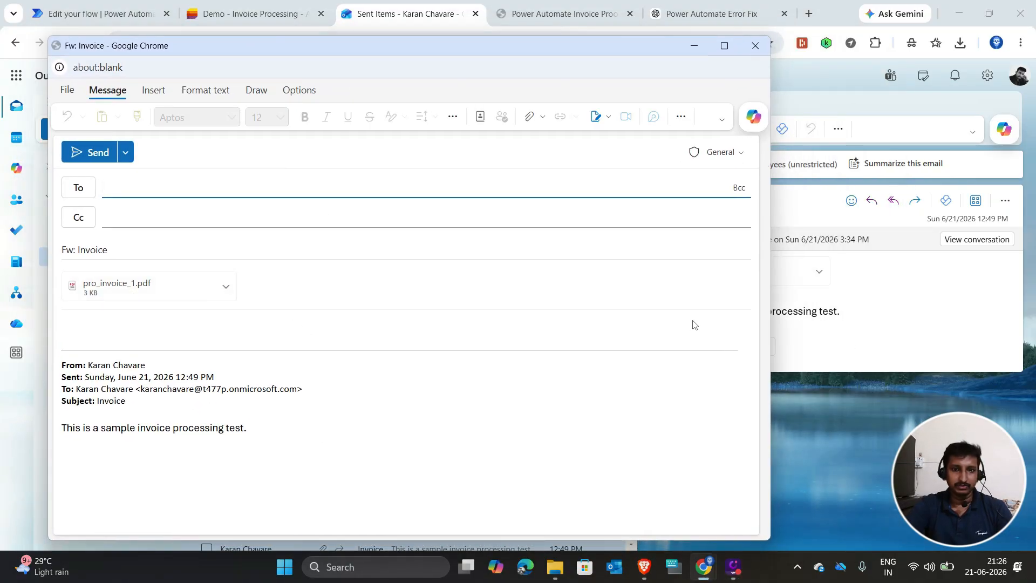
pyautogui.click(225, 289)
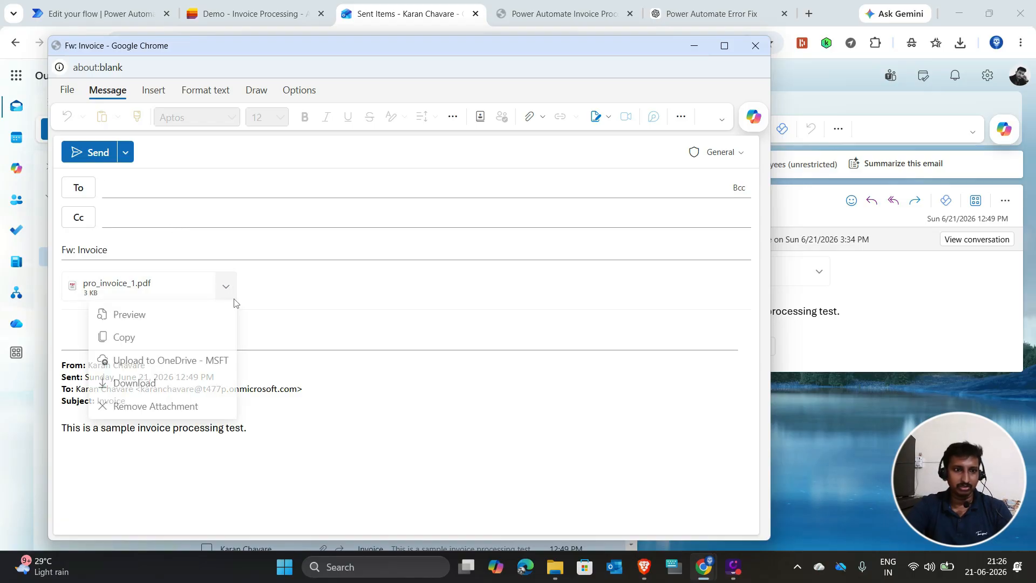
pyautogui.click(150, 408)
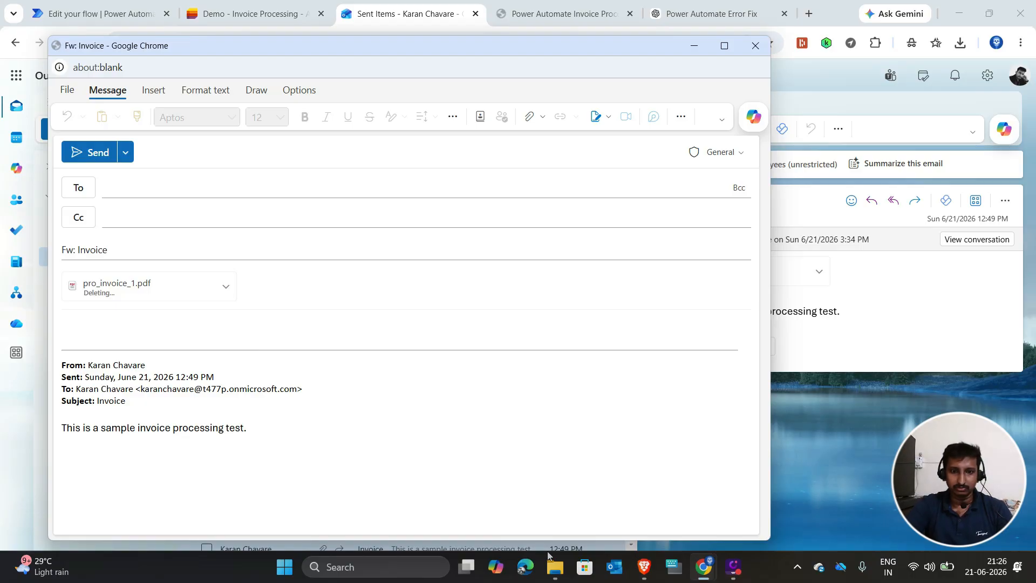
pyautogui.click(564, 574)
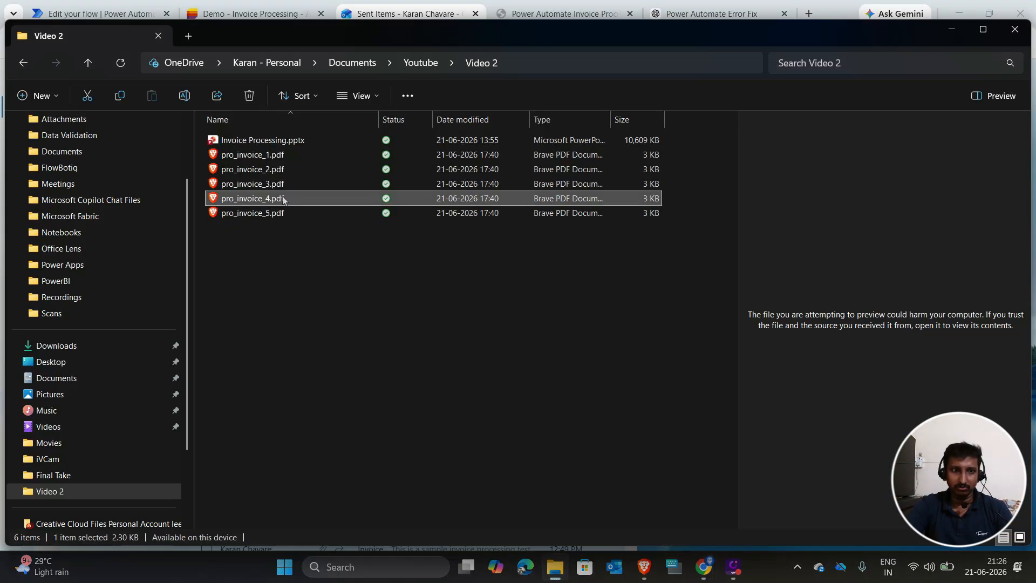
pyautogui.moveTo(397, 262); pyautogui.dragTo(437, 380)
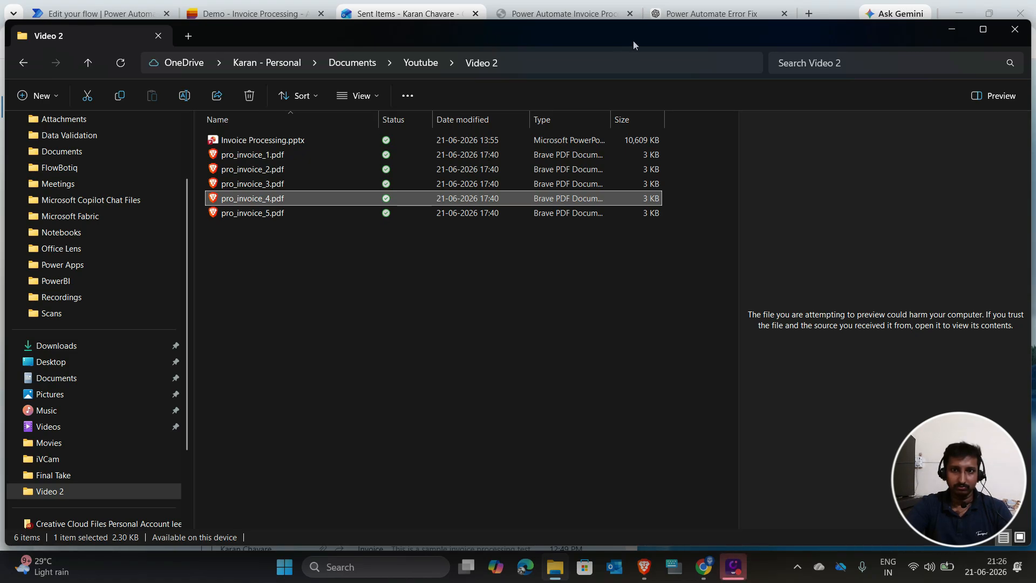
pyautogui.moveTo(633, 41); pyautogui.dragTo(478, 35)
pyautogui.click(799, 27)
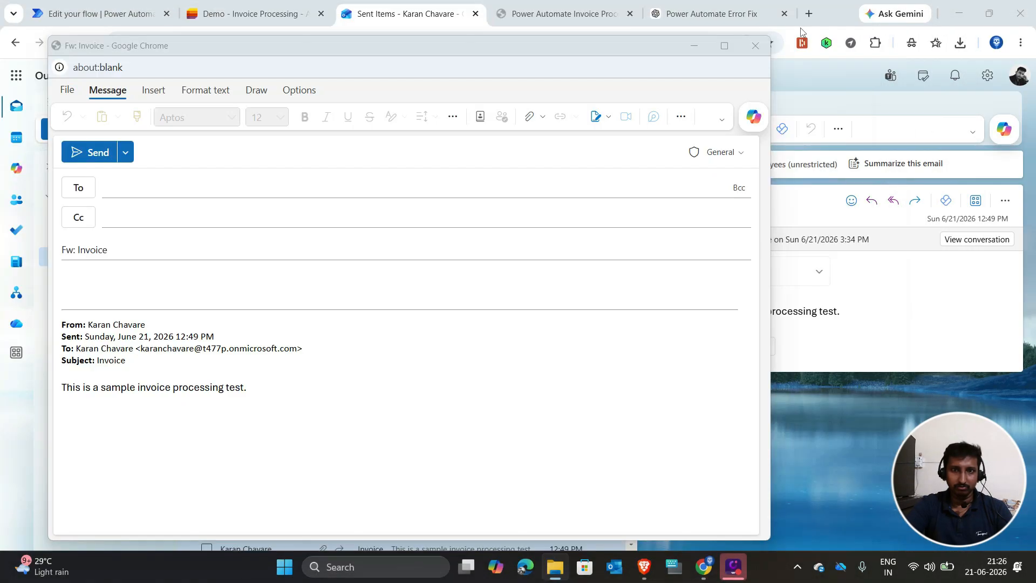
# Step: Attach pro_invoice_4.pdf from the computer's Video 2 folder to the forwarded email
pyautogui.click(530, 118)
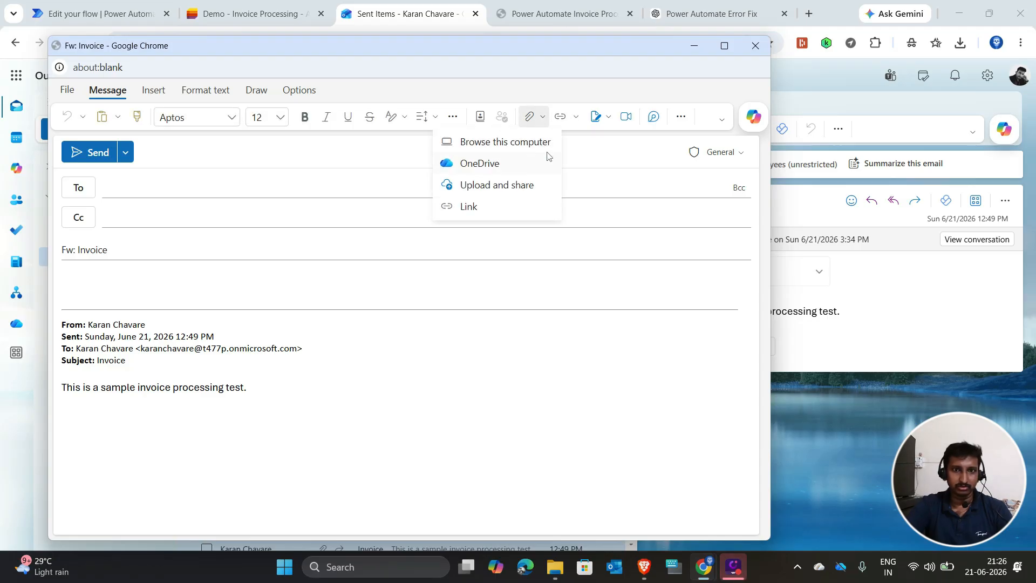
pyautogui.click(497, 145)
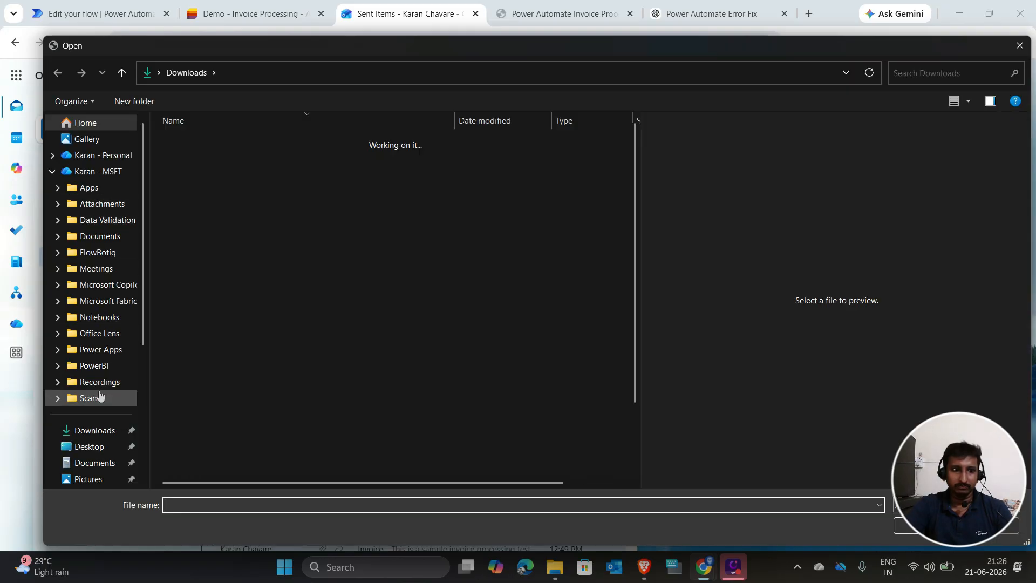
pyautogui.scroll(-5, 102, 410)
pyautogui.click(91, 363)
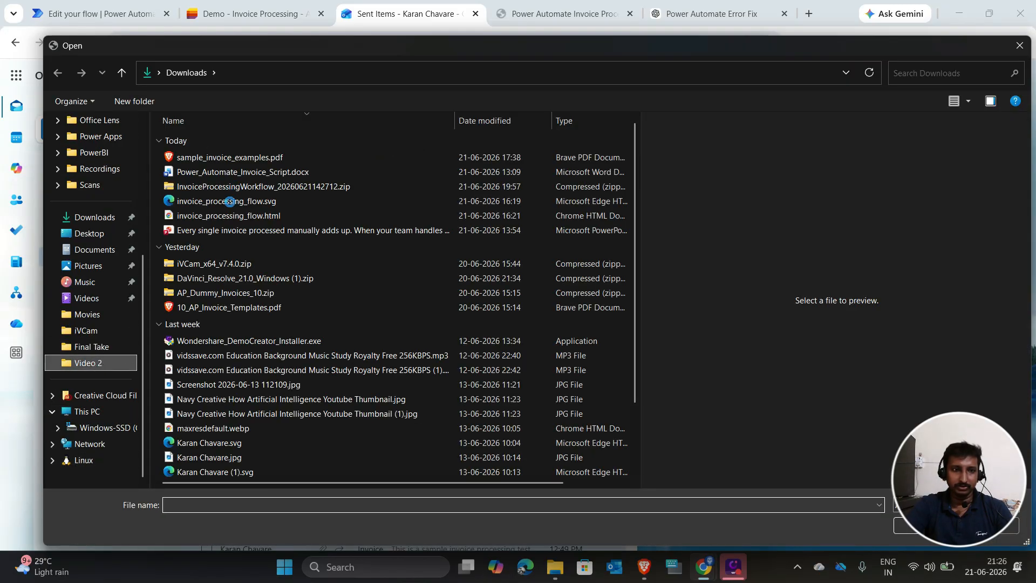
pyautogui.click(231, 200)
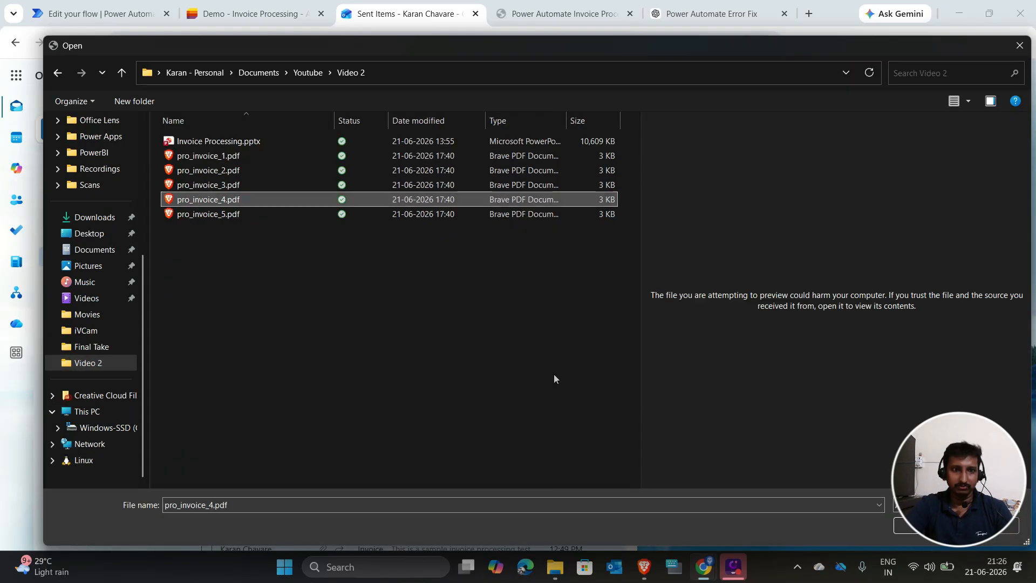
pyautogui.moveTo(690, 44); pyautogui.dragTo(358, 32)
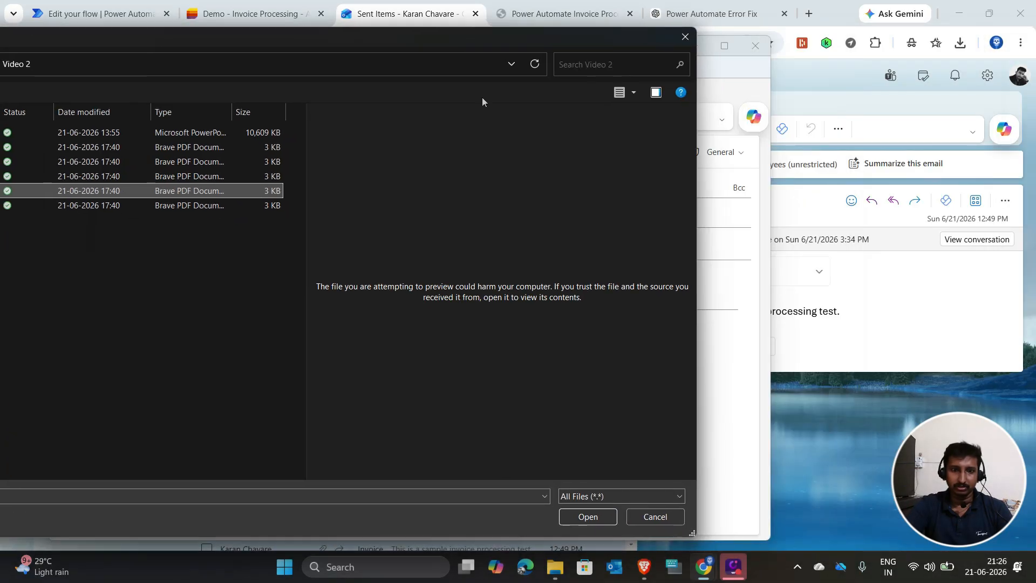
pyautogui.click(588, 517)
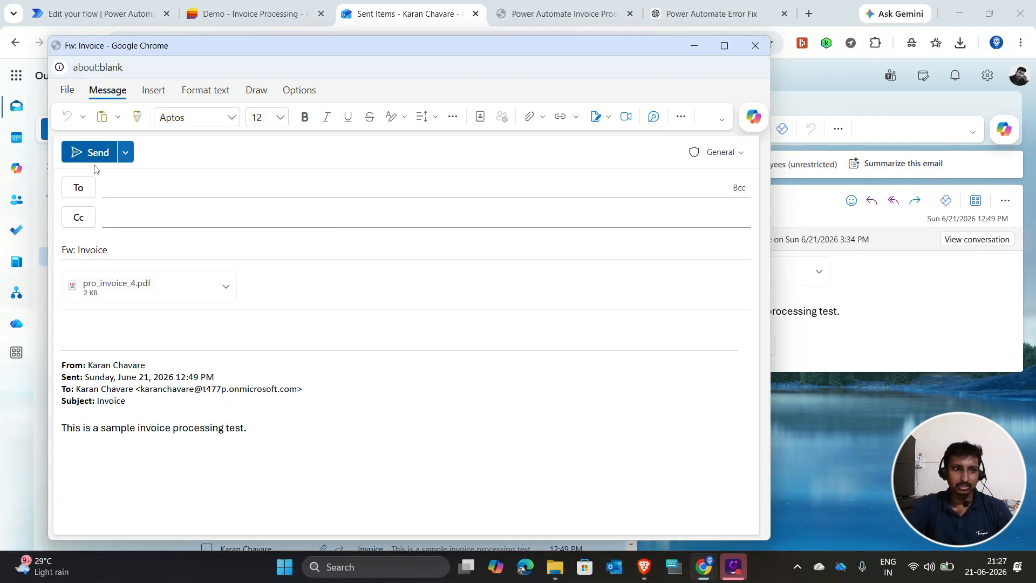
# Step: Address the email to the mailbox owner's own work account, shorten the subject to "Invoice" and send it
pyautogui.click(138, 187)
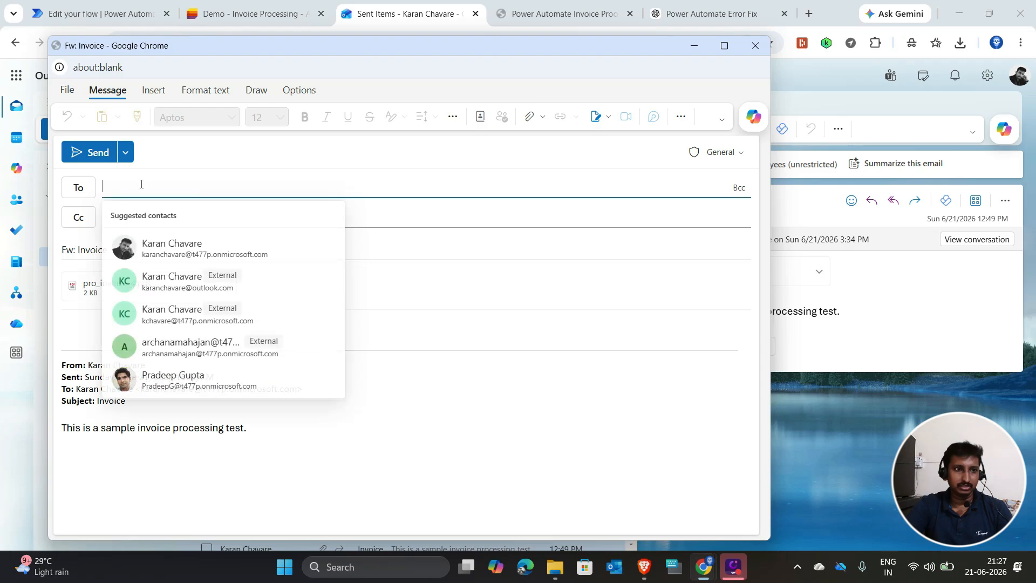
pyautogui.click(208, 249)
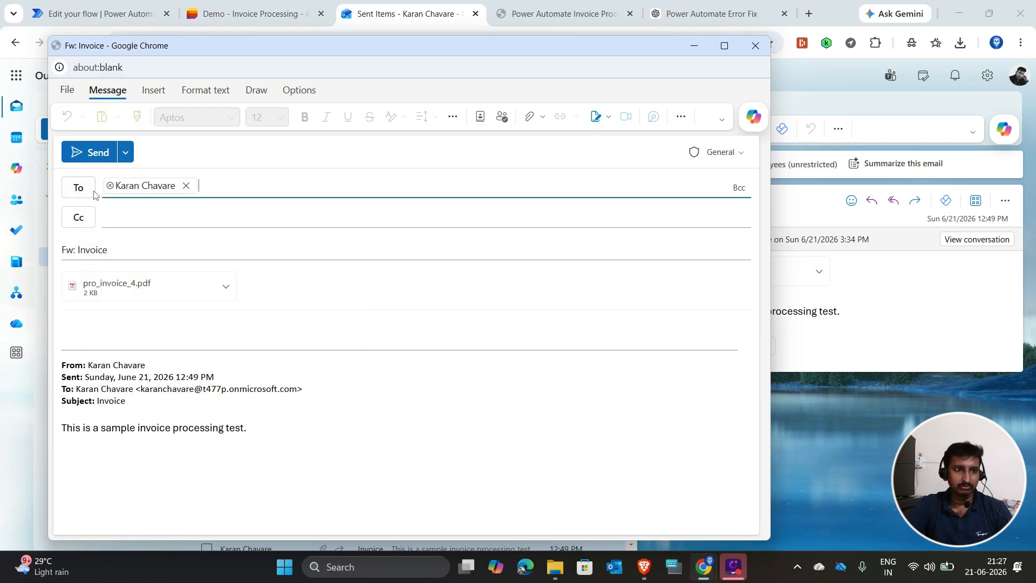
pyautogui.doubleClick(78, 250)
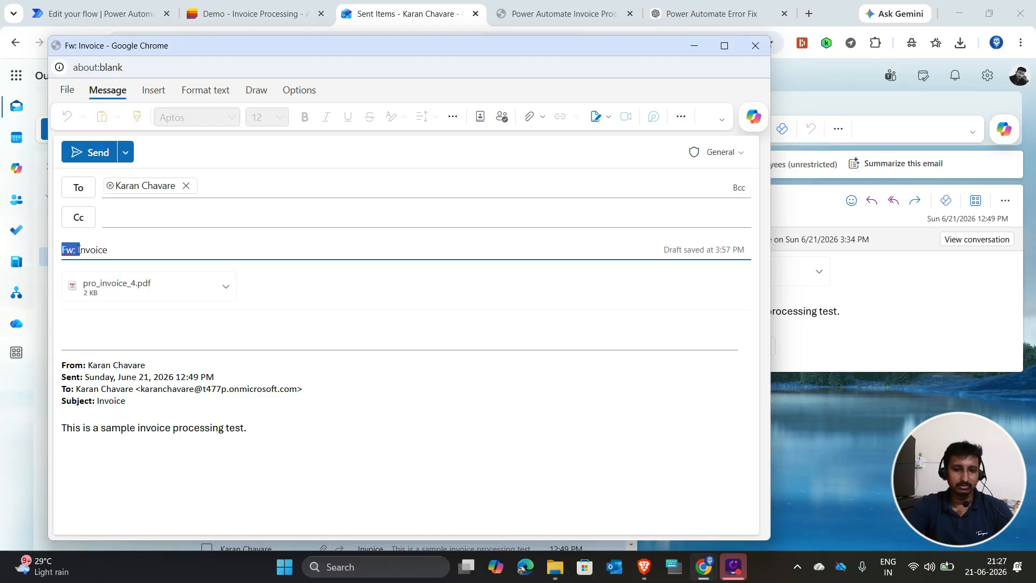
pyautogui.press('BackSpace')
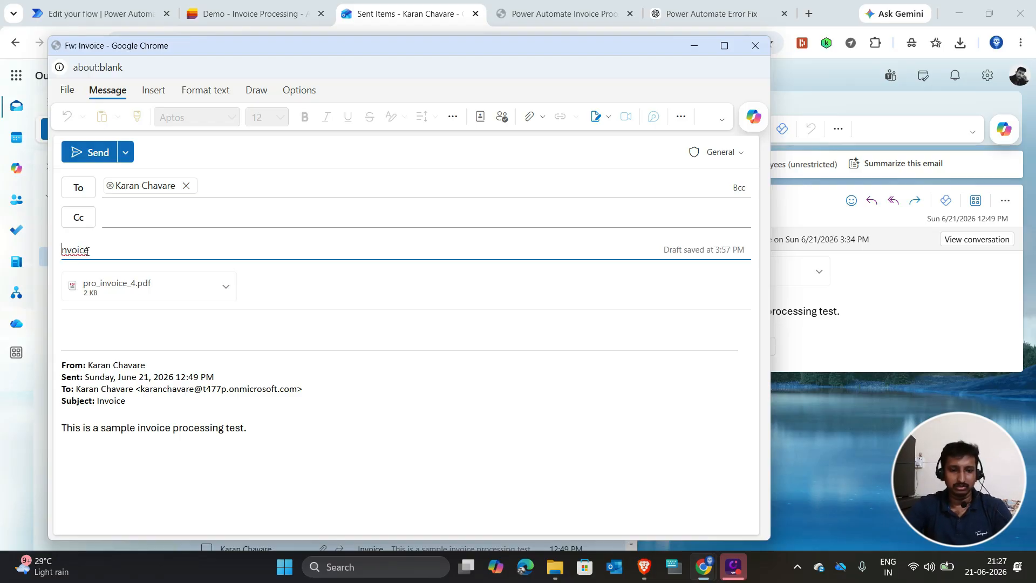
pyautogui.write('I')
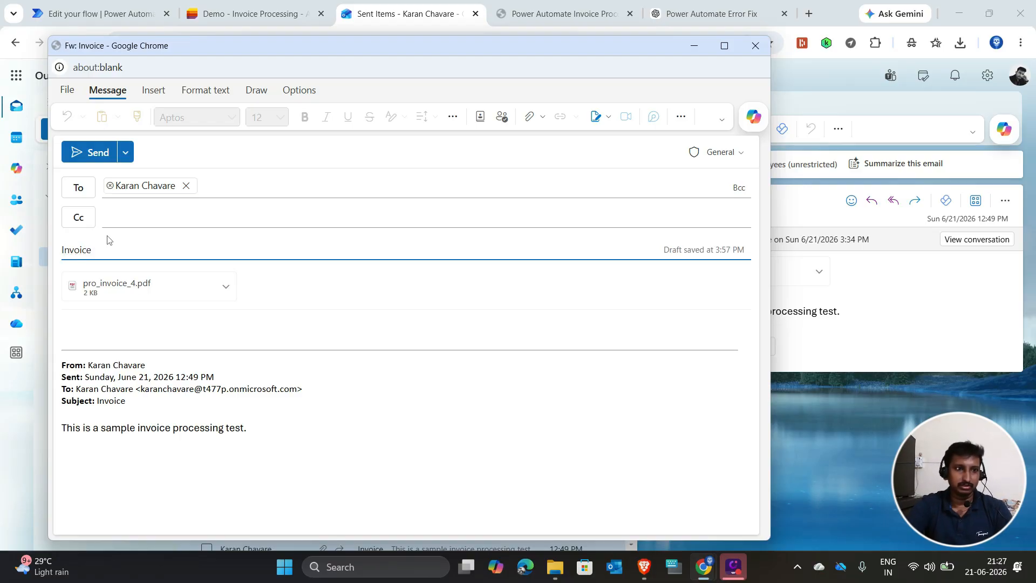
pyautogui.click(106, 157)
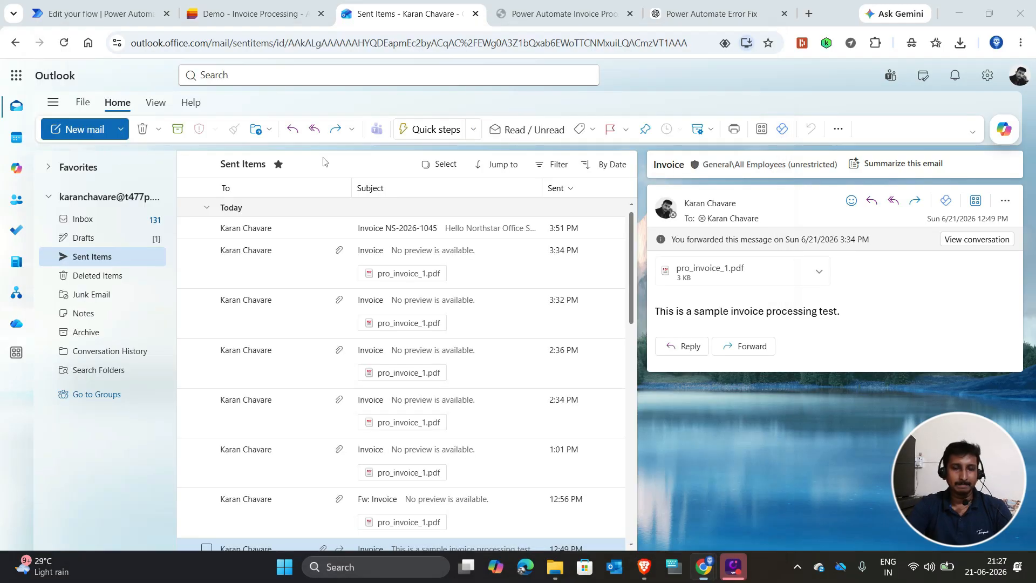
# Step: Switch to Power Automate, refresh the Invoice Processing Workflow's run history and open the newest run
pyautogui.click(103, 22)
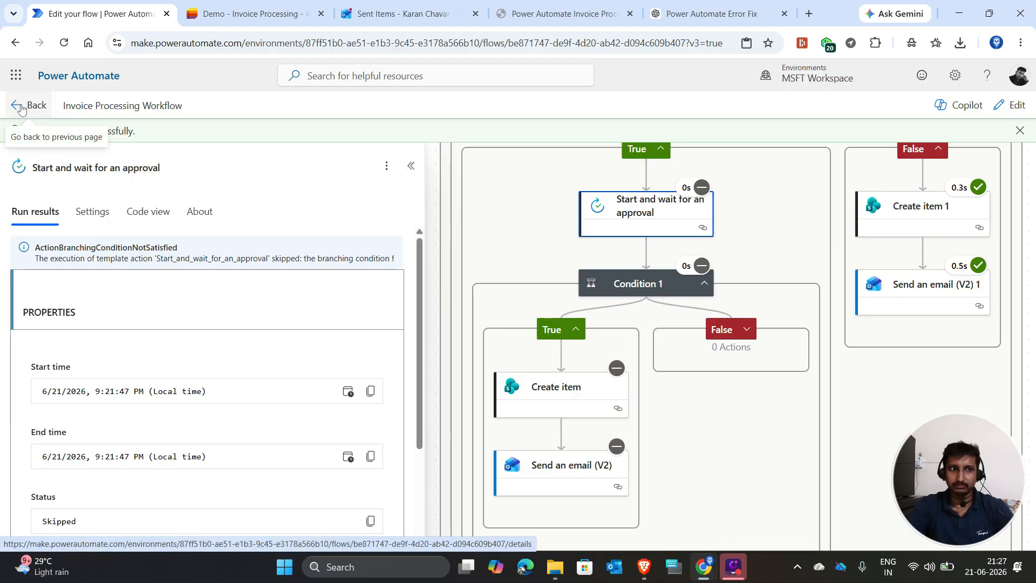
pyautogui.click(20, 108)
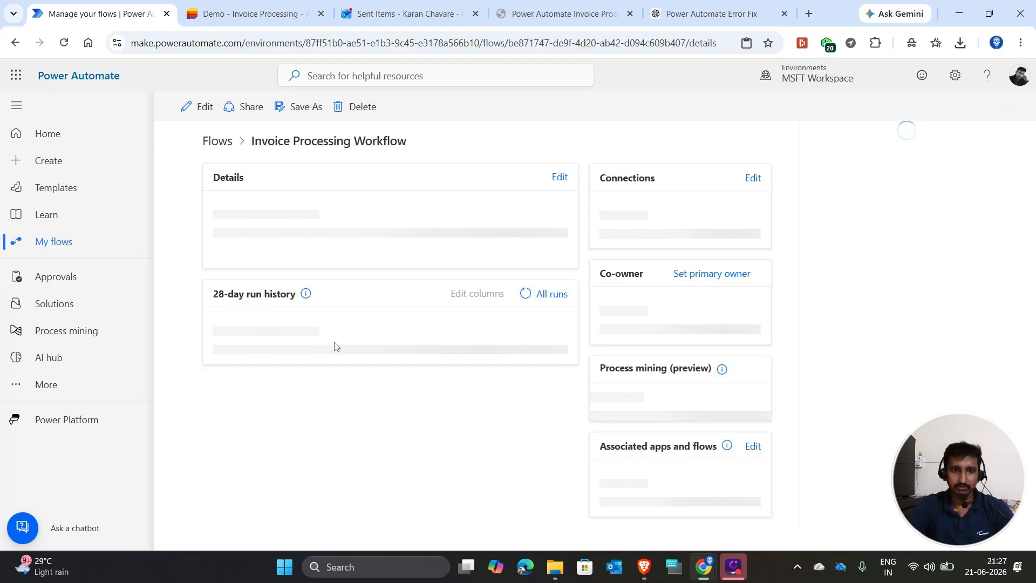
pyautogui.scroll(-1, 326, 393)
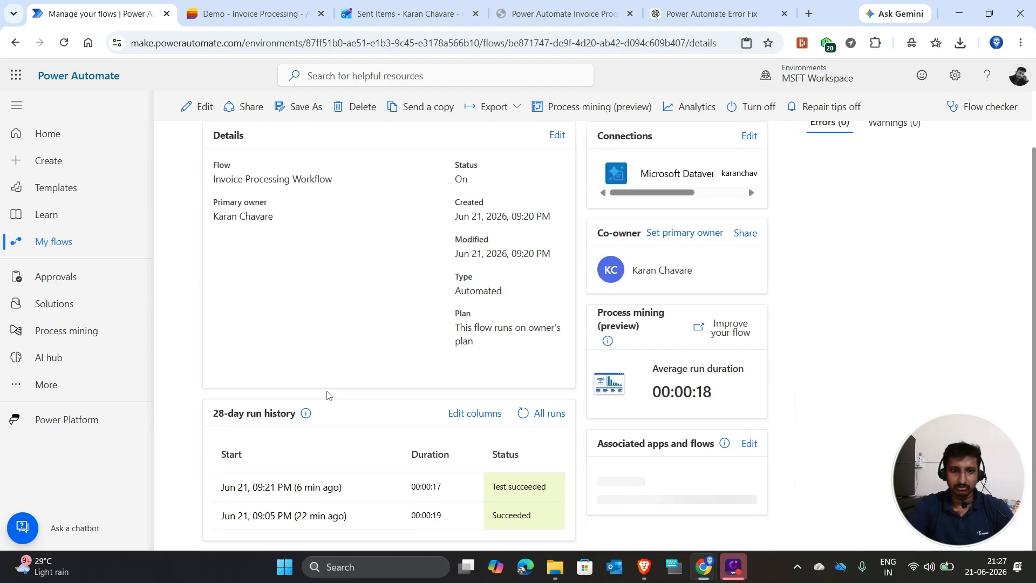
pyautogui.click(522, 413)
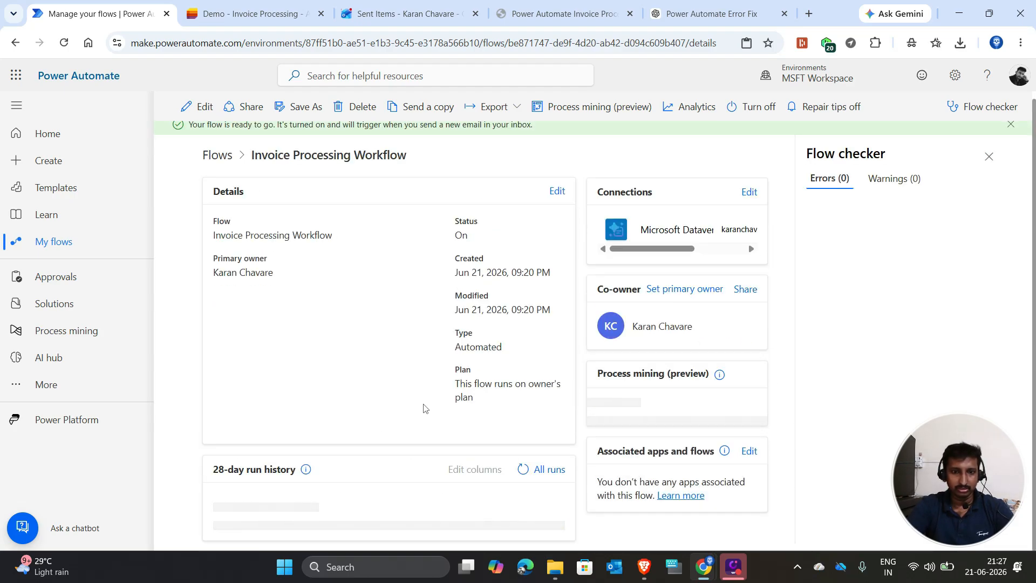
pyautogui.scroll(-1, 423, 407)
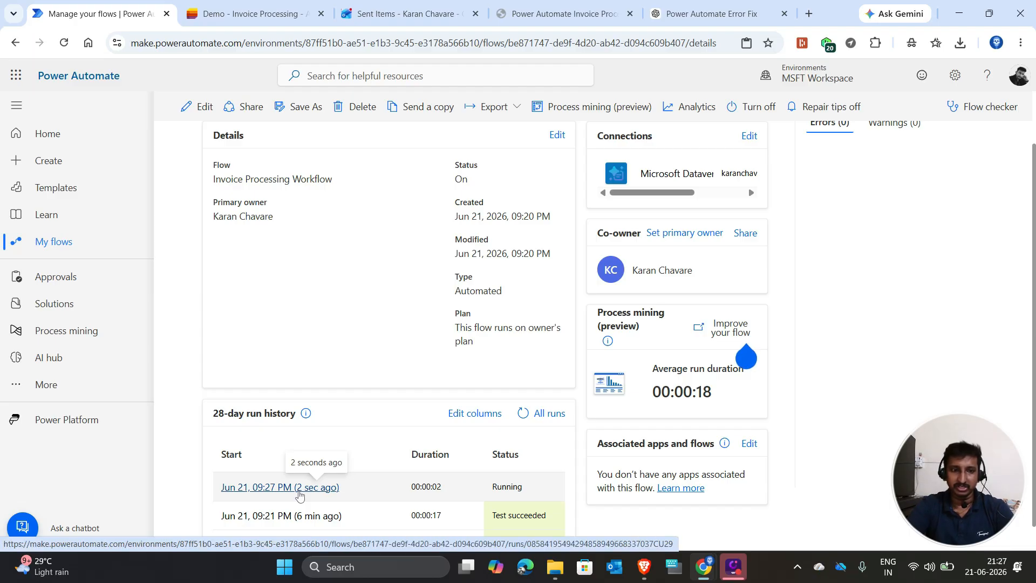
pyautogui.click(300, 493)
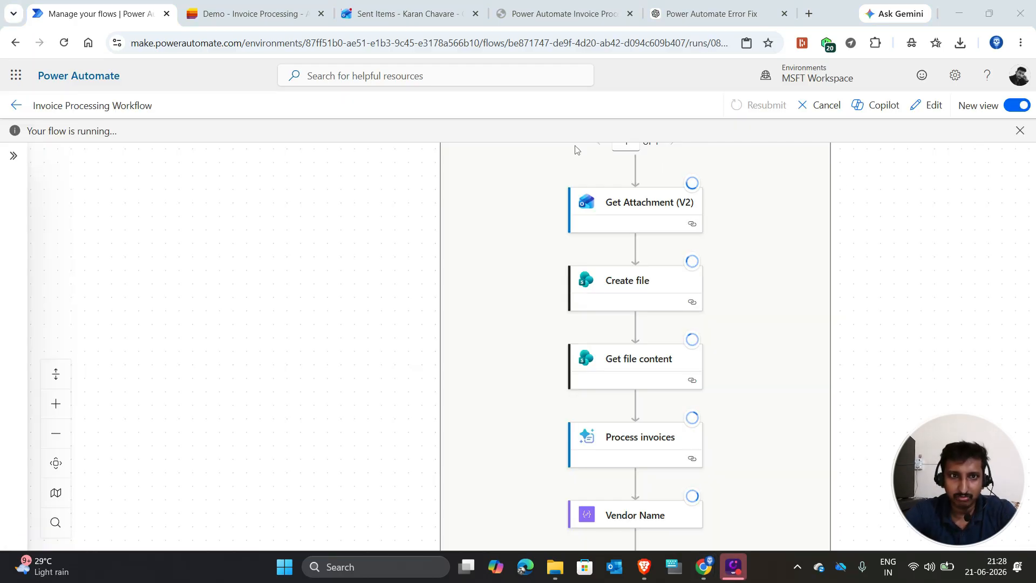
# Step: Switch to the Outlook Inbox and open the "Invoice Approval" email from Microsoft Power Automate
pyautogui.click(421, 20)
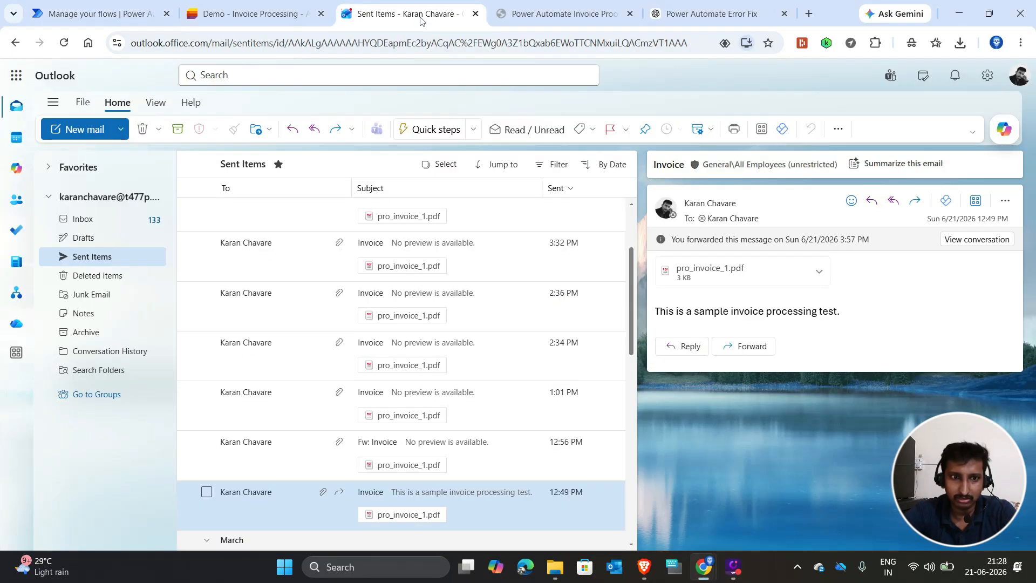
pyautogui.click(84, 220)
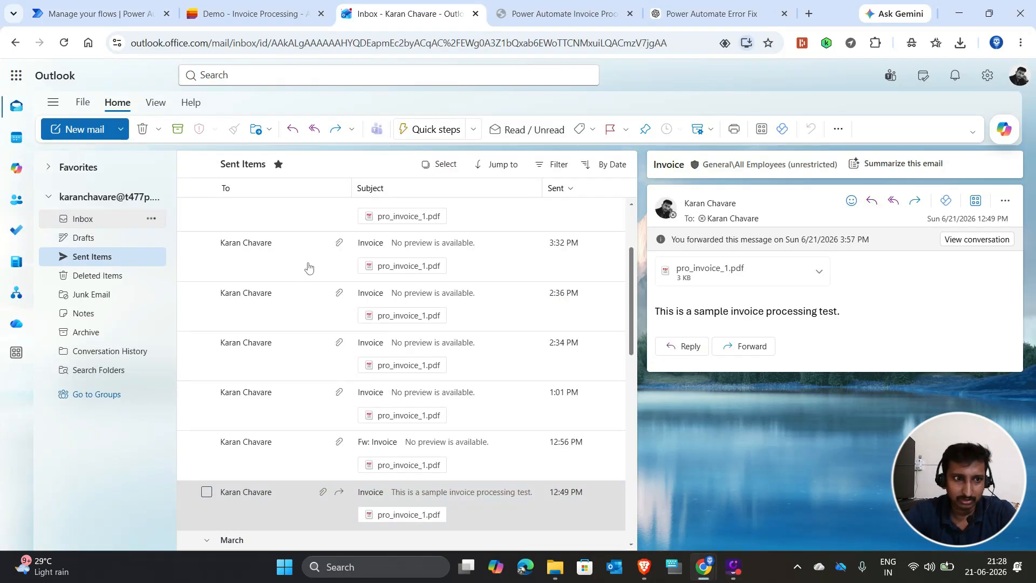
pyautogui.click(107, 221)
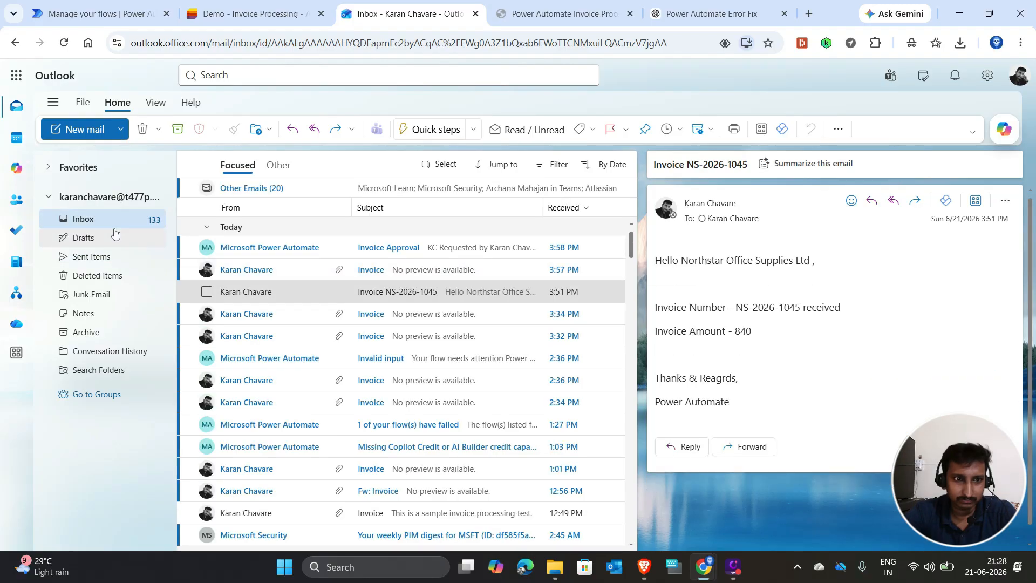
pyautogui.click(386, 249)
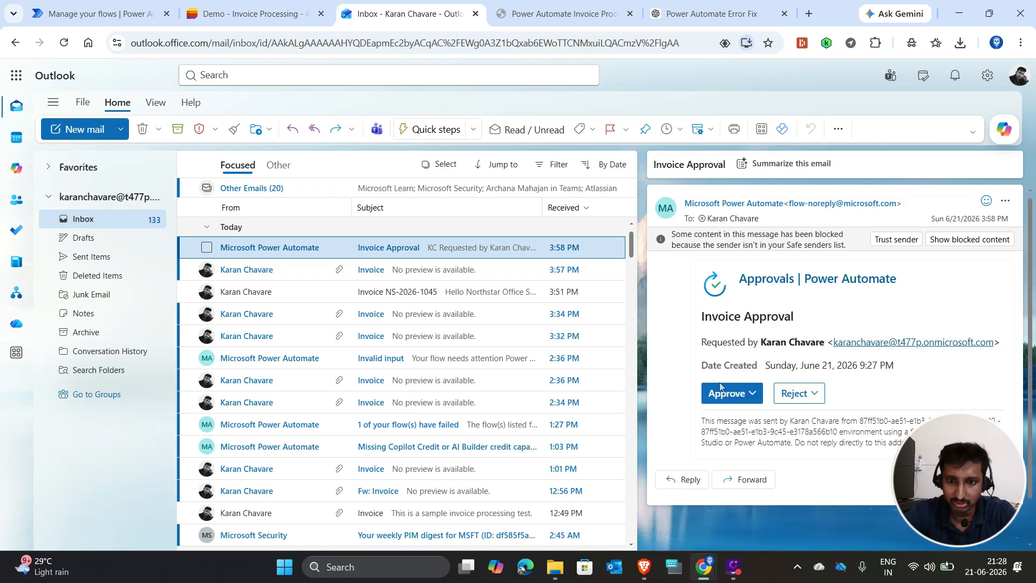
# Step: Approve the invoice request without a comment and open the newly received invoice notification email
pyautogui.click(752, 393)
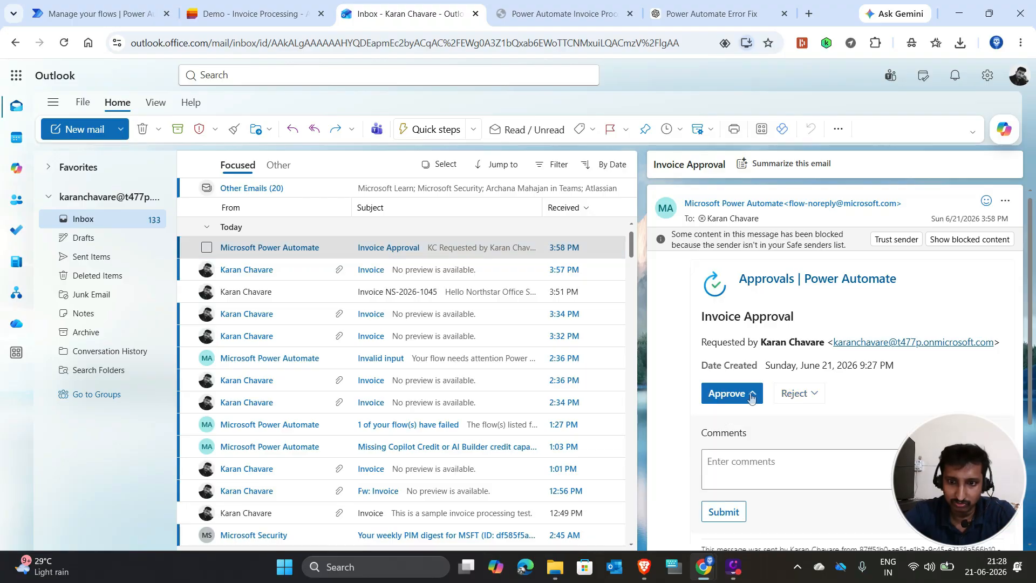
pyautogui.scroll(-2, 726, 512)
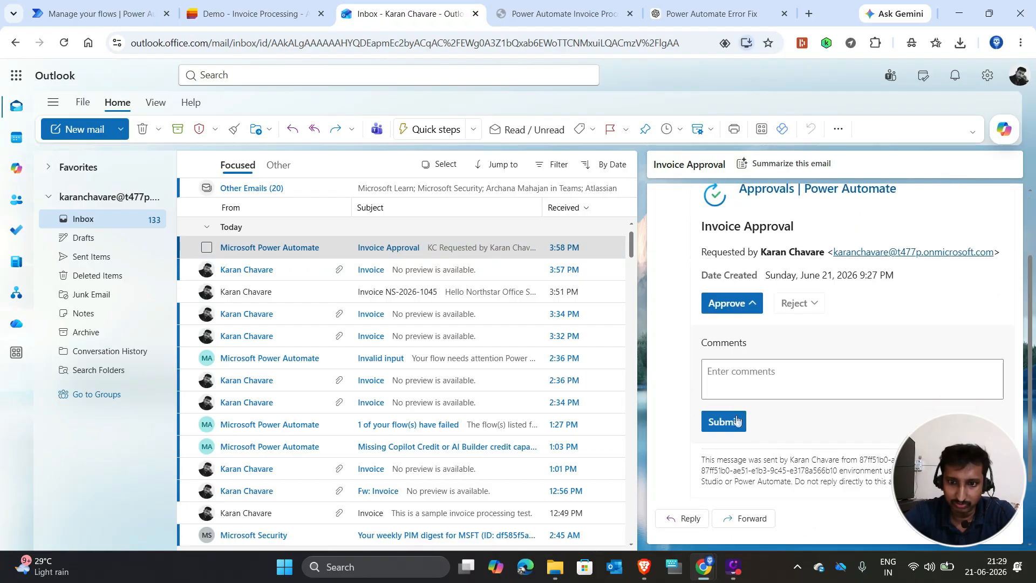
pyautogui.click(732, 423)
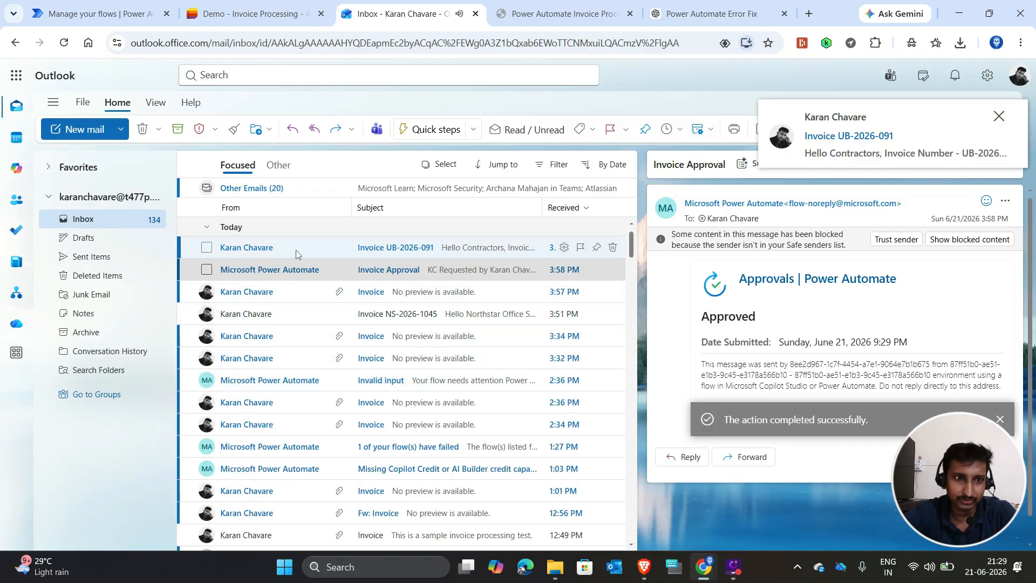
pyautogui.click(296, 252)
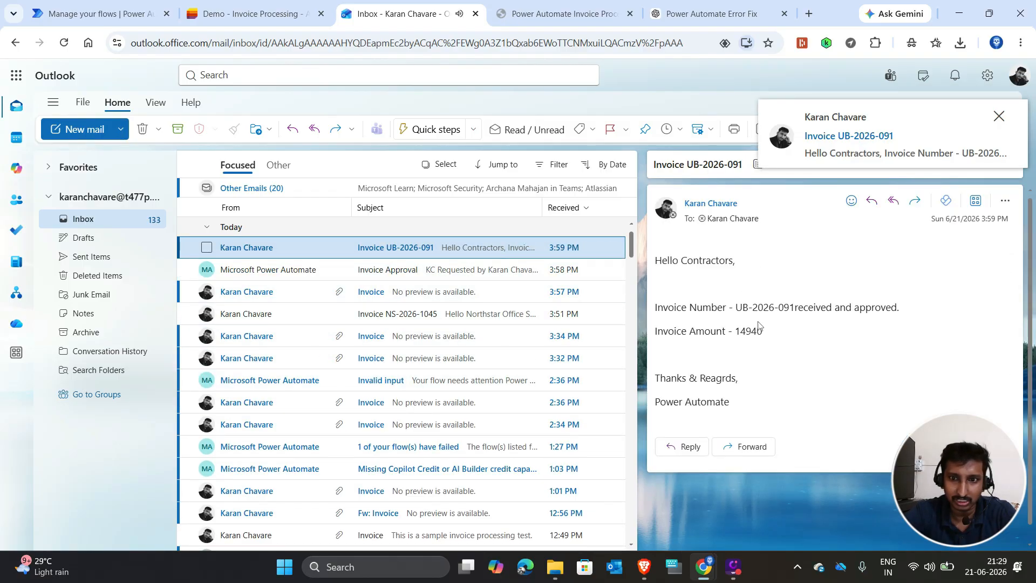